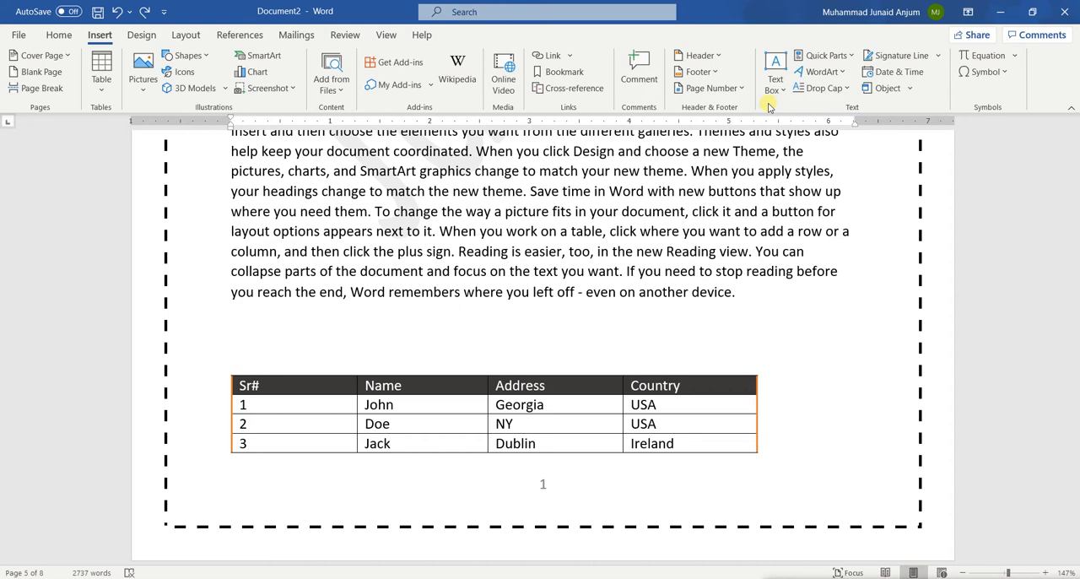
# Place the cursor on the empty line below "McDonald ©" on page 7
pyautogui.scroll(1, 724, 216)
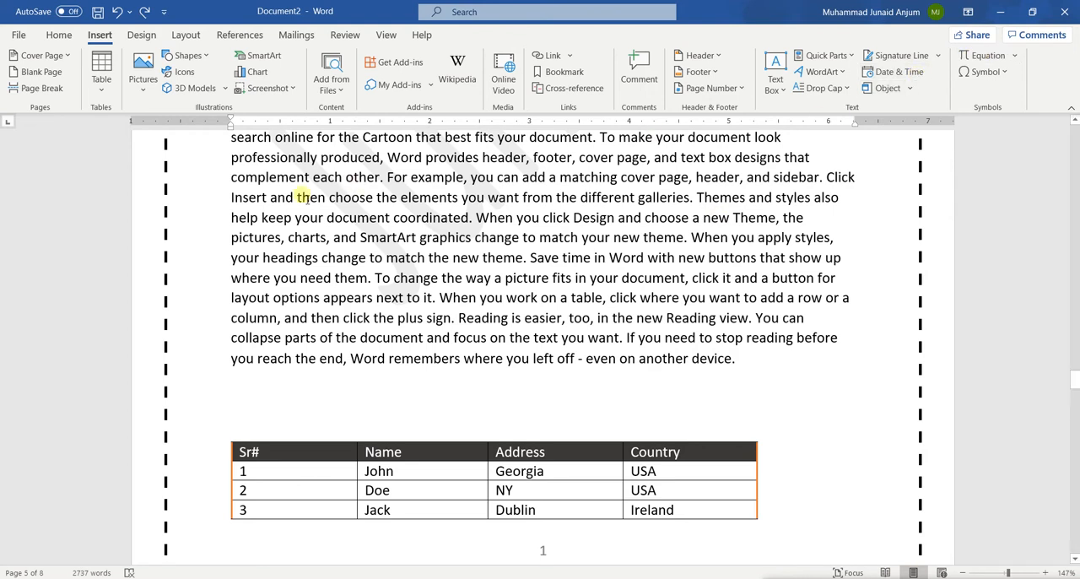
pyautogui.scroll(-20, 343, 269)
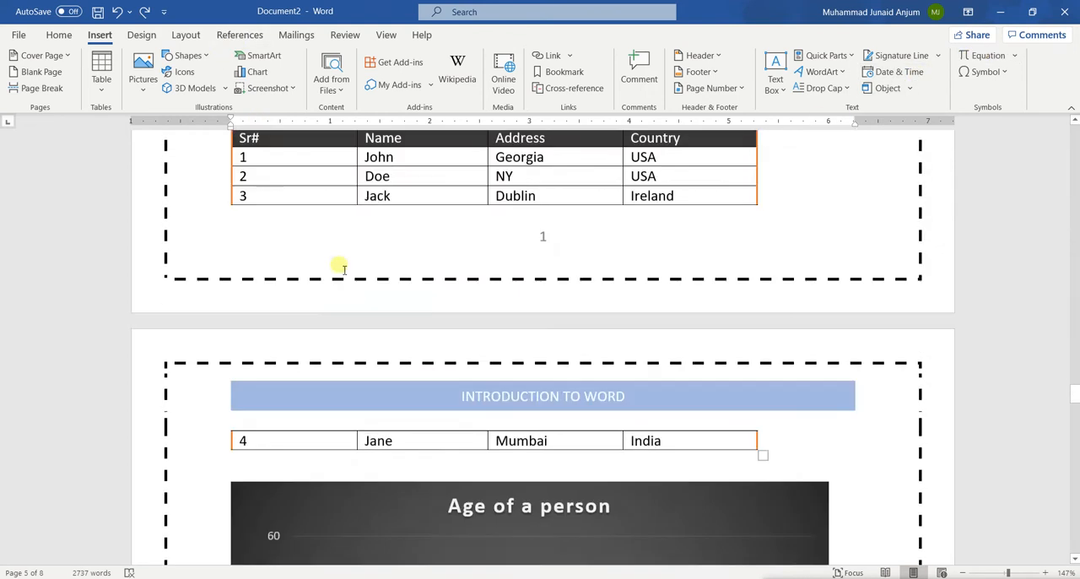
pyautogui.scroll(-2, 339, 267)
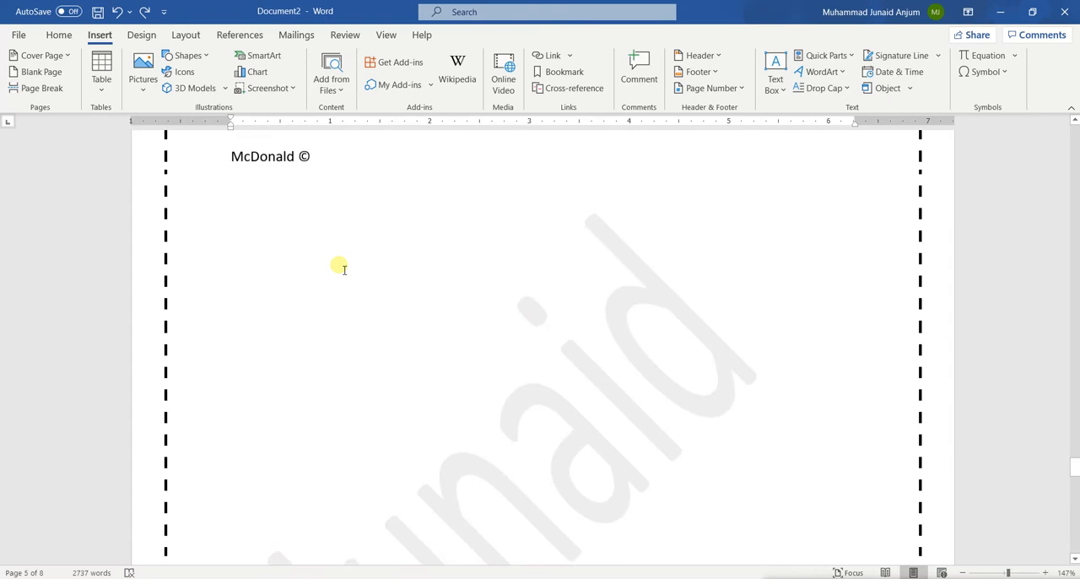
pyautogui.scroll(2, 339, 267)
pyautogui.click(238, 276)
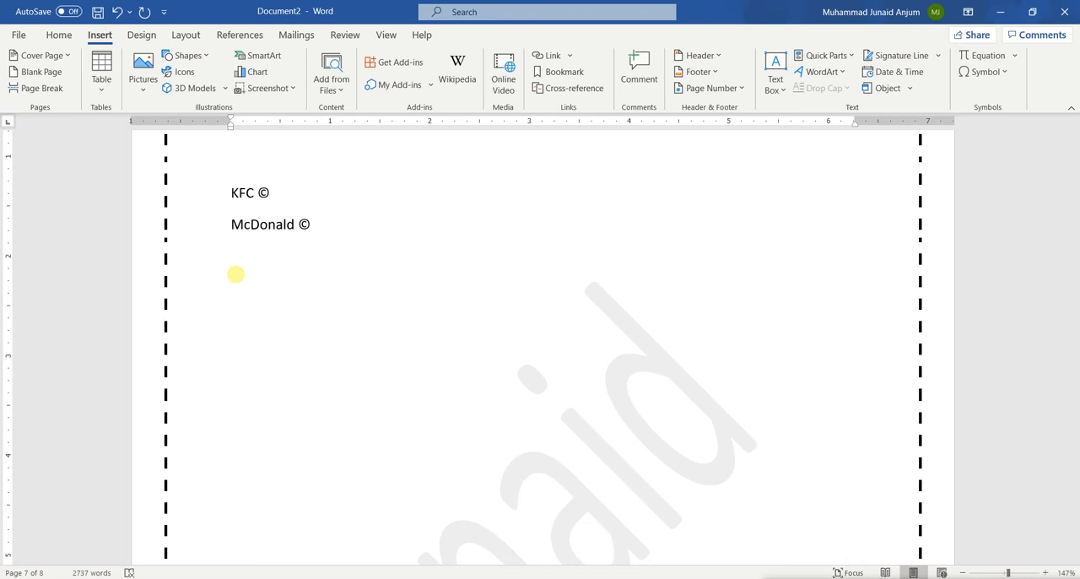
# Enter the plain-text sum "2 + 2 =4" on the empty line below "McDonald ©" and erase it
pyautogui.write('2 + 2 =4')
pyautogui.press('BackSpace')
pyautogui.press('BackSpace')
pyautogui.press('BackSpace')
pyautogui.press('BackSpace')
pyautogui.press('BackSpace')
pyautogui.press('BackSpace')
pyautogui.press('BackSpace')
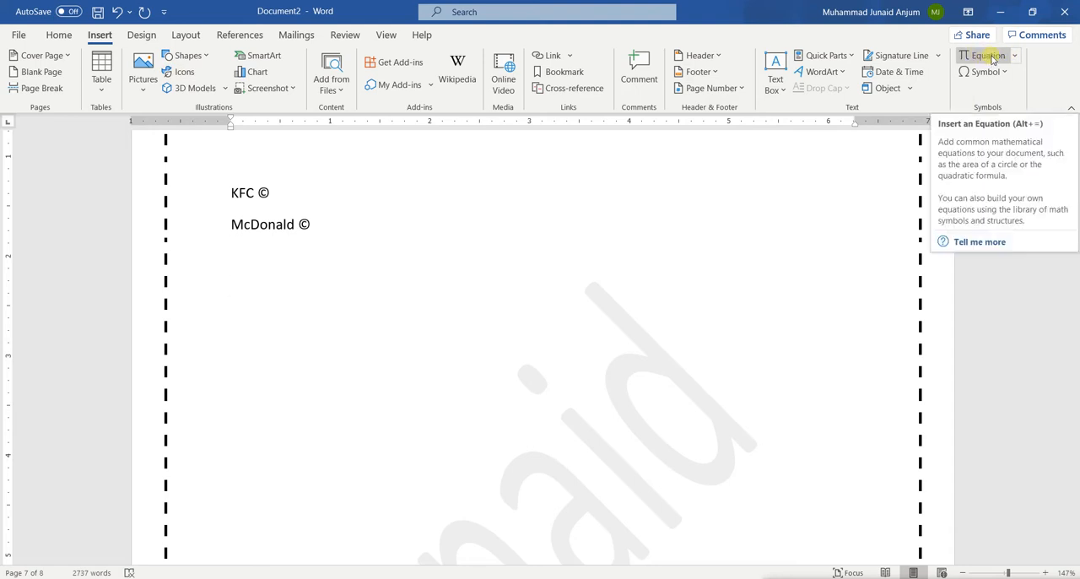
# Insert the built-in Binomial Theorem equation on the empty line below "McDonald ©"
pyautogui.click(1017, 55)
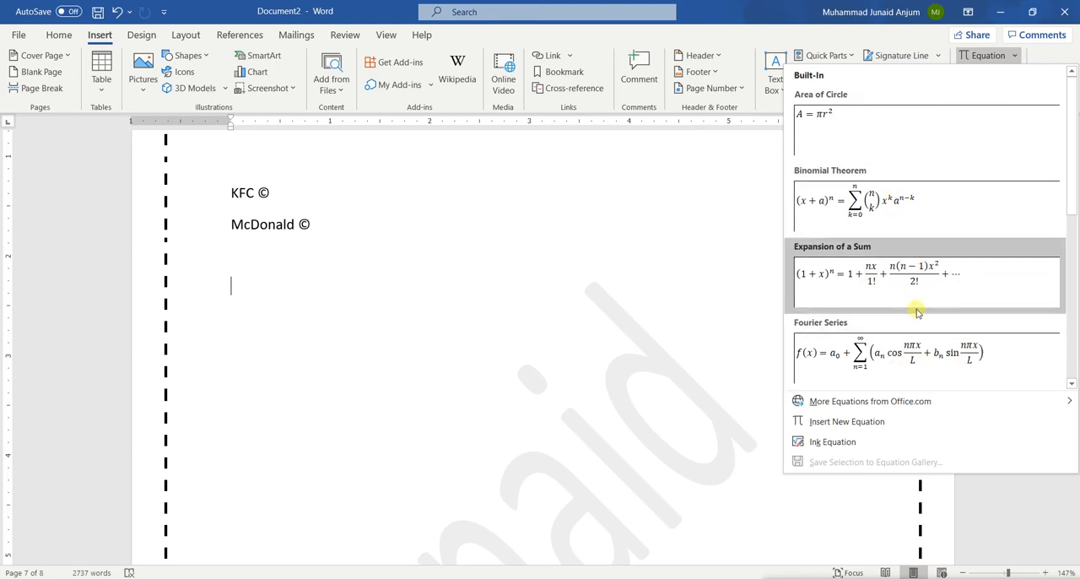
pyautogui.scroll(-5, 917, 313)
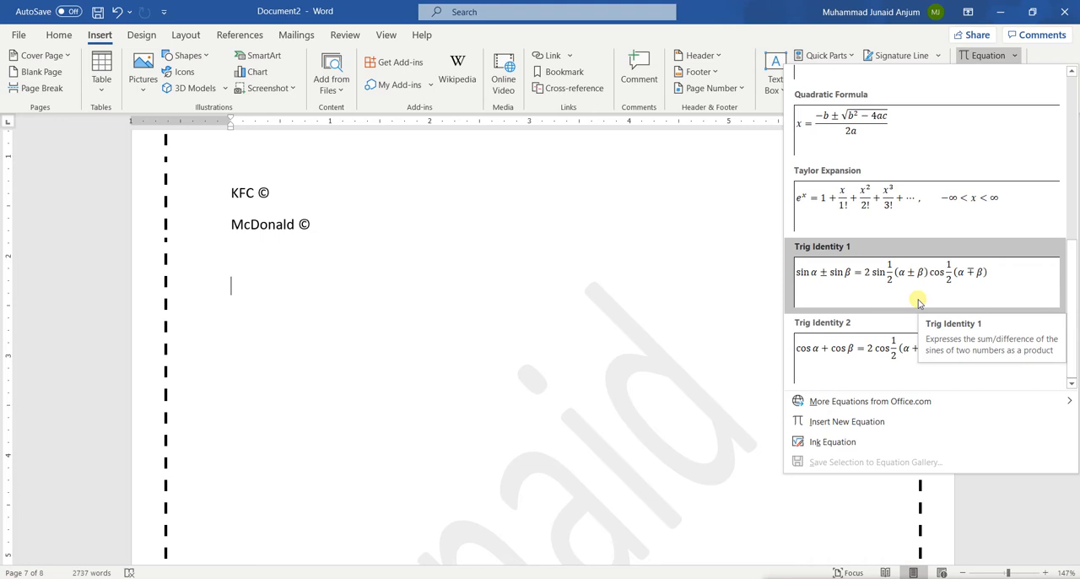
pyautogui.scroll(3, 918, 217)
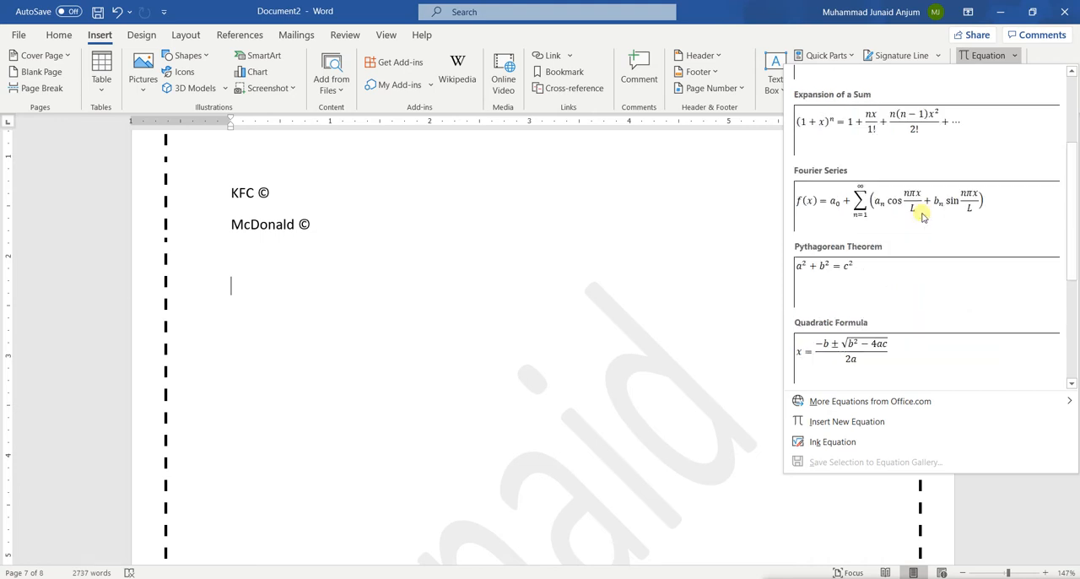
pyautogui.scroll(2, 923, 216)
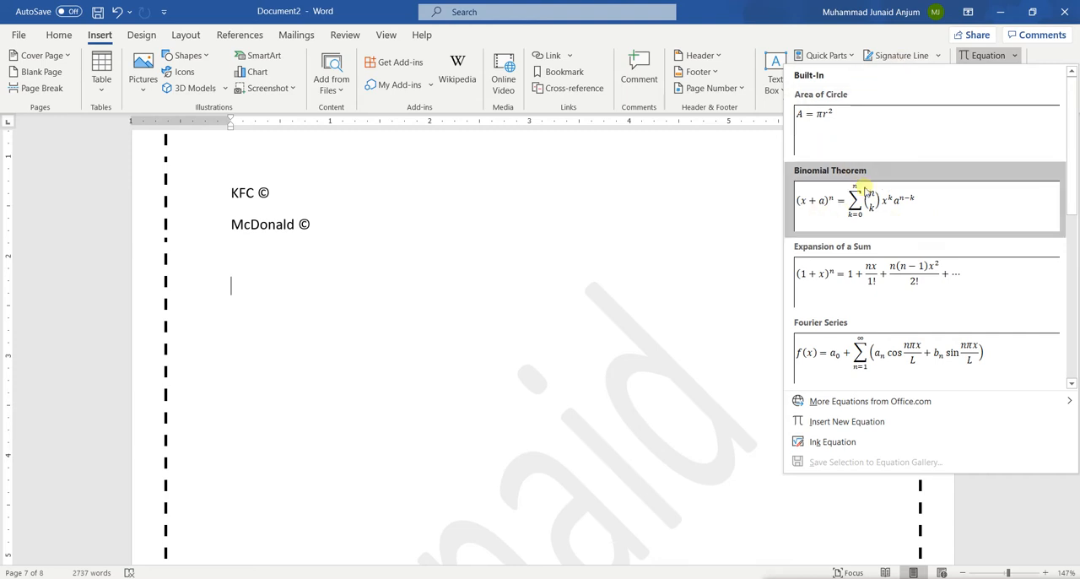
pyautogui.click(875, 217)
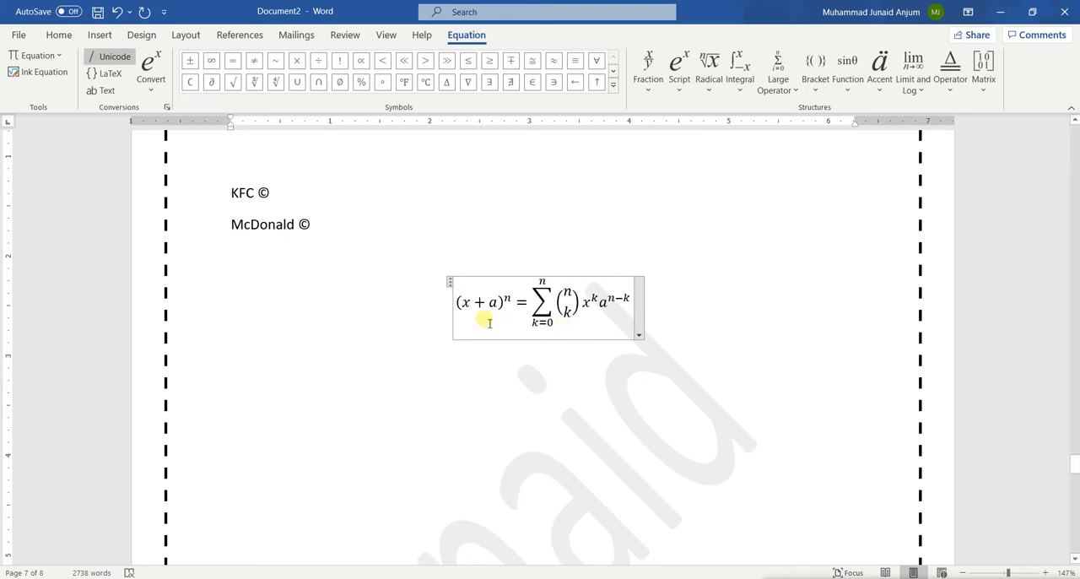
# Go through the individual elements of the Binomial Theorem equation to examine which parts can be edited
pyautogui.moveTo(458, 307); pyautogui.dragTo(502, 310)
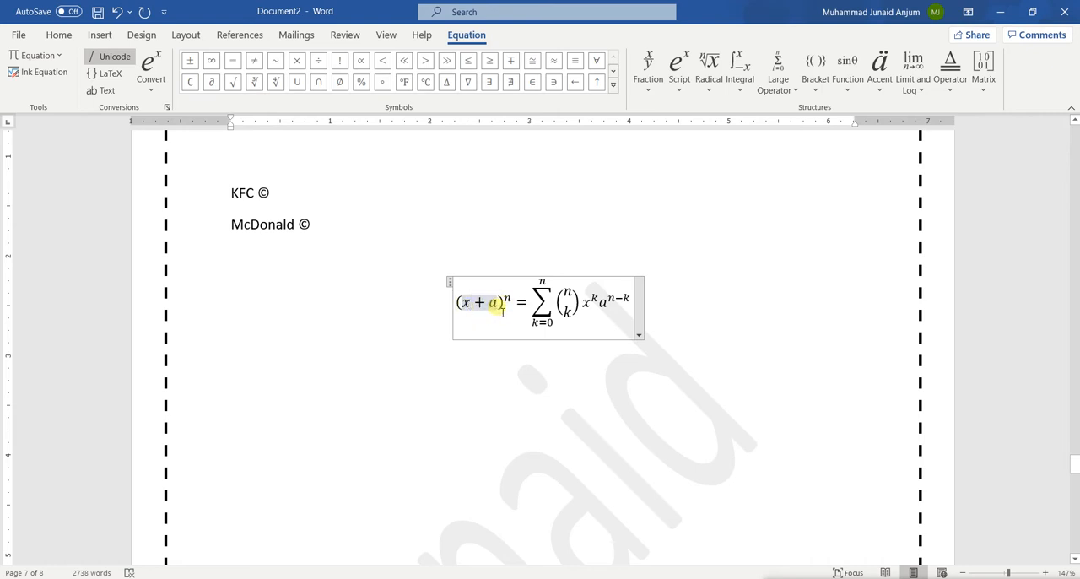
pyautogui.click(502, 312)
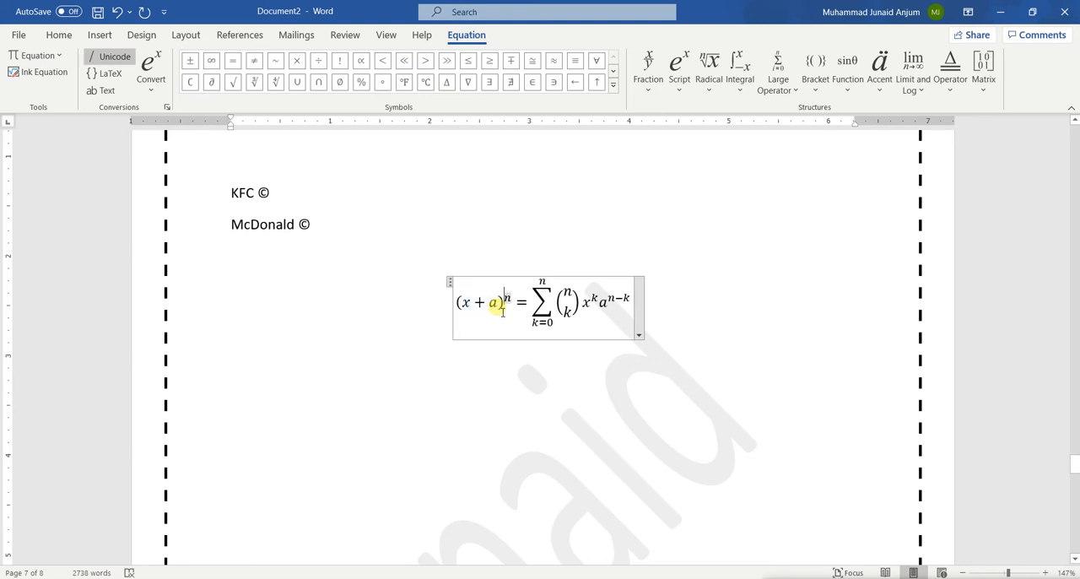
pyautogui.press('Right')
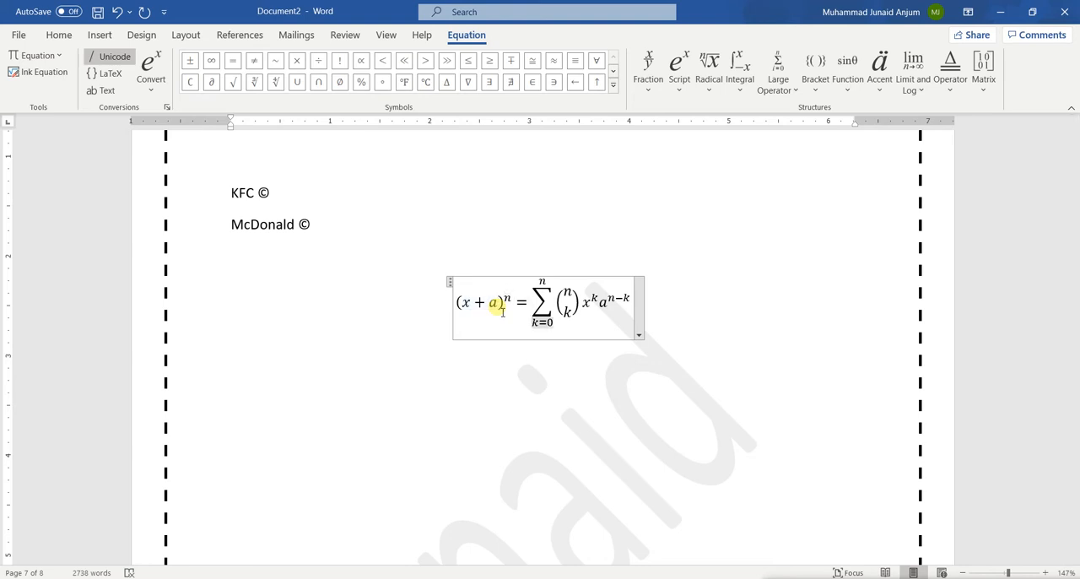
pyautogui.press('Up')
pyautogui.press('Up')
pyautogui.press('Down')
pyautogui.press('Right')
pyautogui.press('Right')
pyautogui.press('Right')
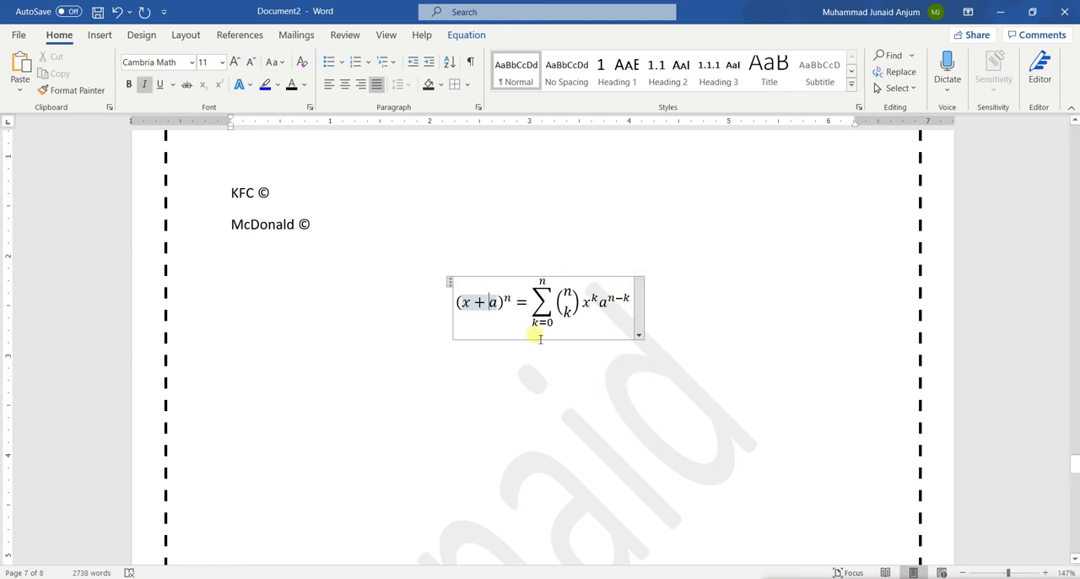
pyautogui.click(408, 379)
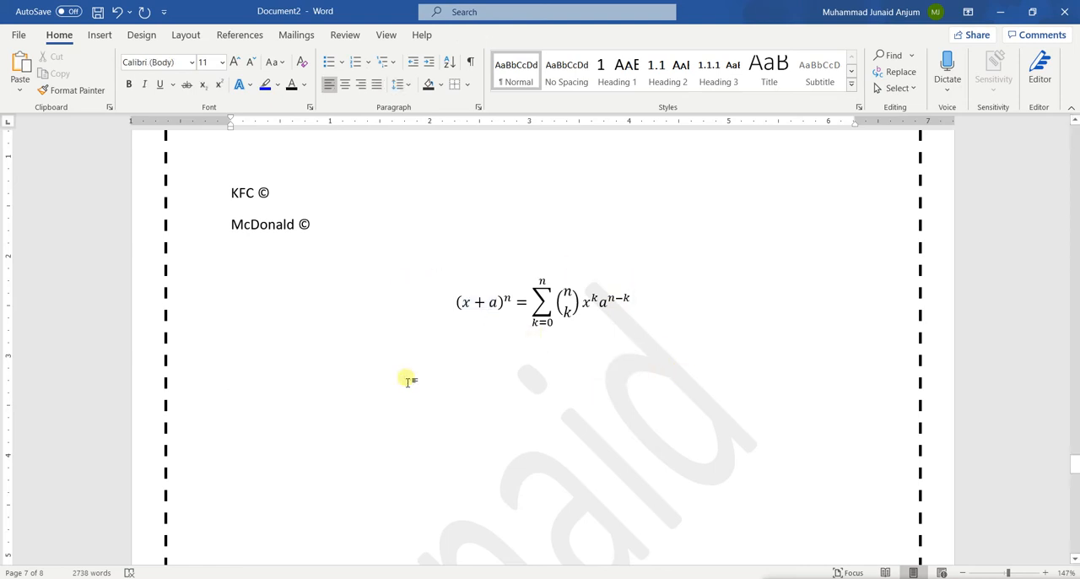
pyautogui.click(99, 35)
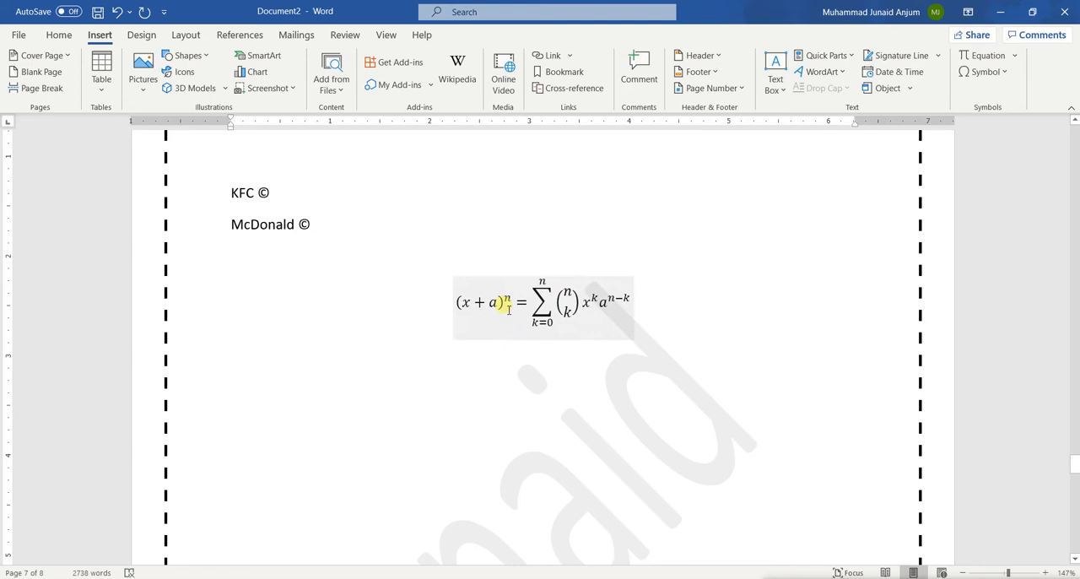
# Replace the variable a with b inside the parentheses of the Binomial Theorem equation
pyautogui.click(505, 304)
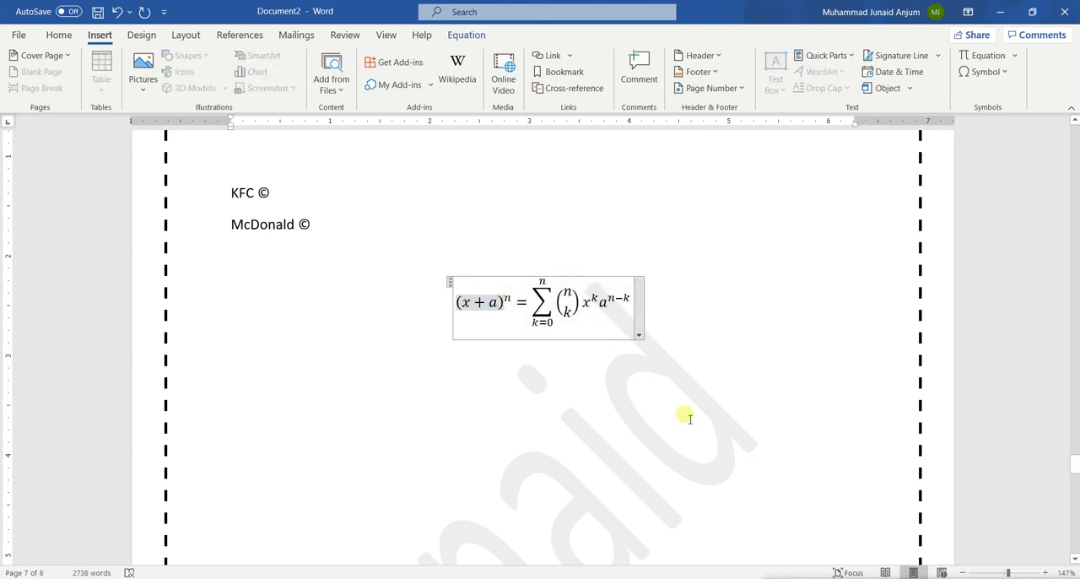
pyautogui.press('Left')
pyautogui.press('BackSpace')
pyautogui.write('b')
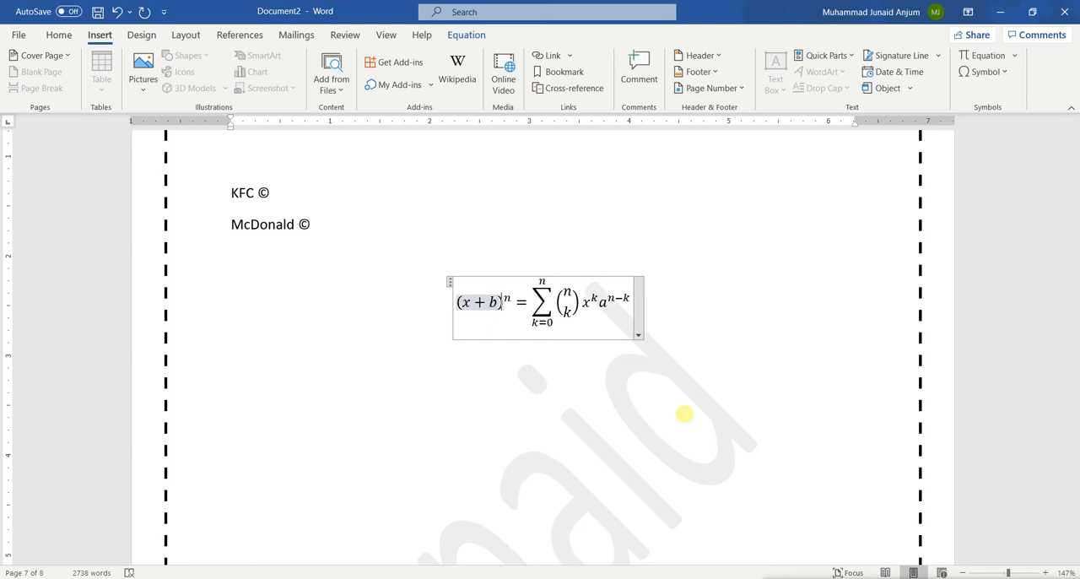
# Replace the variable a with b in the equation's last term, before the exponent n−k, and leave the equation
pyautogui.press('Right')
pyautogui.press('Right')
pyautogui.press('Right')
pyautogui.press('Right')
pyautogui.press('Right')
pyautogui.press('Right')
pyautogui.press('Right')
pyautogui.press('Right')
pyautogui.press('Right')
pyautogui.press('Right')
pyautogui.press('Right')
pyautogui.press('Right')
pyautogui.press('Right')
pyautogui.press('Right')
pyautogui.press('Right')
pyautogui.press('Right')
pyautogui.press('Right')
pyautogui.press('BackSpace')
pyautogui.write('b')
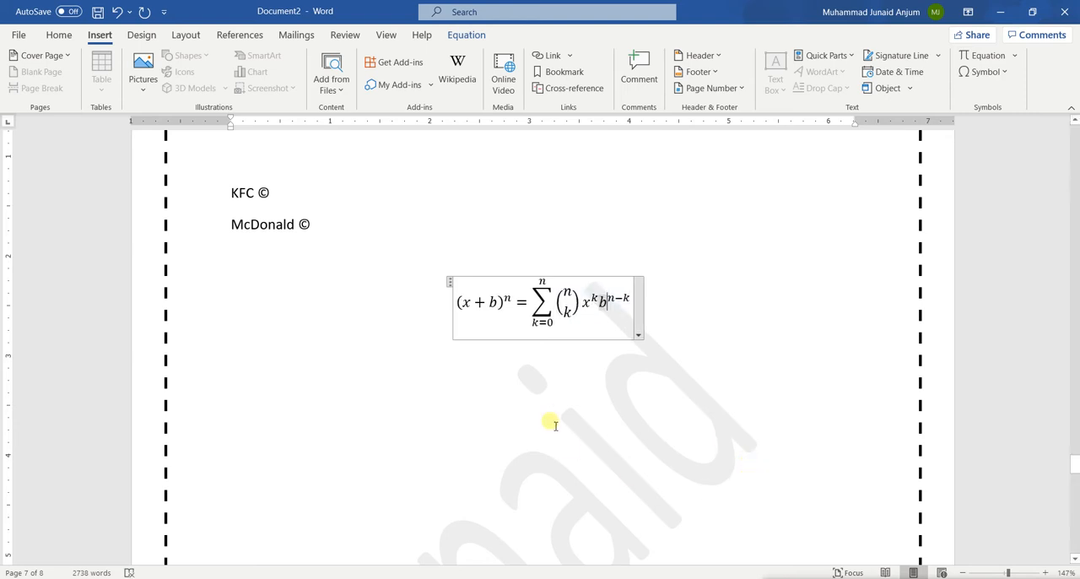
pyautogui.click(415, 361)
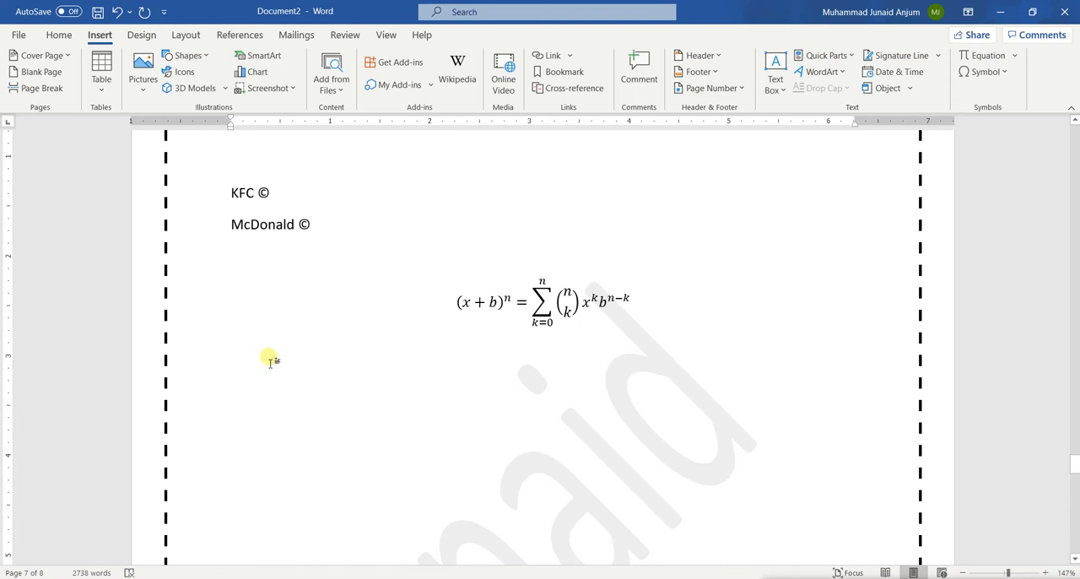
# Insert a new blank equation below the Binomial Theorem, enter "a ± b =" and erase its contents
pyautogui.click(1015, 56)
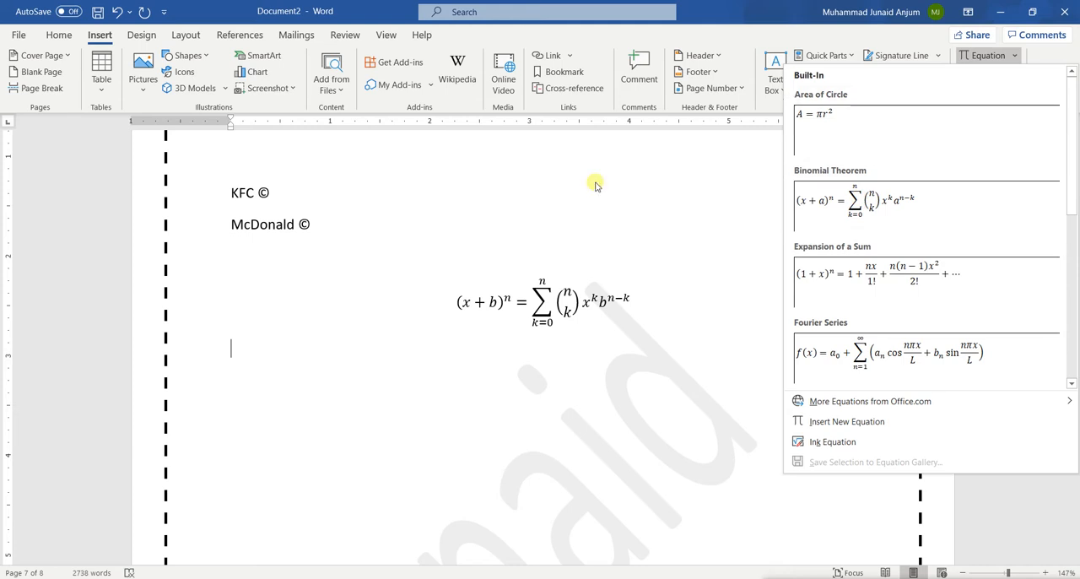
pyautogui.click(986, 56)
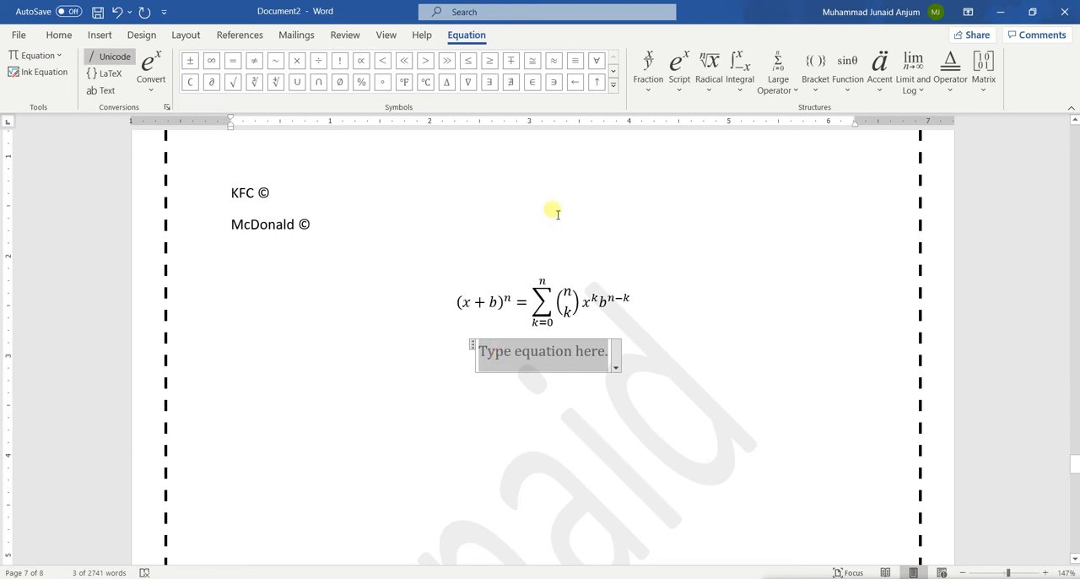
pyautogui.write('a')
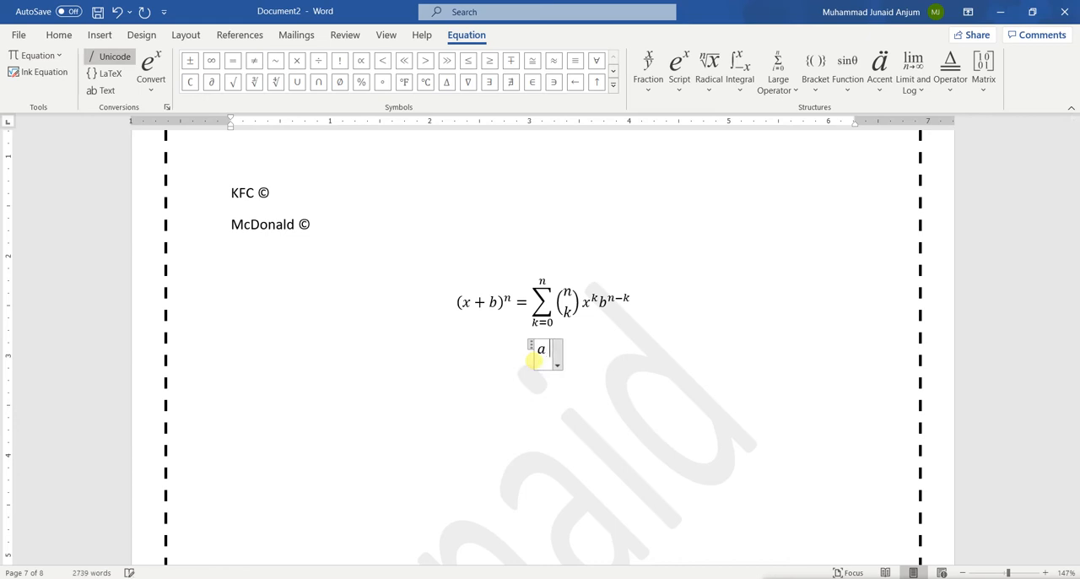
pyautogui.click(191, 61)
pyautogui.write('b')
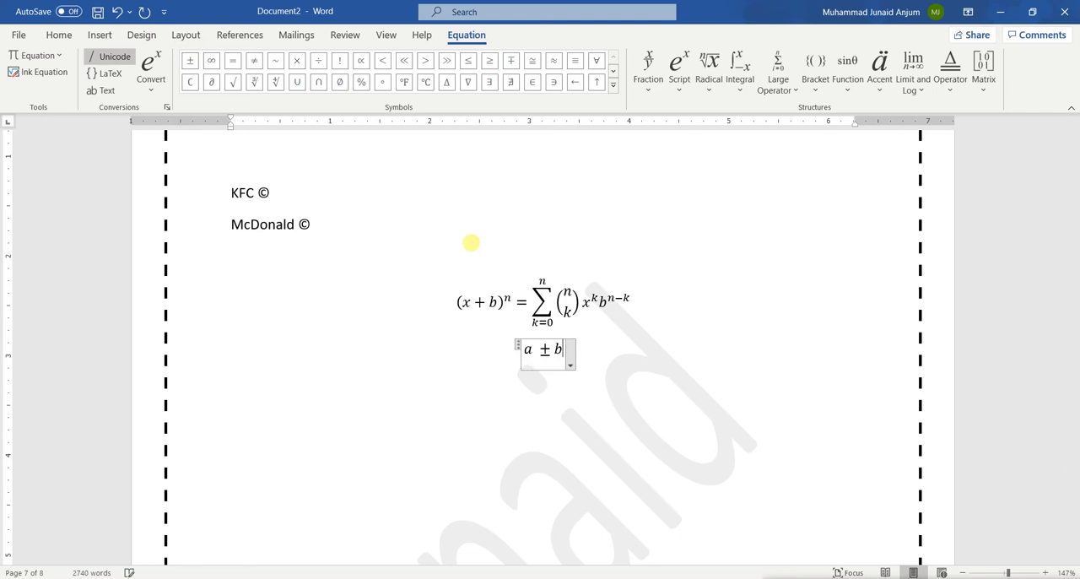
pyautogui.write('=')
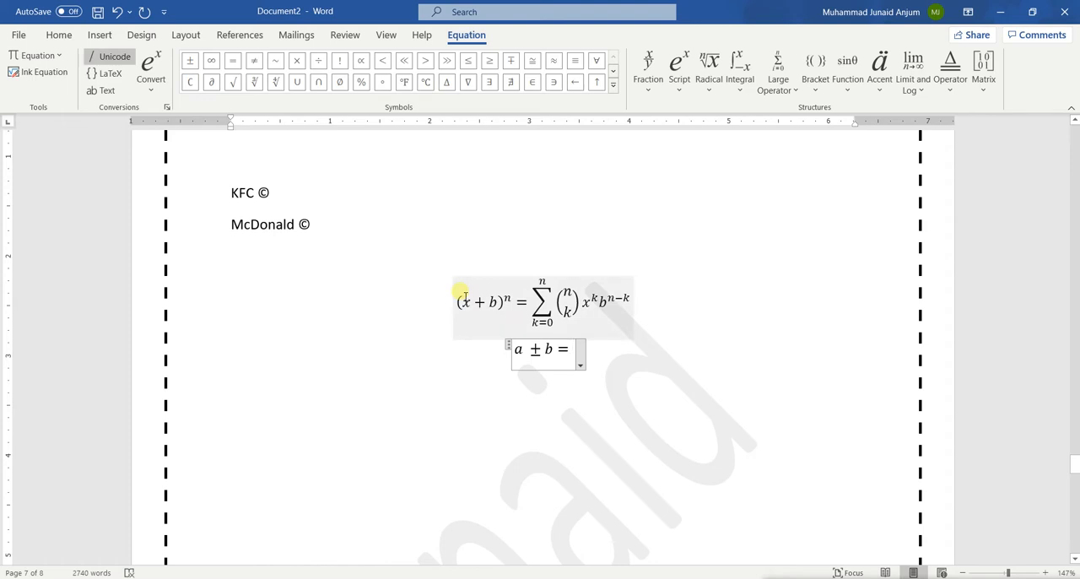
pyautogui.press('BackSpace')
pyautogui.press('BackSpace')
pyautogui.press('BackSpace')
pyautogui.press('BackSpace')
pyautogui.press('BackSpace')
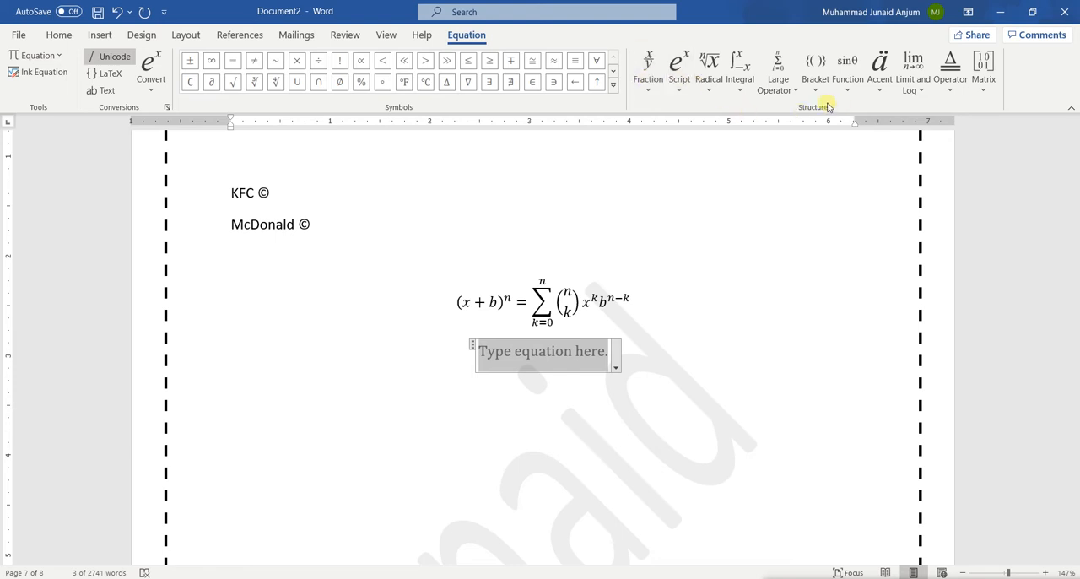
# Try the dy/dx common fraction in the blank equation and delete that equation
pyautogui.click(679, 87)
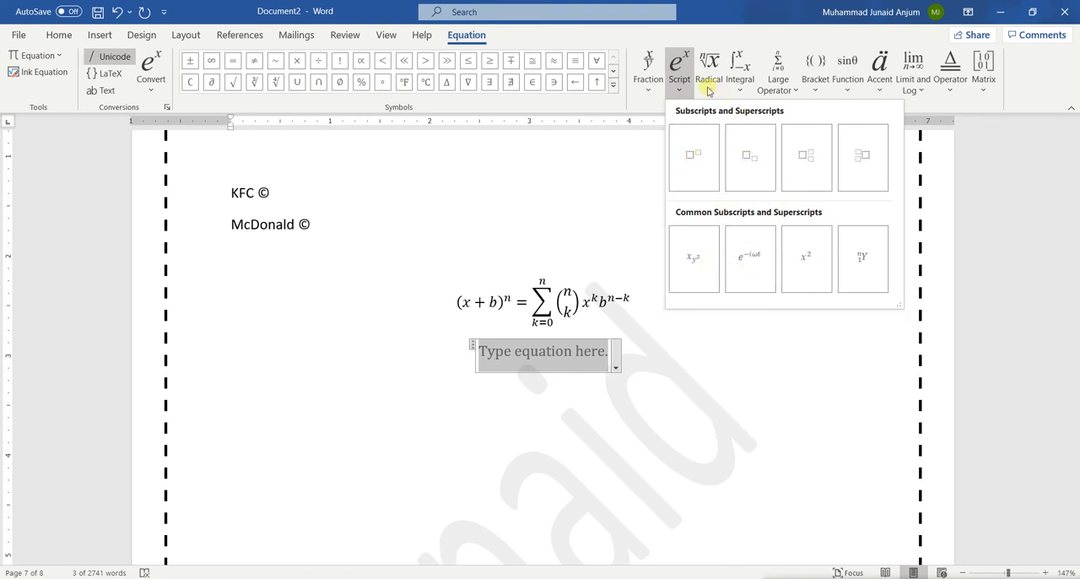
pyautogui.click(683, 94)
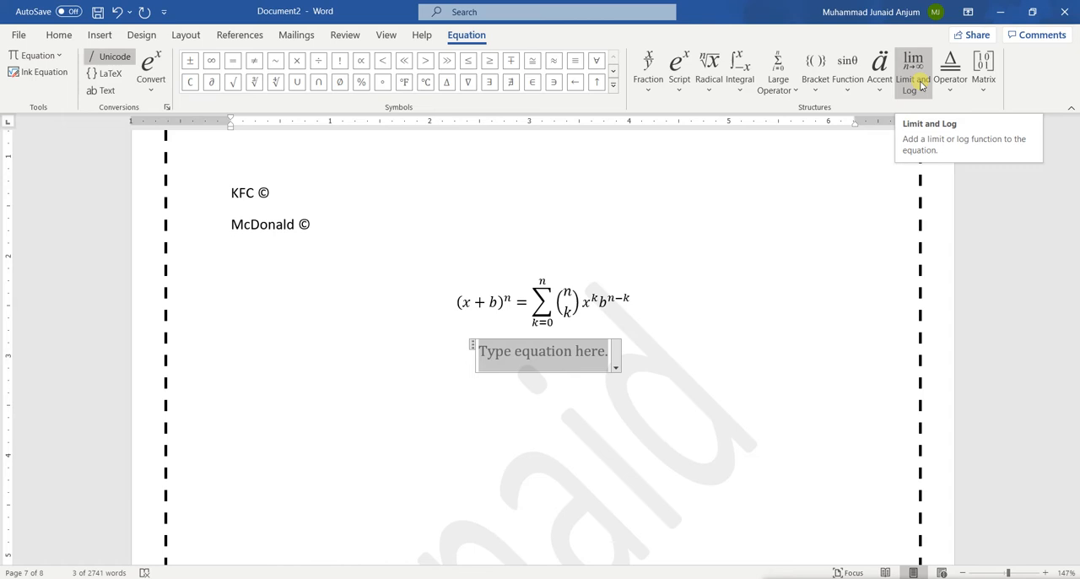
pyautogui.click(650, 93)
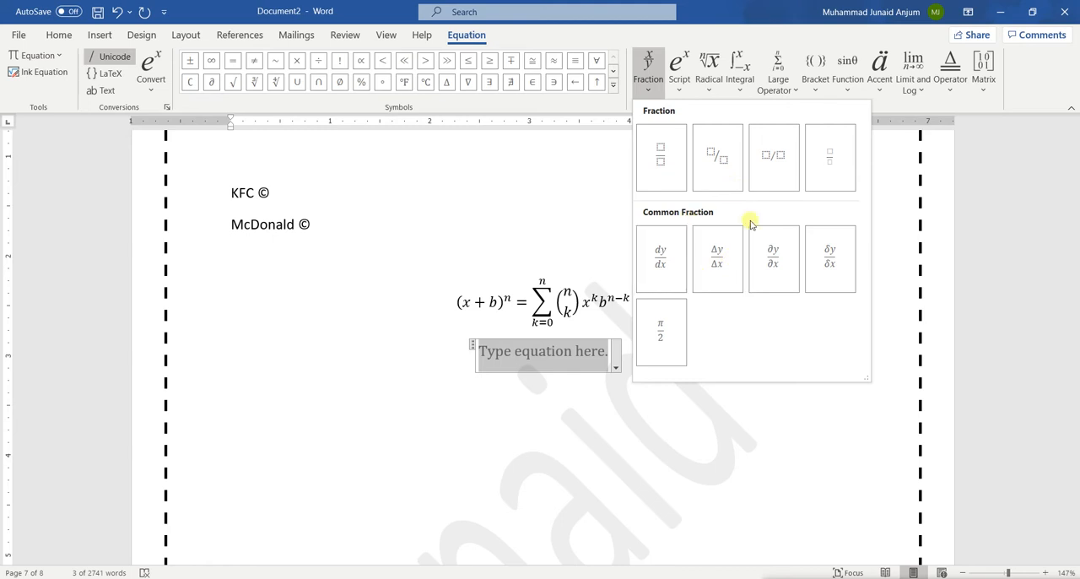
pyautogui.click(671, 267)
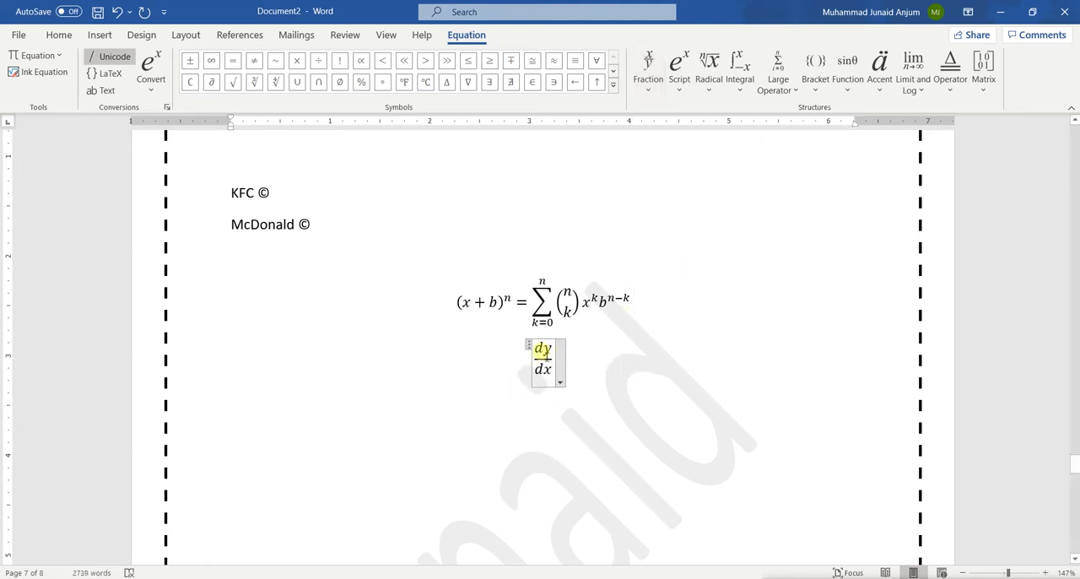
pyautogui.tripleClick(546, 355)
pyautogui.press('Delete')
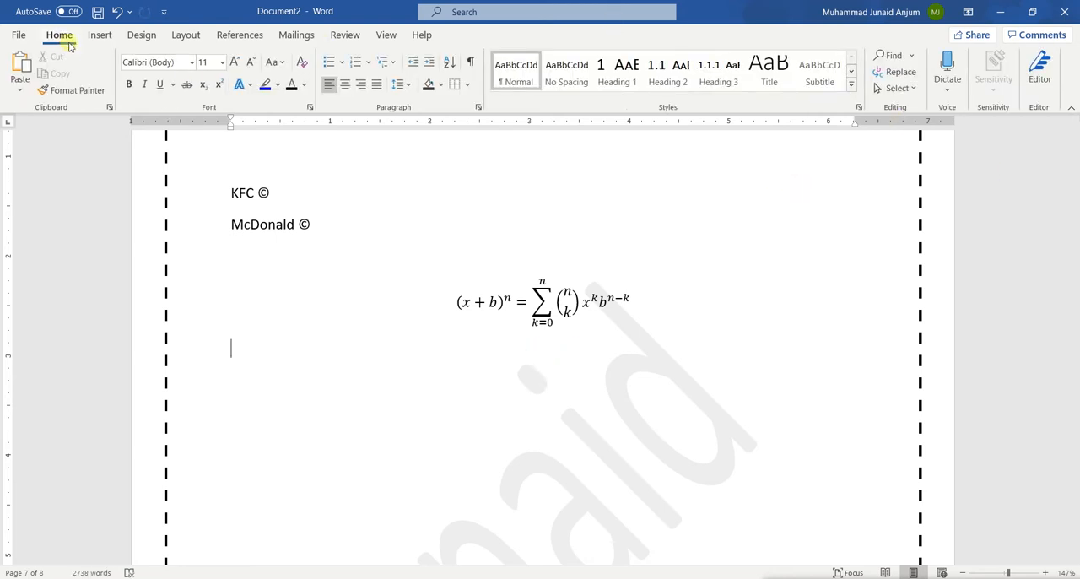
# Insert a new equation below the Binomial Theorem and add an empty skewed fraction to it
pyautogui.click(99, 37)
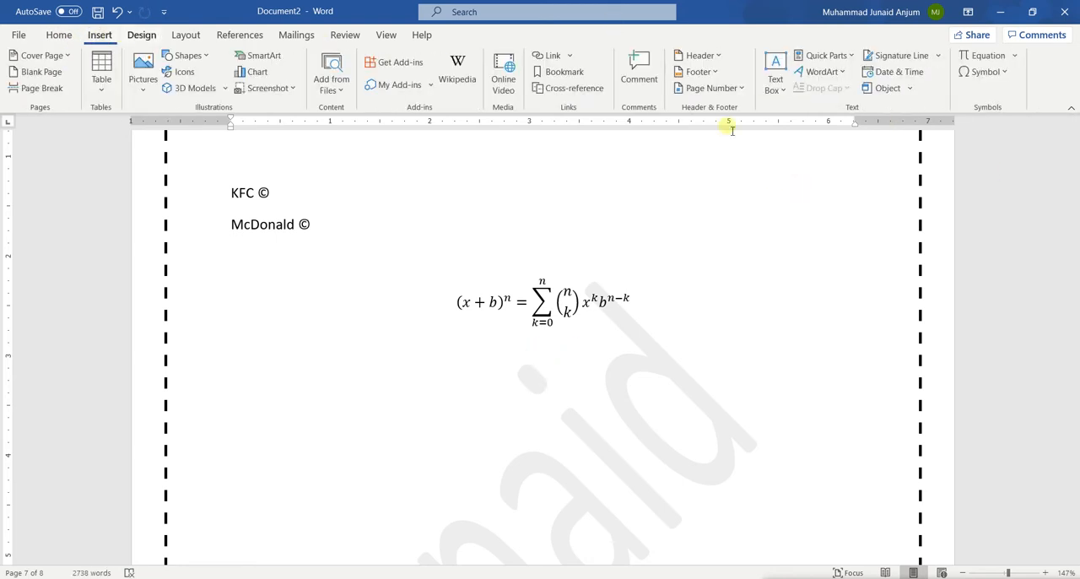
pyautogui.click(980, 60)
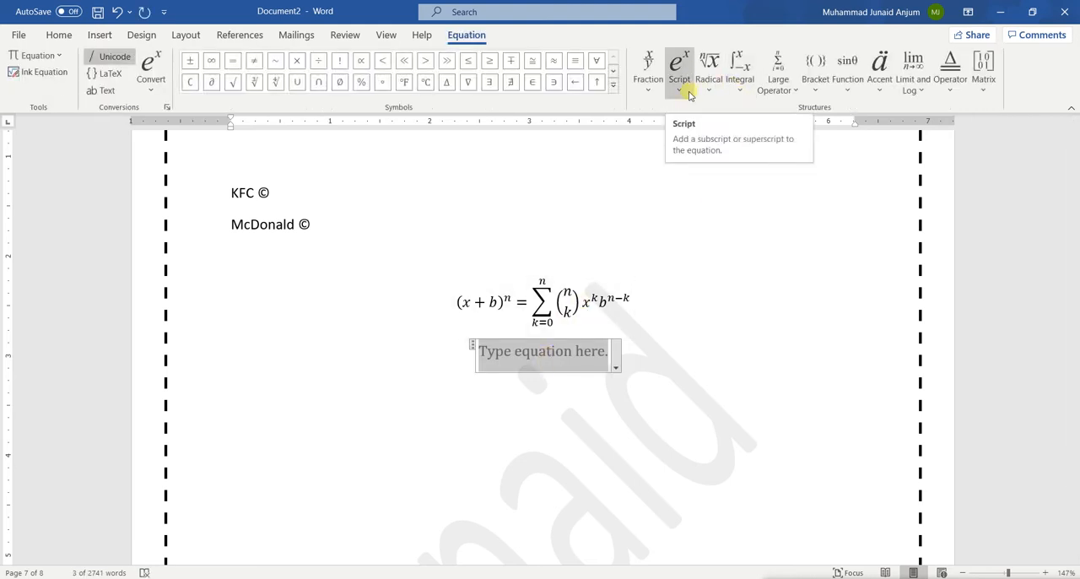
pyautogui.click(649, 95)
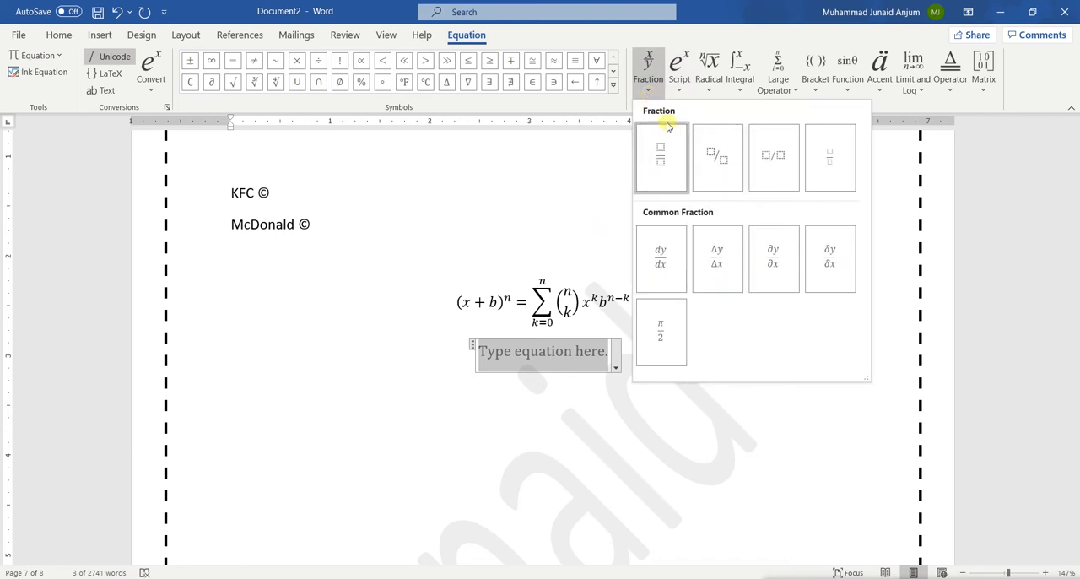
pyautogui.click(715, 158)
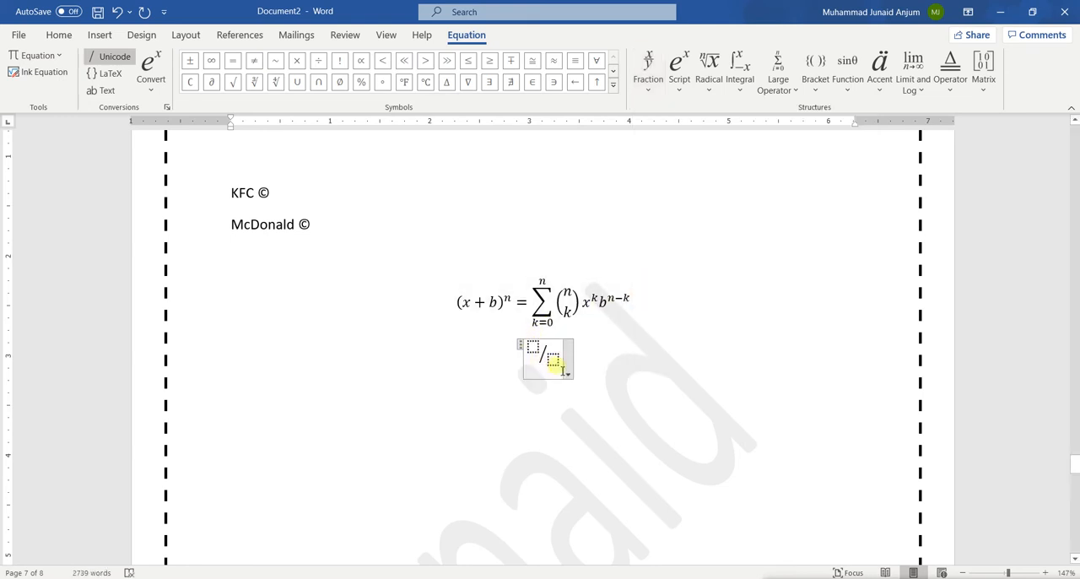
# Fill the skewed fraction with a as numerator and b as denominator, followed by an equals sign
pyautogui.press('Left')
pyautogui.press('Left')
pyautogui.press('Right')
pyautogui.press('Left')
pyautogui.click(530, 347)
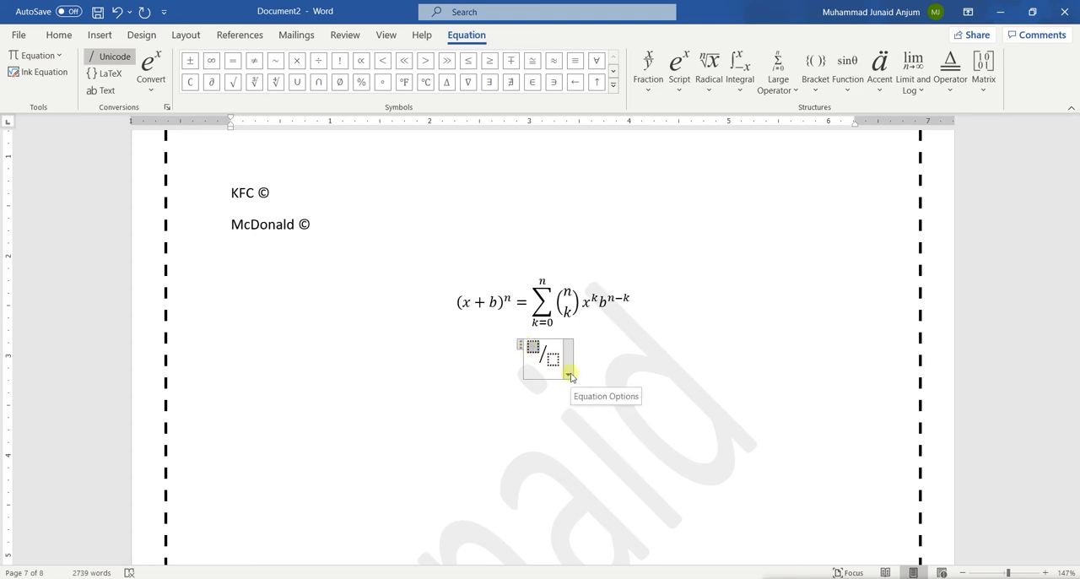
pyautogui.write('a/')
pyautogui.click(551, 355)
pyautogui.write('b ')
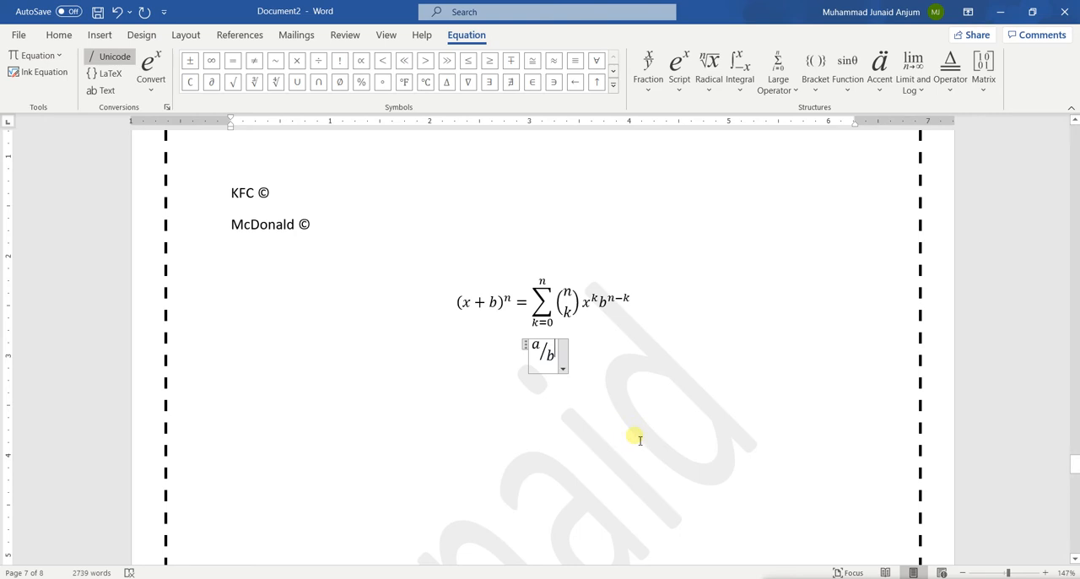
pyautogui.write('=')
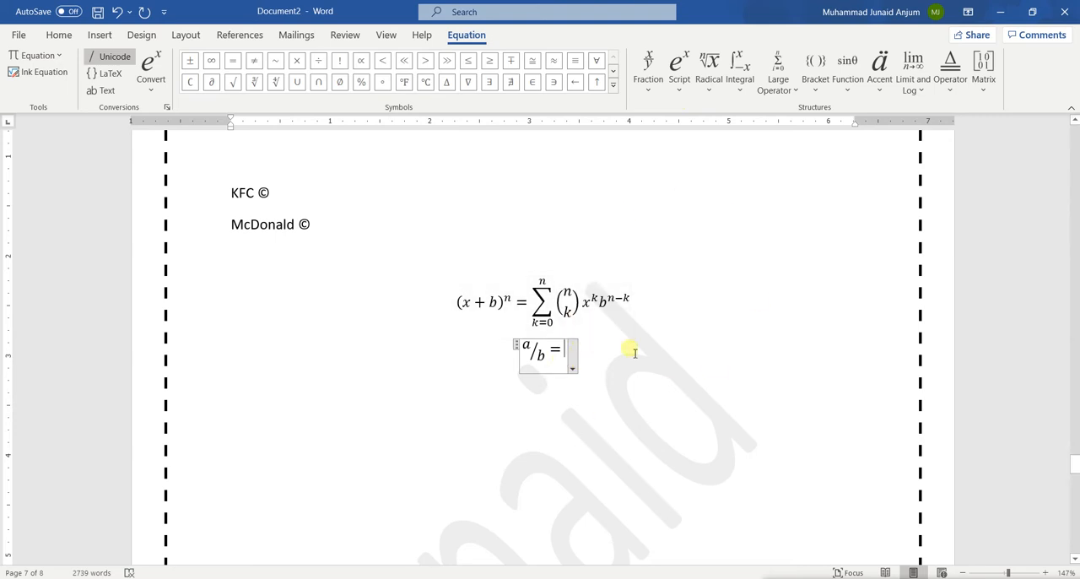
# Erase the equals sign and clear the denominator of the skewed fraction, keeping a as its numerator
pyautogui.press('BackSpace')
pyautogui.press('BackSpace')
pyautogui.press('Left')
pyautogui.press('Right')
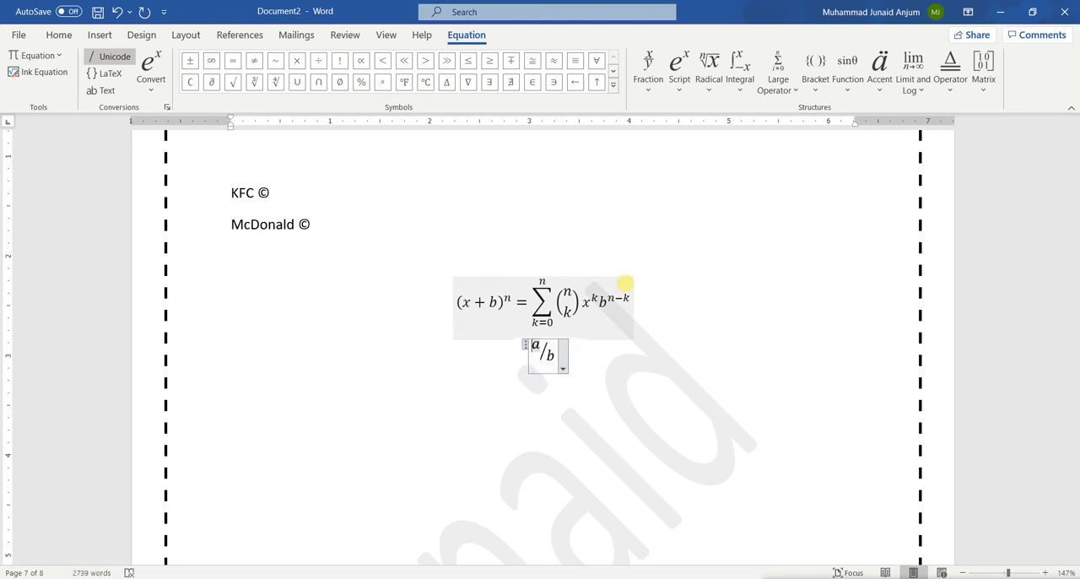
pyautogui.press('BackSpace')
pyautogui.press('Right')
pyautogui.press('Left')
pyautogui.press('BackSpace')
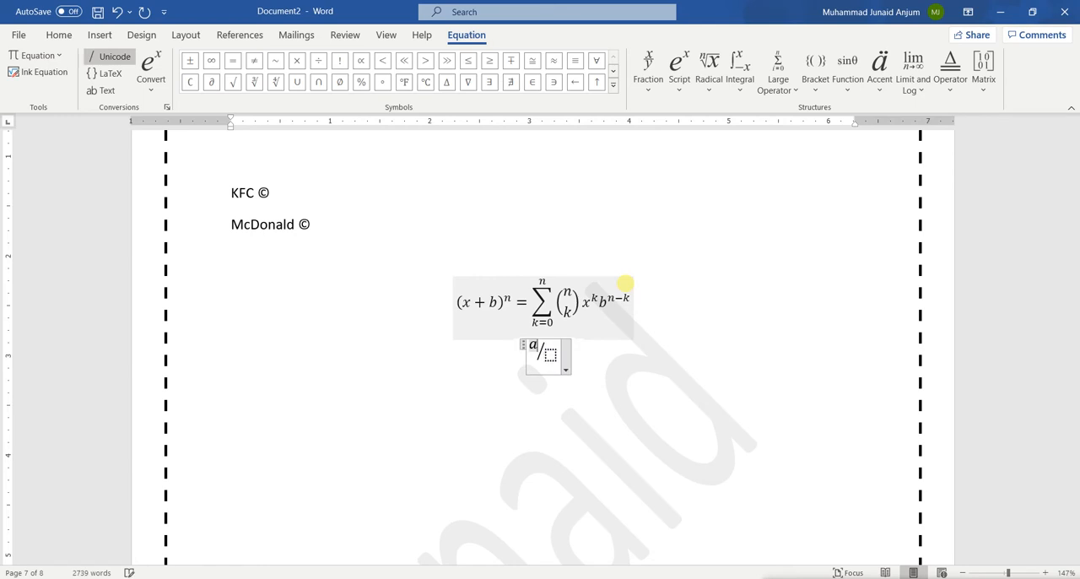
pyautogui.press('Right')
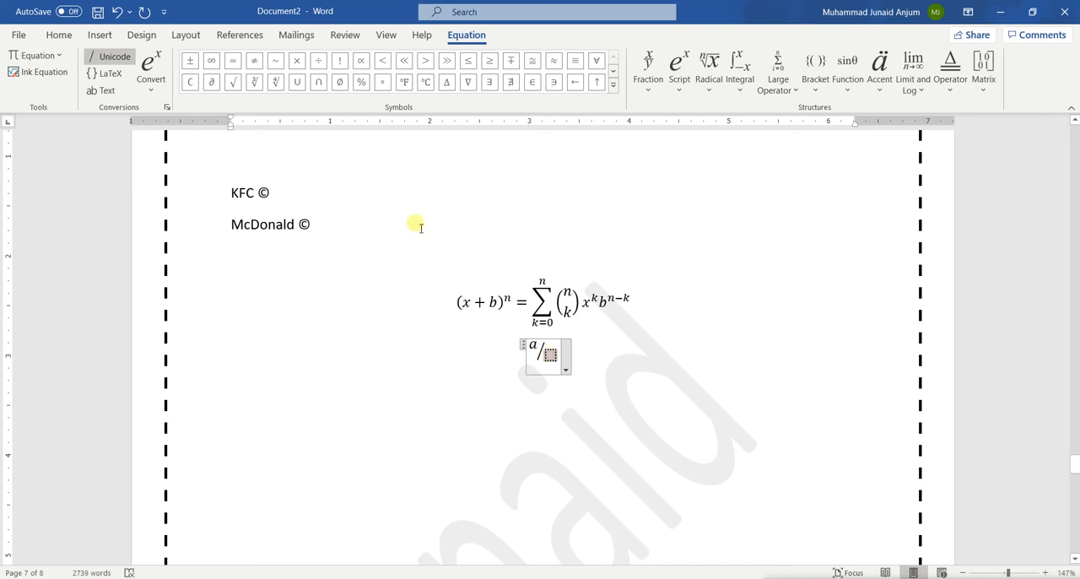
# Insert a superscript structure in the fraction's empty denominator and fill it with base e and exponent b
pyautogui.click(60, 34)
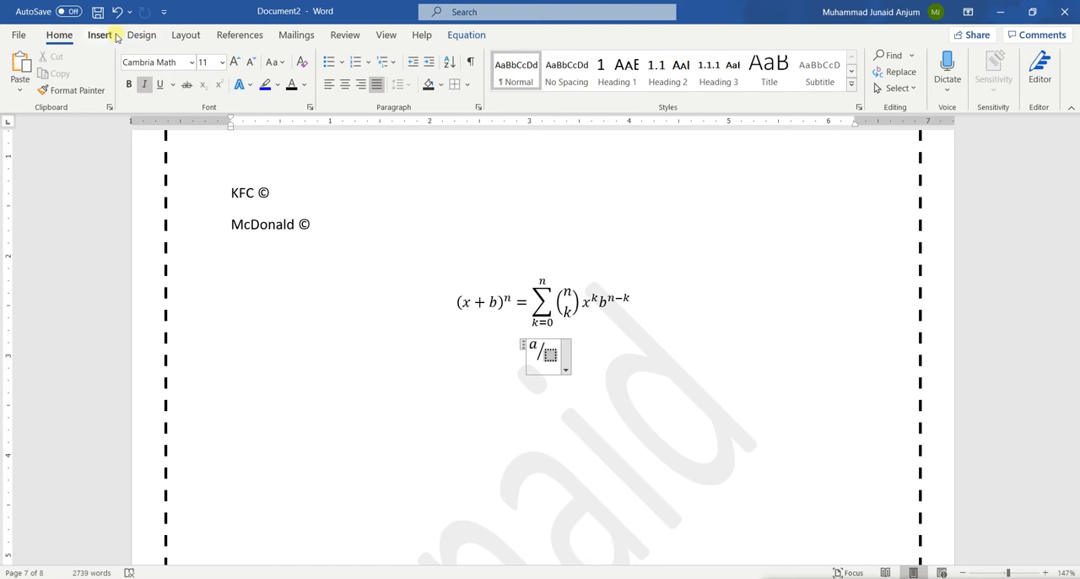
pyautogui.click(470, 35)
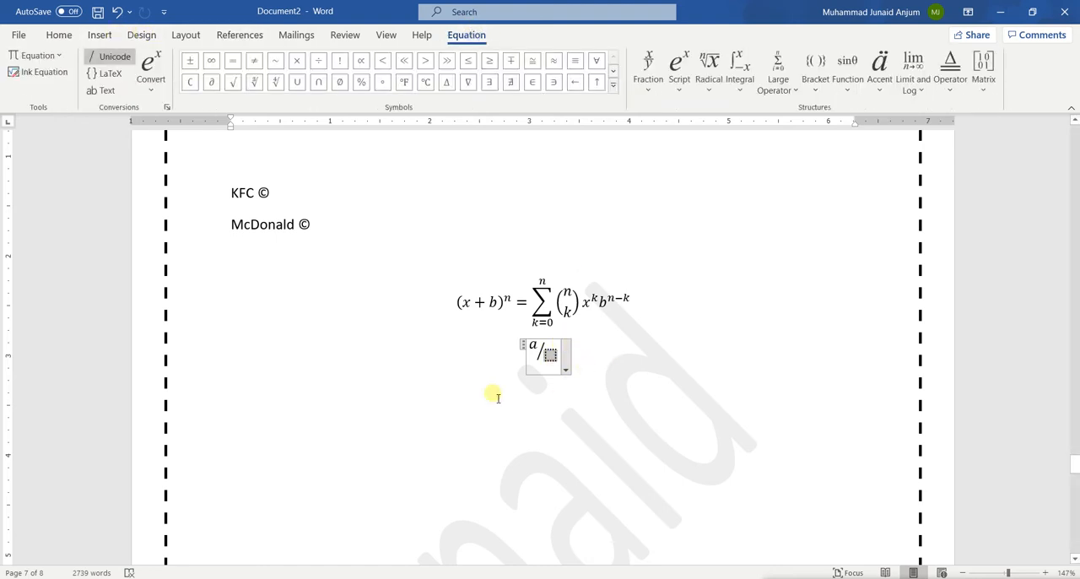
pyautogui.click(680, 90)
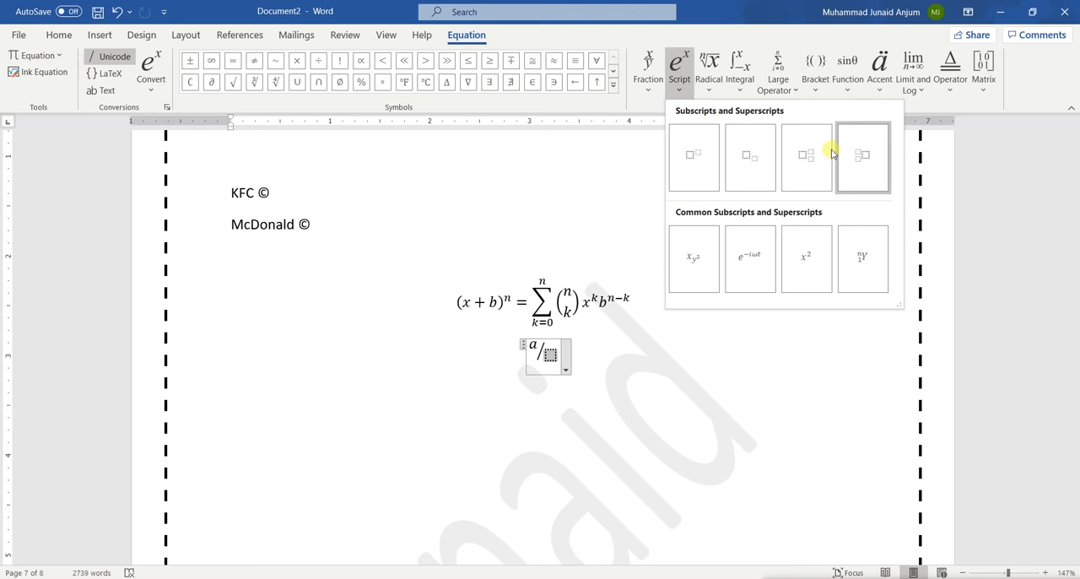
pyautogui.click(704, 161)
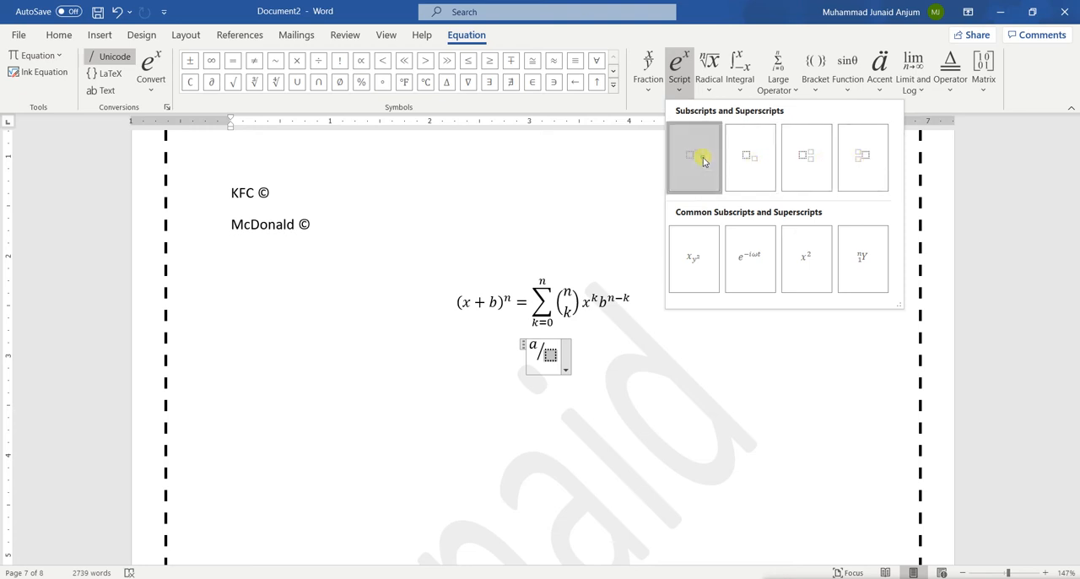
pyautogui.click(547, 358)
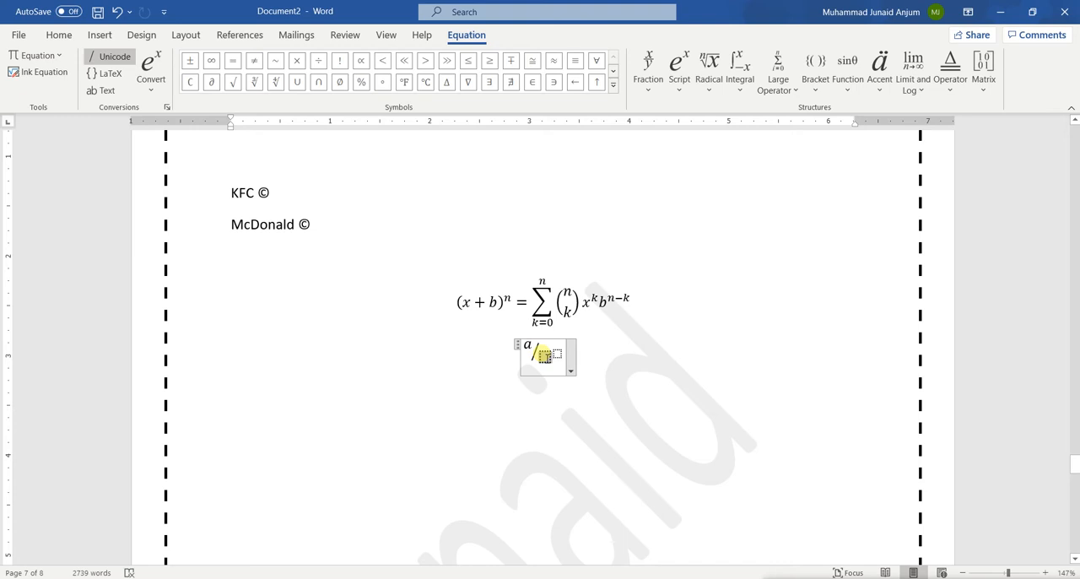
pyautogui.write('e')
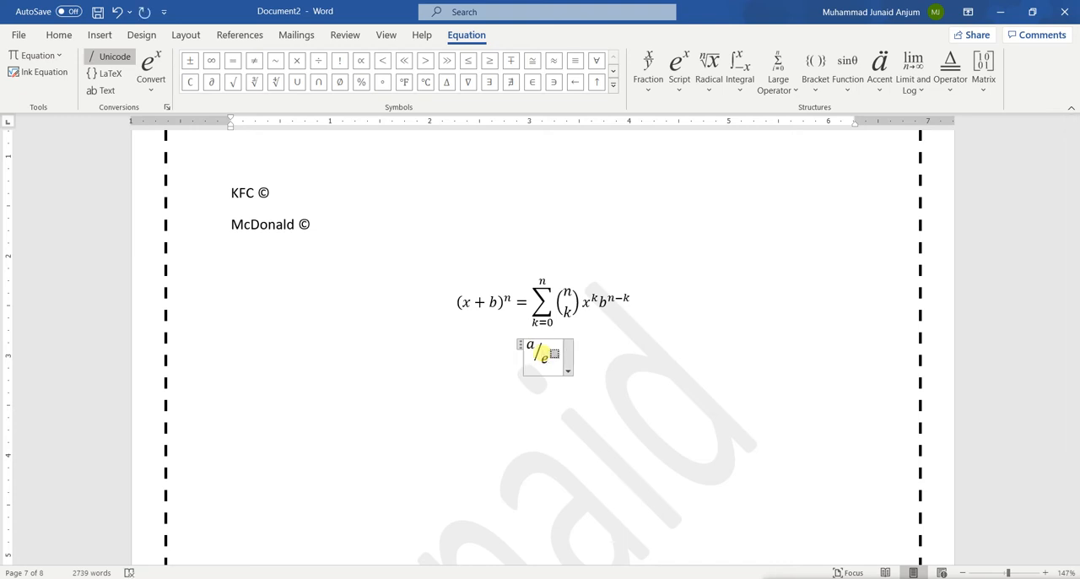
pyautogui.click(554, 352)
pyautogui.write('b')
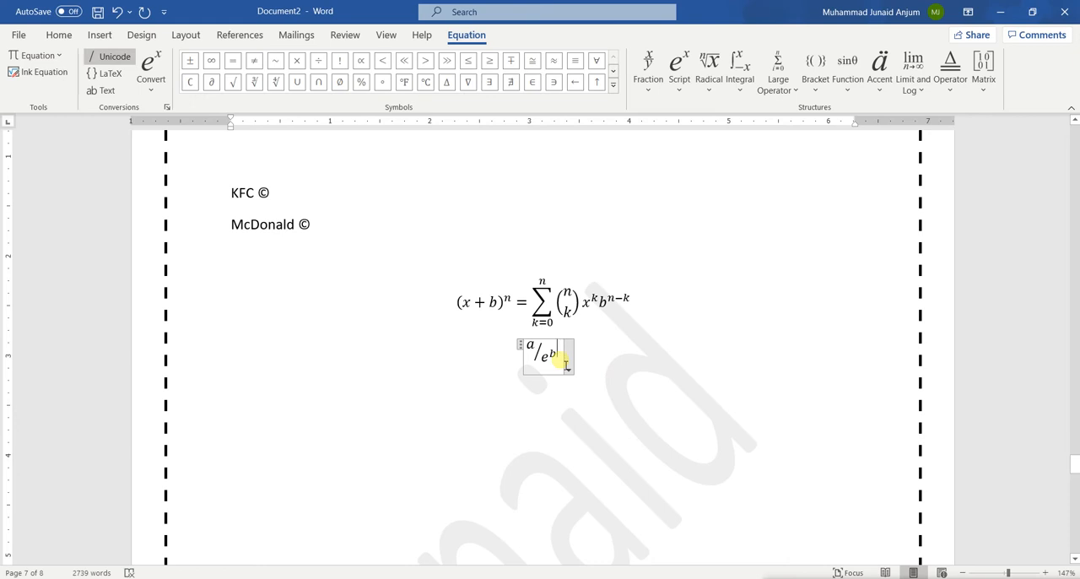
# Erase the superscript term e^b from the fraction's denominator
pyautogui.write(')')
pyautogui.press('BackSpace')
pyautogui.press('BackSpace')
pyautogui.press('BackSpace')
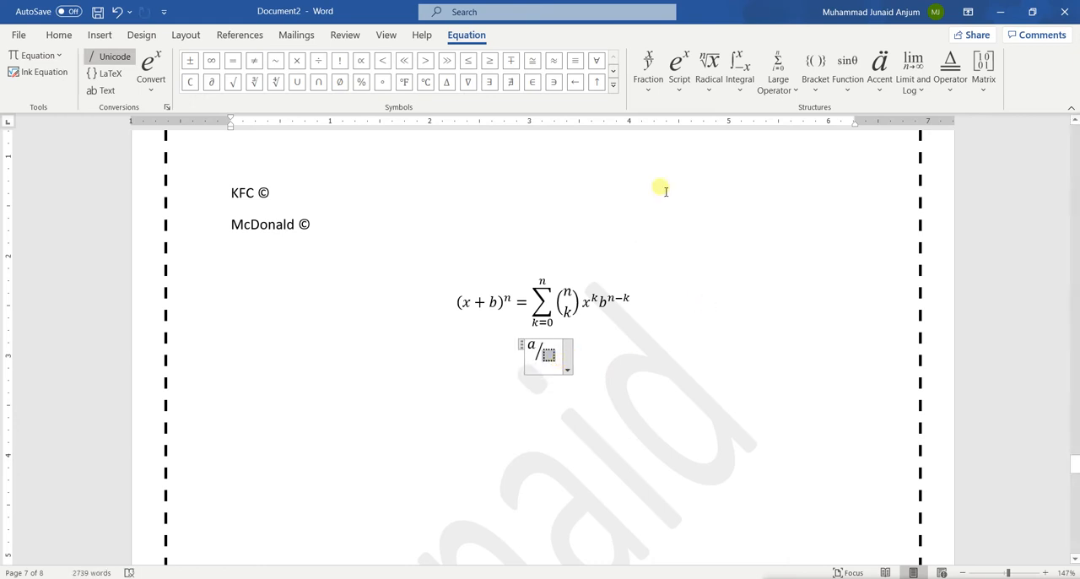
# Try a summation without limits in the fraction's denominator and remove it
pyautogui.click(792, 91)
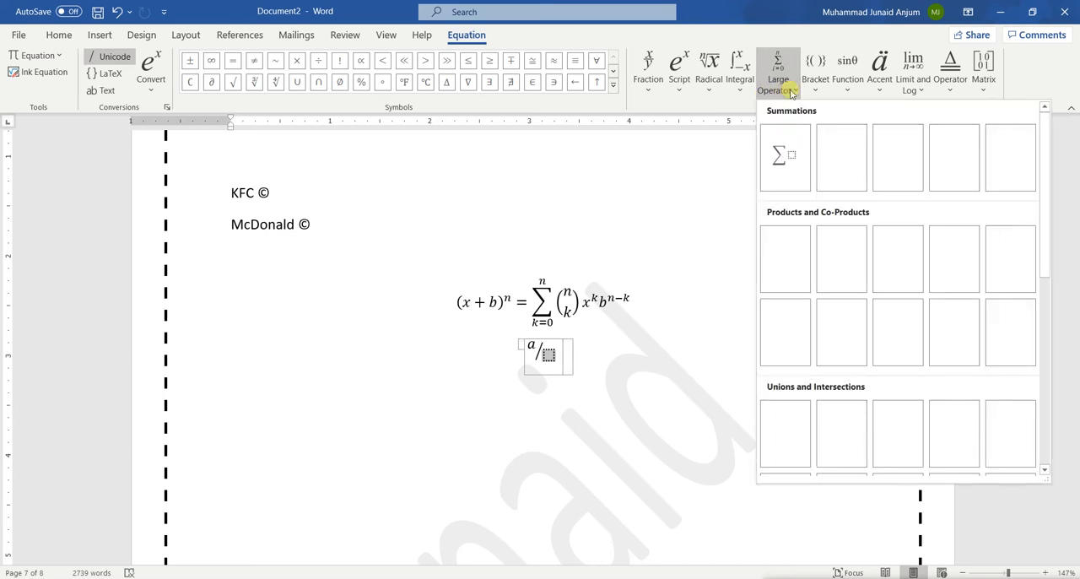
pyautogui.click(803, 170)
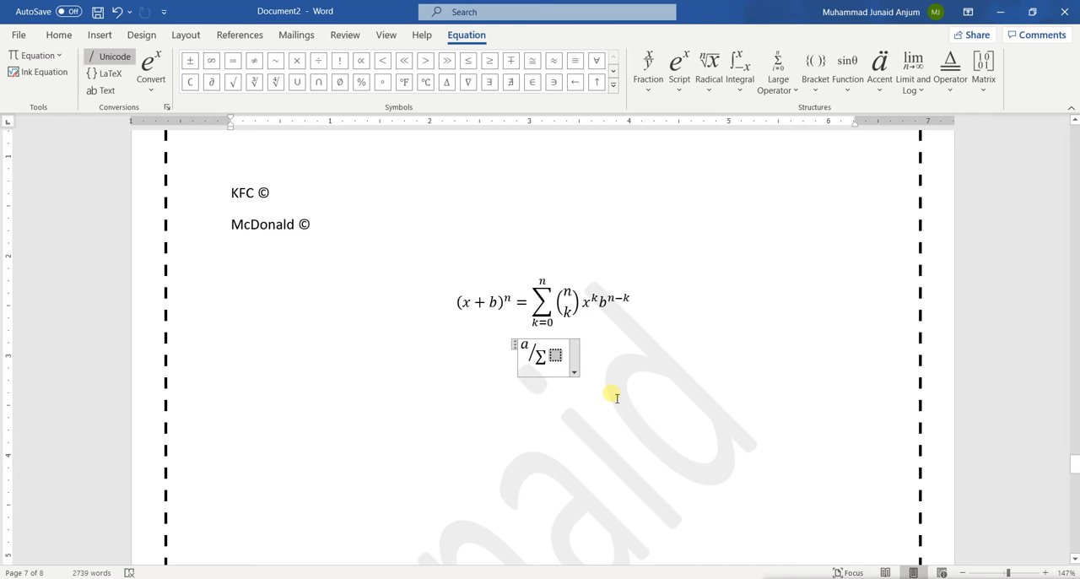
pyautogui.press('BackSpace')
pyautogui.press('BackSpace')
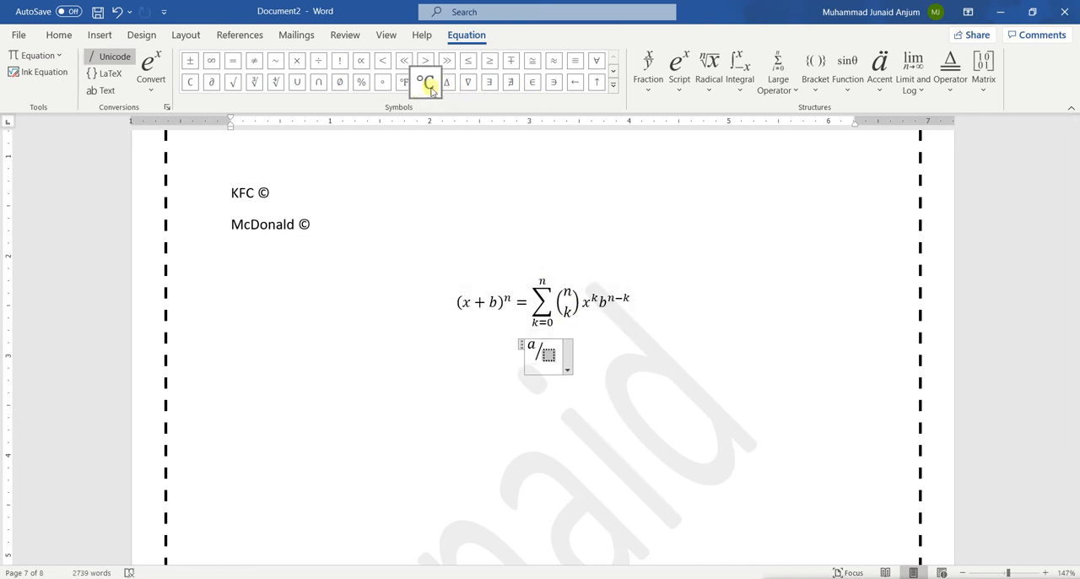
# Enter the symbol Δ and a subscript structure with base e and subscript c in the denominator, and leave the equation
pyautogui.click(445, 88)
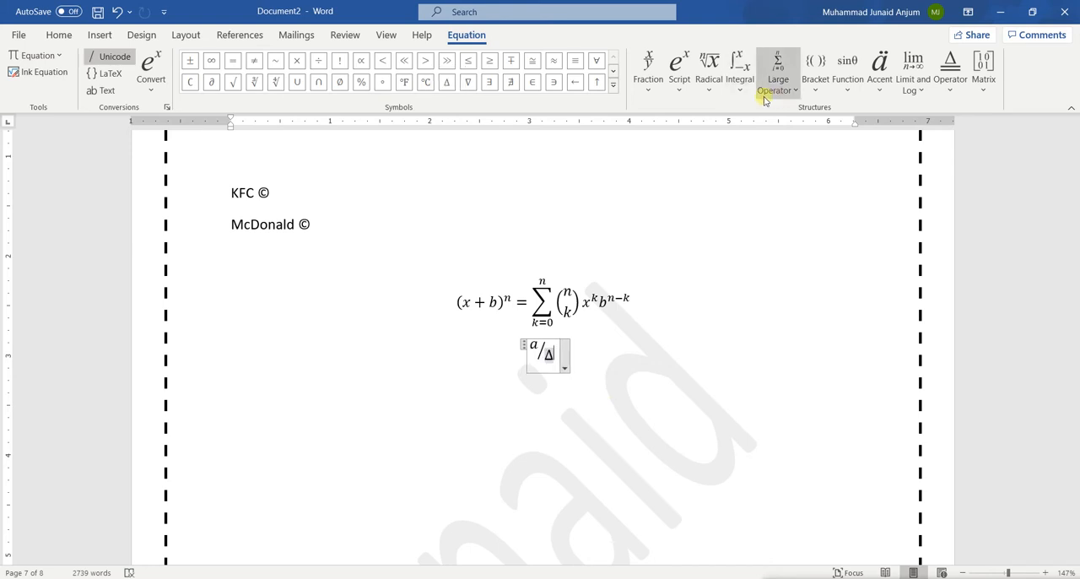
pyautogui.click(683, 95)
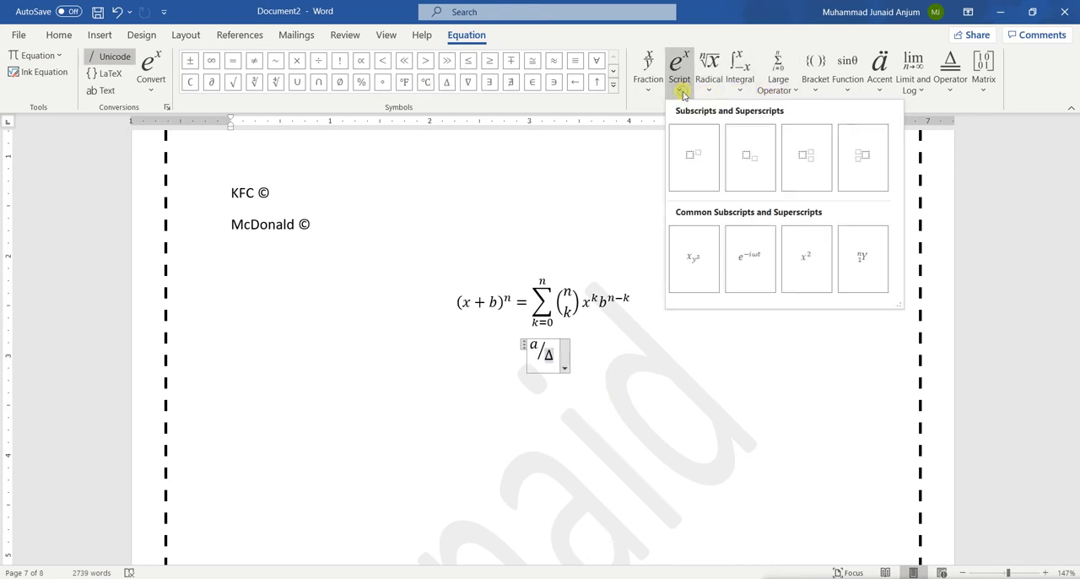
pyautogui.click(751, 159)
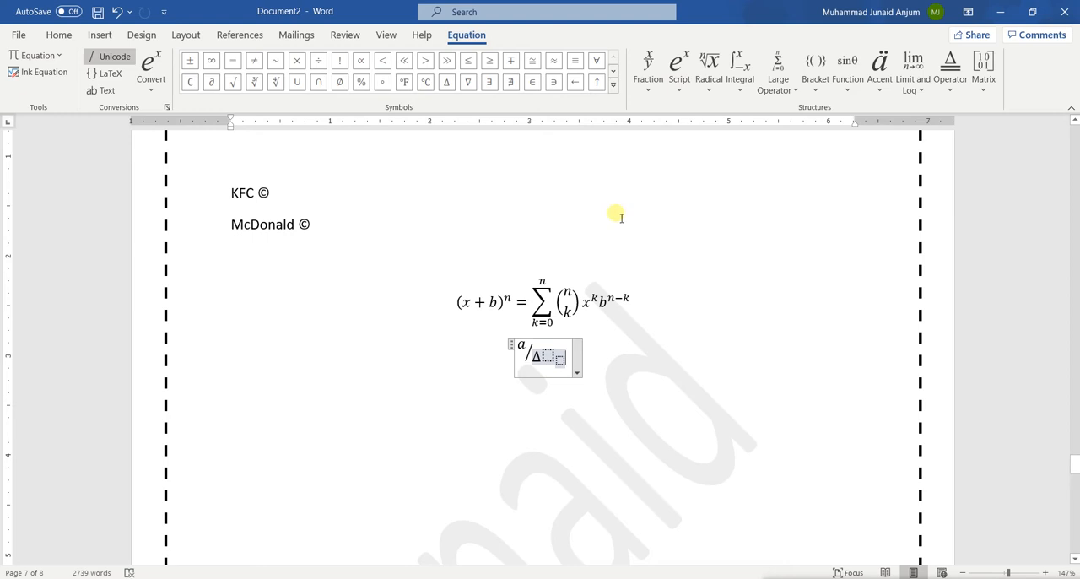
pyautogui.write('e_')
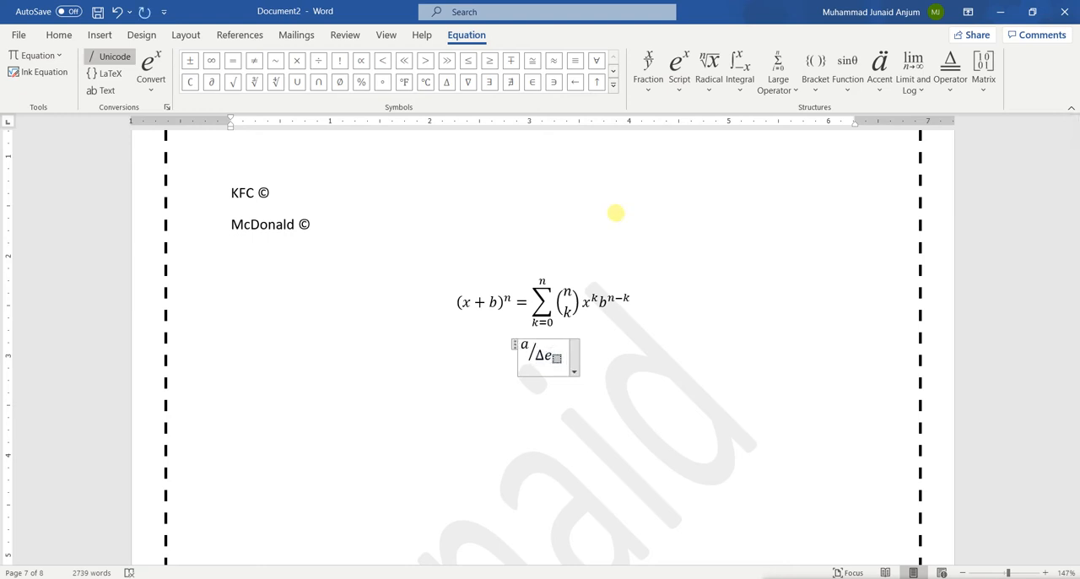
pyautogui.write('c')
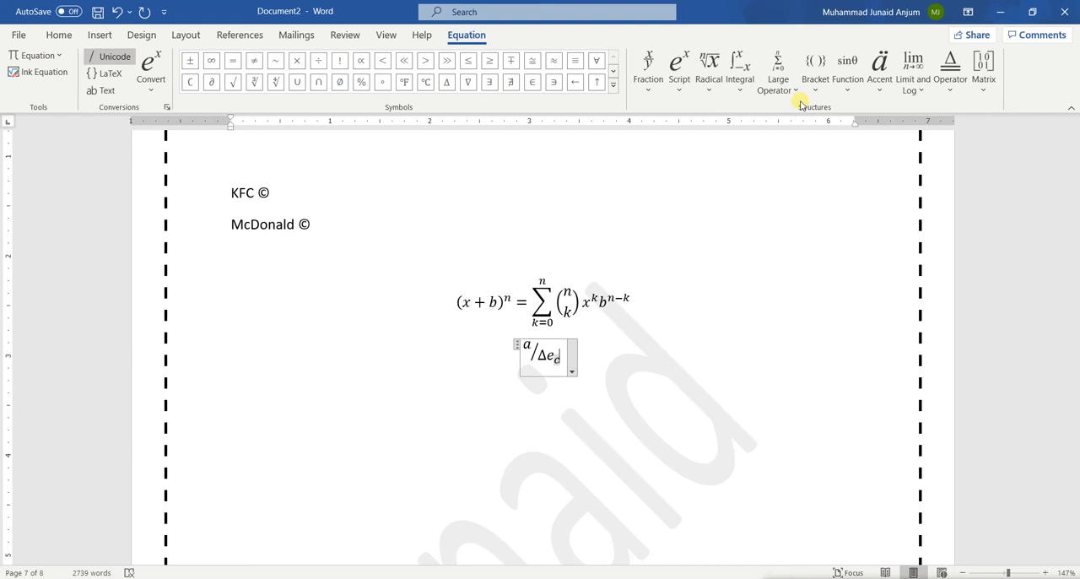
pyautogui.click(640, 358)
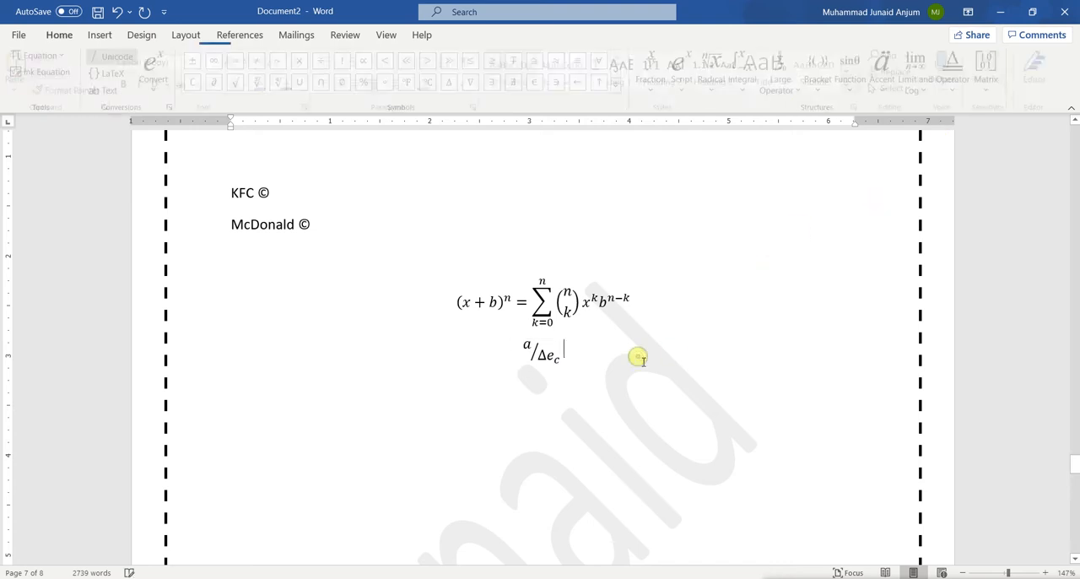
pyautogui.press('Return')
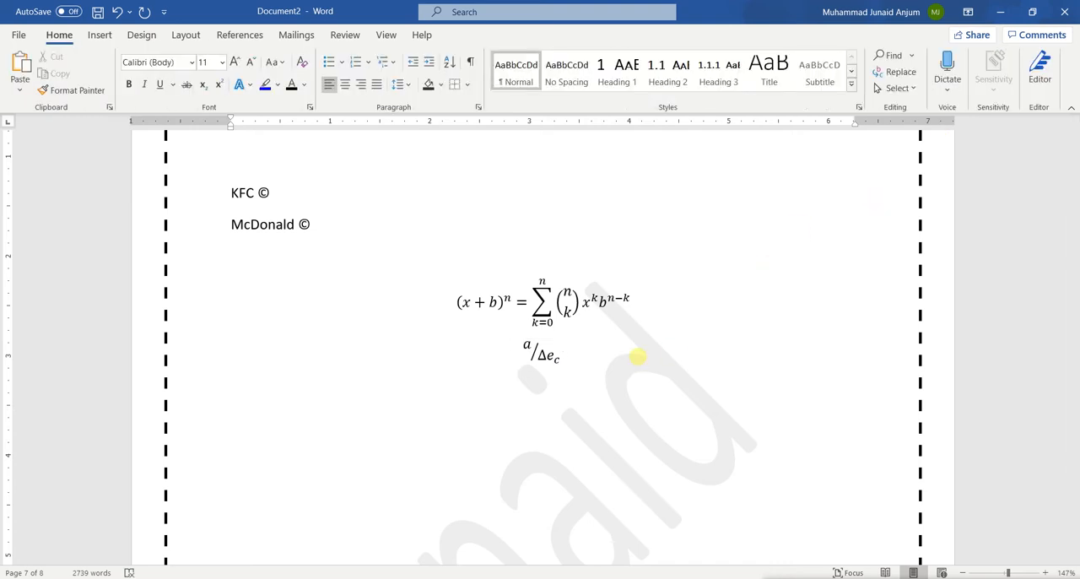
# Replace the fraction's denominator Δe_c with a superscript structure holding base e and exponent a
pyautogui.doubleClick(547, 355)
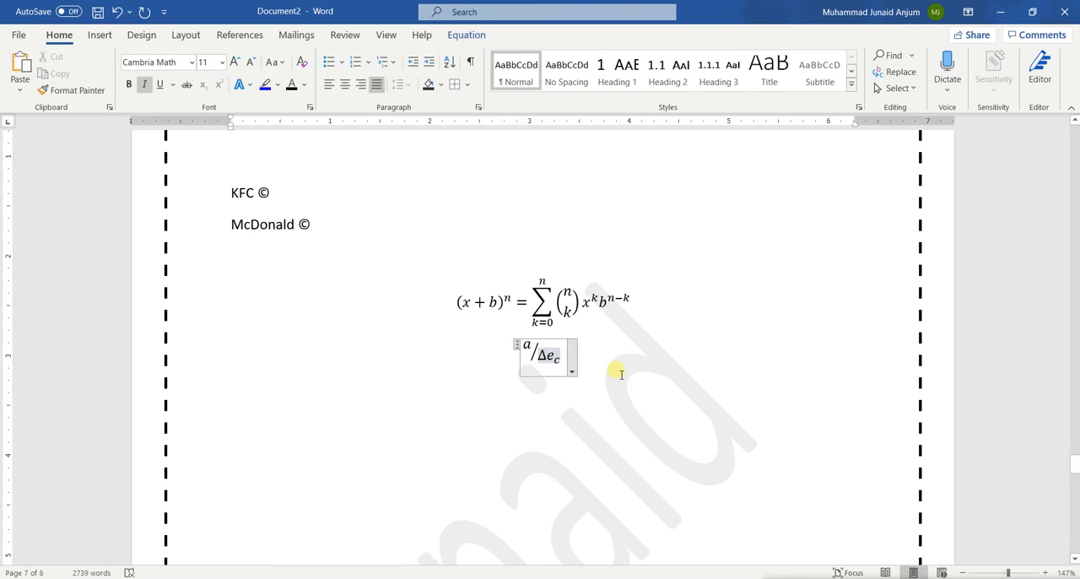
pyautogui.press('BackSpace')
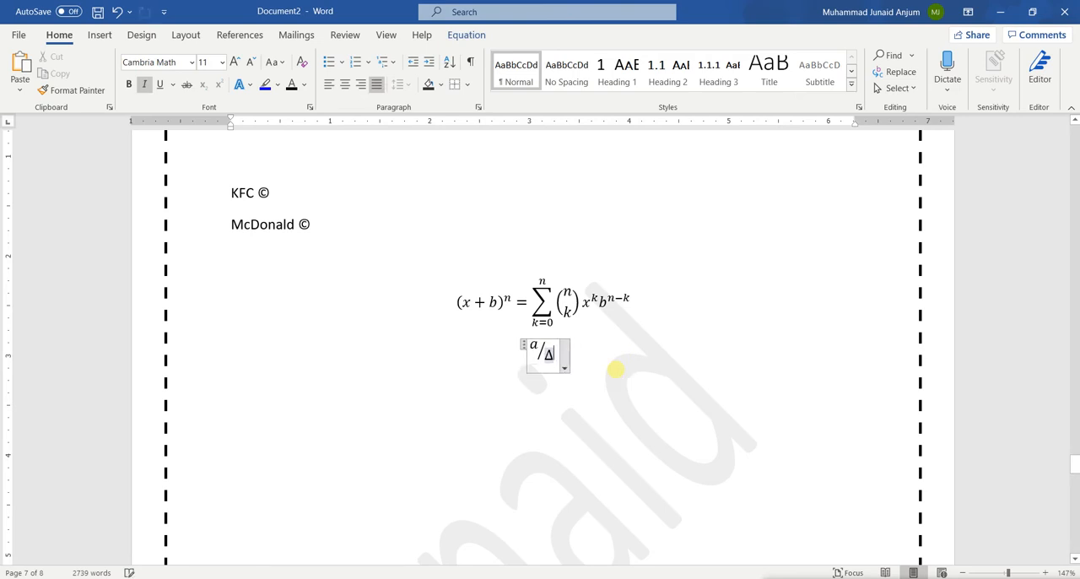
pyautogui.click(460, 32)
pyautogui.click(678, 85)
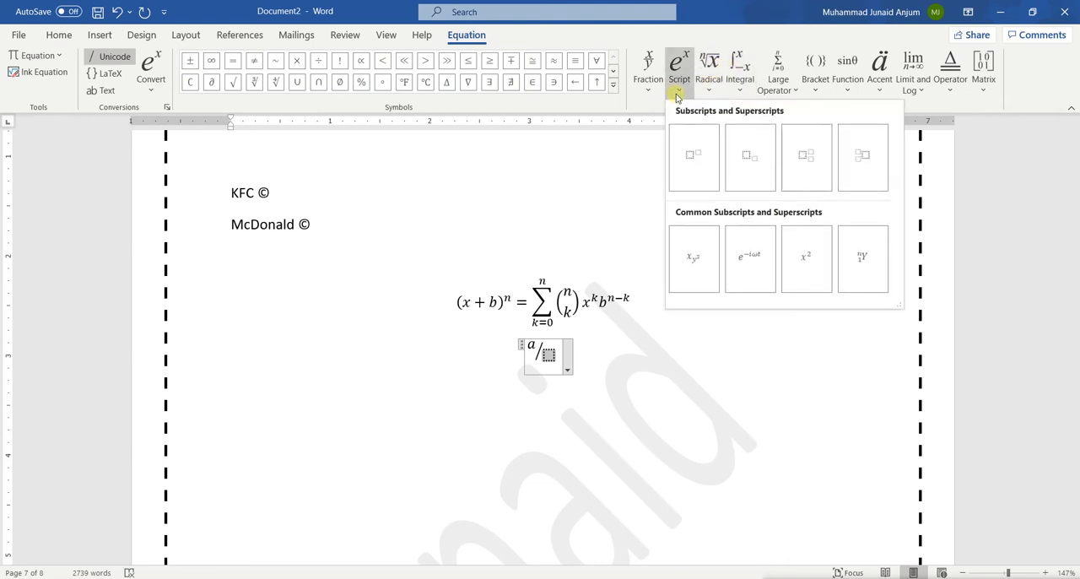
pyautogui.click(695, 154)
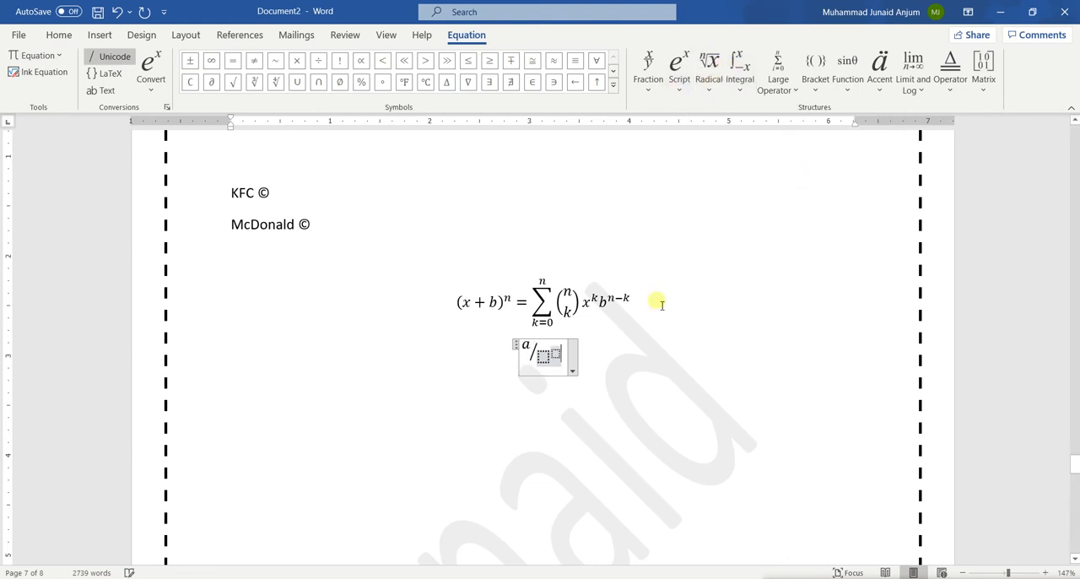
pyautogui.write('e')
pyautogui.press('Right')
pyautogui.write('a')
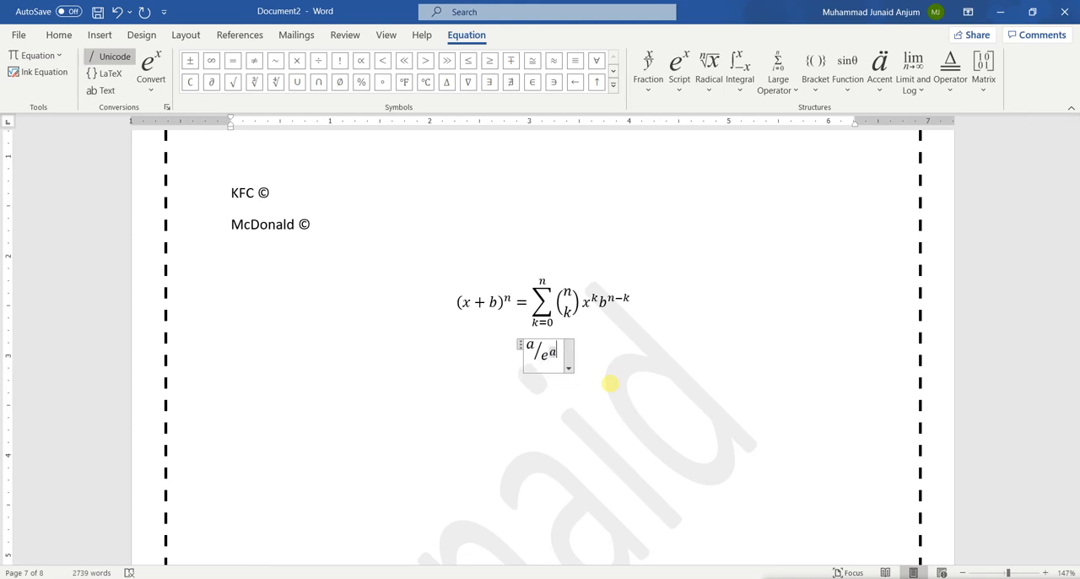
# Try an equals sign after the whole skewed fraction and erase it
pyautogui.press('Right')
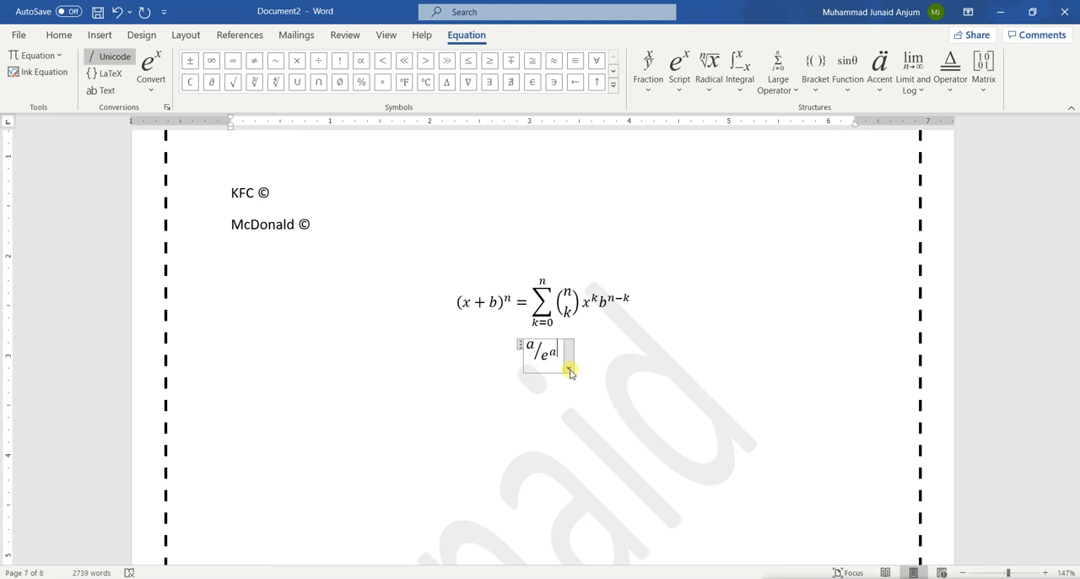
pyautogui.press('Right')
pyautogui.write('=')
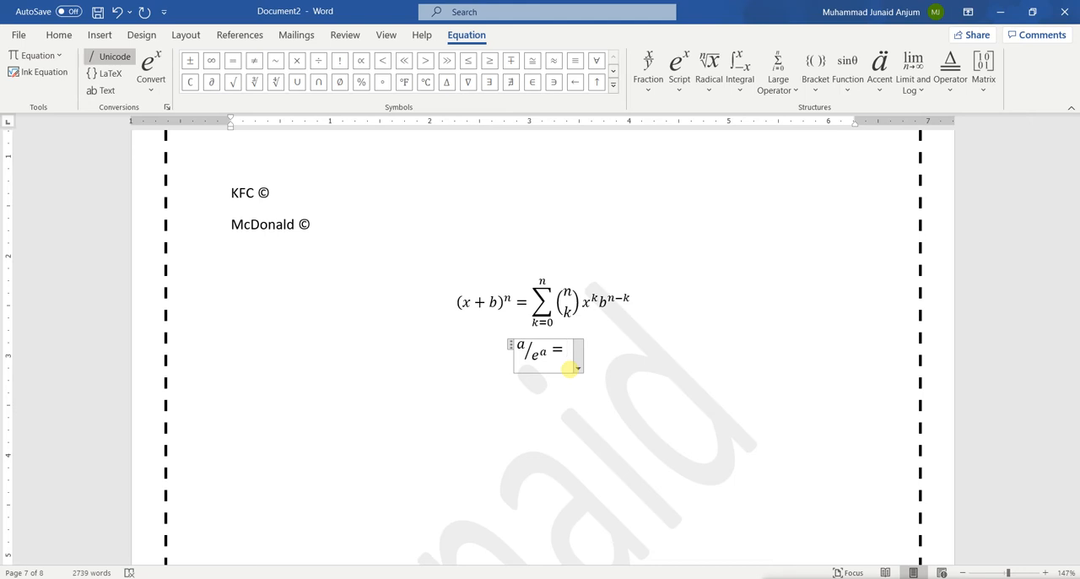
pyautogui.press('BackSpace')
pyautogui.hotkey('shift', 'Home')
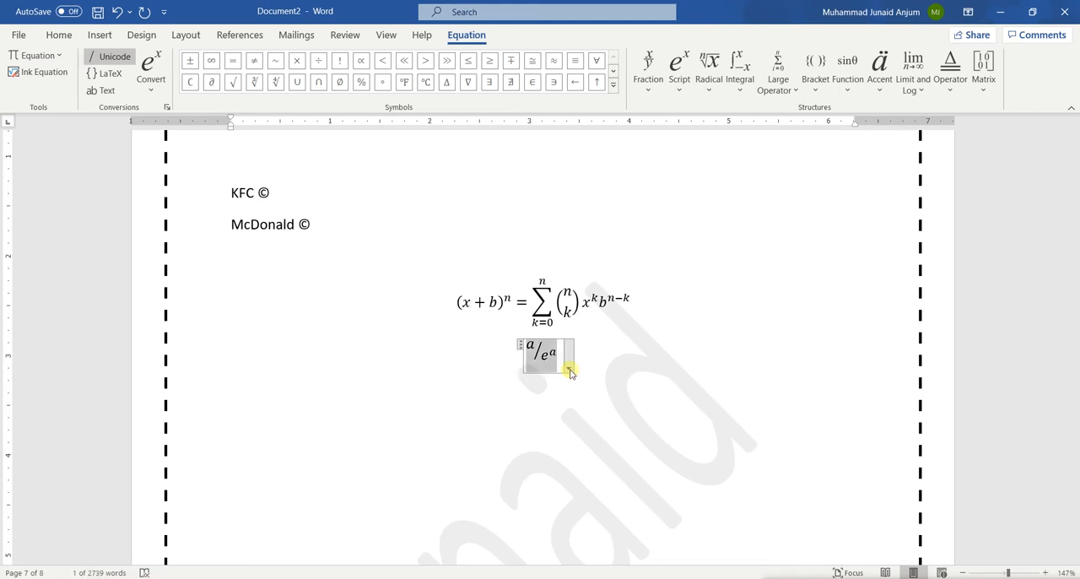
# Try an equals sign after the exponent a in the denominator, erase it and move the cursor out of the exponent
pyautogui.press('Left')
pyautogui.press('Right')
pyautogui.press('Right')
pyautogui.press('Right')
pyautogui.press('Right')
pyautogui.press('Right')
pyautogui.press('Right')
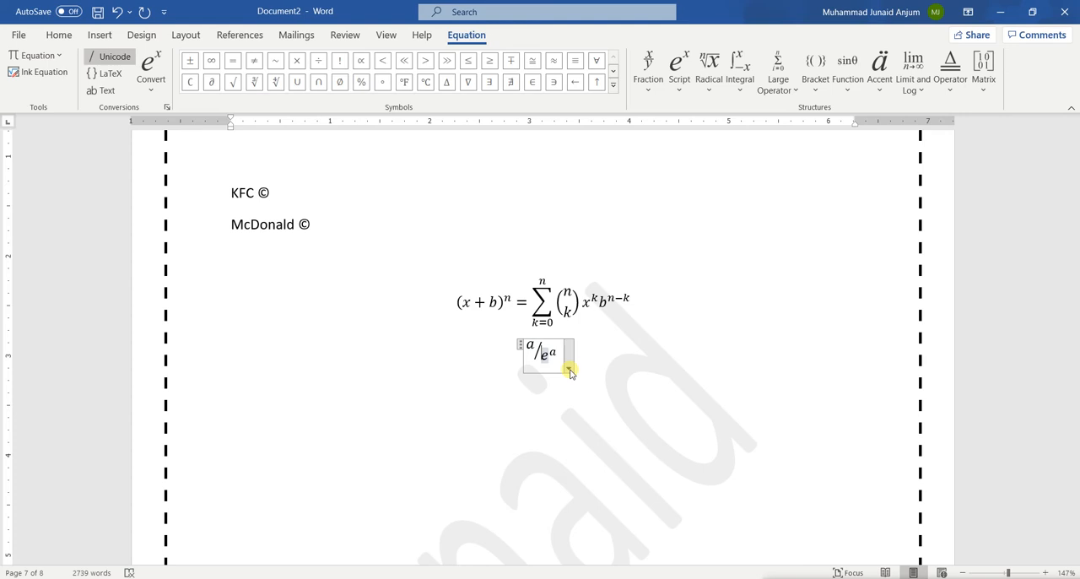
pyautogui.write('=')
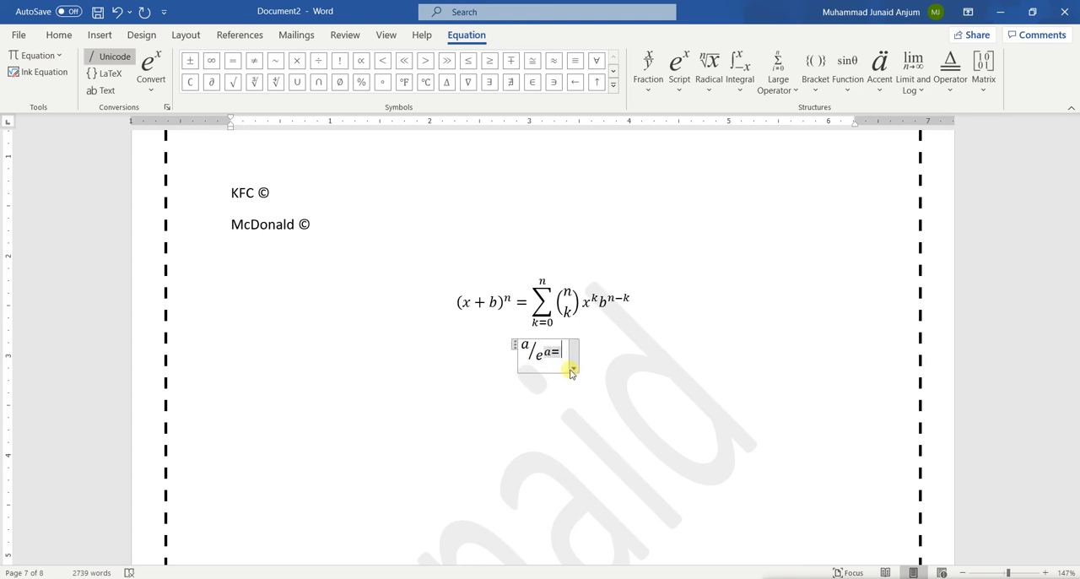
pyautogui.press('BackSpace')
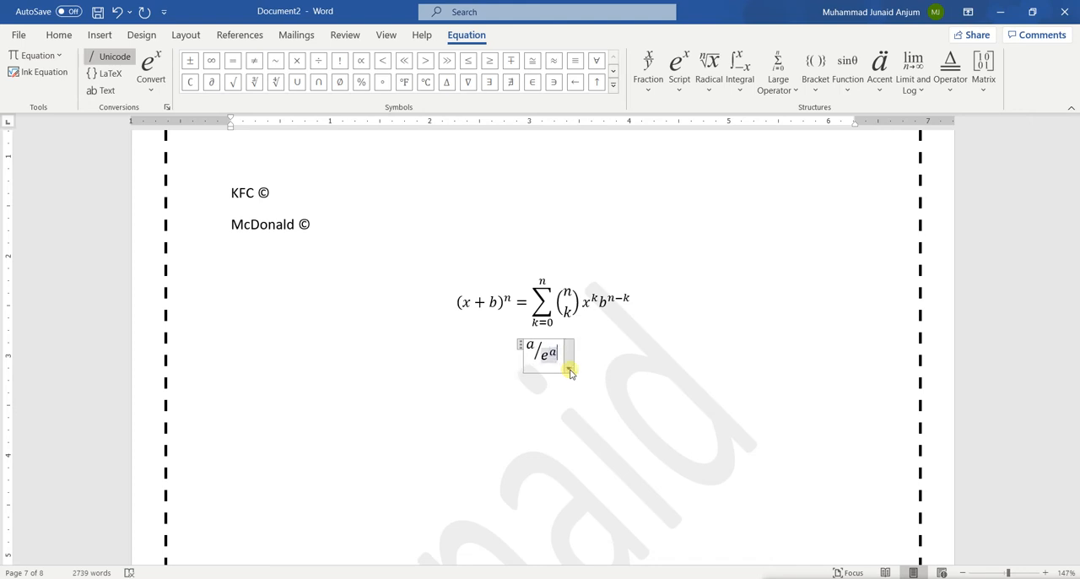
pyautogui.press('Right')
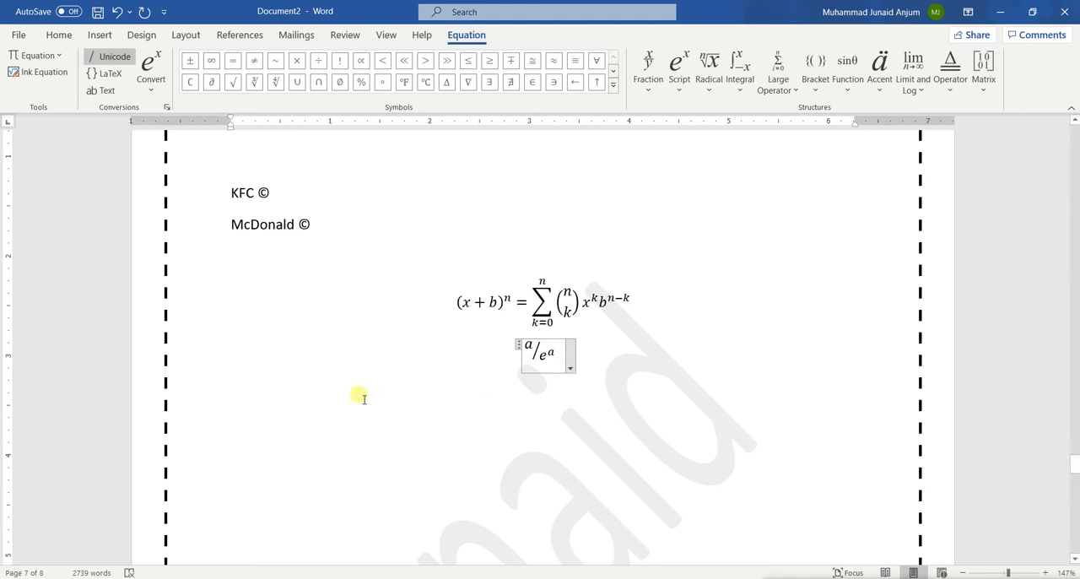
# Leave the equation and look over the chart, the TEACH picture and the stick figure on the preceding page
pyautogui.click(315, 416)
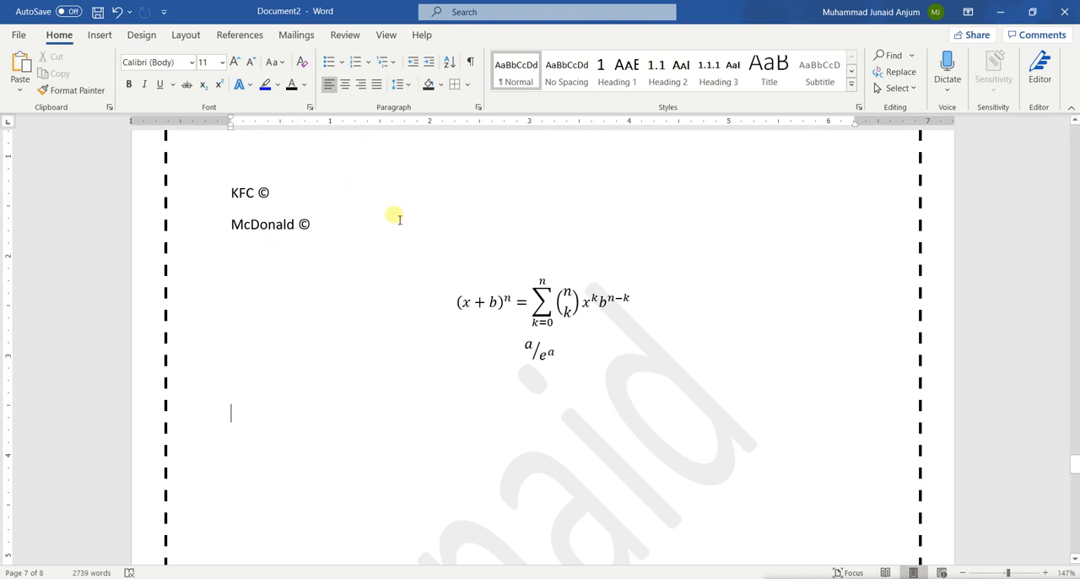
pyautogui.scroll(3, 325, 271)
pyautogui.scroll(10, 327, 271)
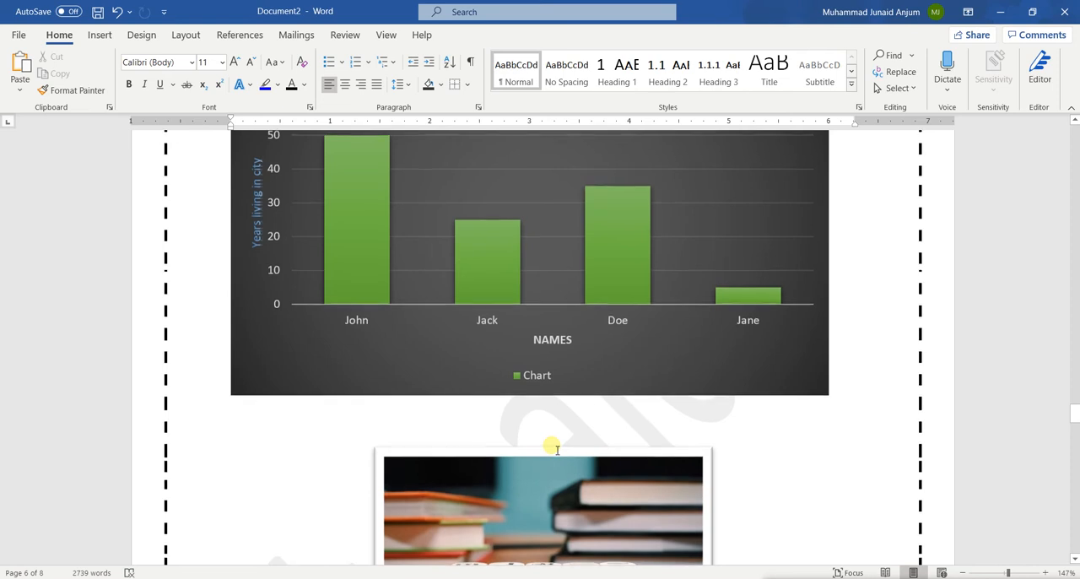
pyautogui.scroll(1, 550, 441)
pyautogui.scroll(-5, 414, 312)
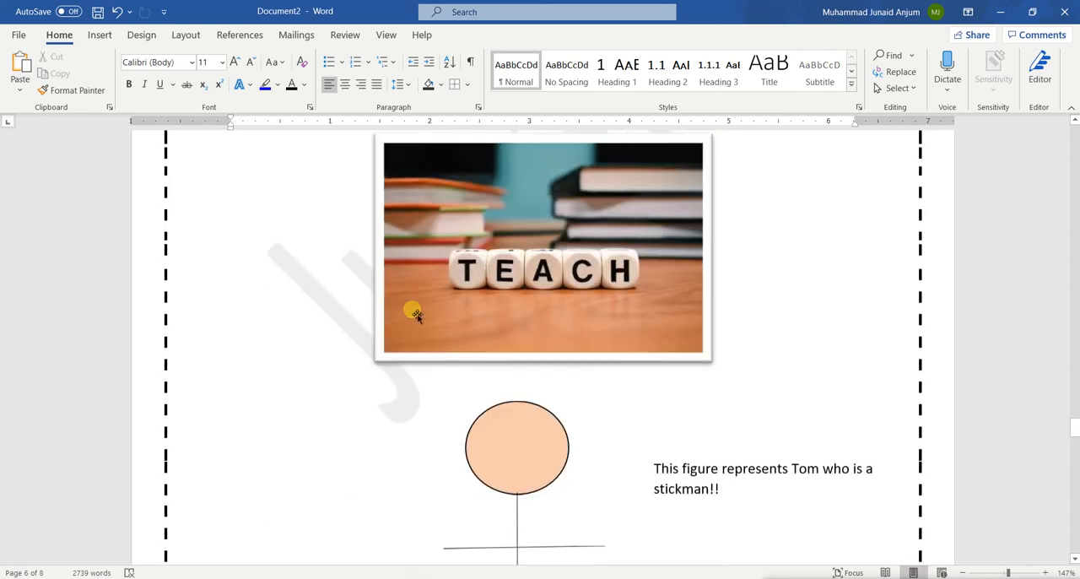
pyautogui.scroll(2, 416, 314)
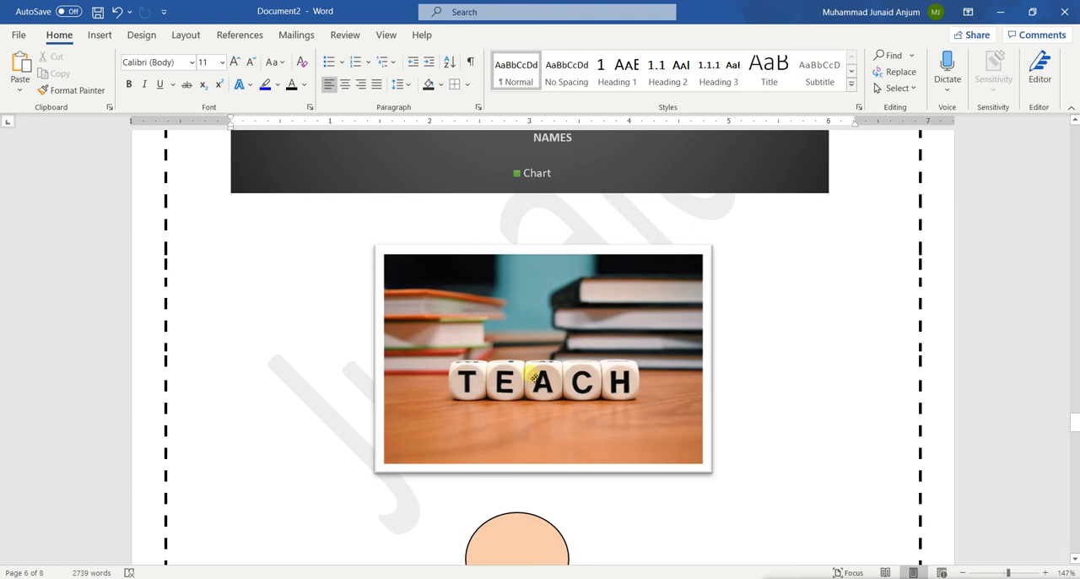
pyautogui.scroll(4, 534, 377)
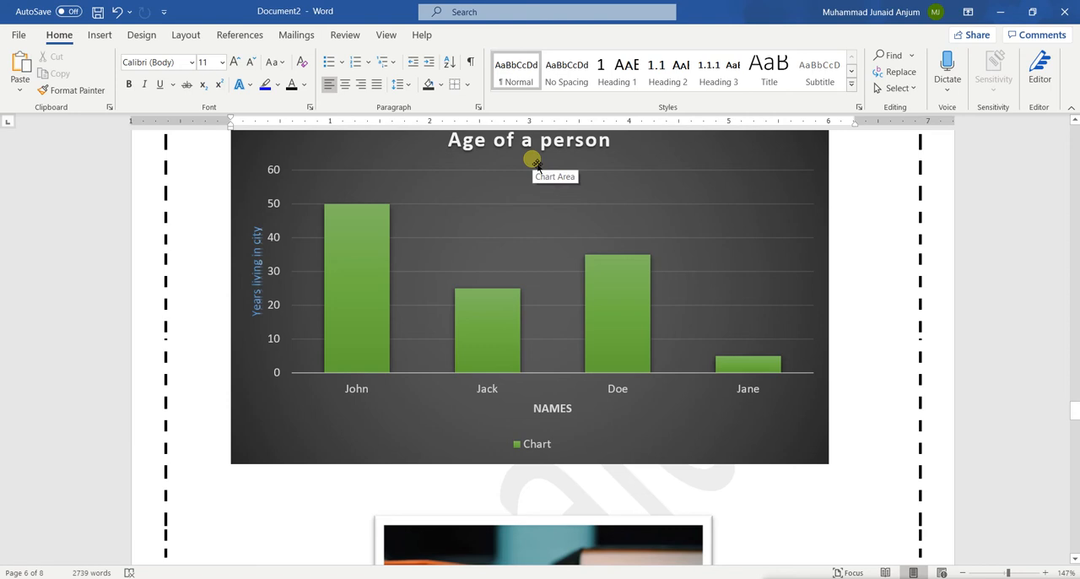
pyautogui.scroll(-4, 537, 165)
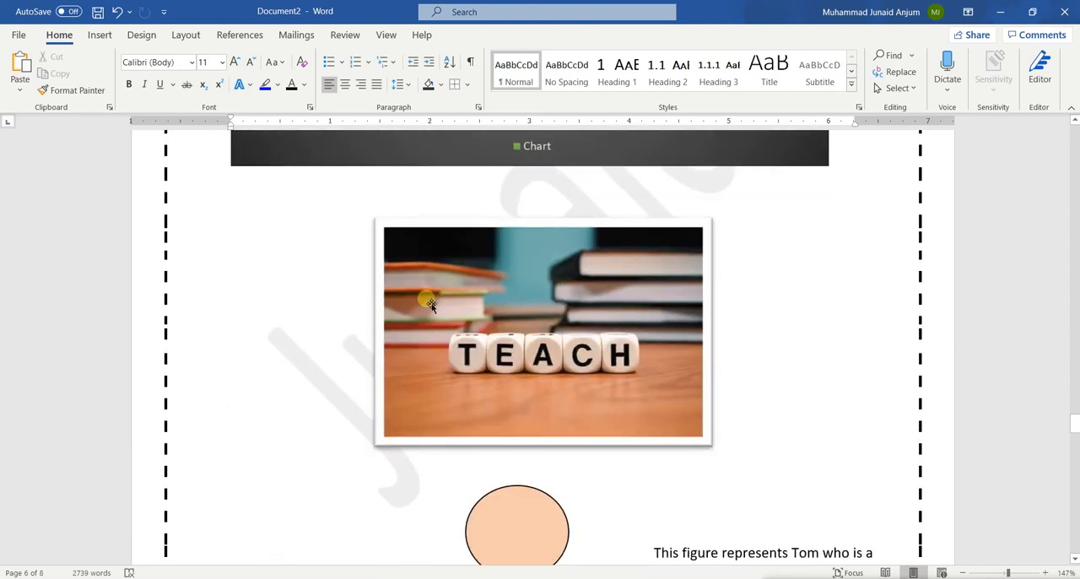
pyautogui.scroll(-5, 629, 383)
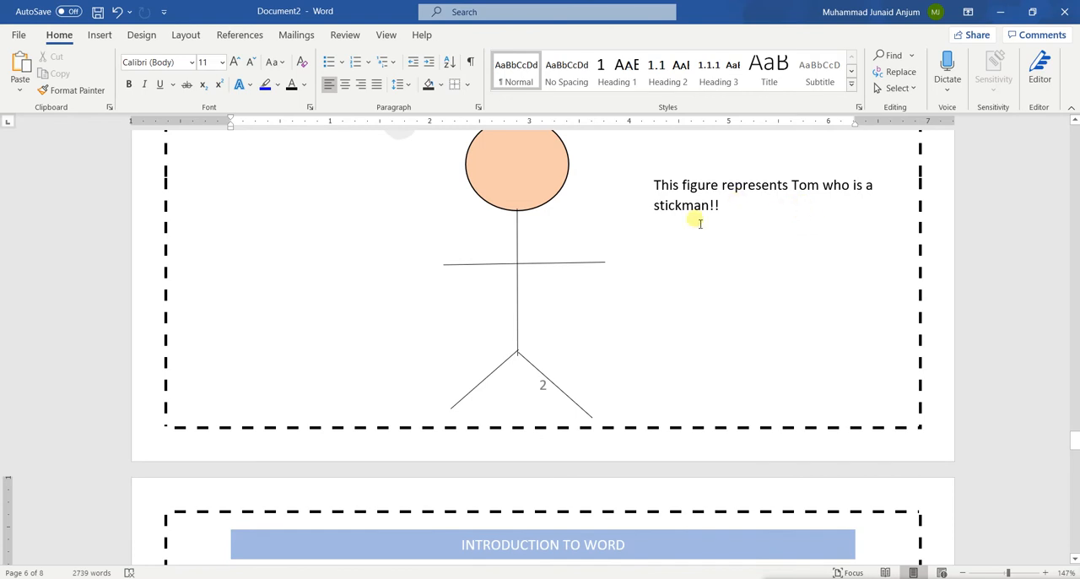
pyautogui.scroll(4, 697, 222)
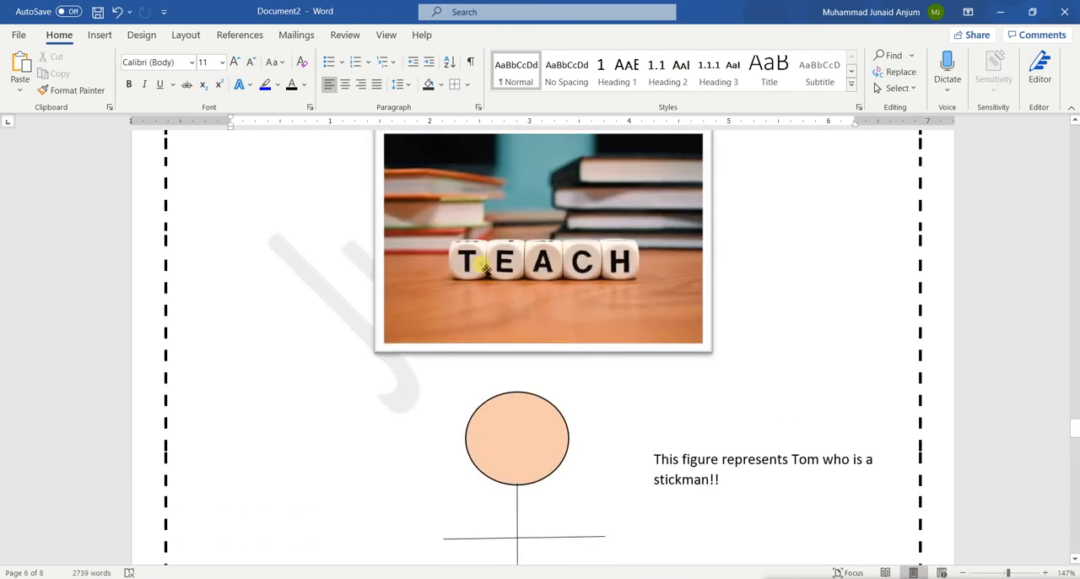
# Insert a caption below the TEACH picture with the label Figure and the text "Image of Teaching"
pyautogui.click(486, 270)
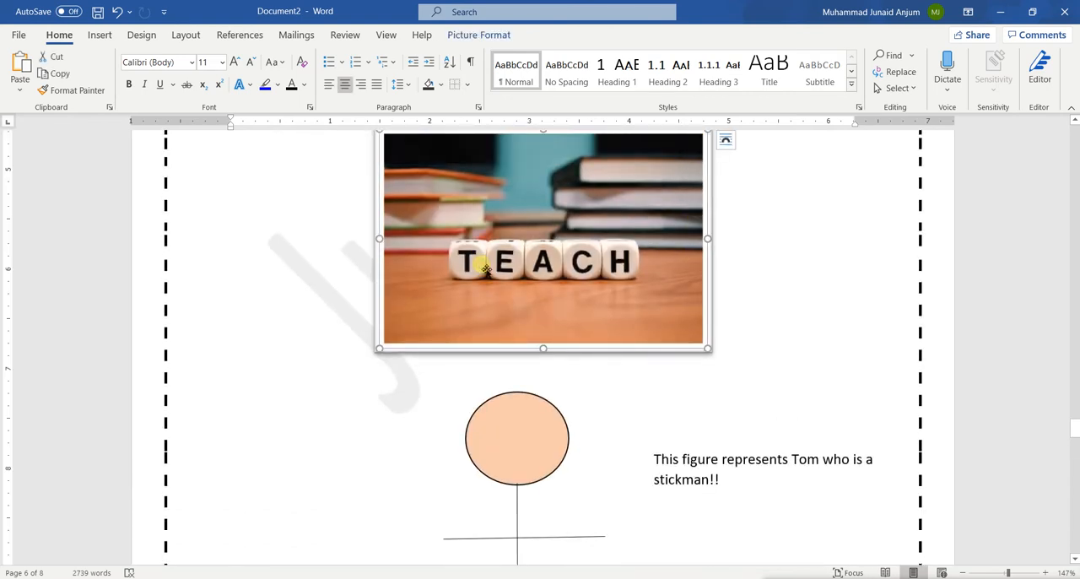
pyautogui.scroll(2, 486, 269)
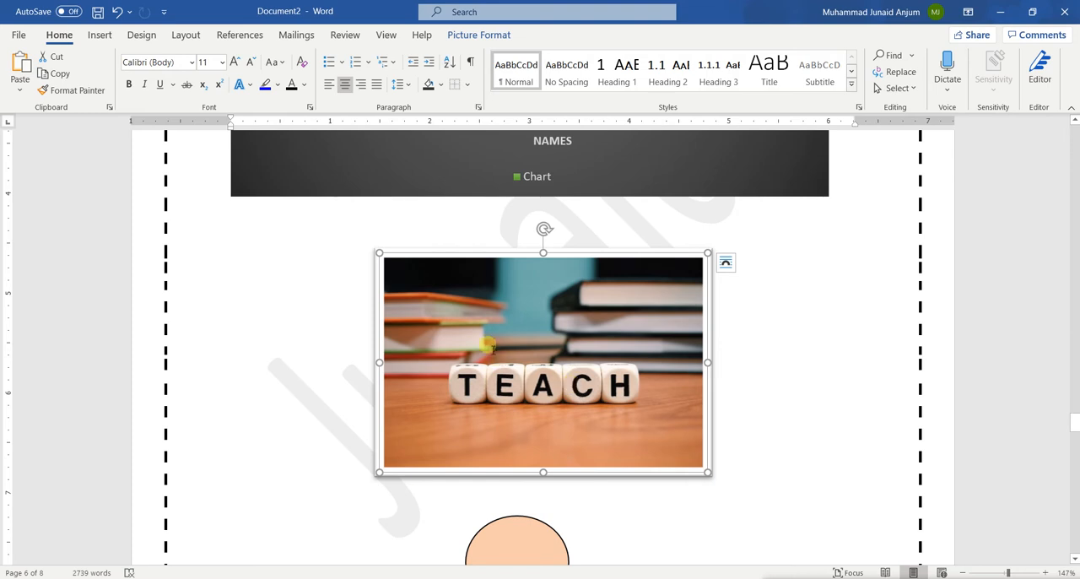
pyautogui.click(503, 34)
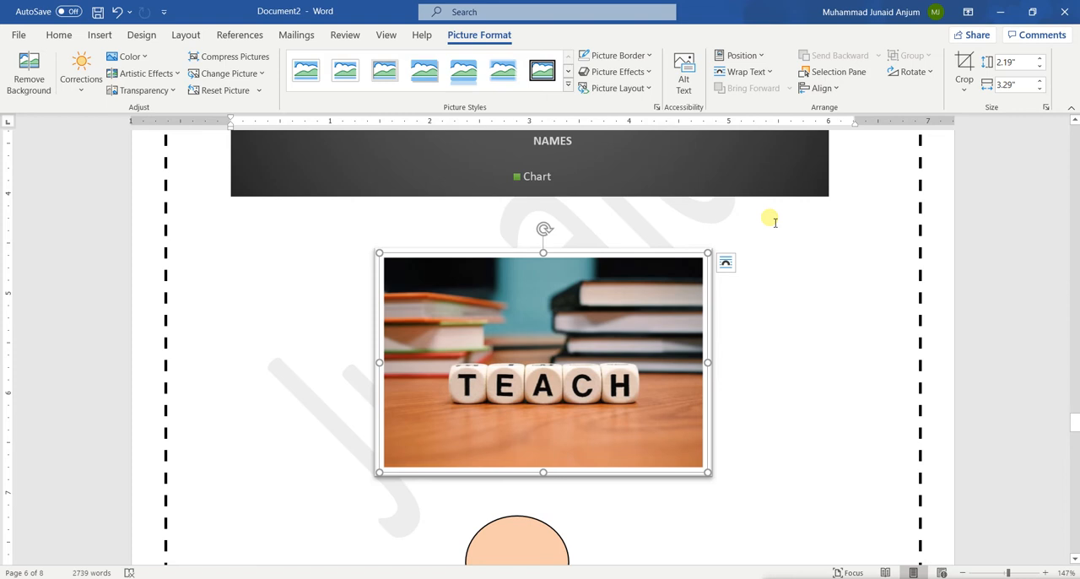
pyautogui.click(59, 38)
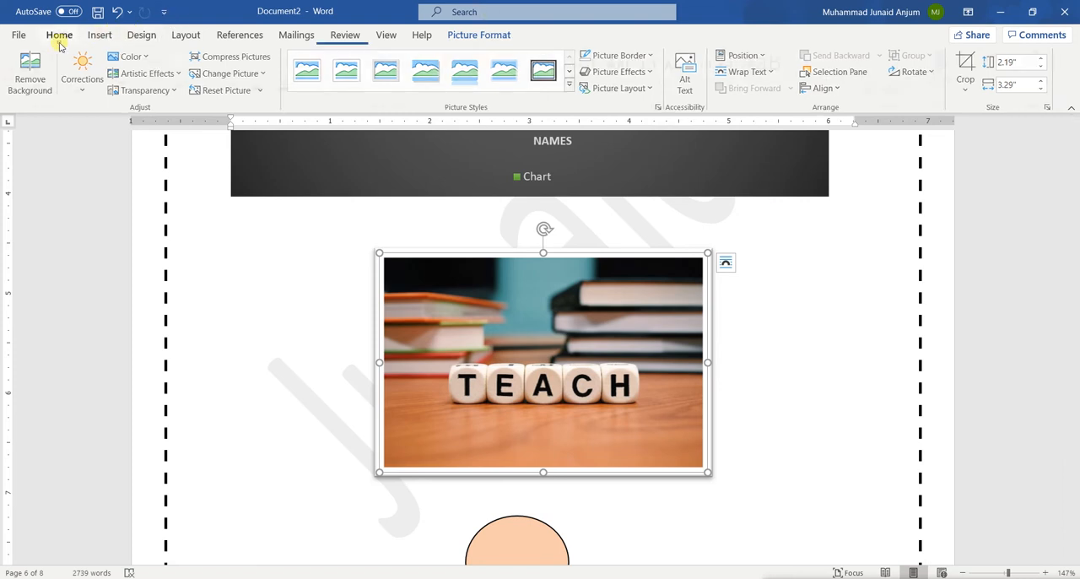
pyautogui.rightClick(568, 358)
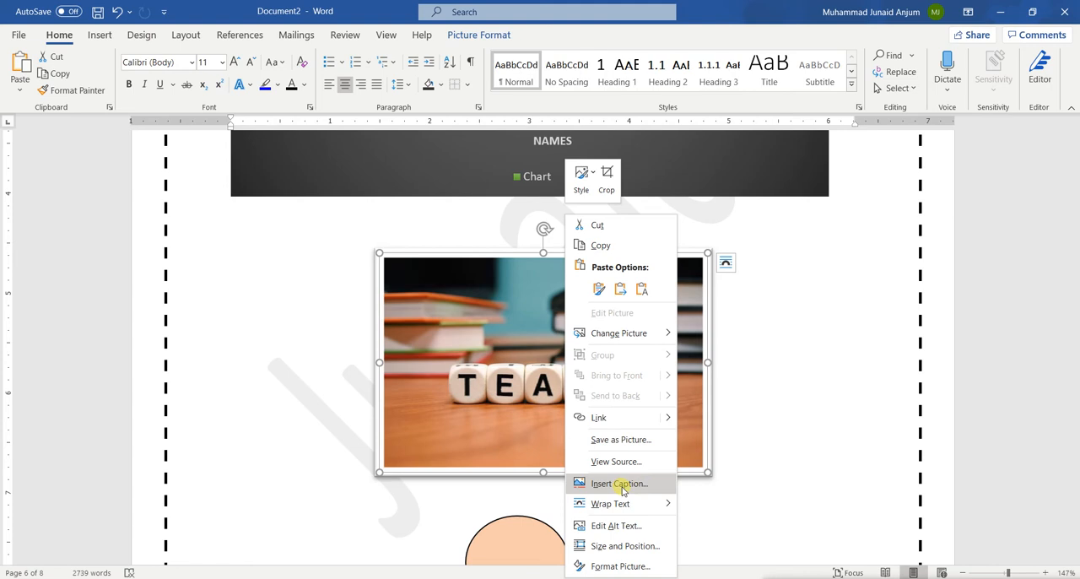
pyautogui.click(622, 487)
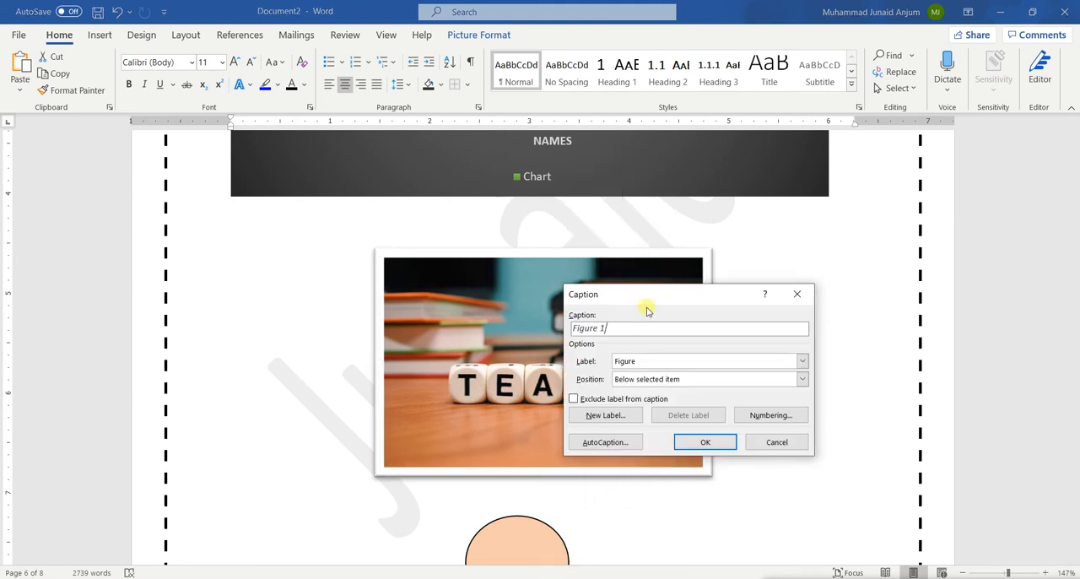
pyautogui.moveTo(635, 297); pyautogui.dragTo(543, 238)
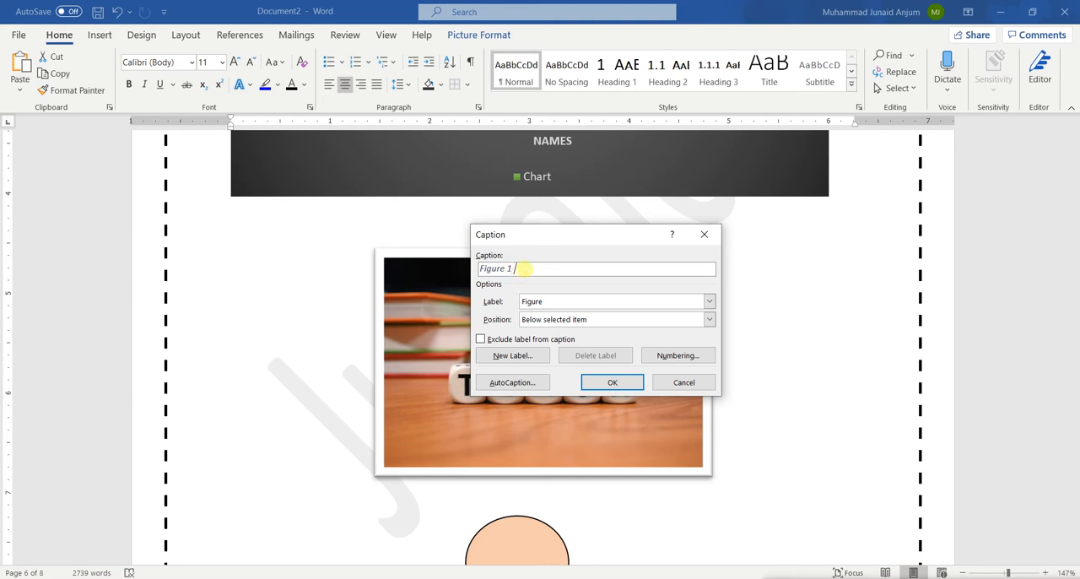
pyautogui.write('Image of Teaching')
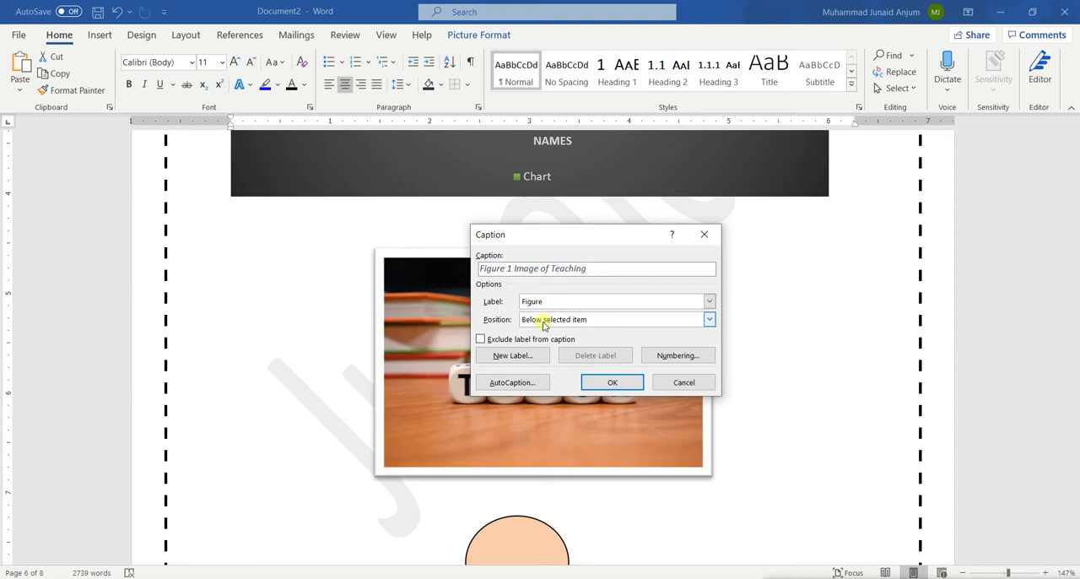
pyautogui.click(607, 384)
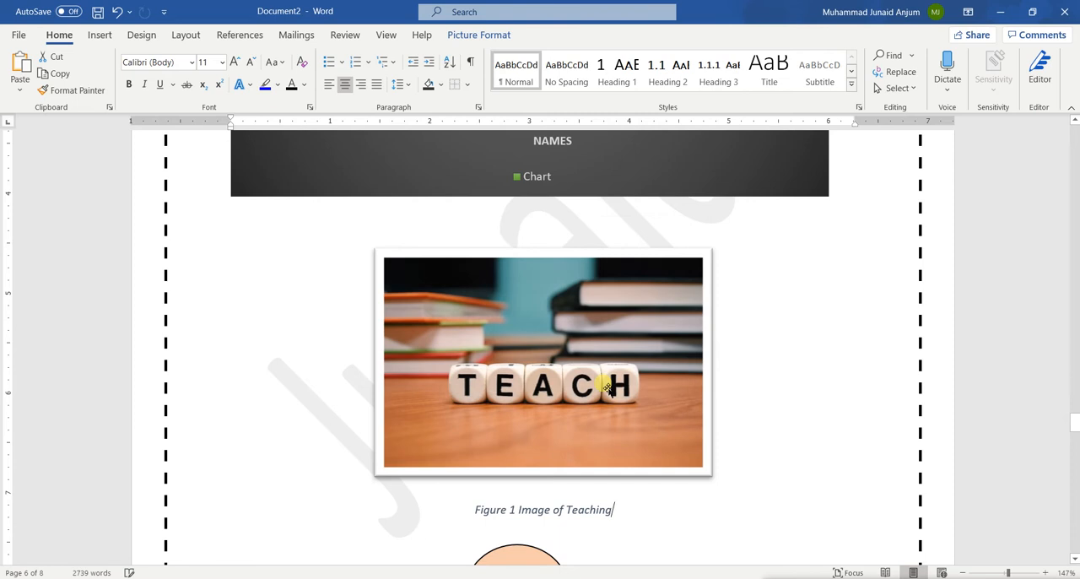
# Examine the picture's new caption and look through the nearby stick figure, chart and table
pyautogui.scroll(-3, 635, 488)
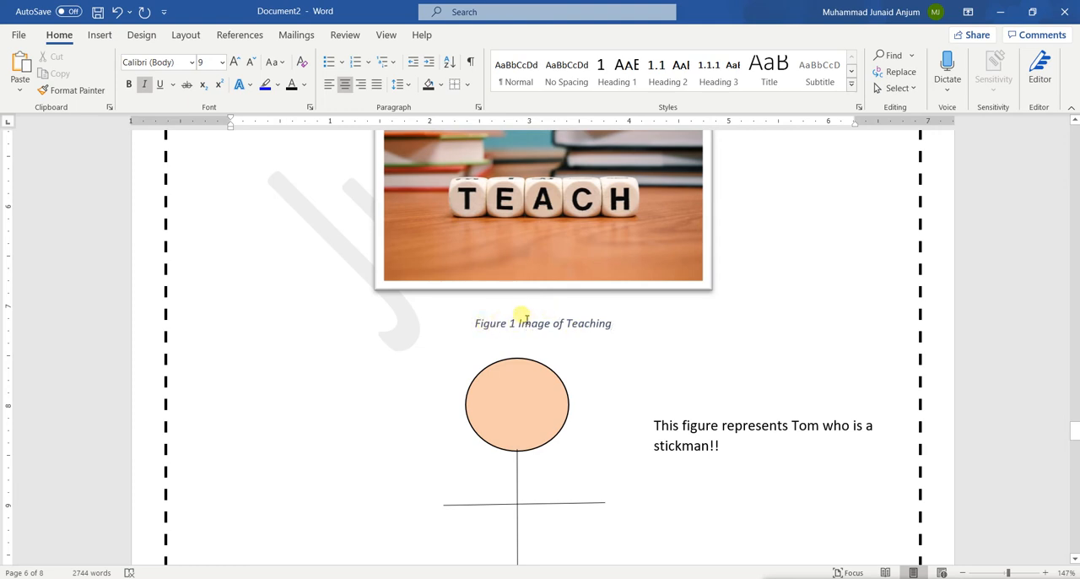
pyautogui.scroll(3, 515, 193)
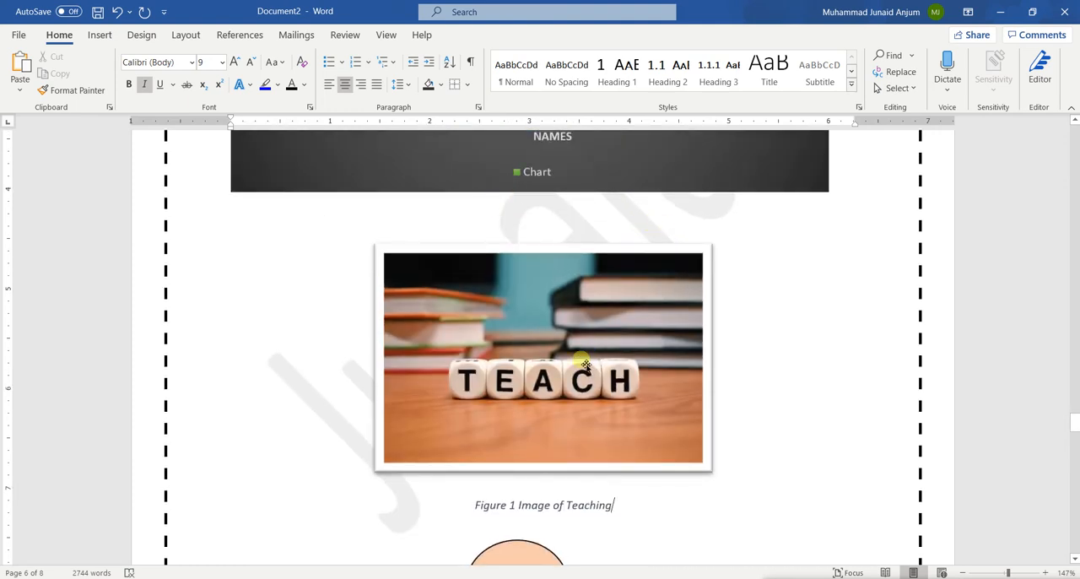
pyautogui.scroll(2, 586, 364)
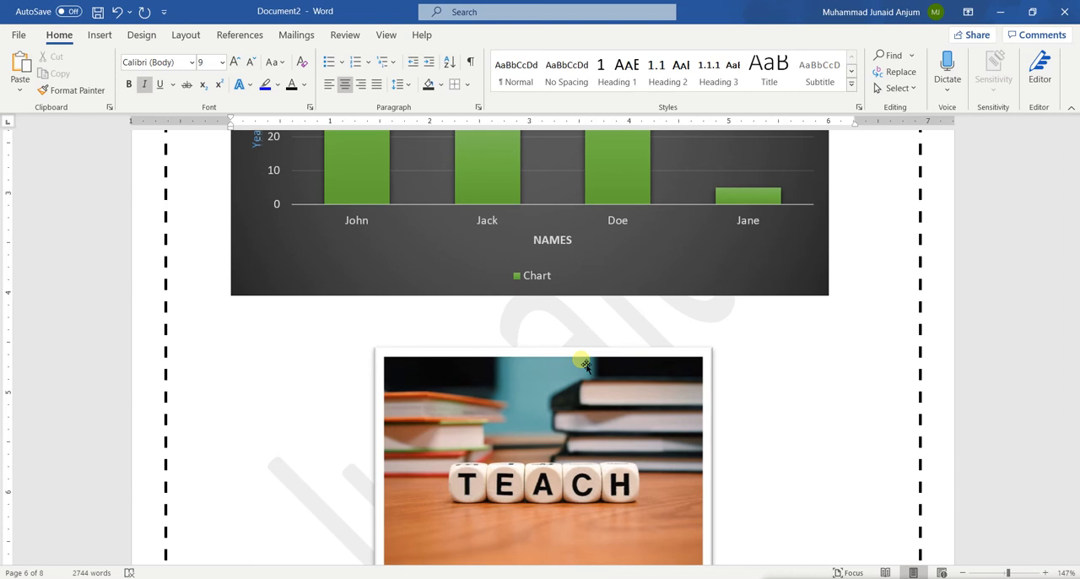
pyautogui.scroll(-2, 586, 364)
pyautogui.scroll(3, 586, 371)
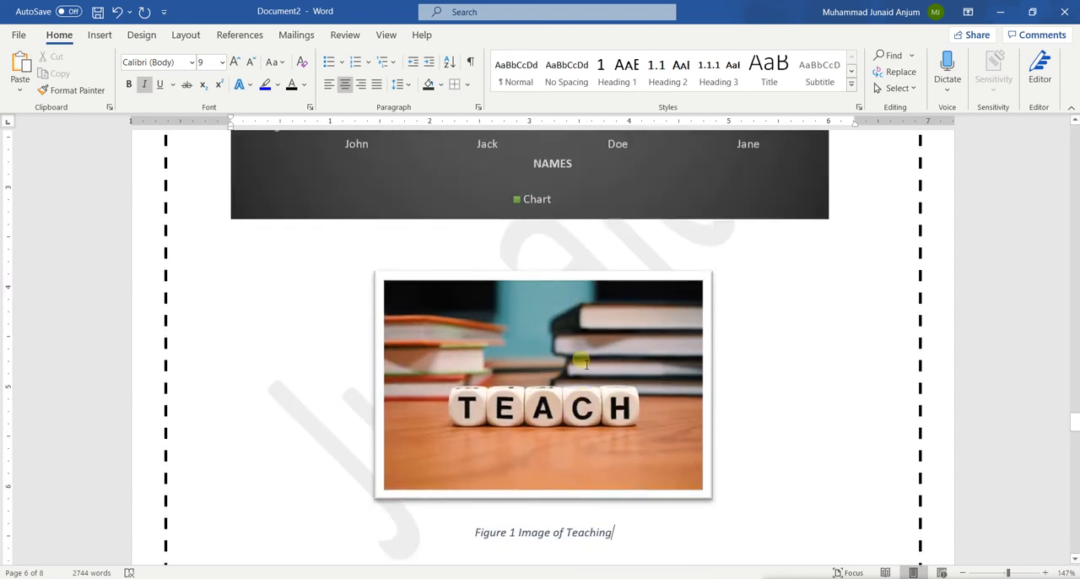
pyautogui.scroll(-1, 584, 487)
pyautogui.scroll(1, 584, 487)
pyautogui.scroll(-5, 540, 456)
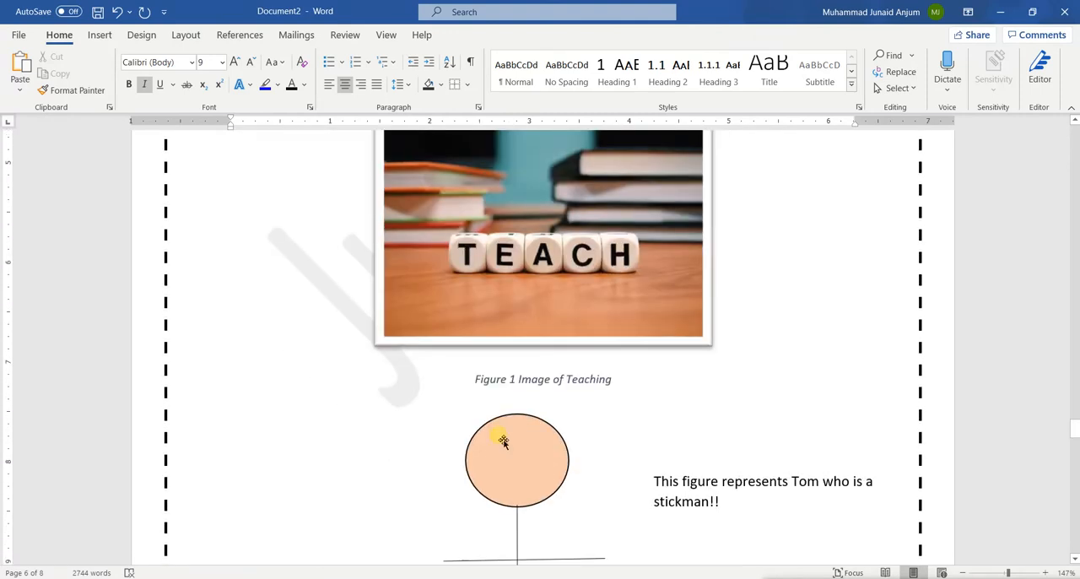
pyautogui.scroll(3, 646, 436)
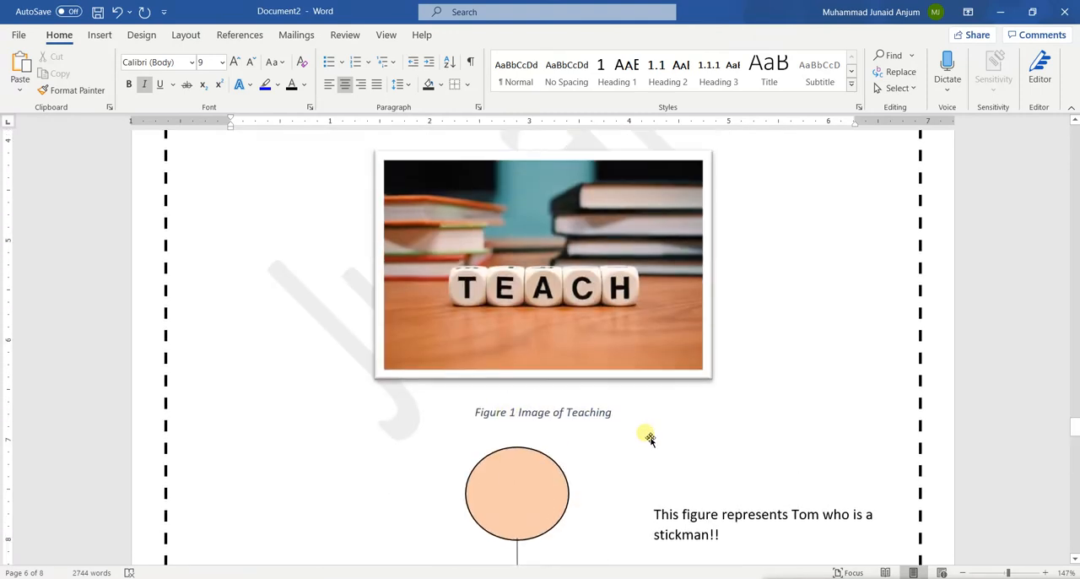
pyautogui.scroll(15, 591, 233)
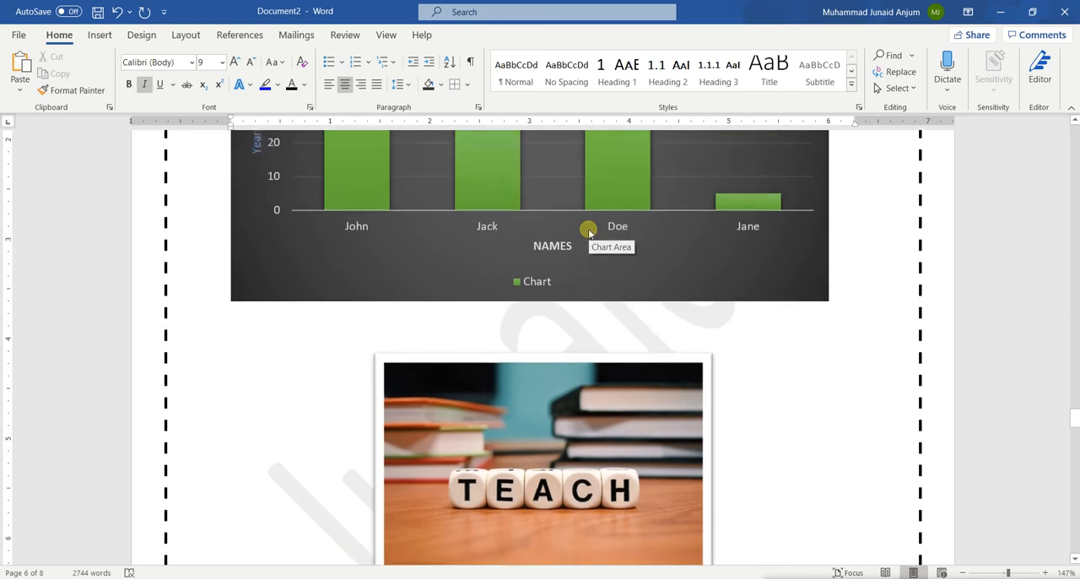
pyautogui.scroll(3, 591, 233)
pyautogui.scroll(-15, 589, 229)
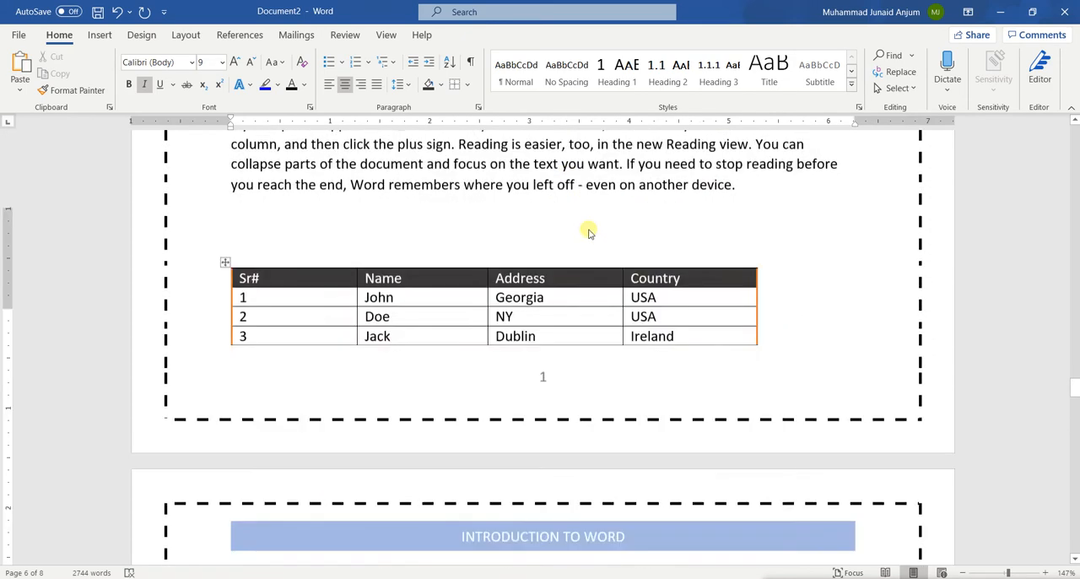
# Insert a caption below the bar chart with the label Figure and the text "chart of age of a person"
pyautogui.scroll(-1, 593, 235)
pyautogui.click(622, 267)
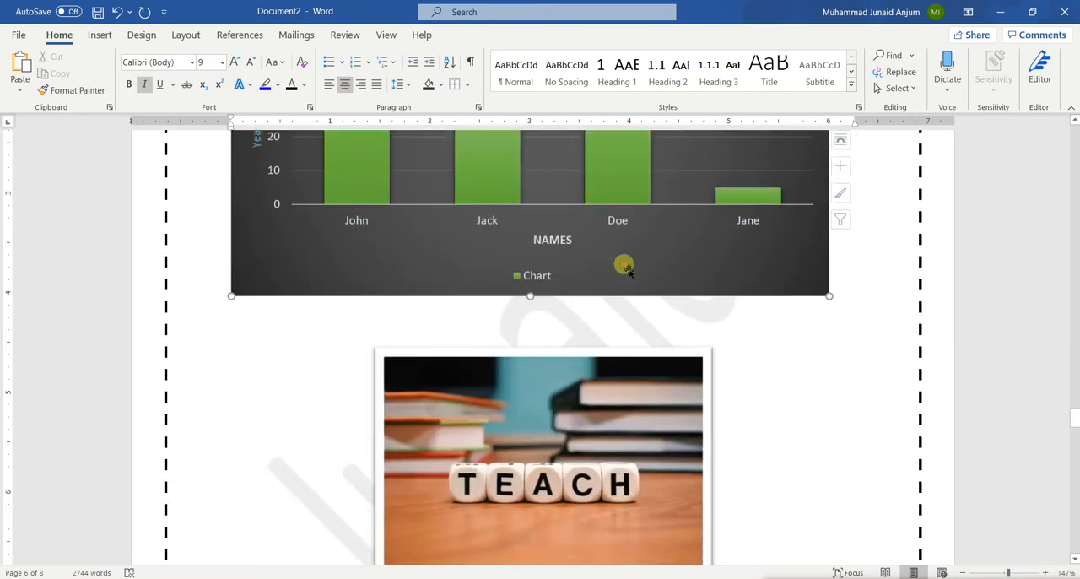
pyautogui.rightClick(624, 265)
pyautogui.click(668, 503)
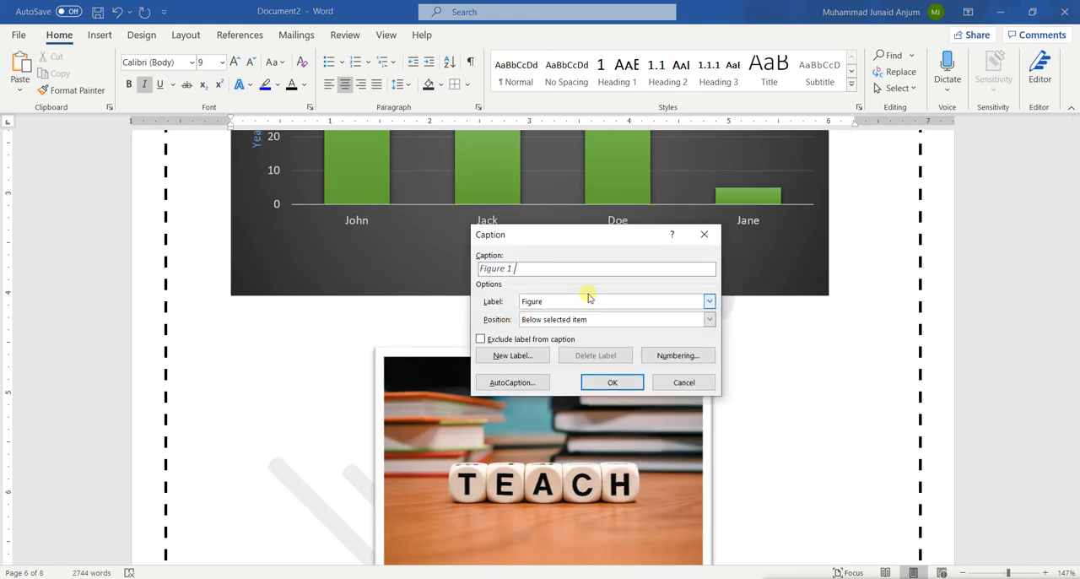
pyautogui.write('hart og')
pyautogui.press('BackSpace')
pyautogui.write('f age o')
pyautogui.write('f a')
pyautogui.write(' pers')
pyautogui.write('on')
pyautogui.write('c')
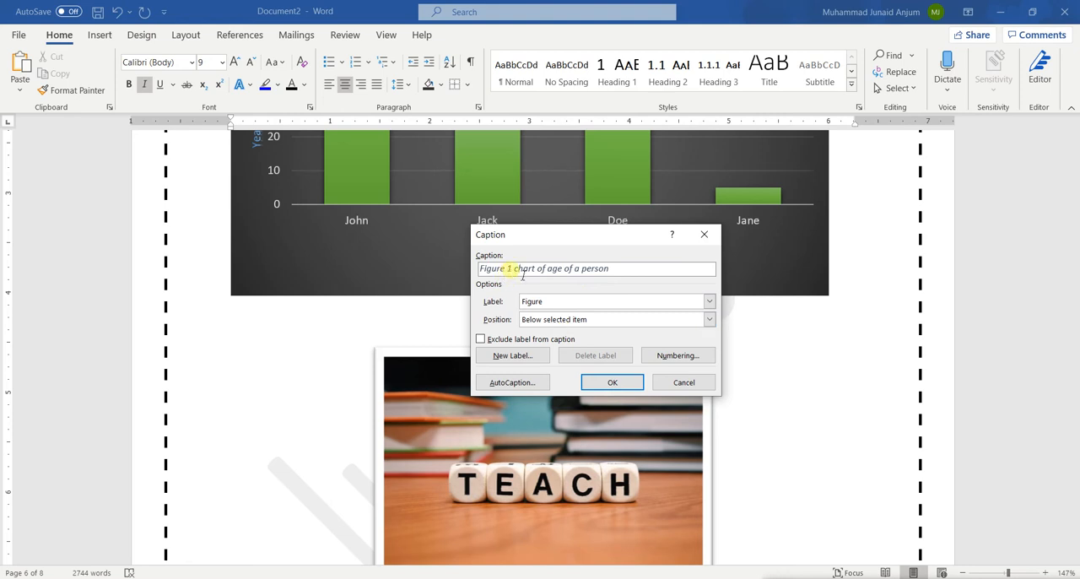
pyautogui.click(612, 382)
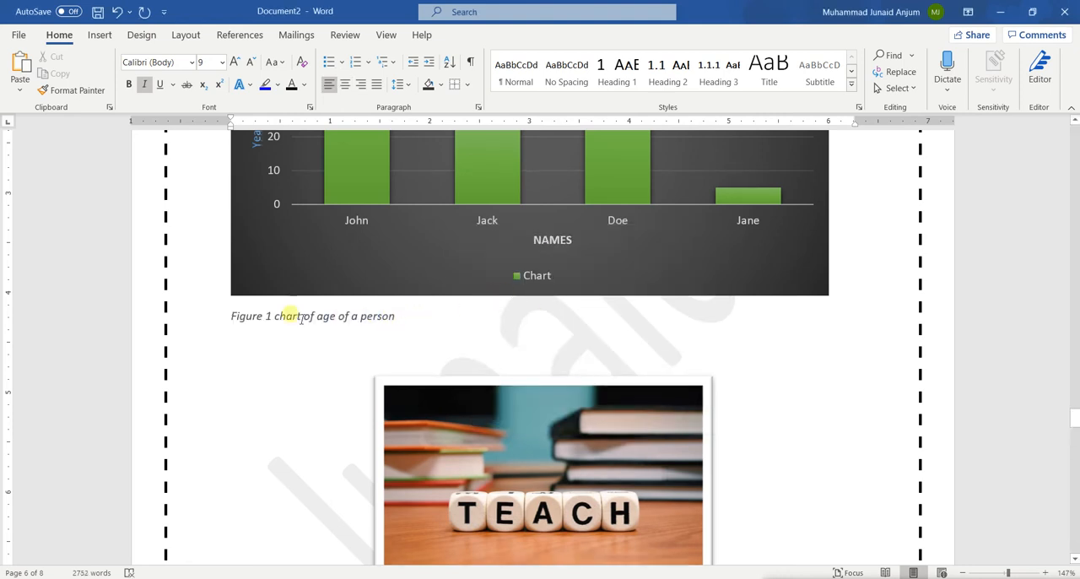
# Compare the figure numbering in the captions of the bar chart and the TEACH picture
pyautogui.scroll(-5, 409, 317)
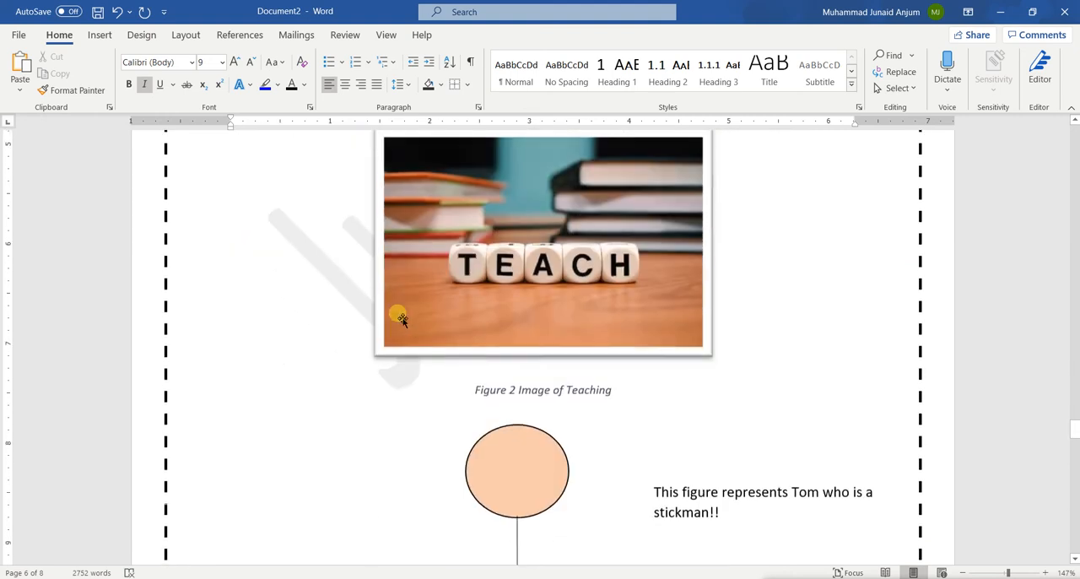
pyautogui.click(525, 397)
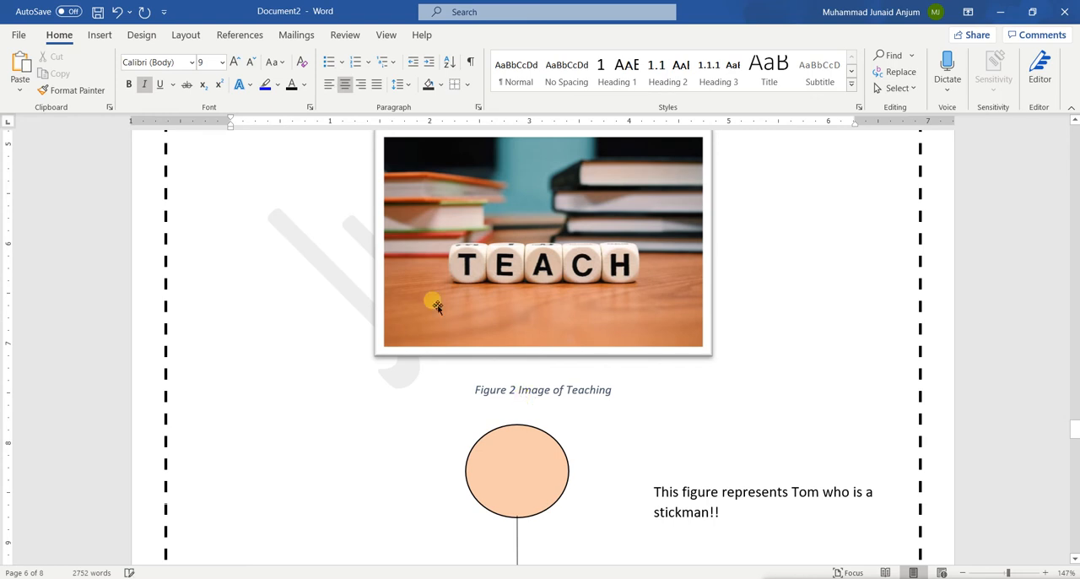
pyautogui.scroll(6, 413, 310)
pyautogui.click(319, 383)
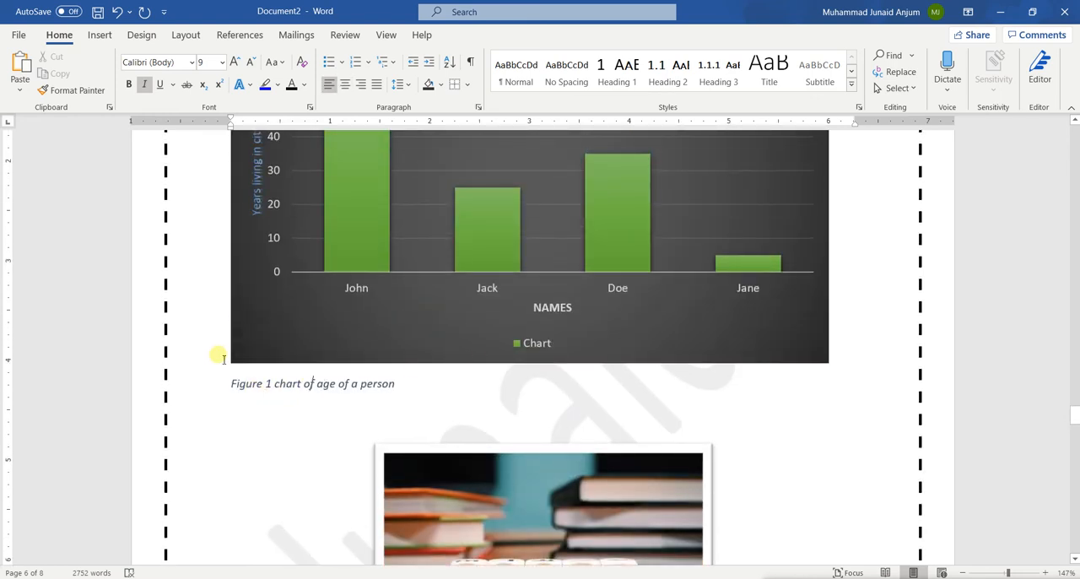
pyautogui.scroll(-5, 495, 436)
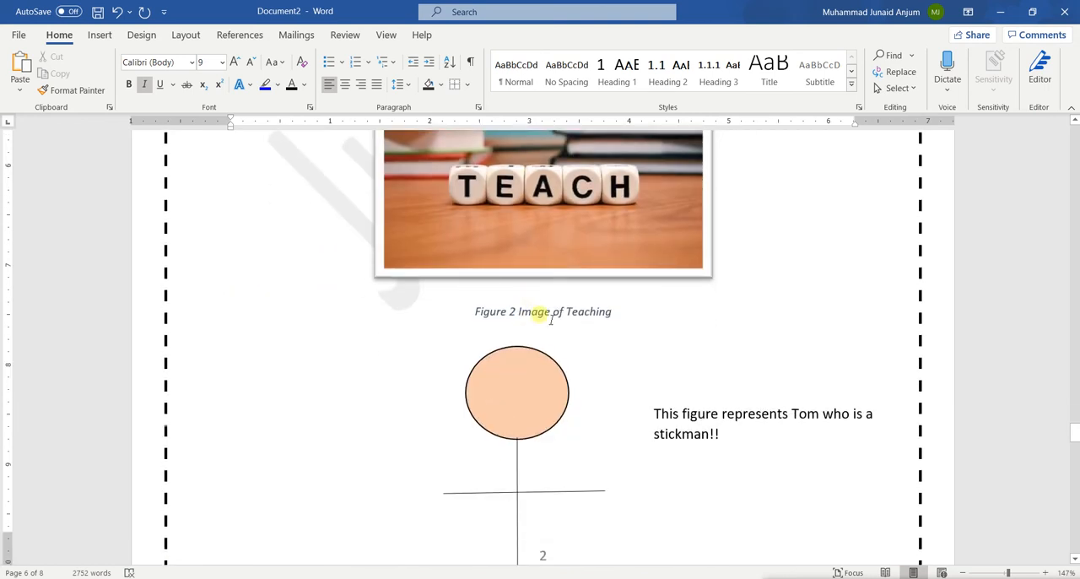
pyautogui.scroll(3, 540, 313)
pyautogui.scroll(-2, 536, 310)
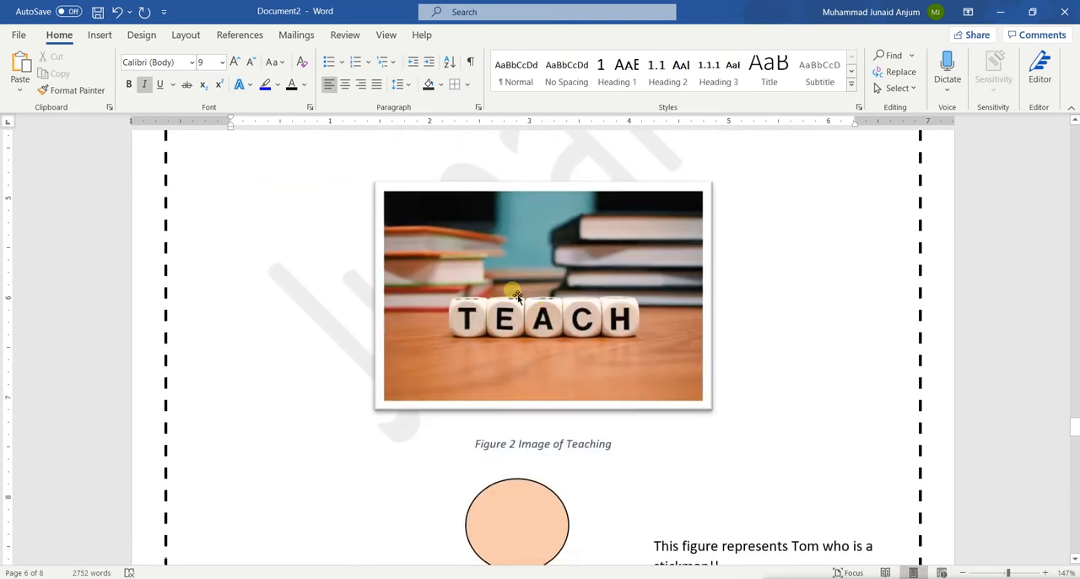
pyautogui.click(517, 297)
pyautogui.scroll(4, 428, 210)
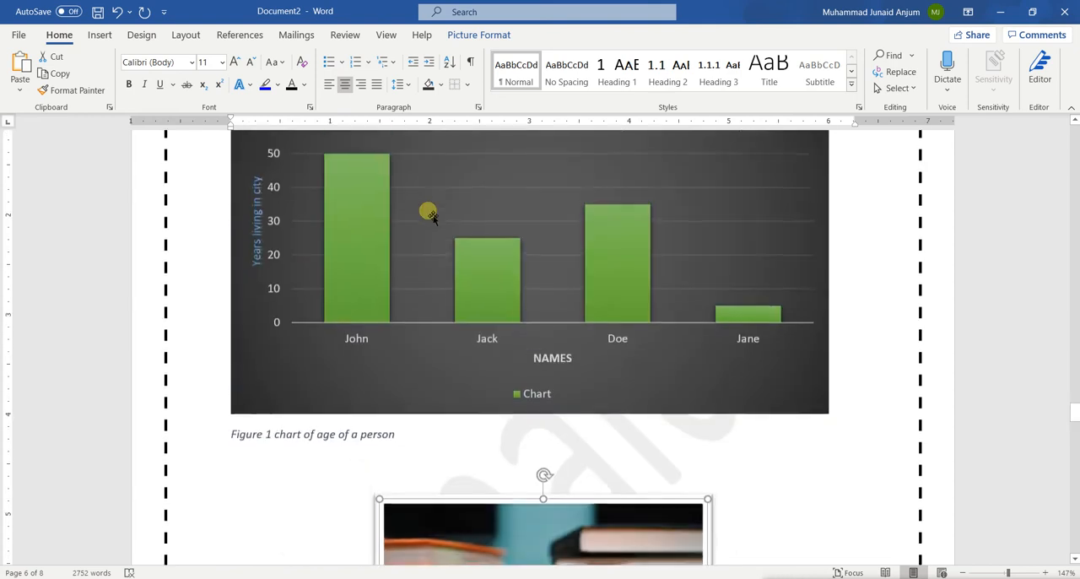
# Try centring the bar chart on the page, and set it back to left alignment
pyautogui.click(427, 210)
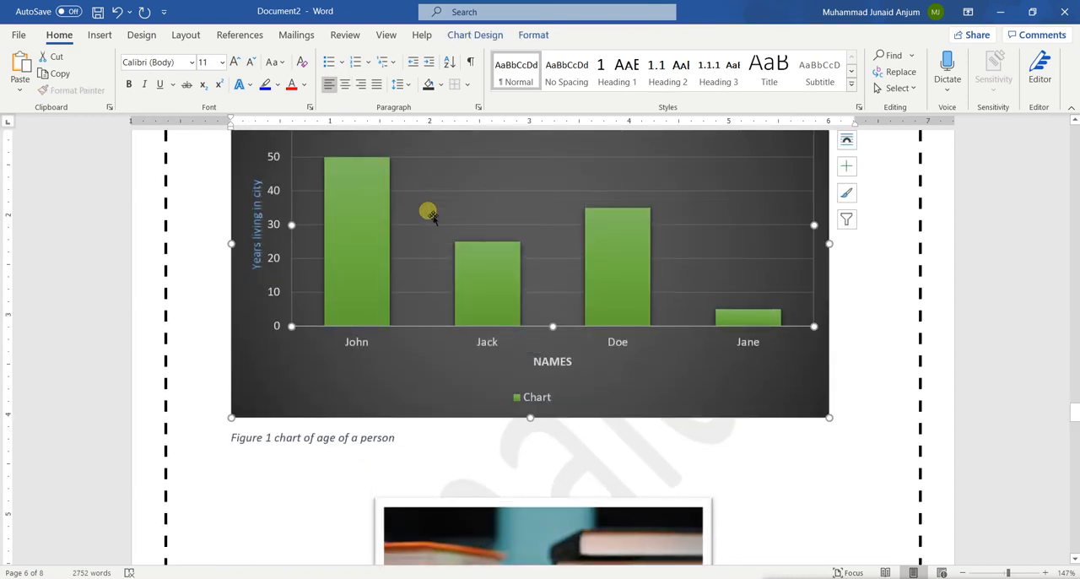
pyautogui.click(345, 84)
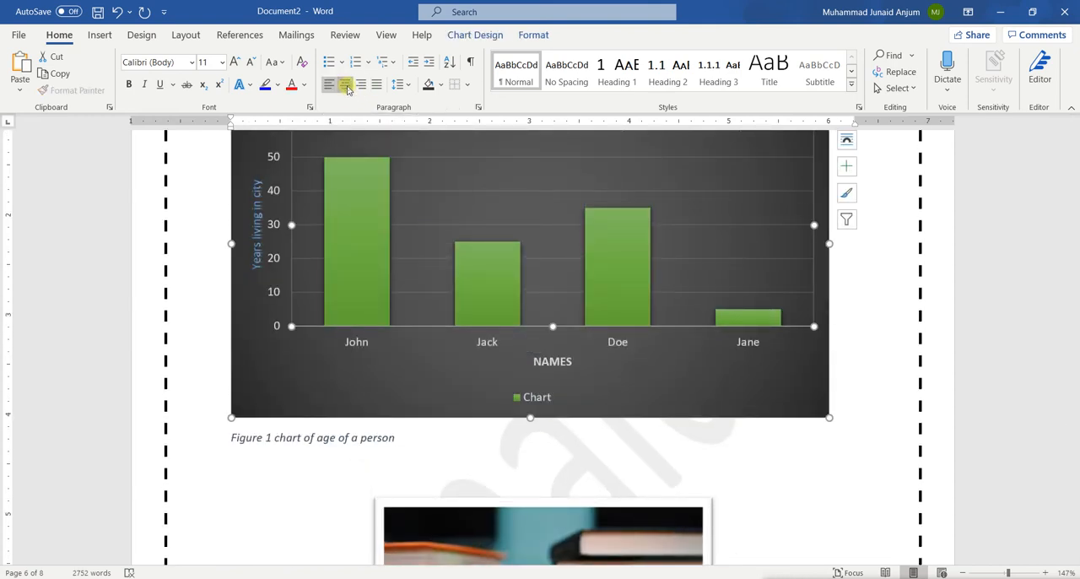
pyautogui.click(321, 437)
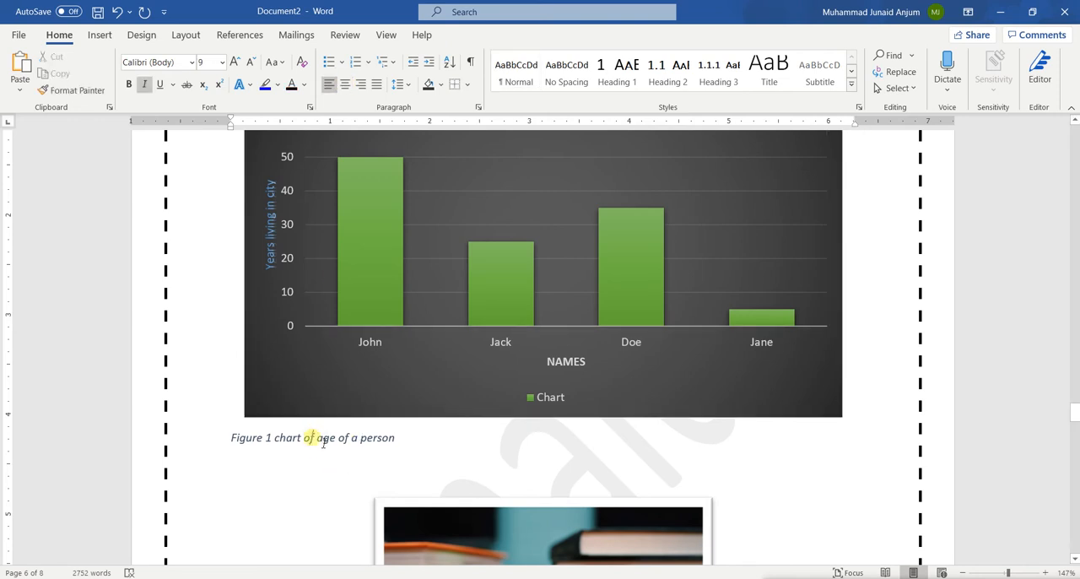
pyautogui.click(291, 395)
pyautogui.click(264, 396)
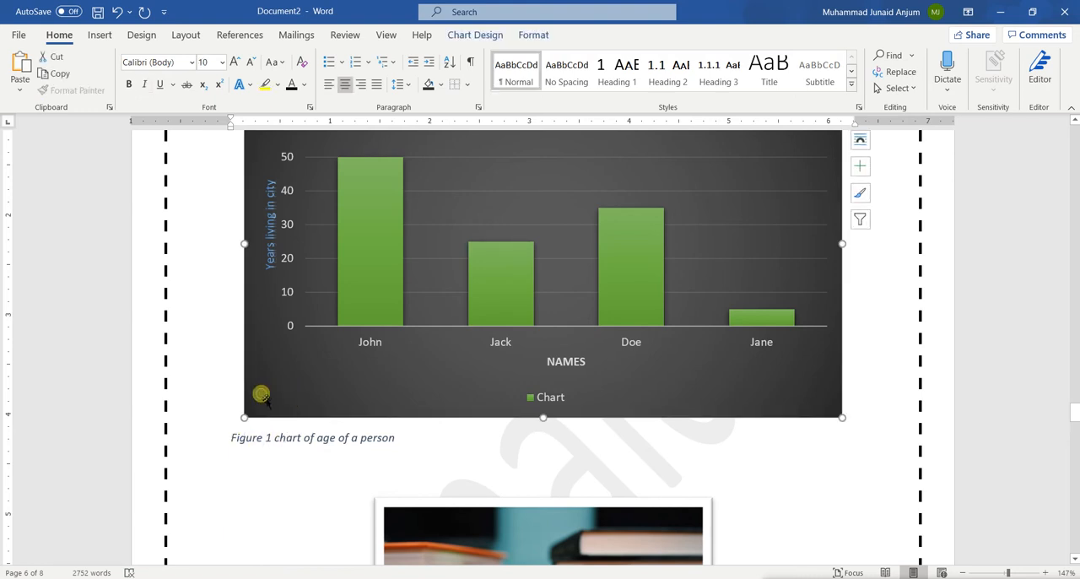
pyautogui.click(329, 84)
# Centre the caption "chart of age of a person" below the bar chart
pyautogui.click(330, 438)
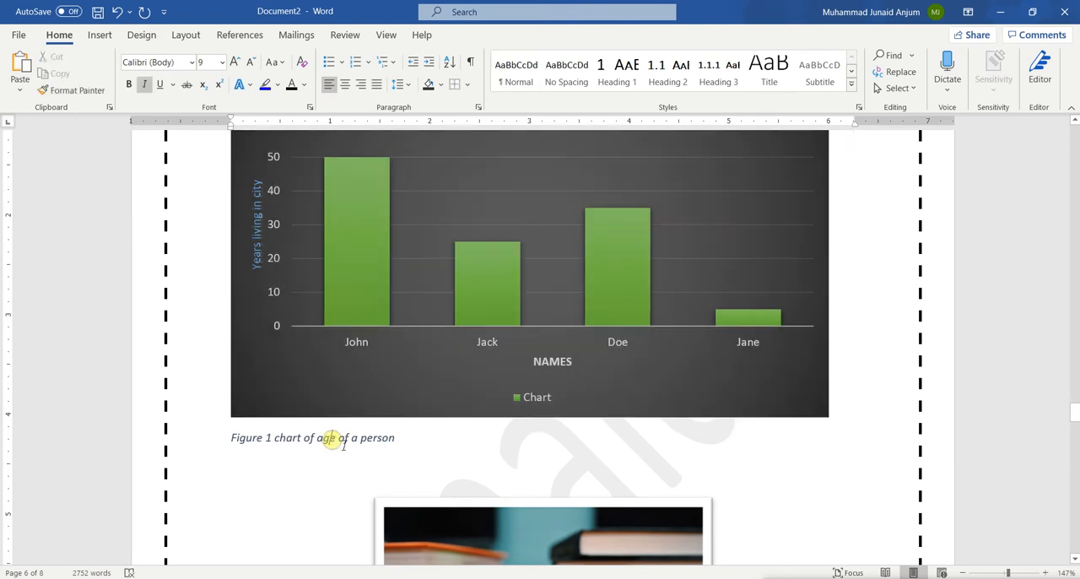
pyautogui.tripleClick(343, 445)
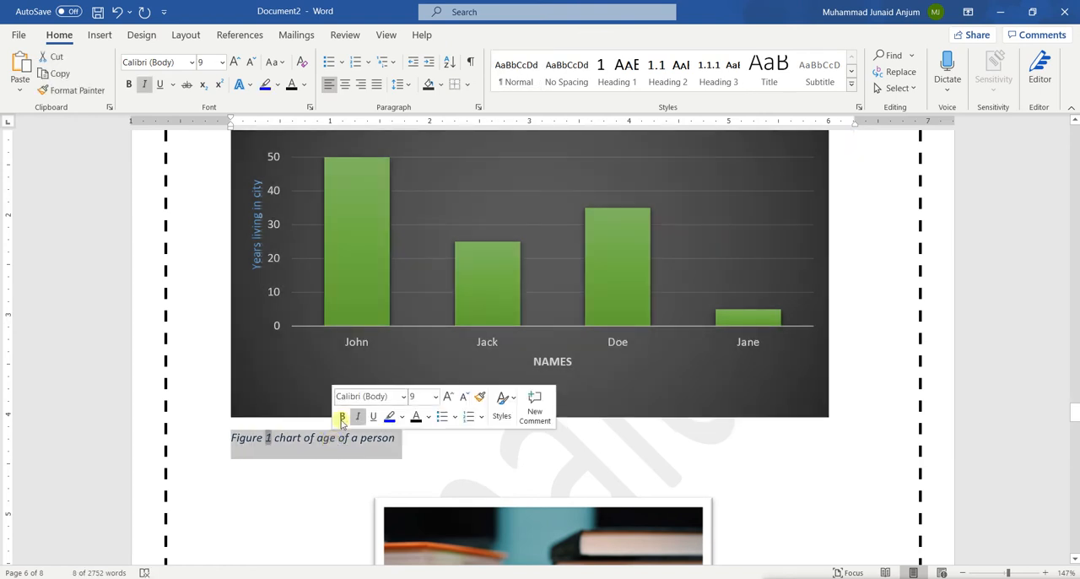
pyautogui.click(344, 85)
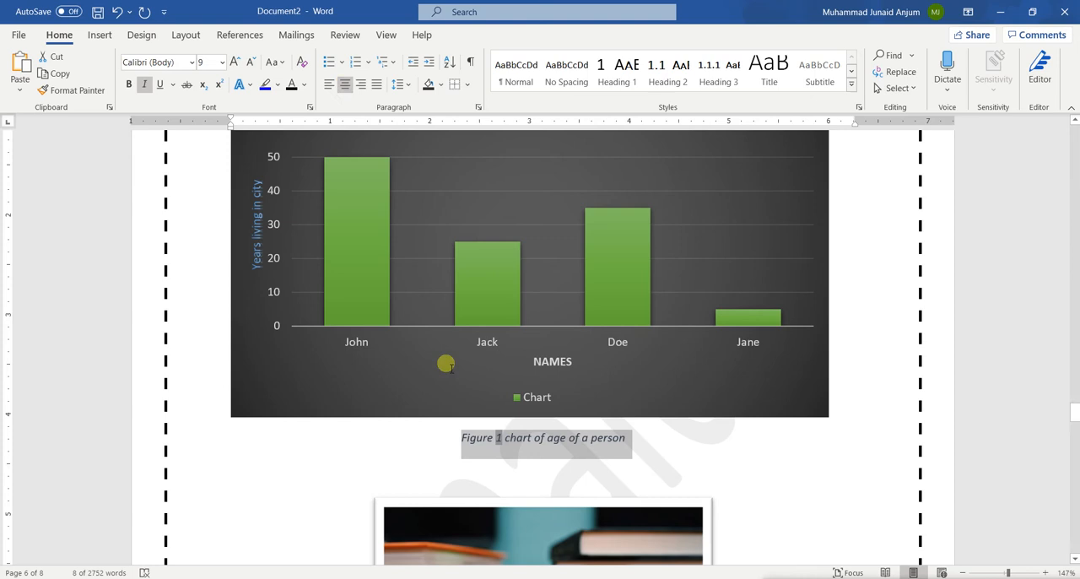
pyautogui.click(403, 438)
pyautogui.scroll(-3, 641, 508)
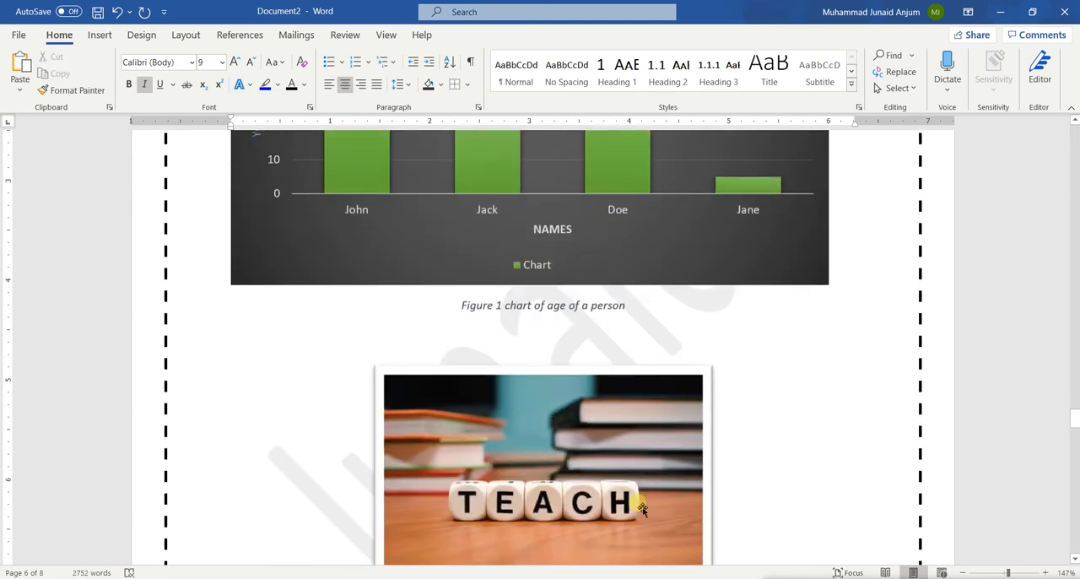
pyautogui.scroll(-3, 642, 509)
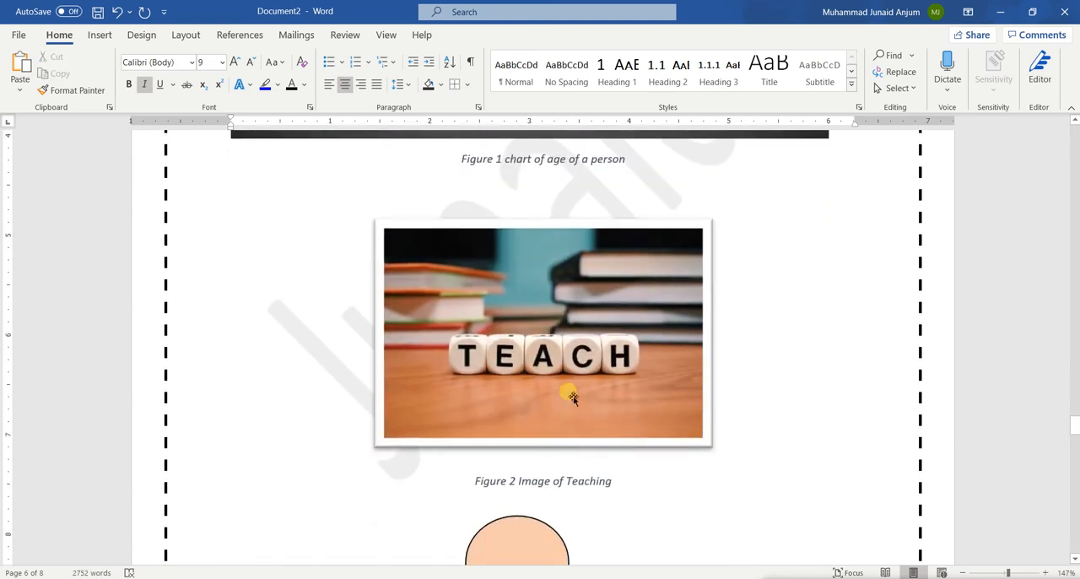
pyautogui.scroll(4, 519, 321)
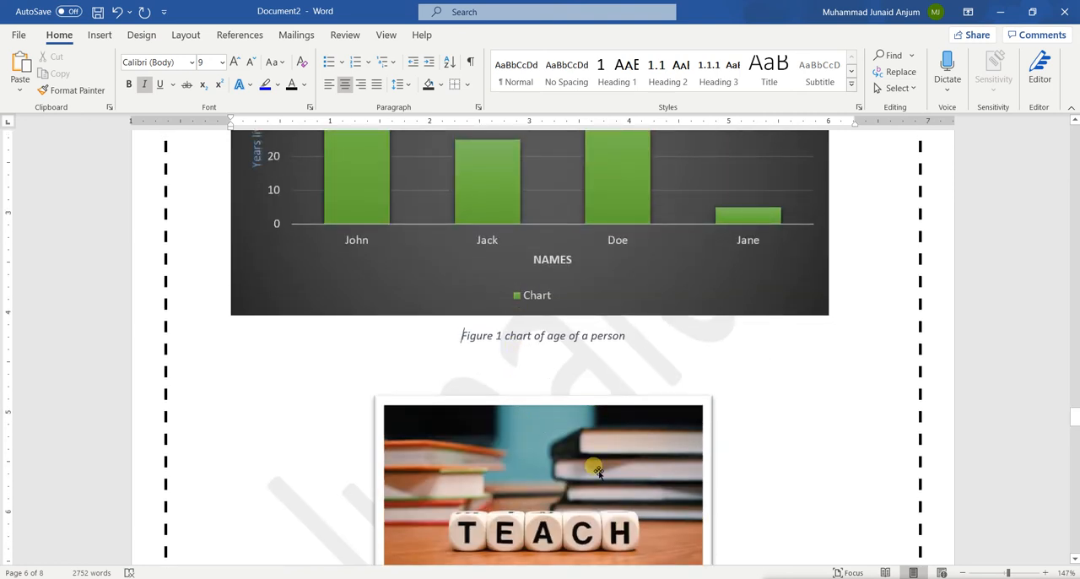
pyautogui.scroll(-4, 598, 398)
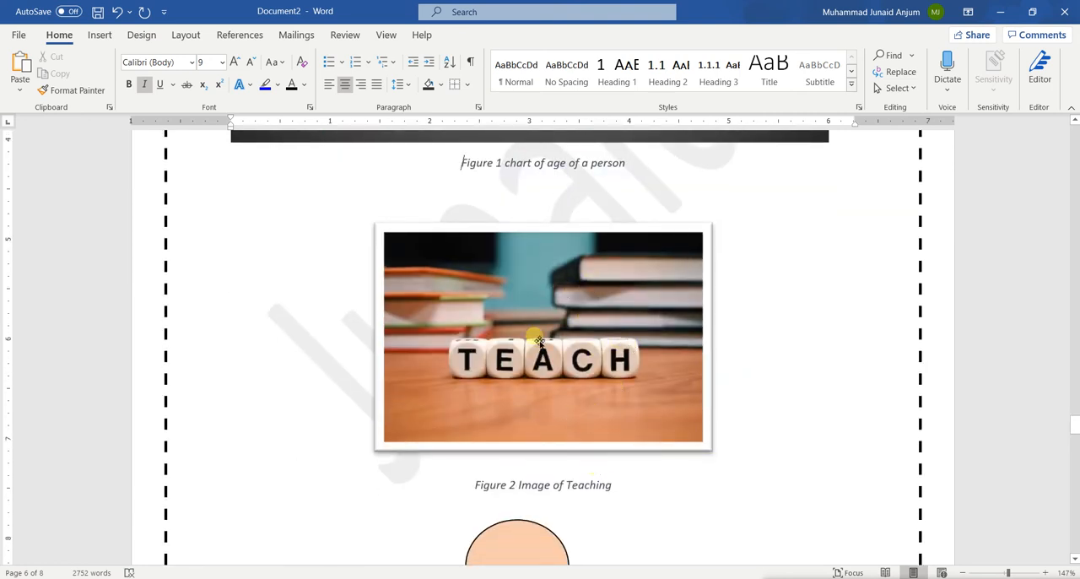
# Insert a caption above the Sr#/Name/Address/Country table with the label Table and text "Simple Table", and remove the empty lines above the caption
pyautogui.scroll(12, 536, 338)
pyautogui.scroll(4, 540, 339)
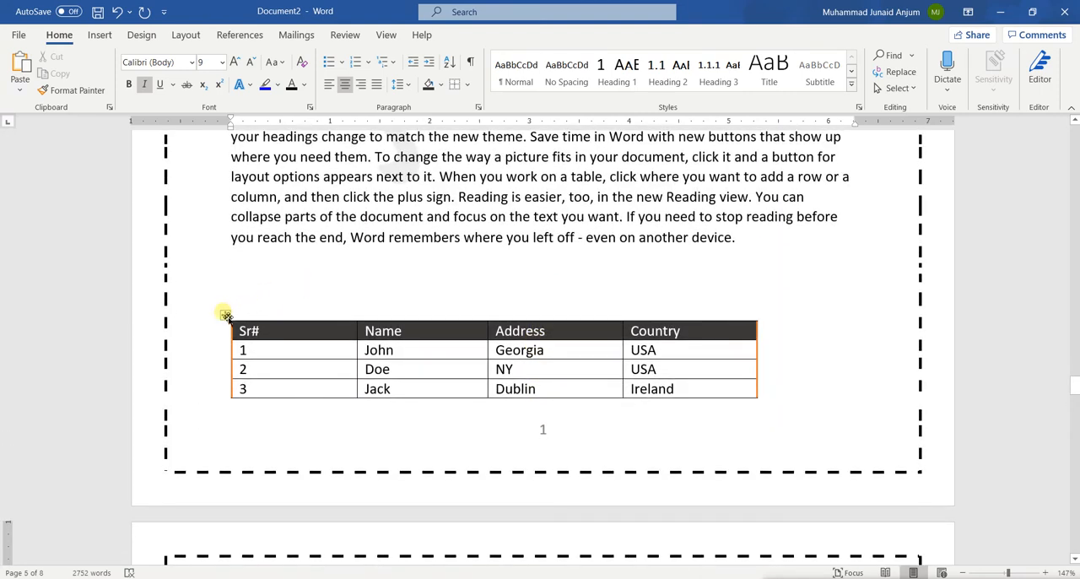
pyautogui.click(226, 315)
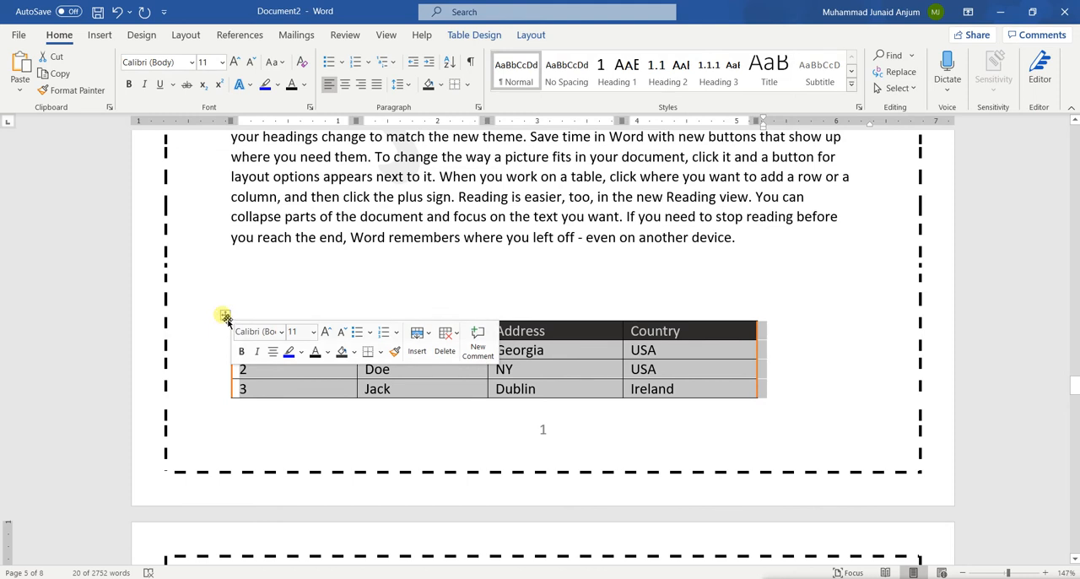
pyautogui.rightClick(226, 316)
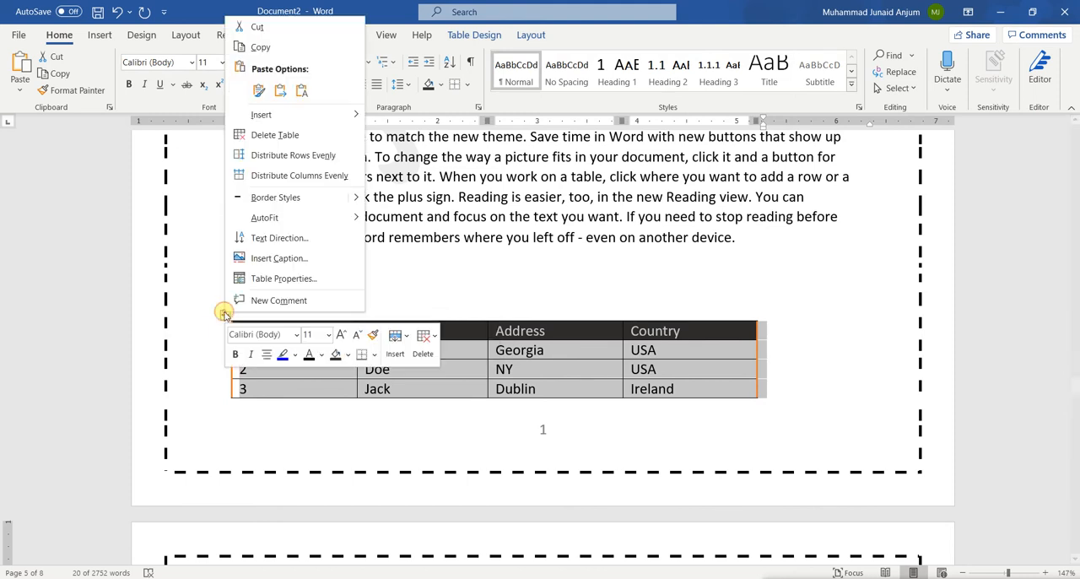
pyautogui.click(279, 258)
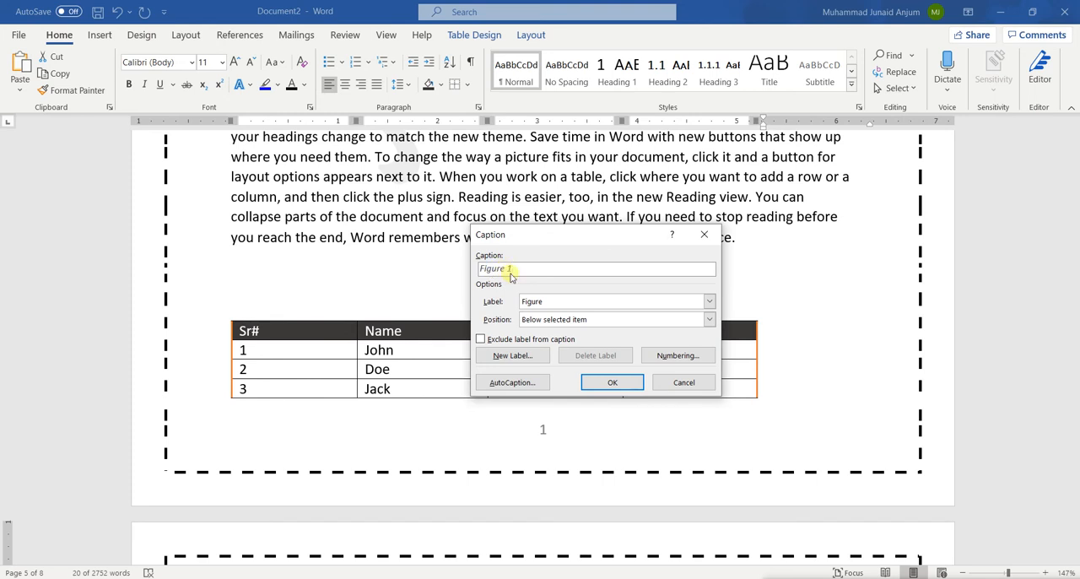
pyautogui.click(546, 304)
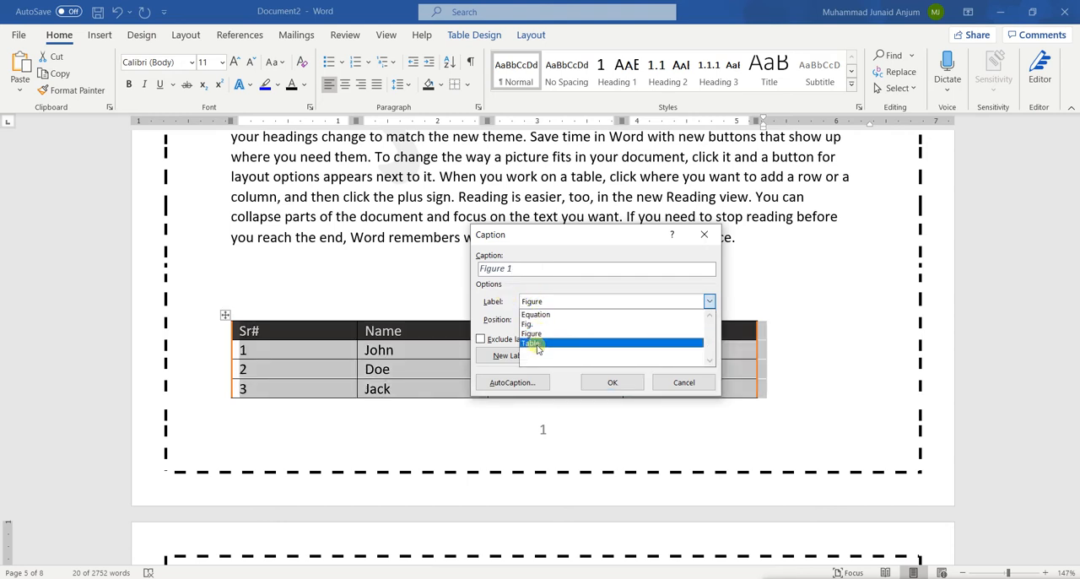
pyautogui.click(533, 344)
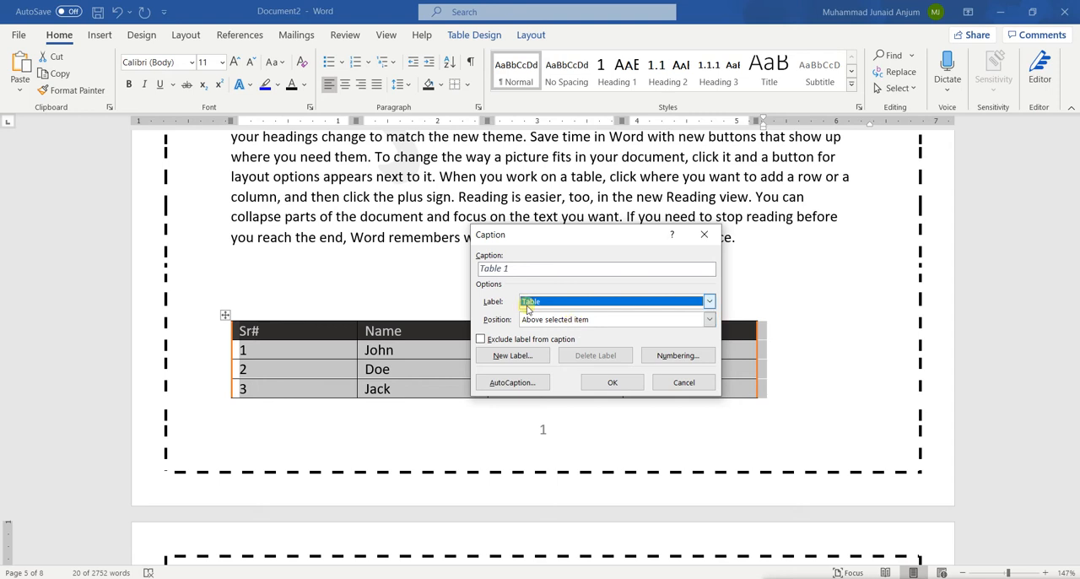
pyautogui.click(526, 268)
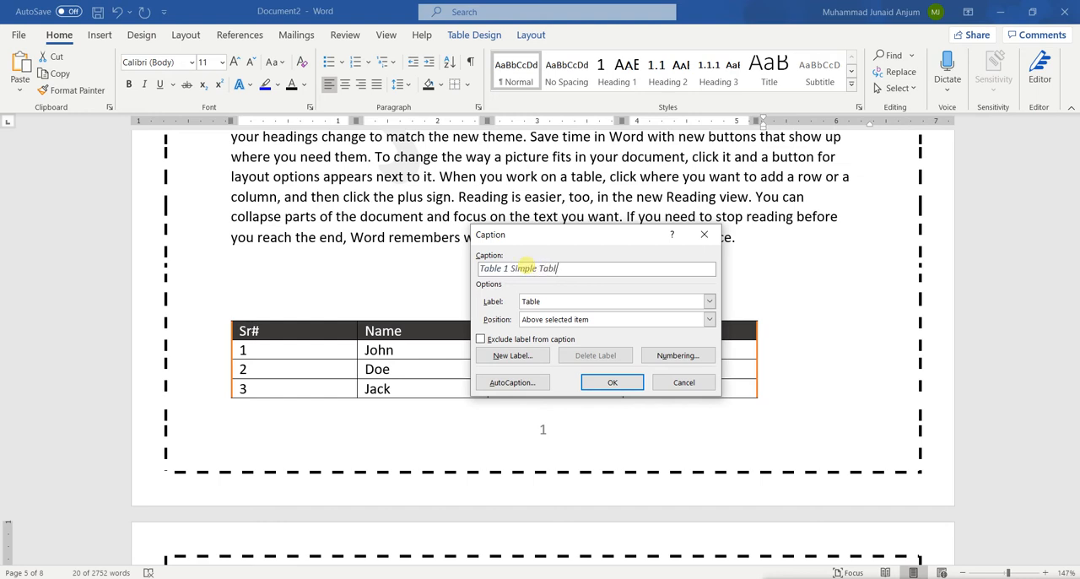
pyautogui.write('Simple Table')
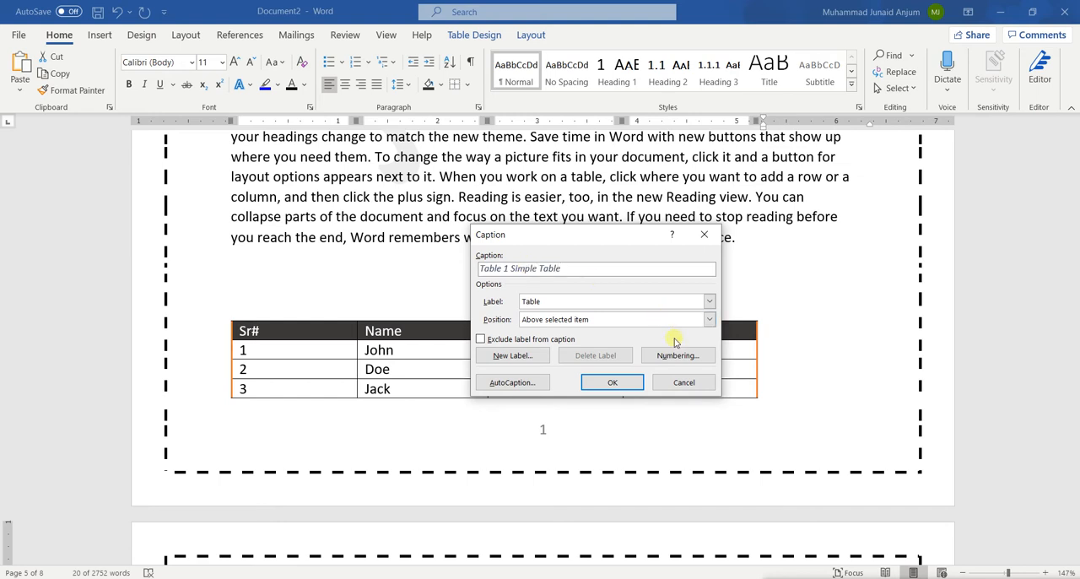
pyautogui.click(629, 382)
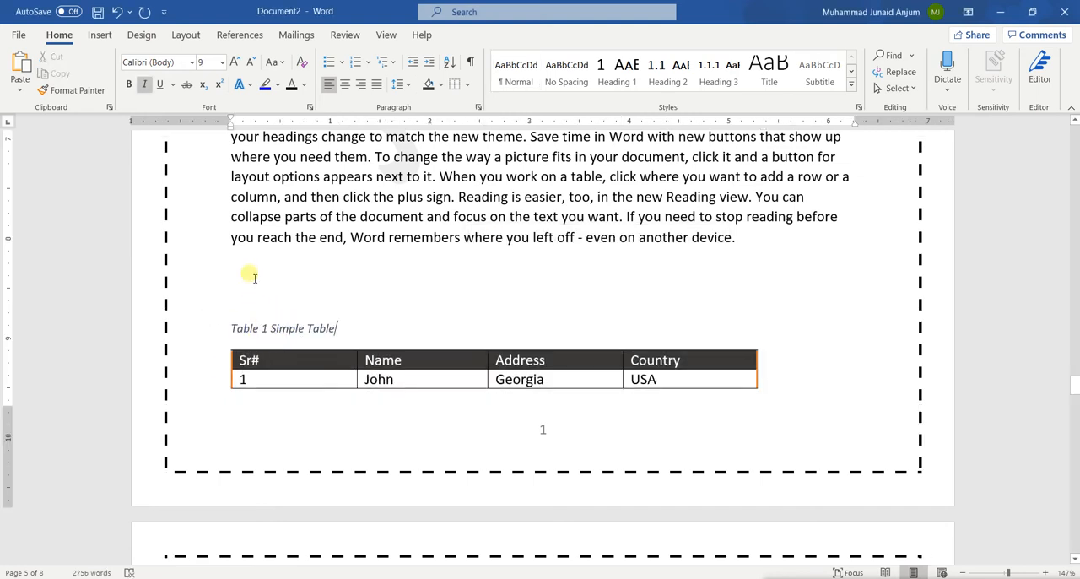
pyautogui.press('Delete')
pyautogui.press('Delete')
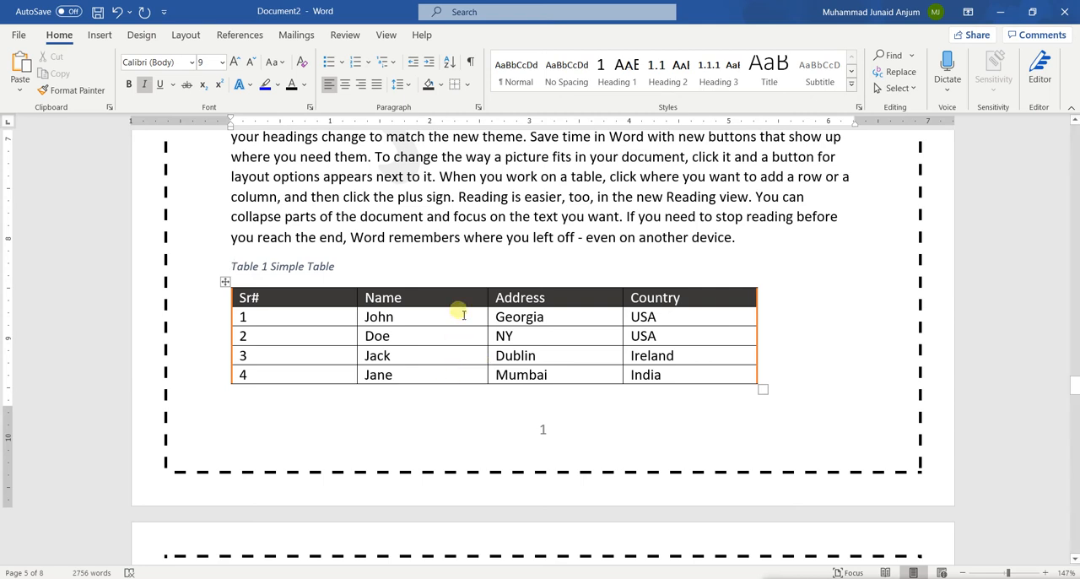
# Insert a page break before the Paragraph 1 heading to create a blank page after the cover page
pyautogui.scroll(1, 459, 309)
pyautogui.scroll(8, 464, 314)
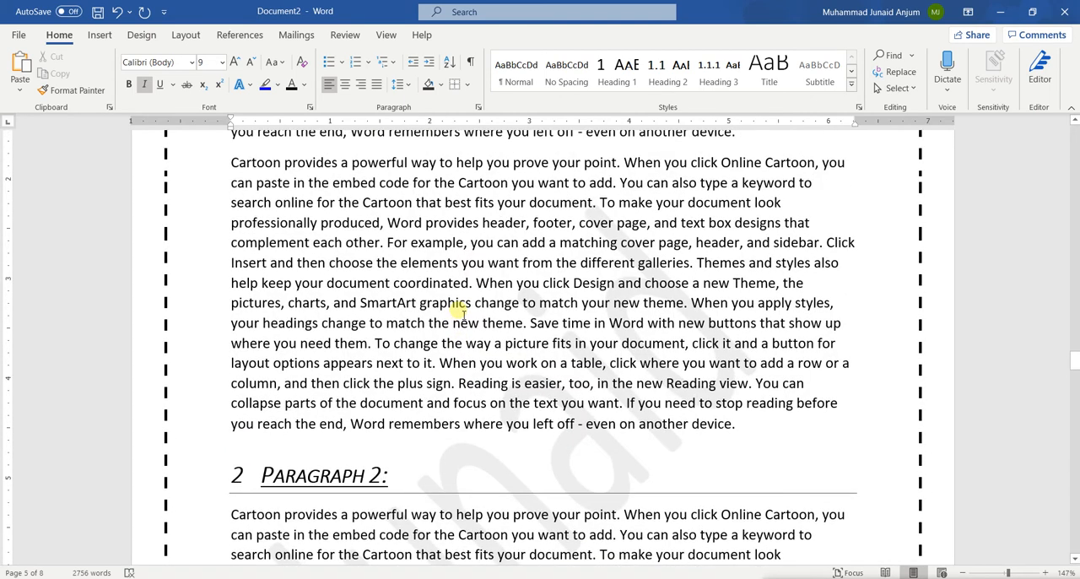
pyautogui.scroll(20, 464, 312)
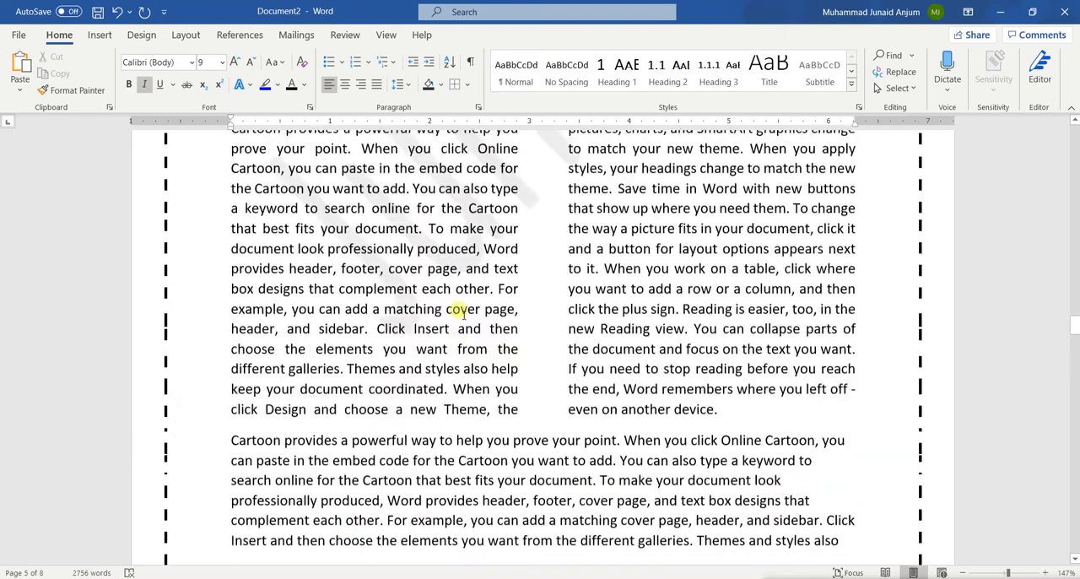
pyautogui.scroll(20, 461, 314)
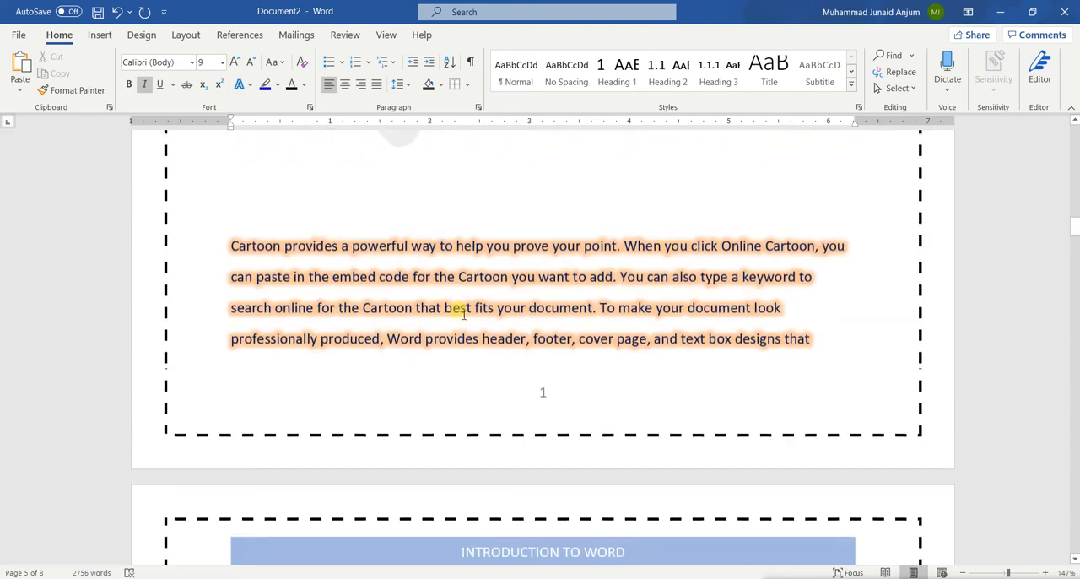
pyautogui.scroll(5, 464, 314)
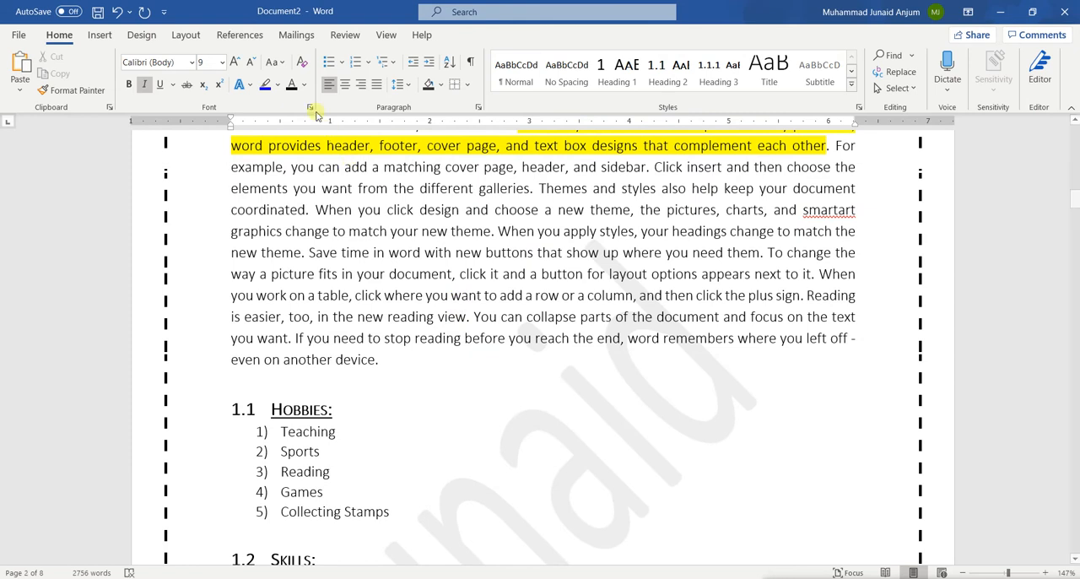
pyautogui.click(243, 38)
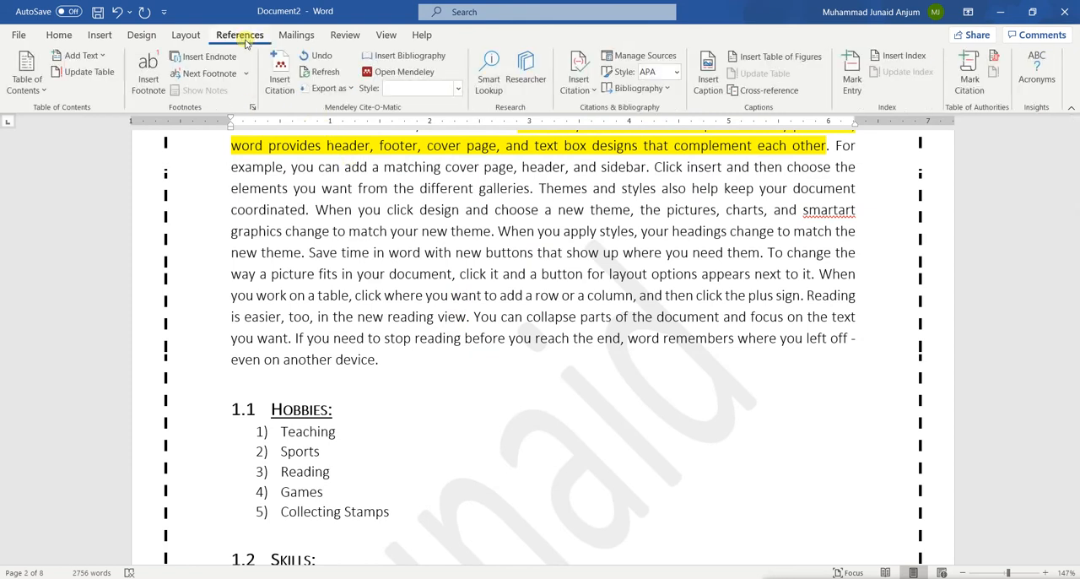
pyautogui.scroll(20, 312, 238)
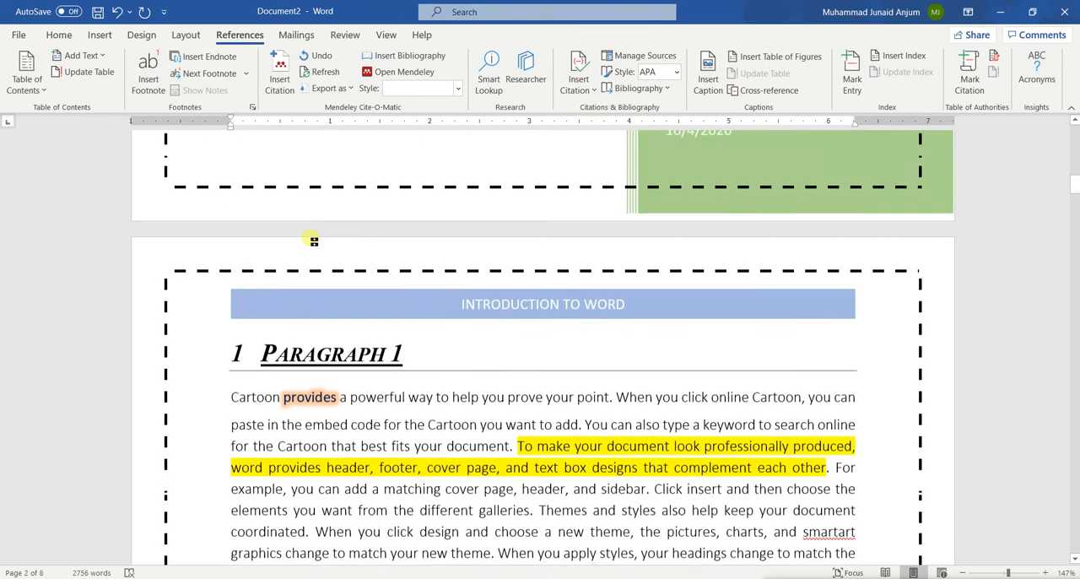
pyautogui.scroll(15, 311, 240)
pyautogui.scroll(-16, 311, 240)
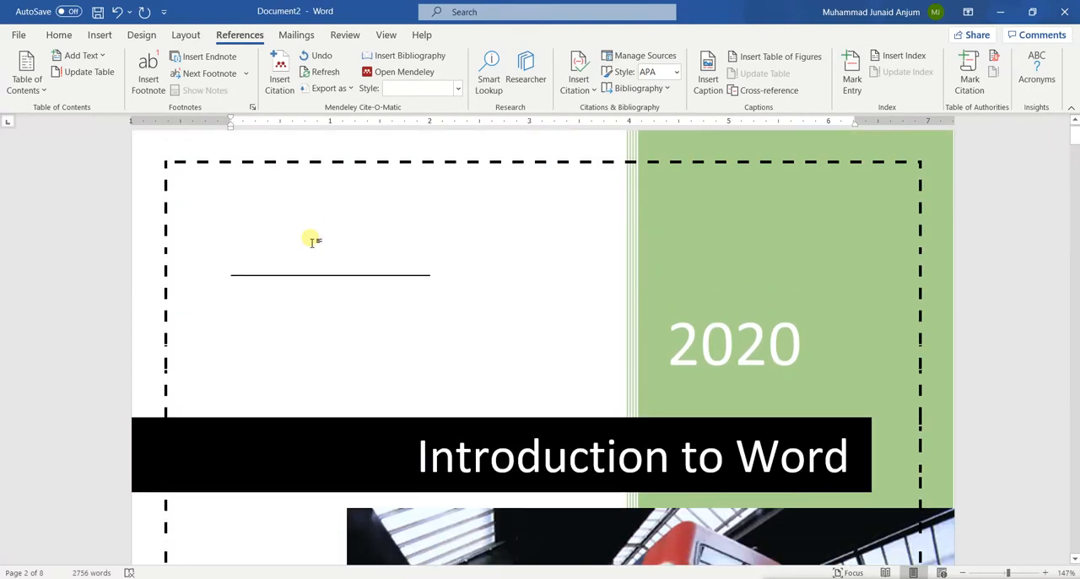
pyautogui.scroll(-12, 312, 241)
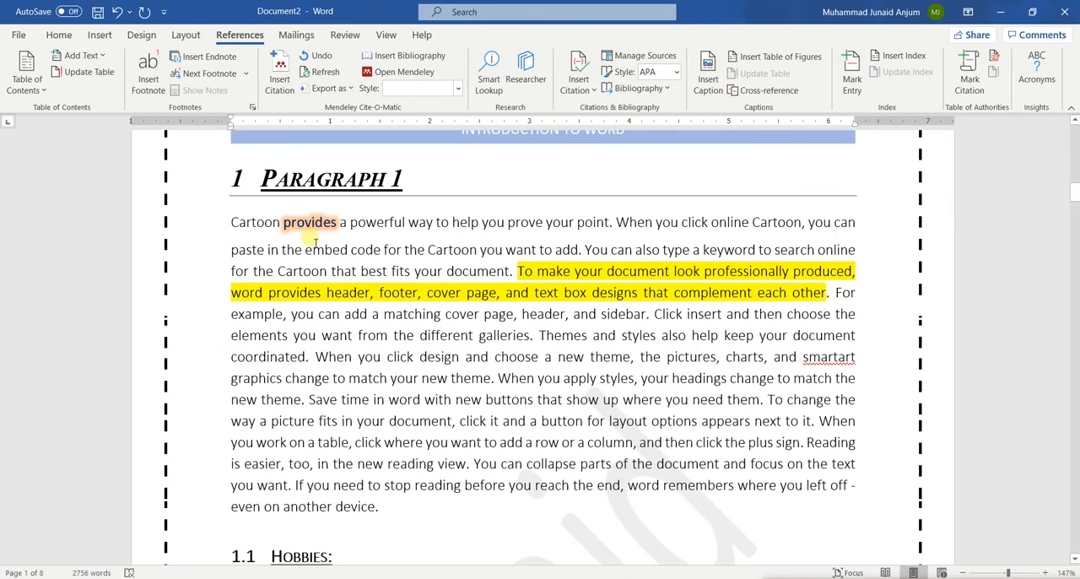
pyautogui.click(253, 177)
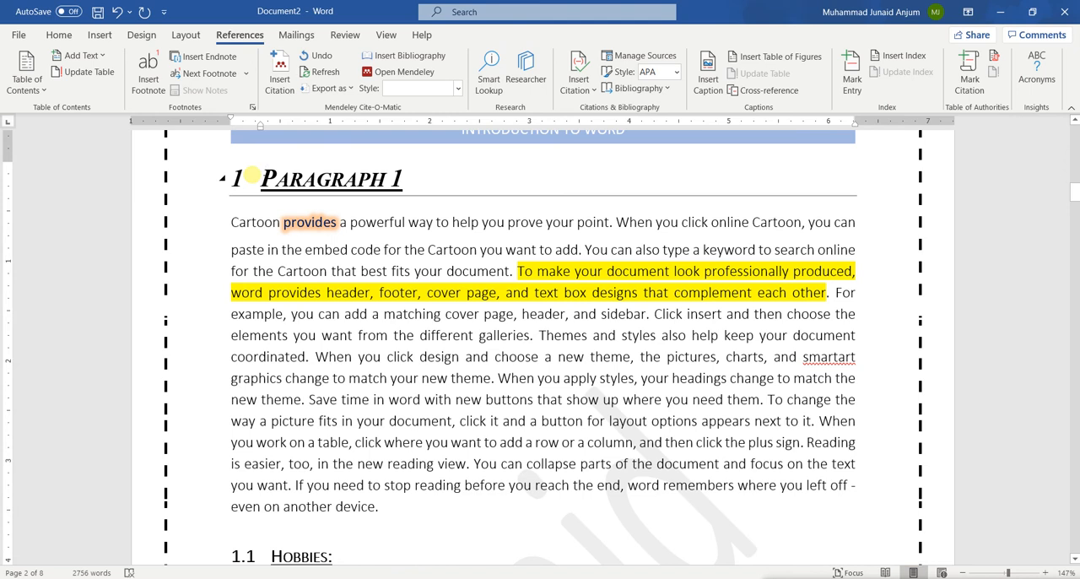
pyautogui.hotkey('ctrl', 'Return')
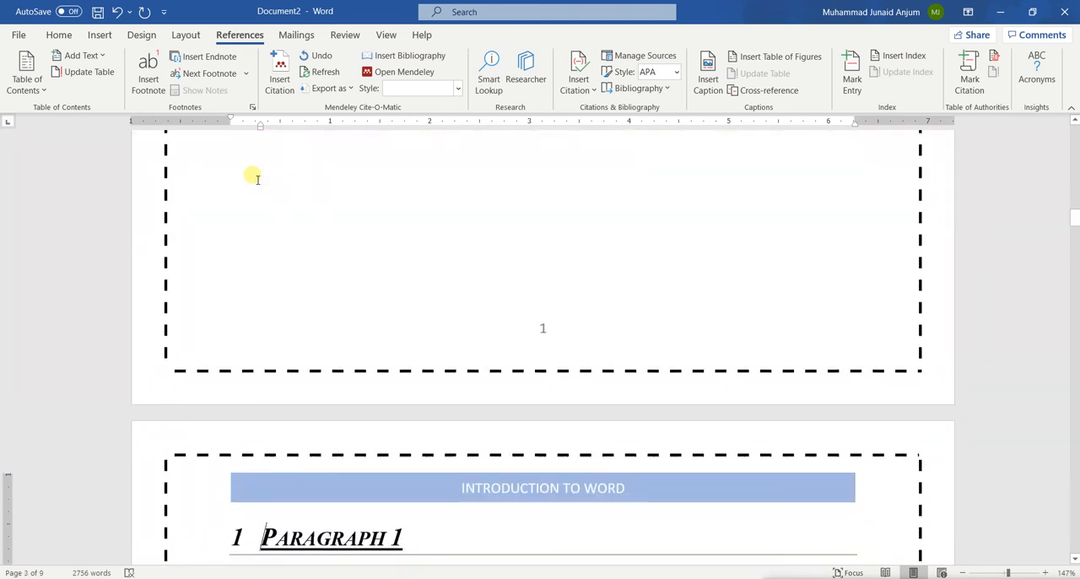
# Insert a table of contents in the Automatic Table 1 style on the blank page before Paragraph 1
pyautogui.click(335, 246)
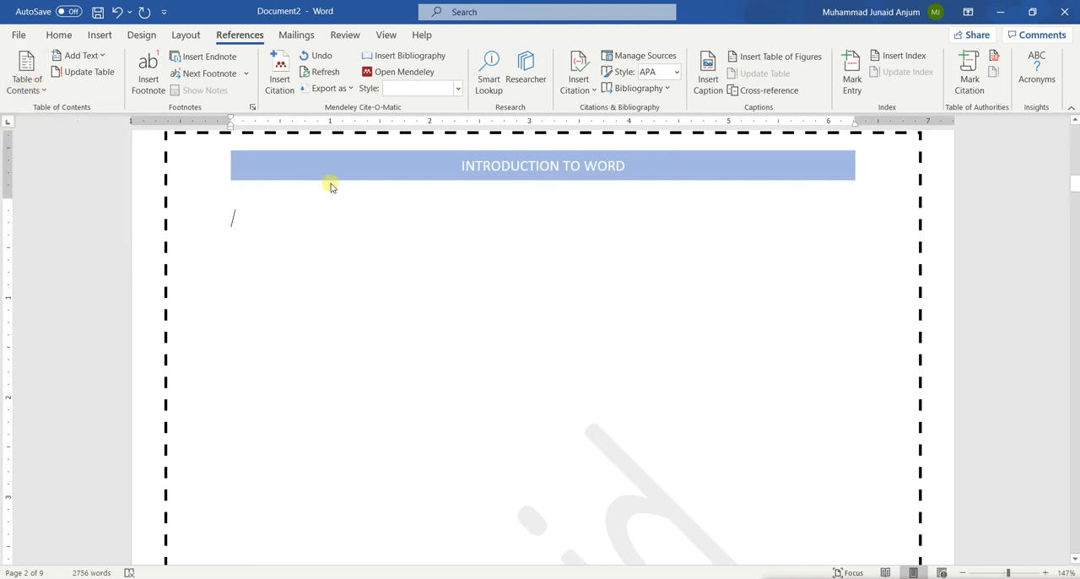
pyautogui.click(37, 95)
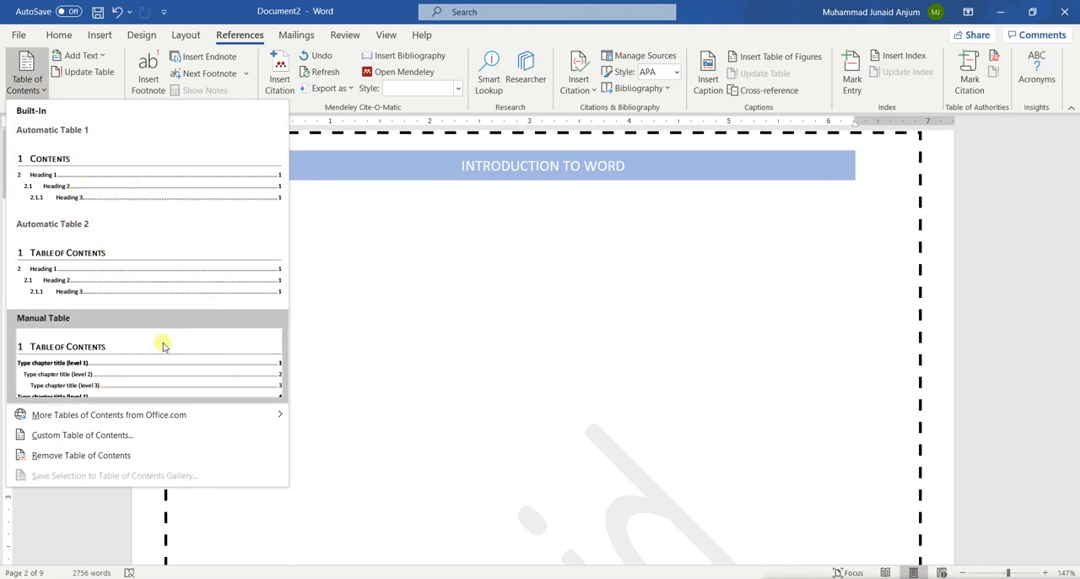
pyautogui.moveTo(152, 419)
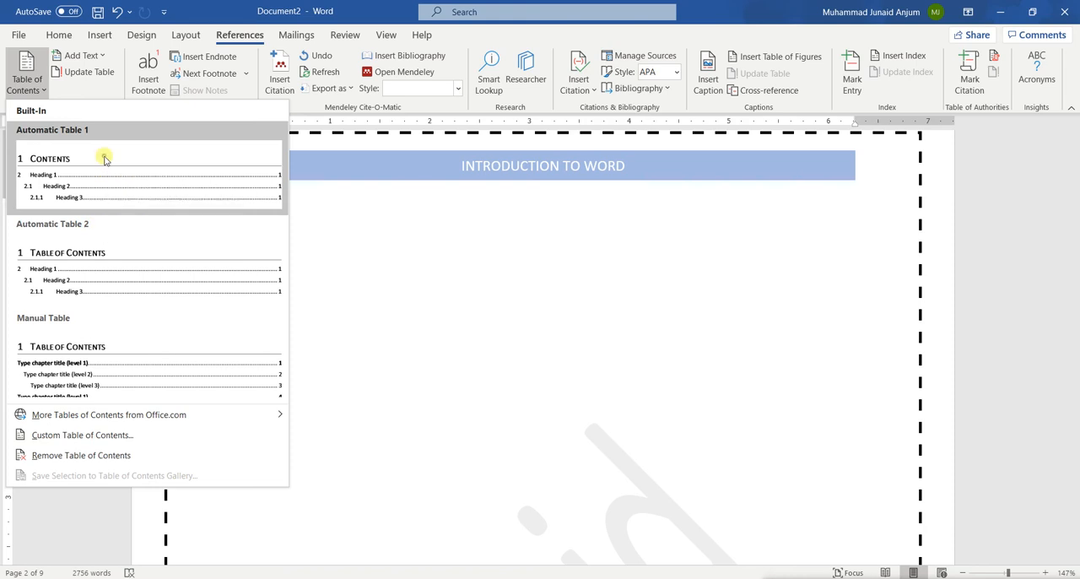
pyautogui.click(105, 160)
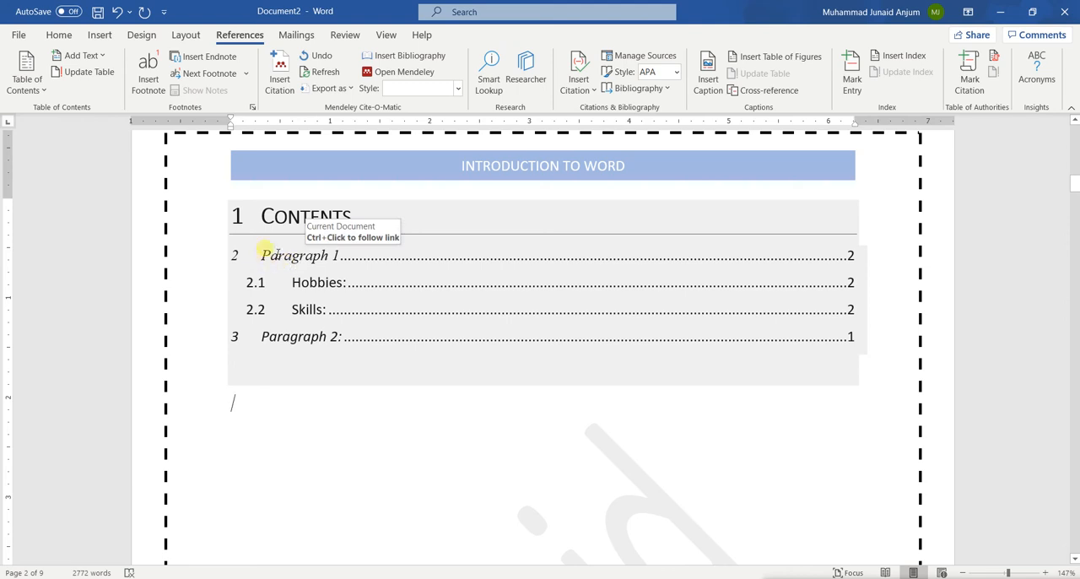
pyautogui.click(245, 255)
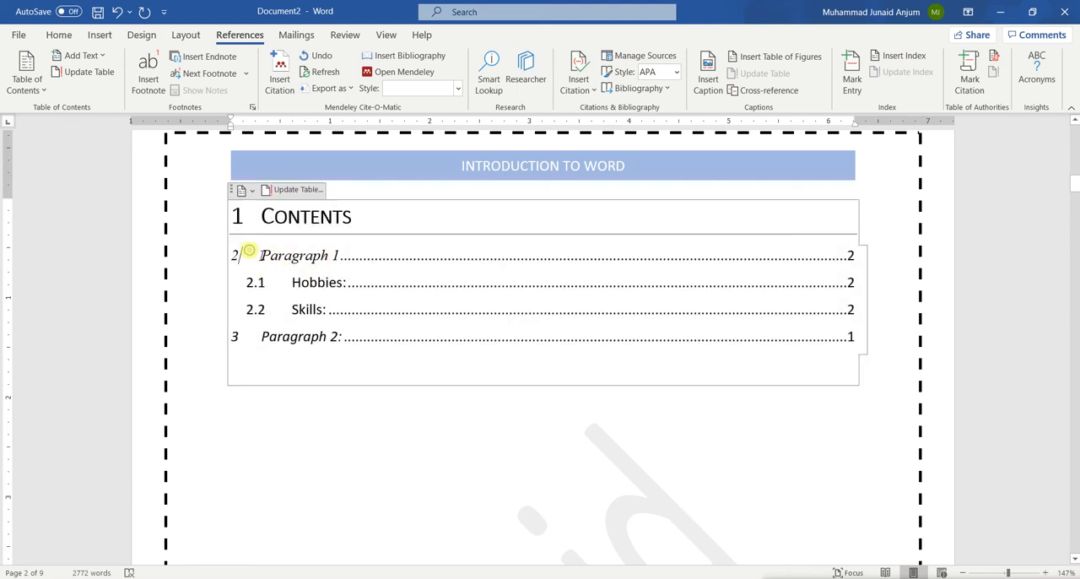
# Remove the heading number in front of the Contents title of the table of contents
pyautogui.click(240, 218)
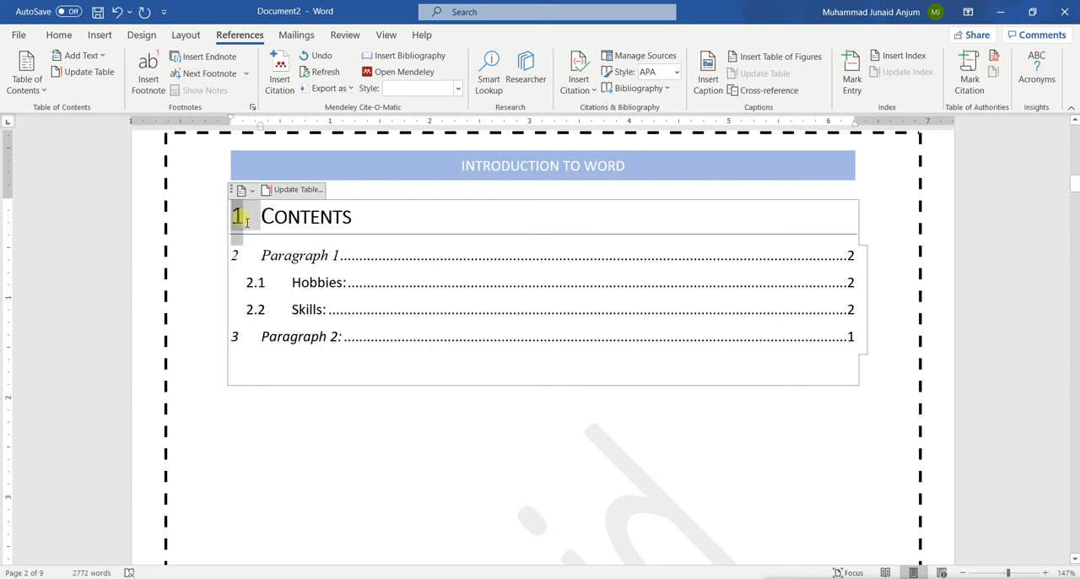
pyautogui.scroll(-12, 320, 366)
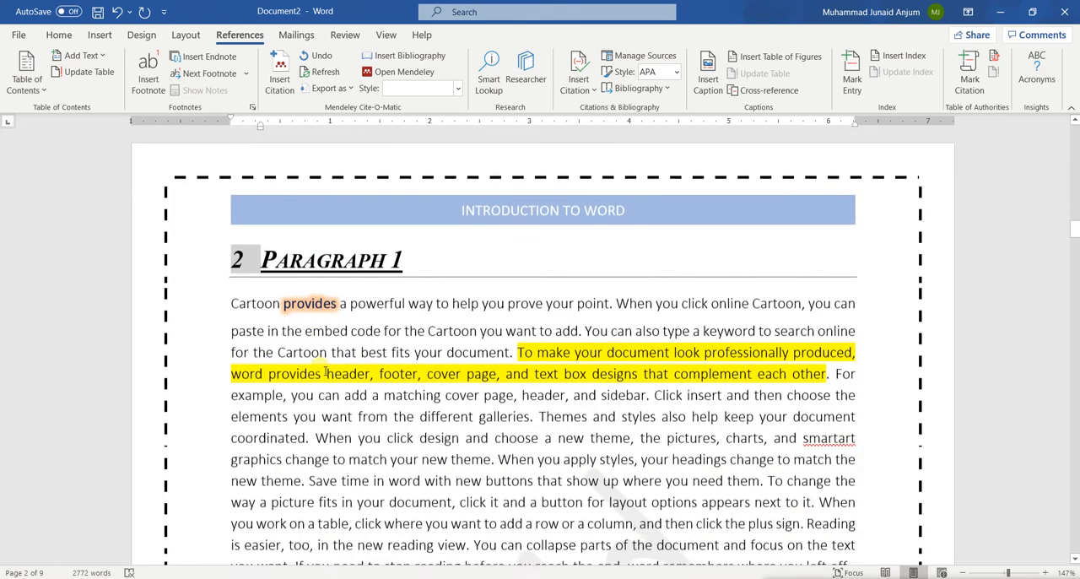
pyautogui.scroll(12, 325, 372)
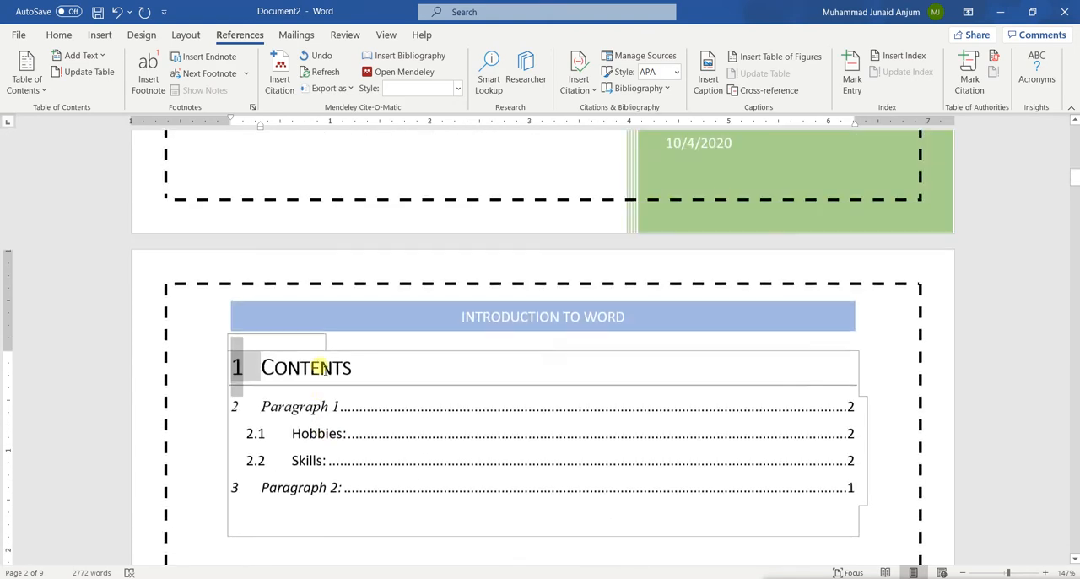
pyautogui.click(264, 374)
pyautogui.press('BackSpace')
pyautogui.press('BackSpace')
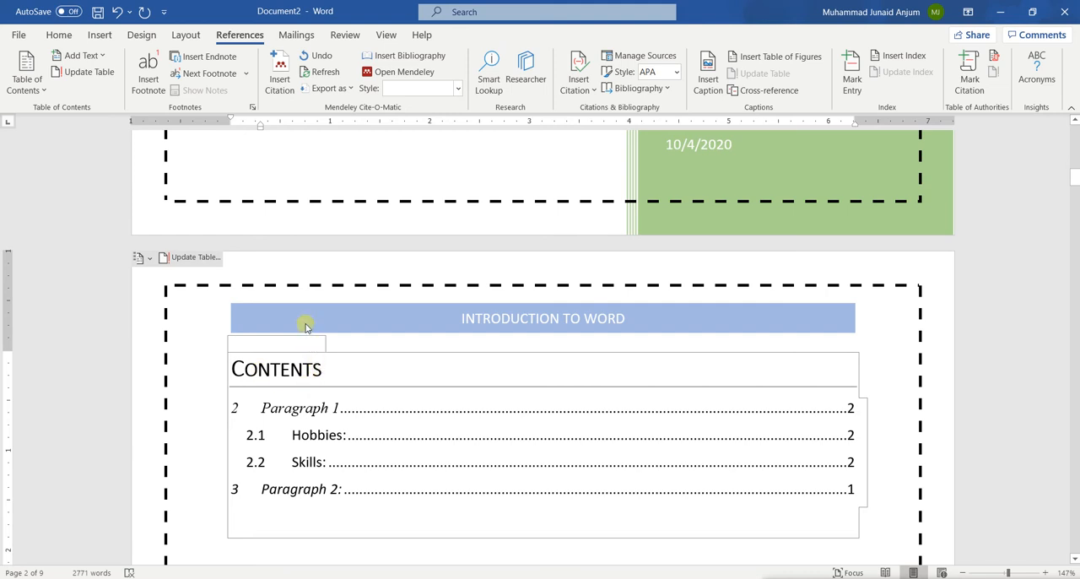
# Update the entire table of contents so its headings are renumbered
pyautogui.click(304, 368)
pyautogui.click(190, 256)
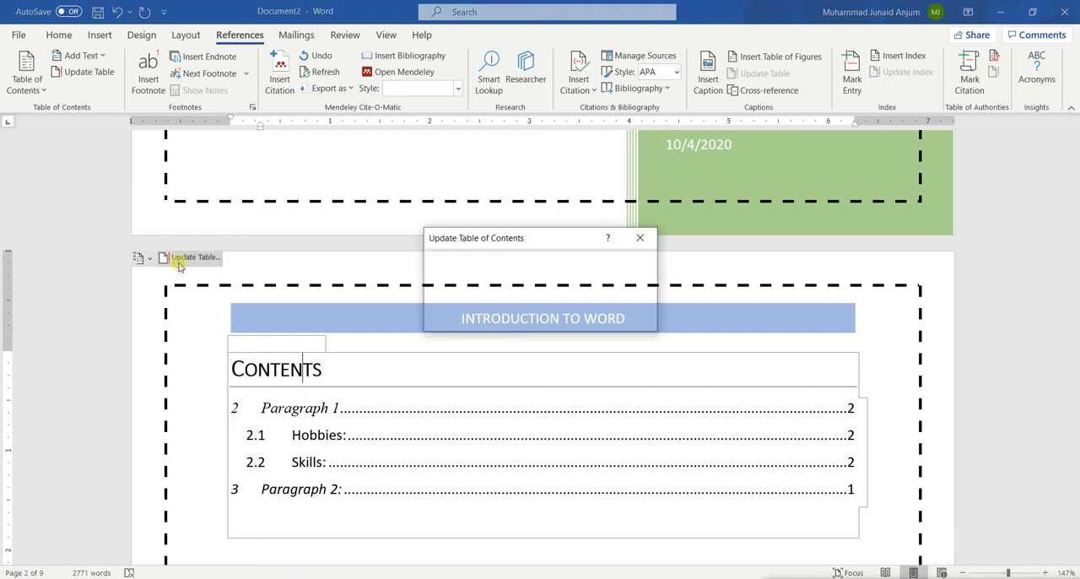
pyautogui.click(468, 300)
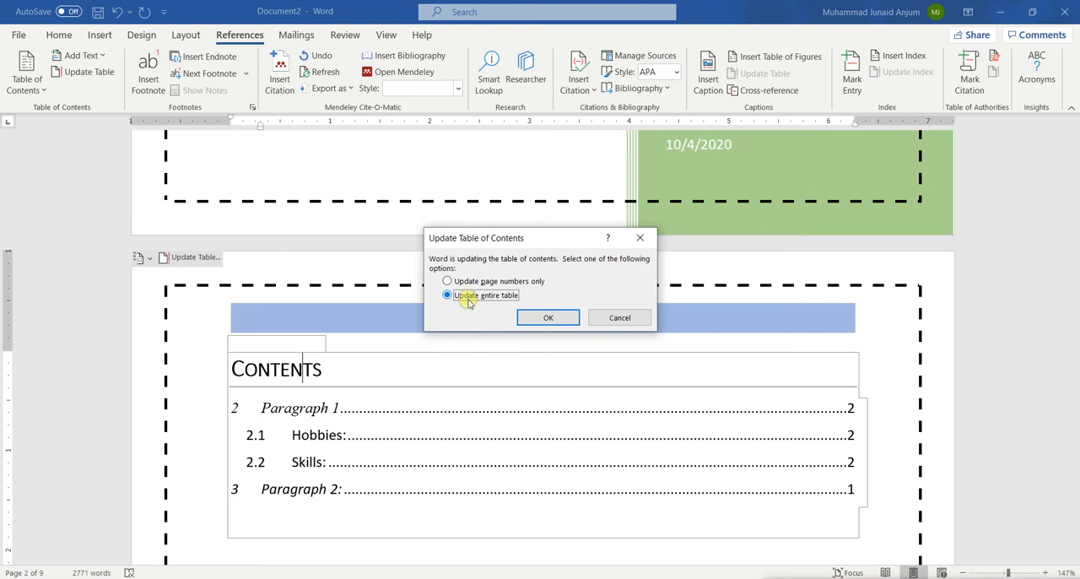
pyautogui.click(526, 318)
pyautogui.scroll(-3, 373, 447)
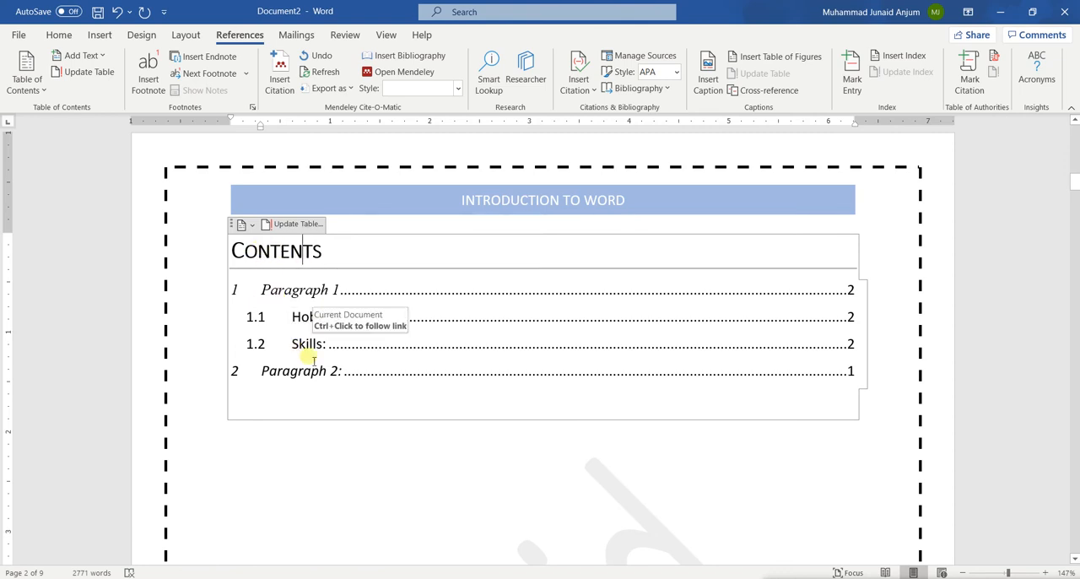
# Update the entire table of contents again, and run another update for page numbers only
pyautogui.scroll(-1, 312, 360)
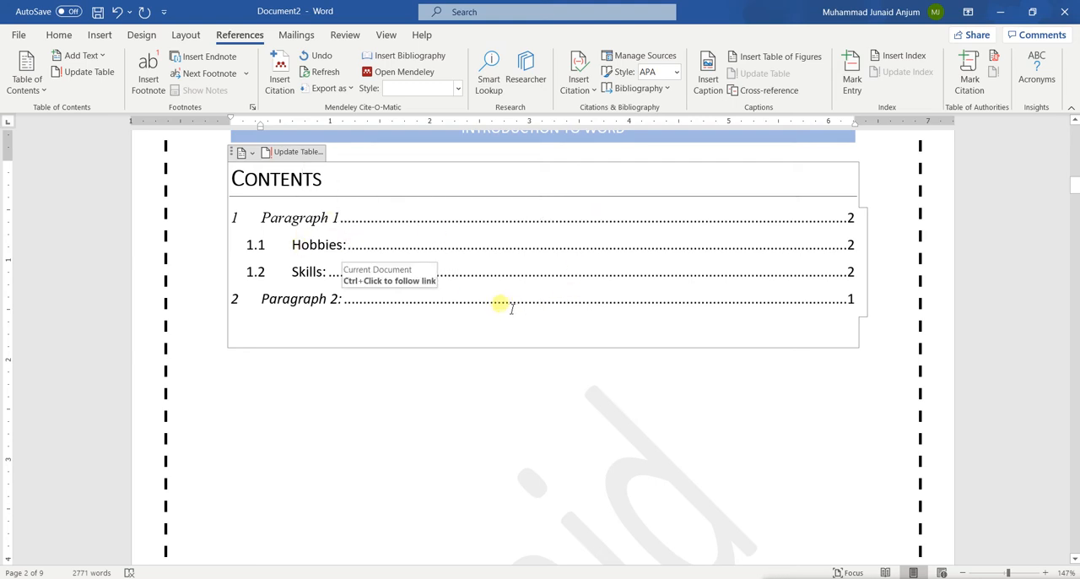
pyautogui.scroll(-8, 500, 306)
pyautogui.scroll(10, 502, 306)
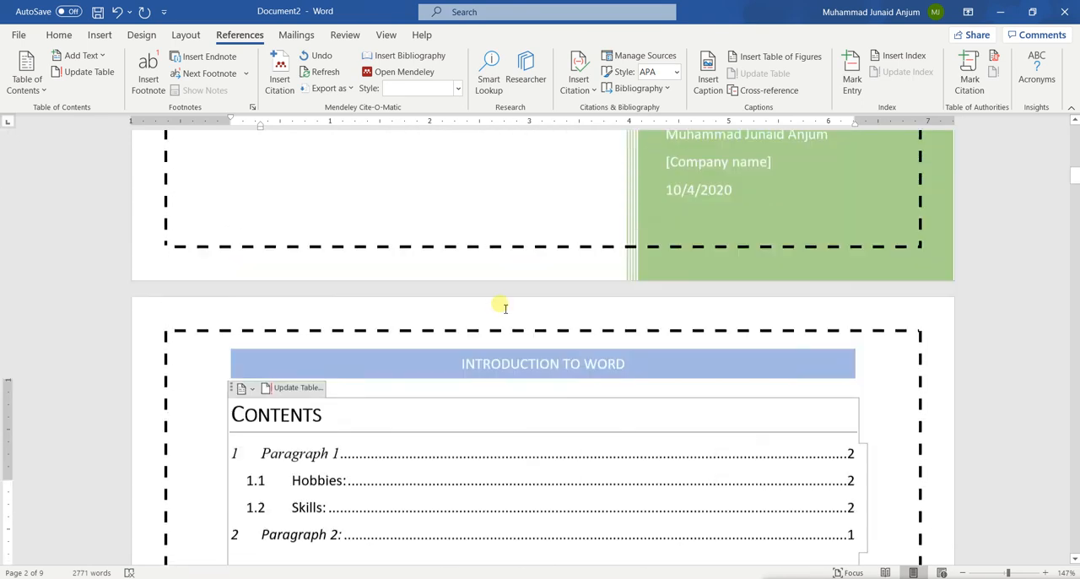
pyautogui.scroll(-6, 498, 303)
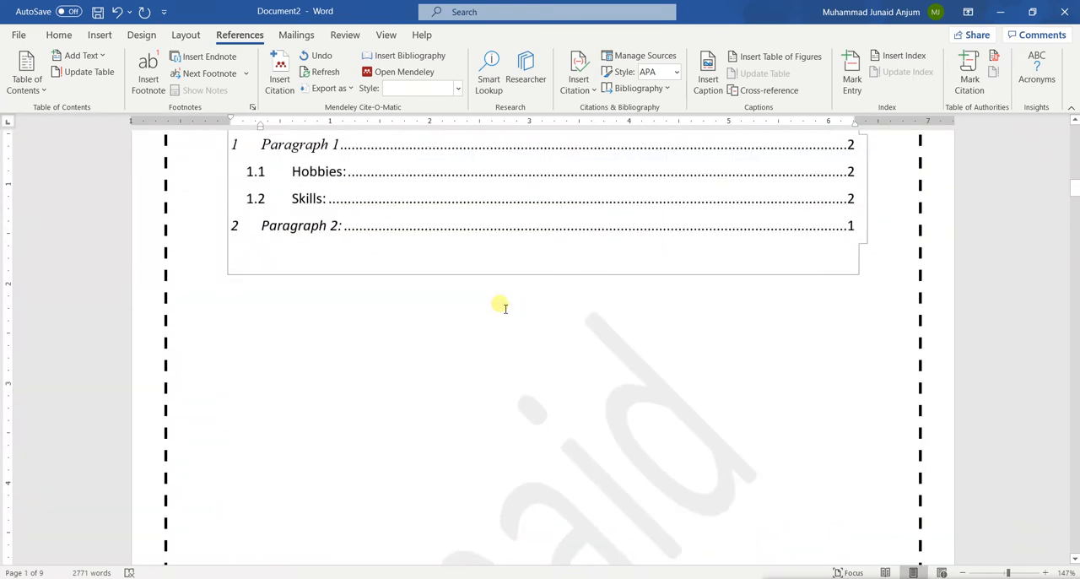
pyautogui.scroll(1, 501, 306)
pyautogui.scroll(2, 439, 210)
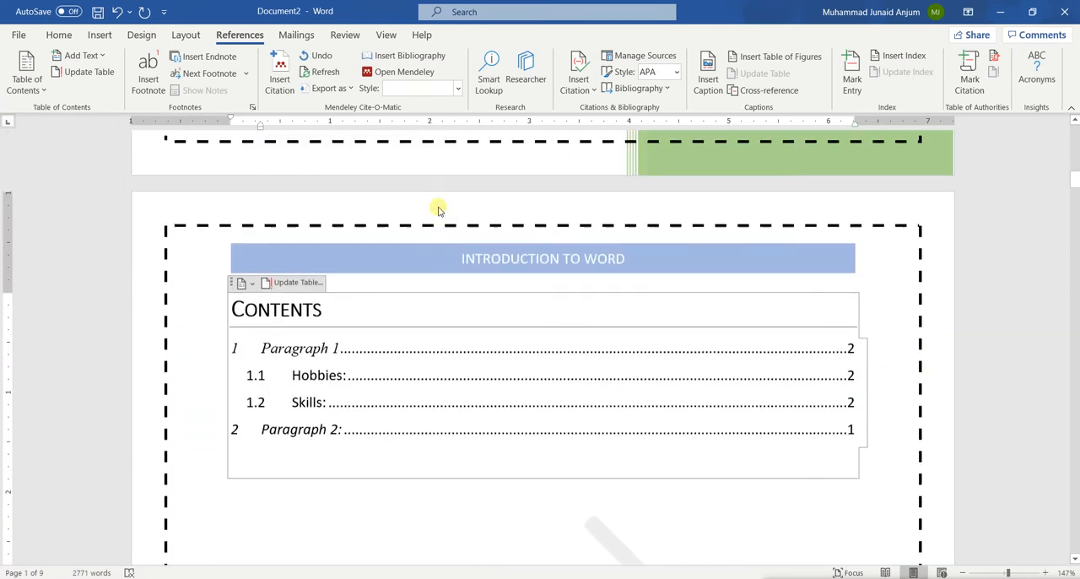
pyautogui.click(292, 284)
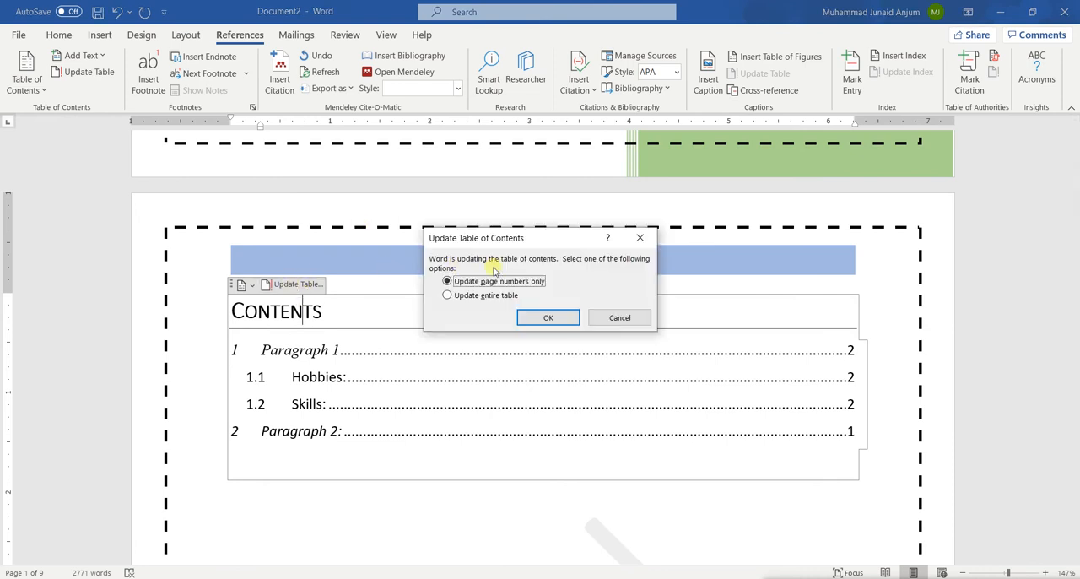
pyautogui.click(465, 300)
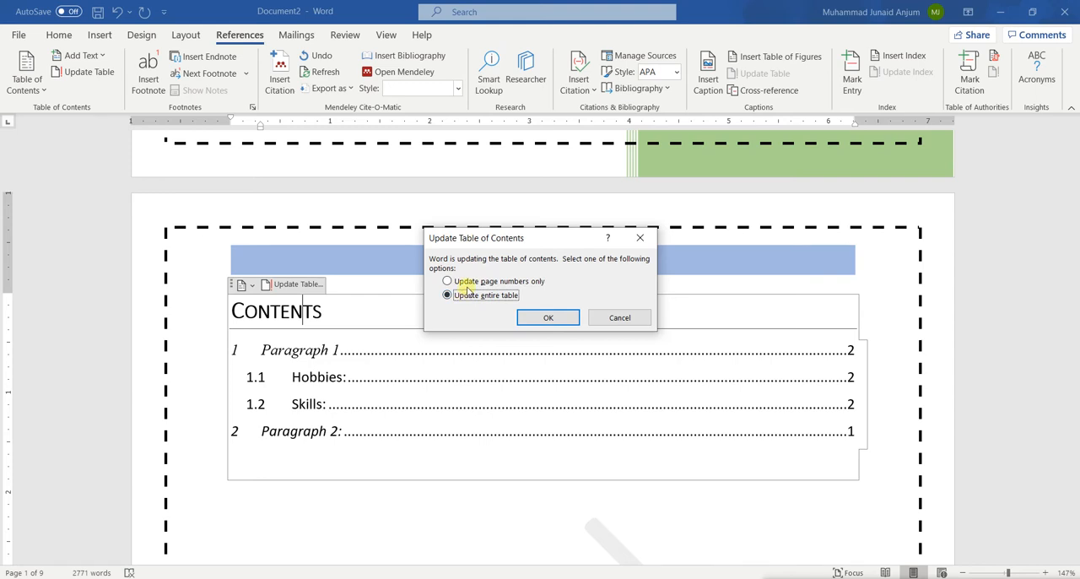
pyautogui.click(571, 316)
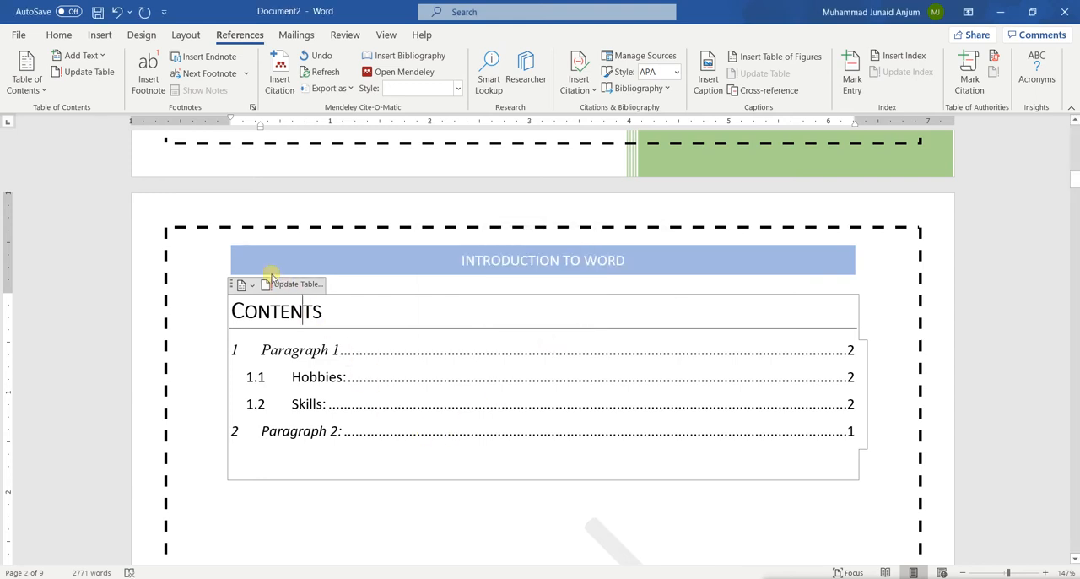
pyautogui.click(301, 285)
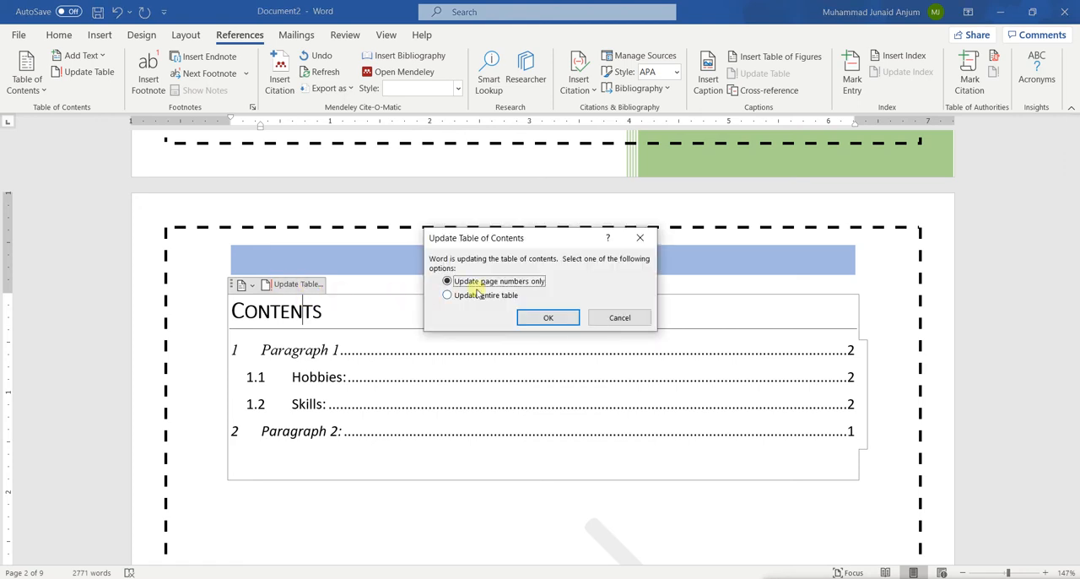
pyautogui.click(548, 317)
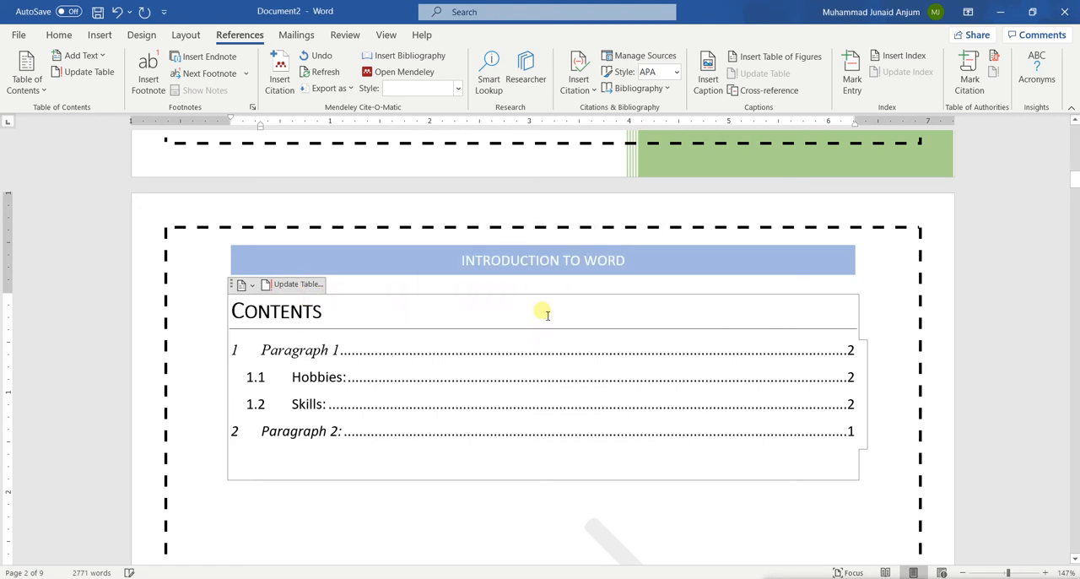
# Follow the table of contents link to Paragraph 2 and examine the footer page numbers from Paragraph 1 through the Simple Table page
pyautogui.scroll(-1, 482, 482)
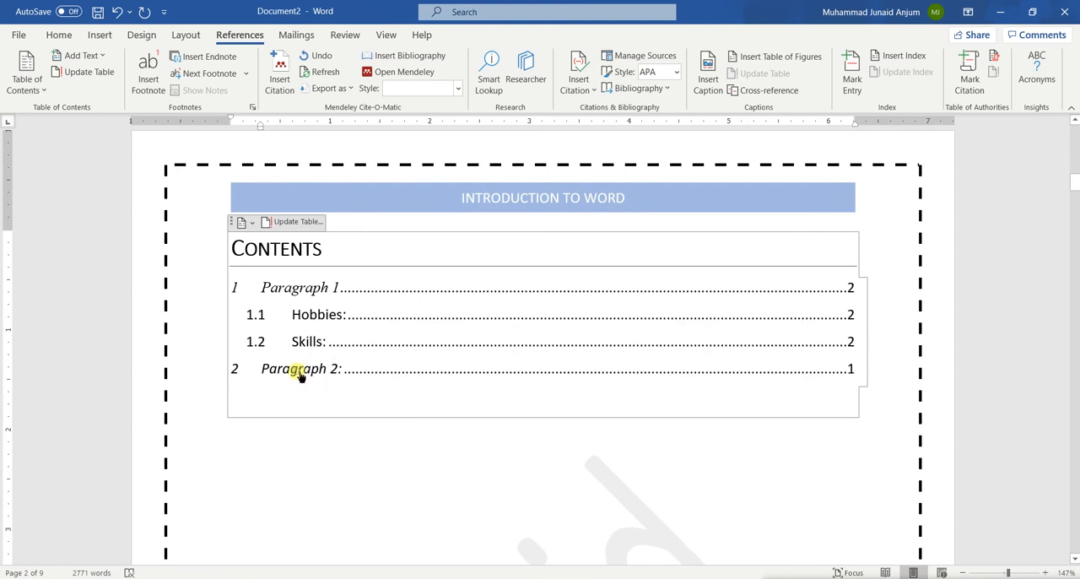
pyautogui.keyDown('ctrl'); pyautogui.click(300, 374); pyautogui.keyUp('ctrl')
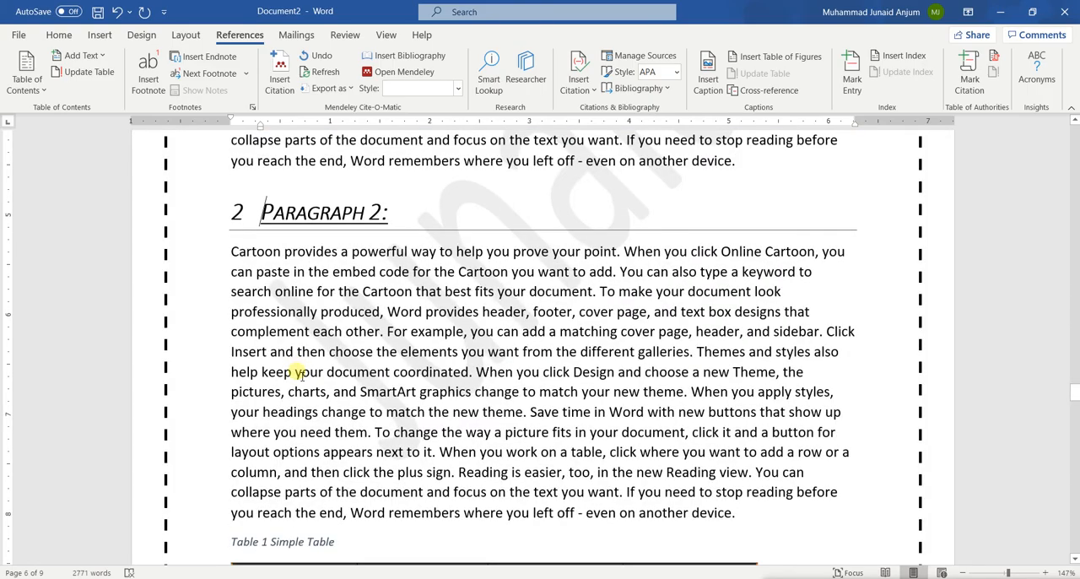
pyautogui.scroll(-7, 302, 376)
pyautogui.scroll(16, 302, 375)
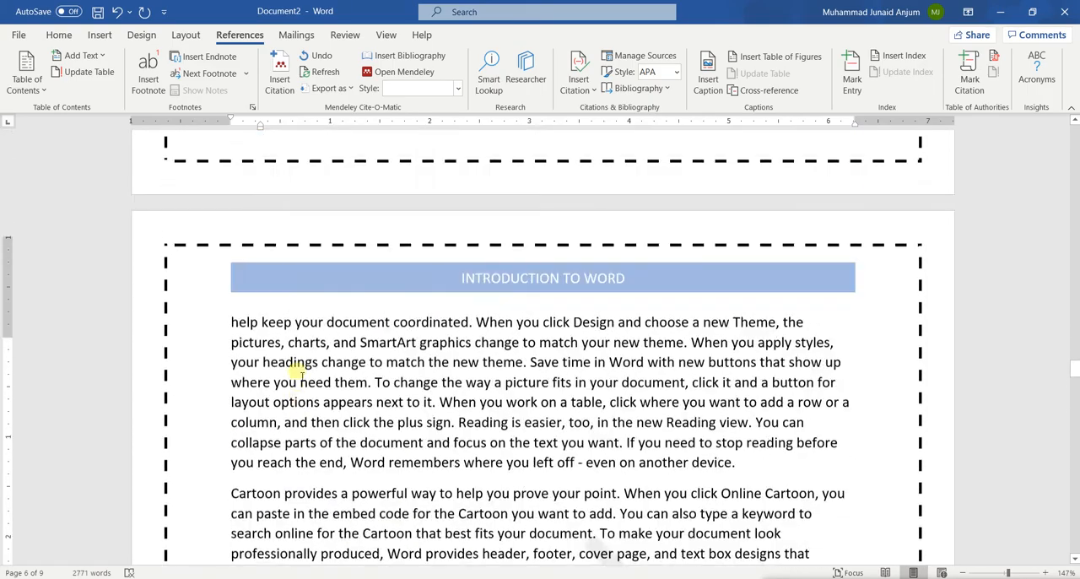
pyautogui.scroll(15, 300, 374)
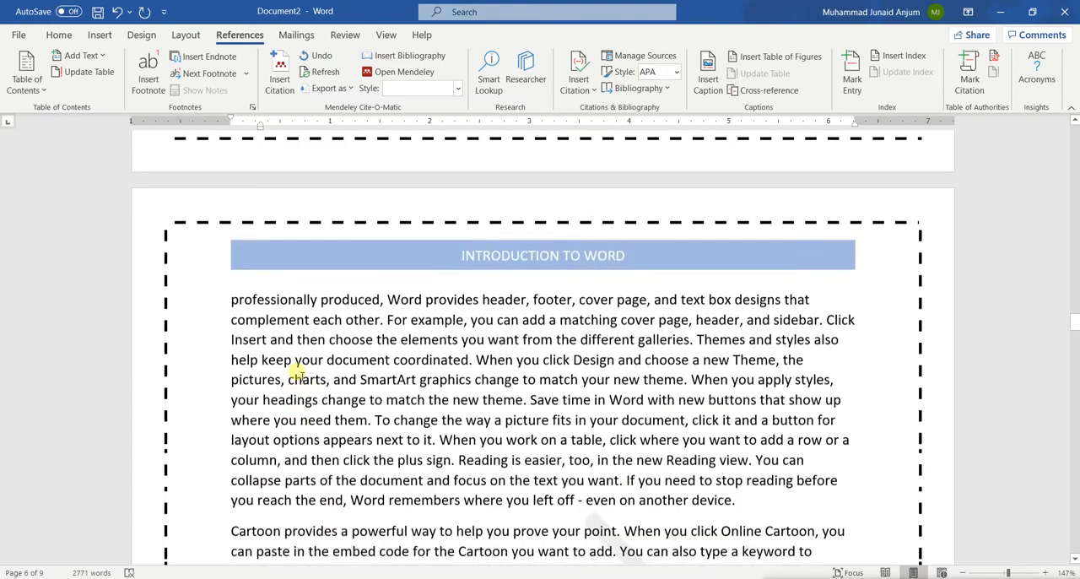
pyautogui.scroll(10, 297, 374)
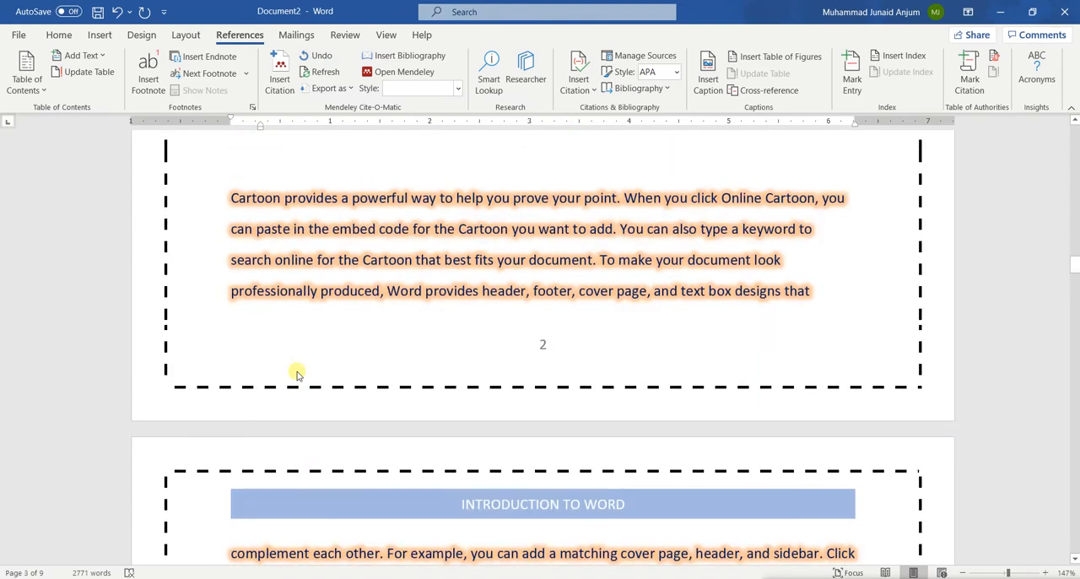
pyautogui.scroll(15, 297, 374)
pyautogui.scroll(10, 297, 374)
pyautogui.scroll(-15, 297, 374)
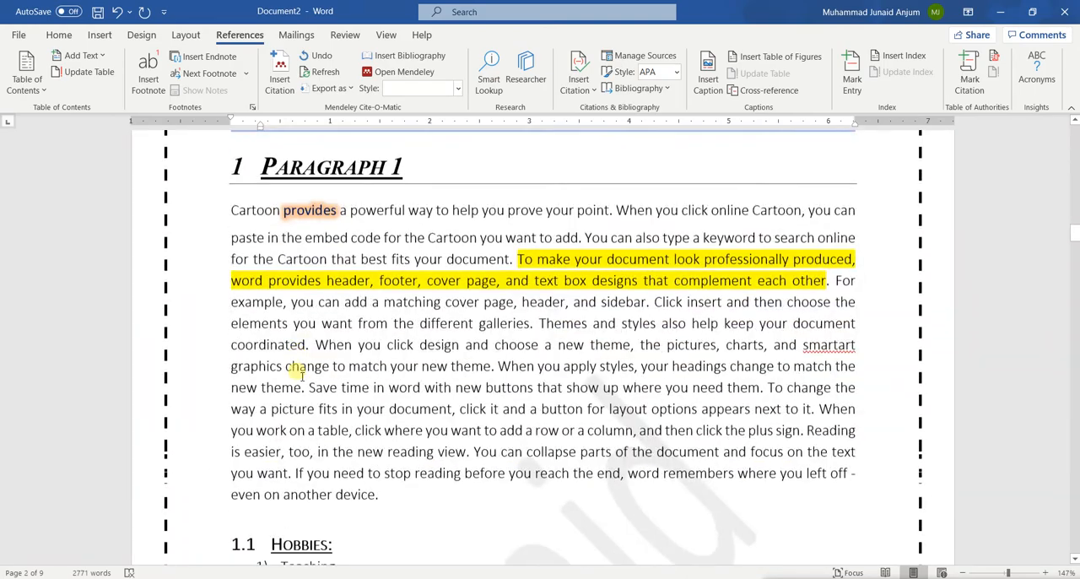
pyautogui.scroll(-15, 297, 371)
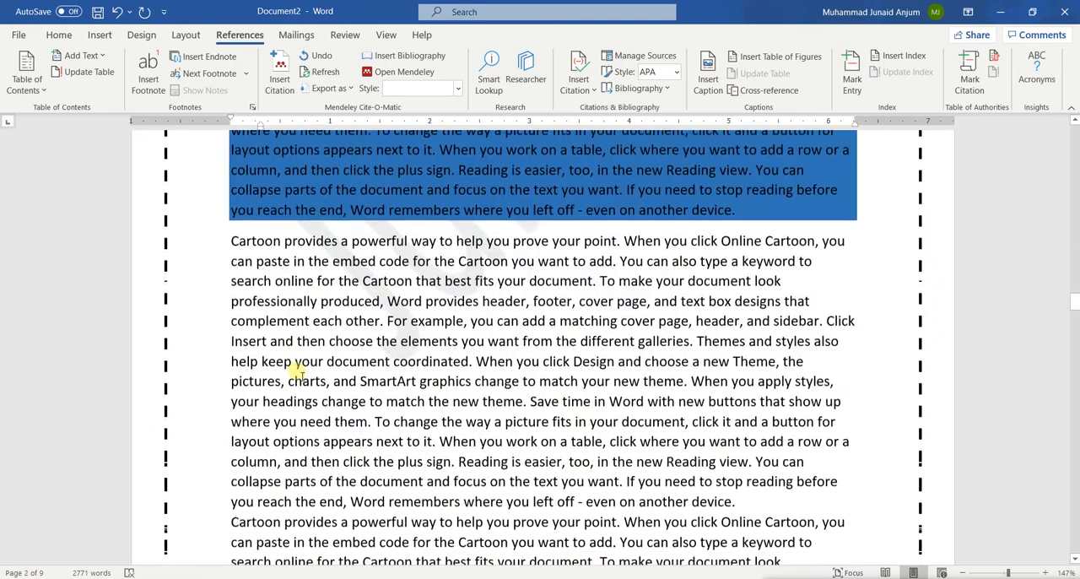
pyautogui.scroll(-20, 297, 371)
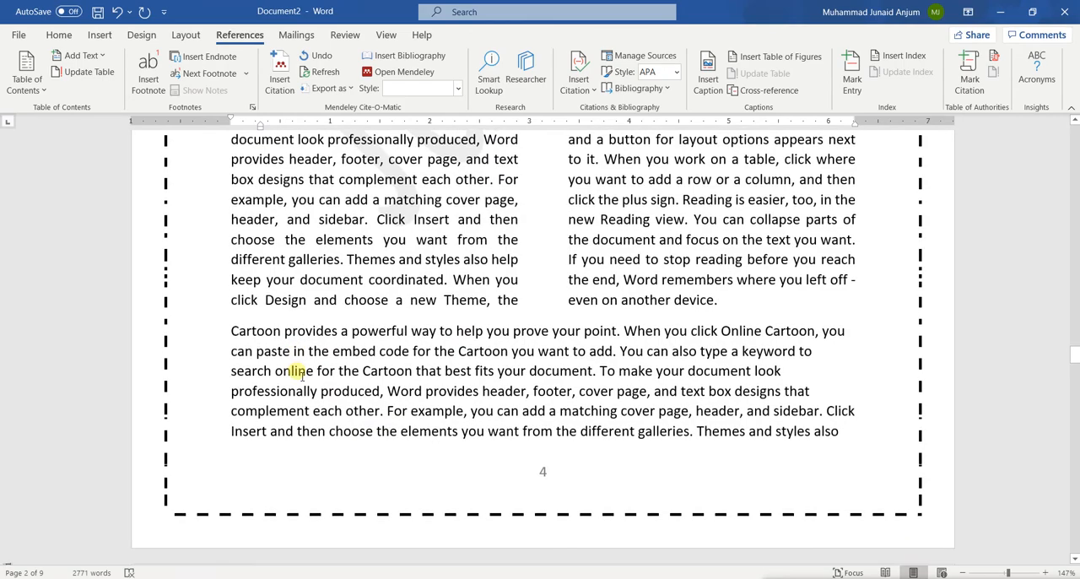
pyautogui.scroll(-3, 301, 375)
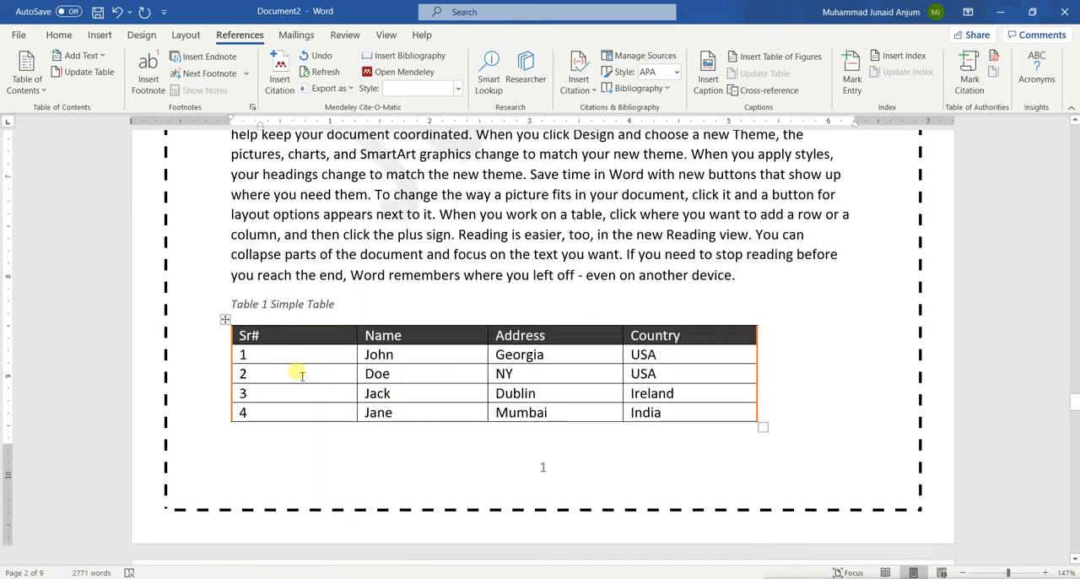
pyautogui.scroll(15, 302, 374)
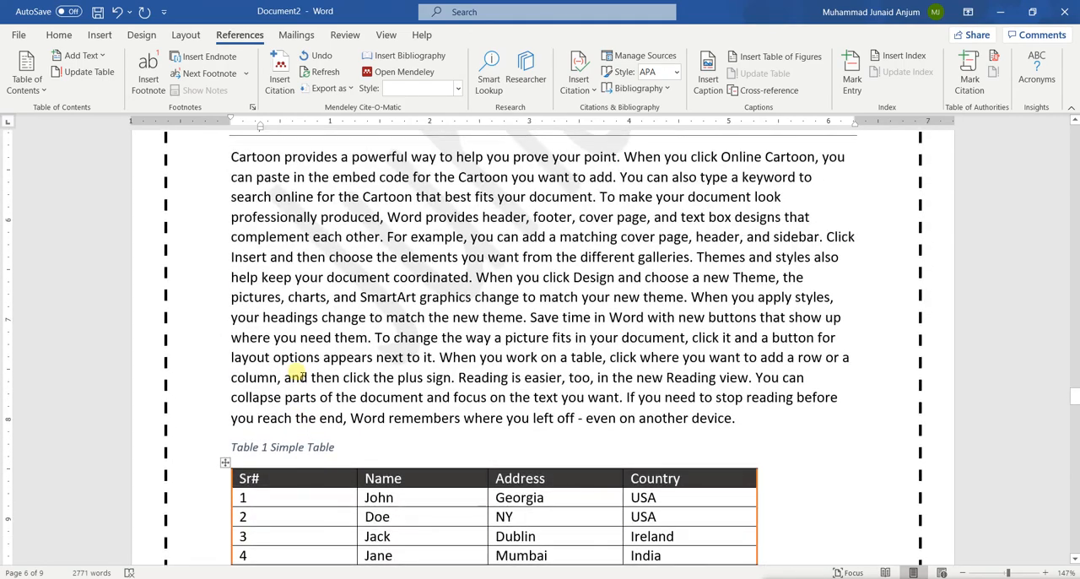
pyautogui.scroll(-9, 336, 287)
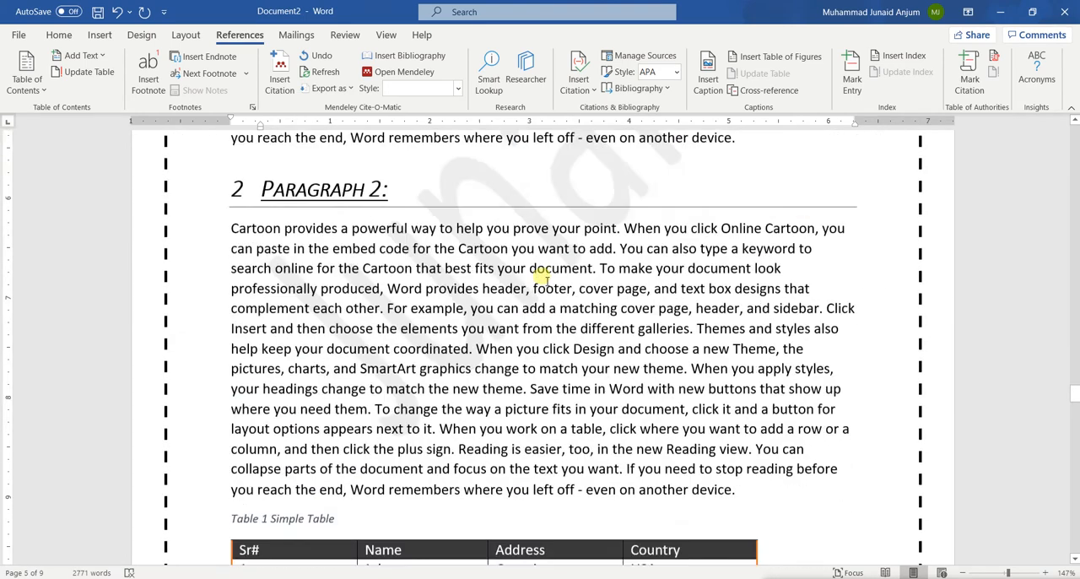
pyautogui.scroll(-10, 542, 279)
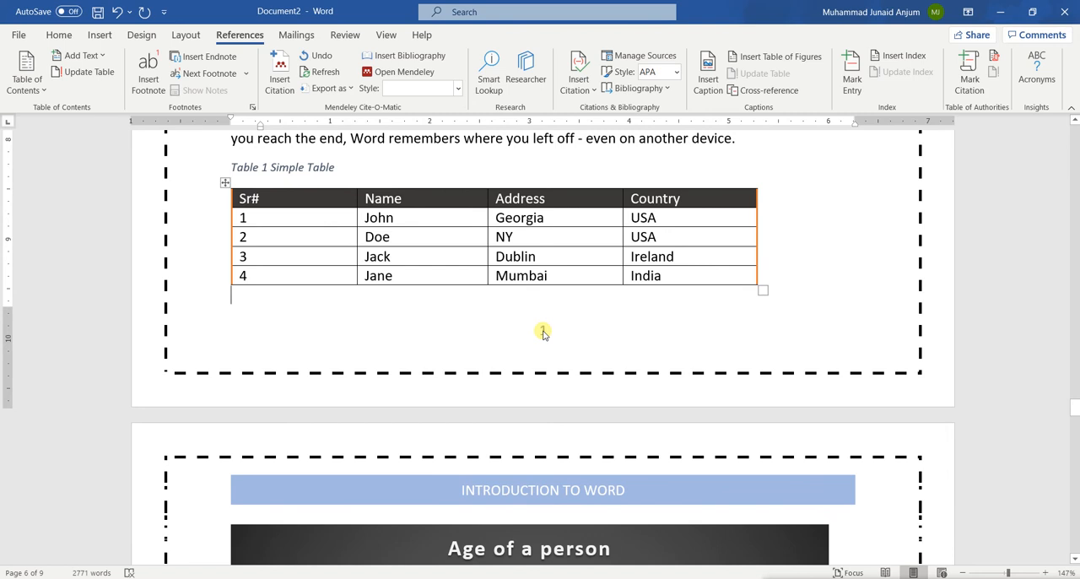
# Unlink the Section 3 footer below the Simple Table from the previous section, keeping its own footer content
pyautogui.doubleClick(543, 332)
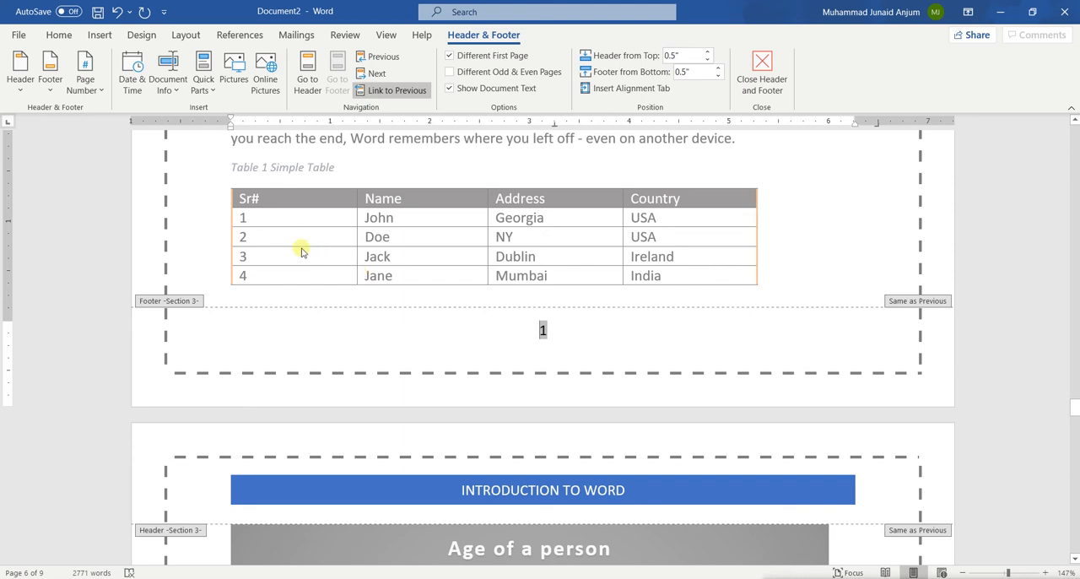
pyautogui.click(380, 93)
pyautogui.click(380, 93)
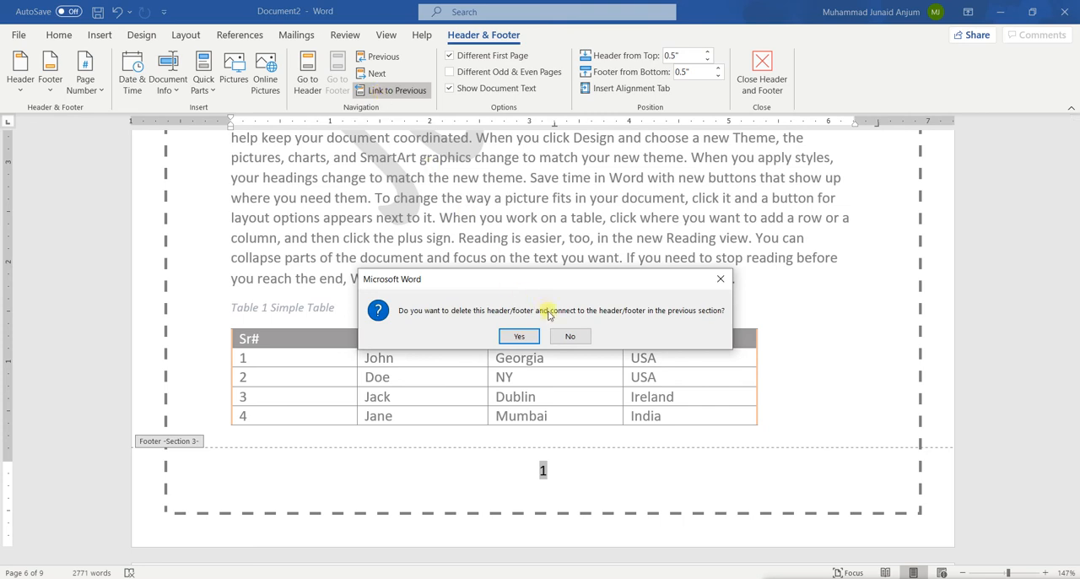
pyautogui.click(567, 336)
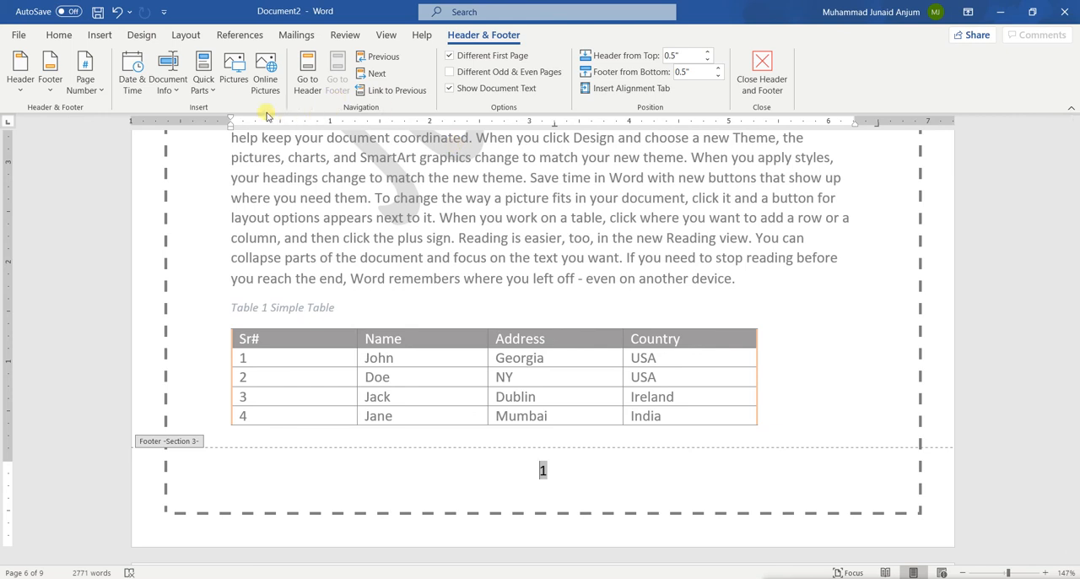
# Insert a Plain Number 2 page number at the bottom of the page in the Section 3 footer
pyautogui.click(99, 99)
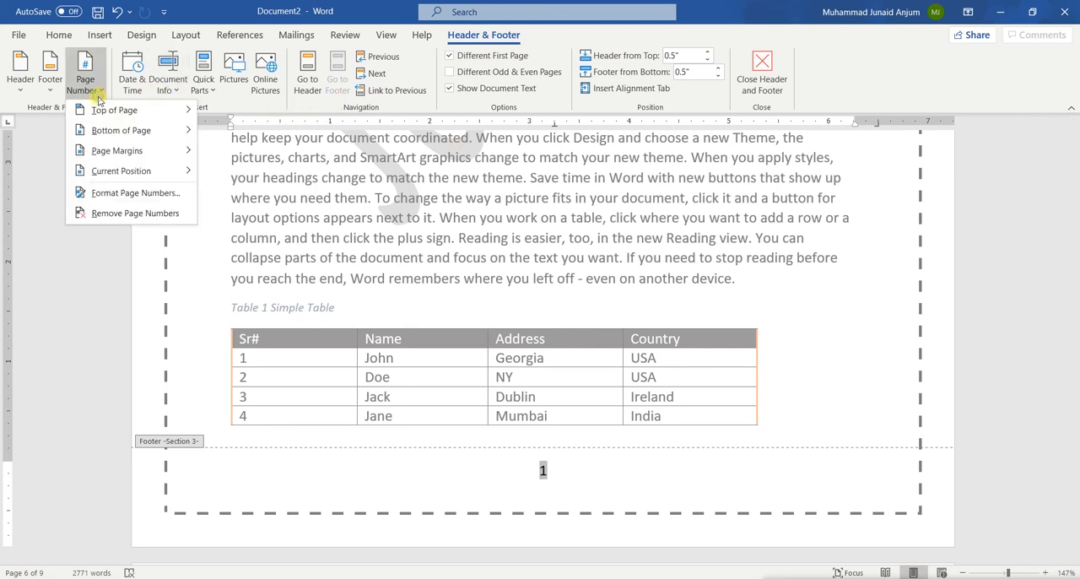
pyautogui.moveTo(145, 127)
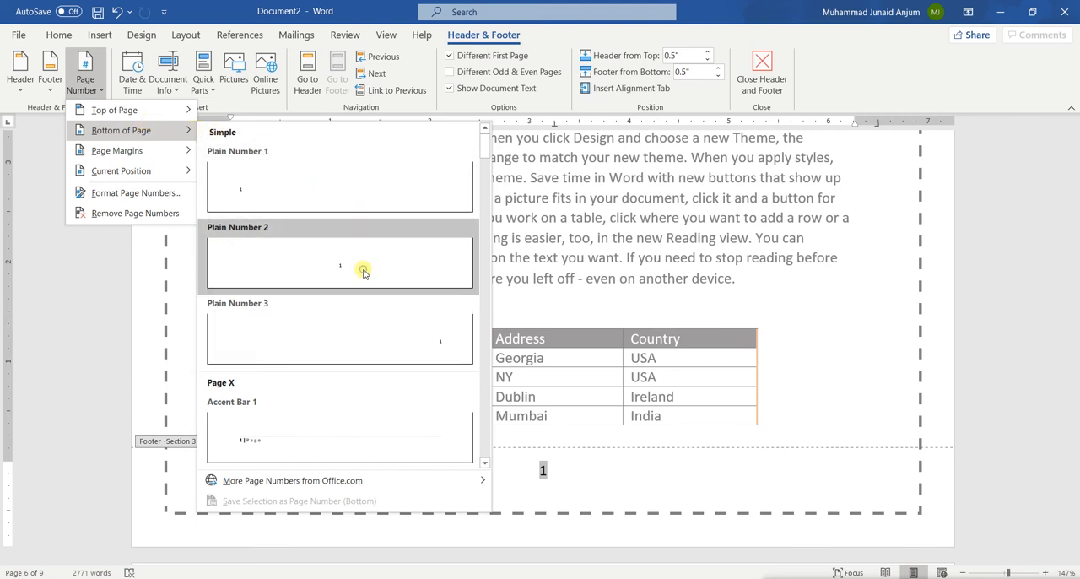
pyautogui.click(364, 271)
pyautogui.scroll(10, 405, 322)
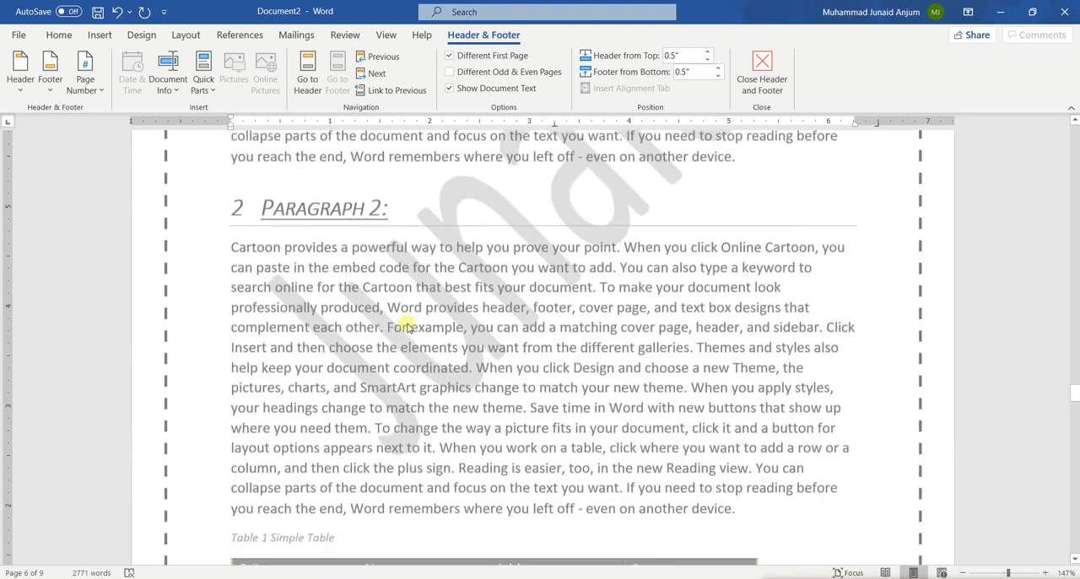
pyautogui.scroll(10, 408, 326)
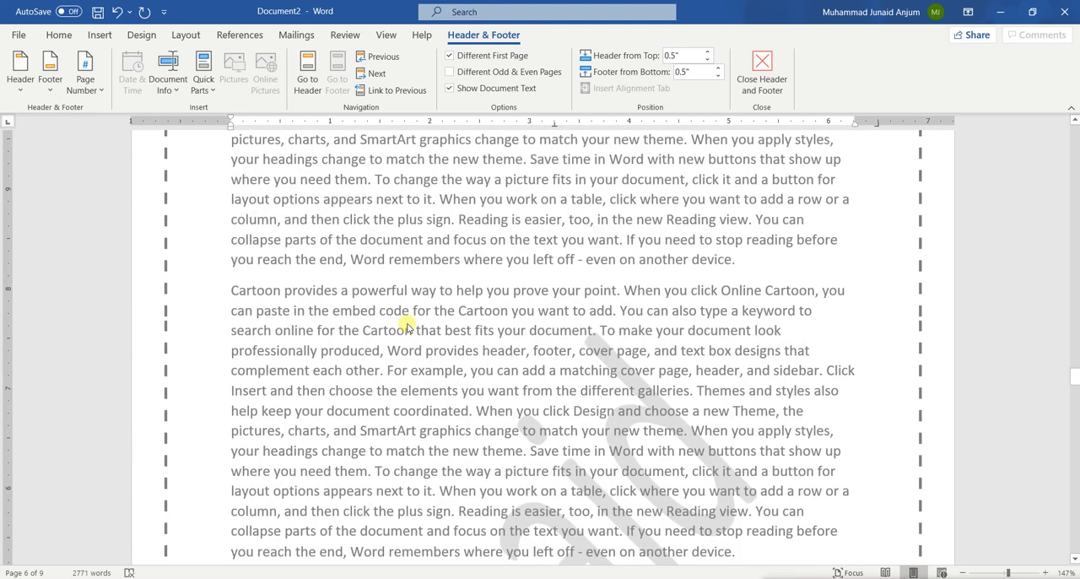
# Remove the page number from the Section 1 footer on the page before the Section 3 header
pyautogui.scroll(5, 407, 326)
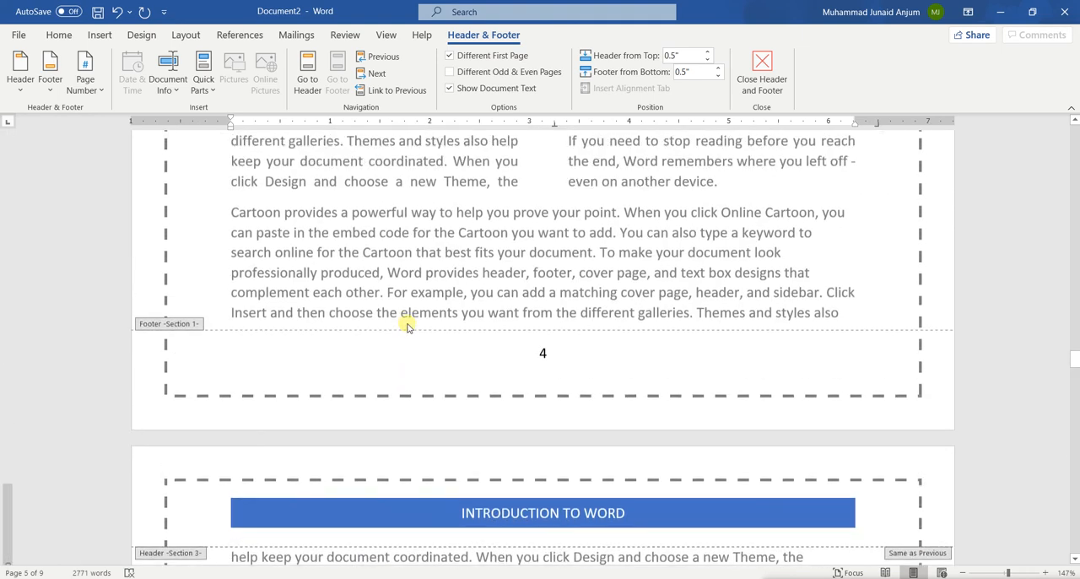
pyautogui.scroll(-1, 407, 328)
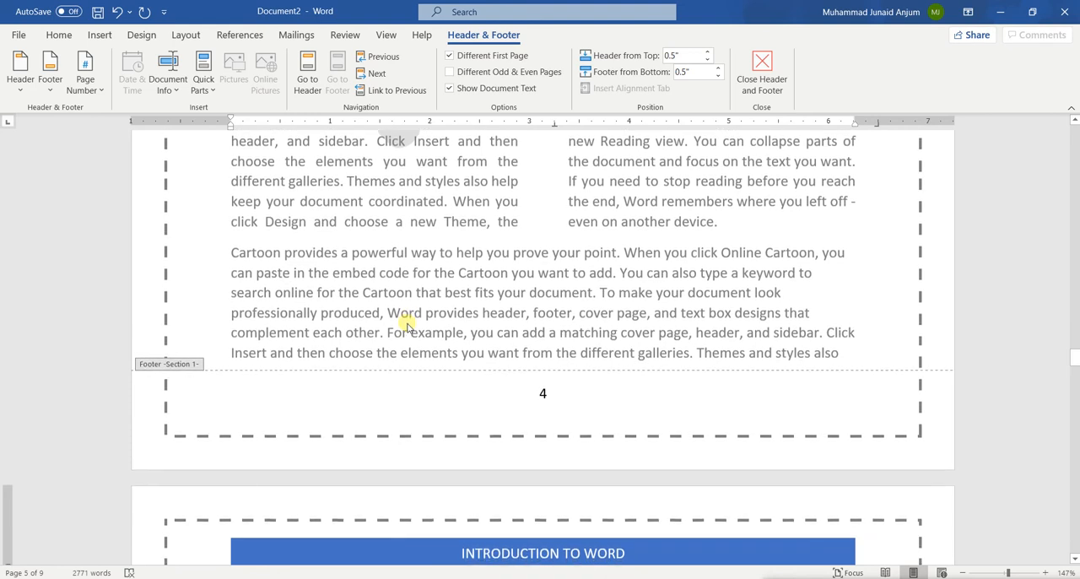
pyautogui.click(550, 389)
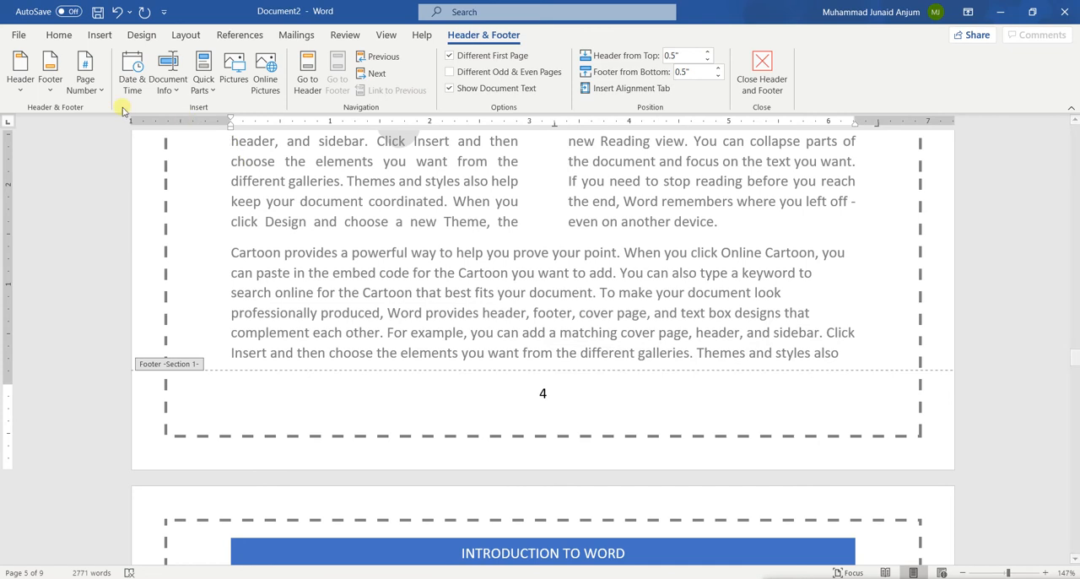
pyautogui.click(87, 90)
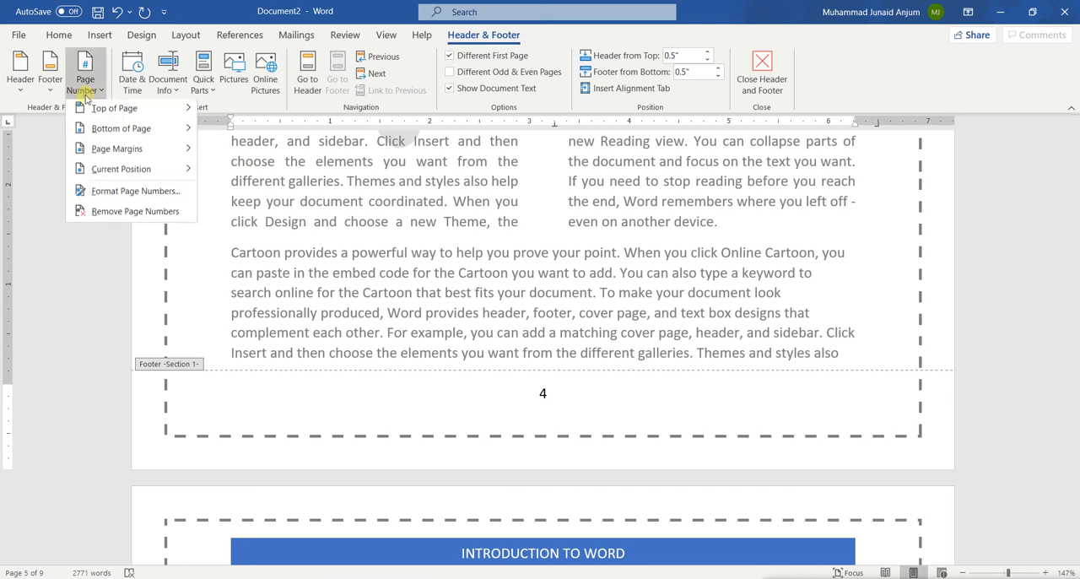
pyautogui.click(135, 212)
# Insert a Plain Number 3 page number at the bottom of the page in the Section 1 footer
pyautogui.click(85, 84)
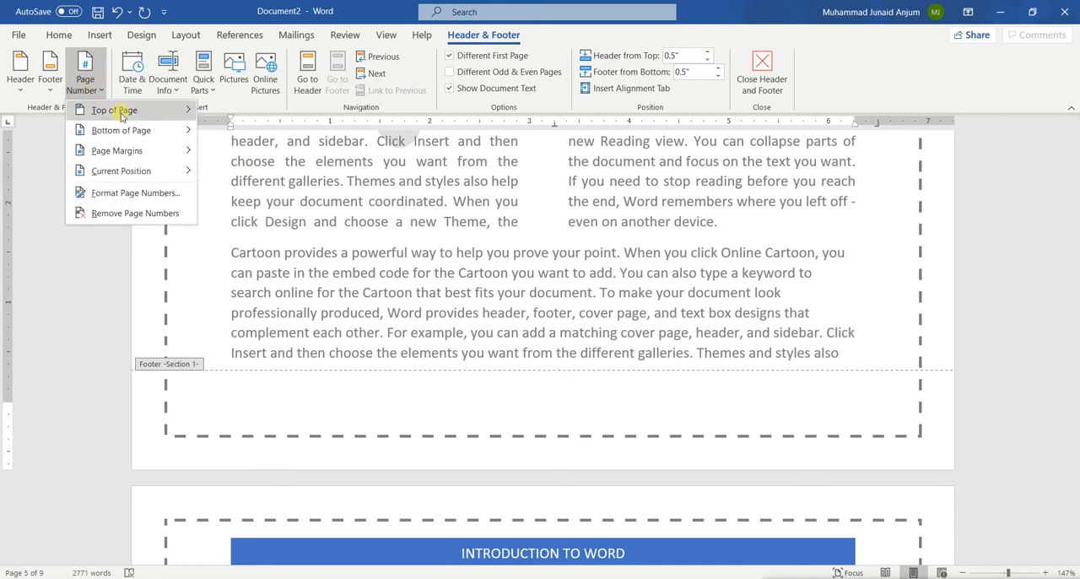
pyautogui.moveTo(124, 117)
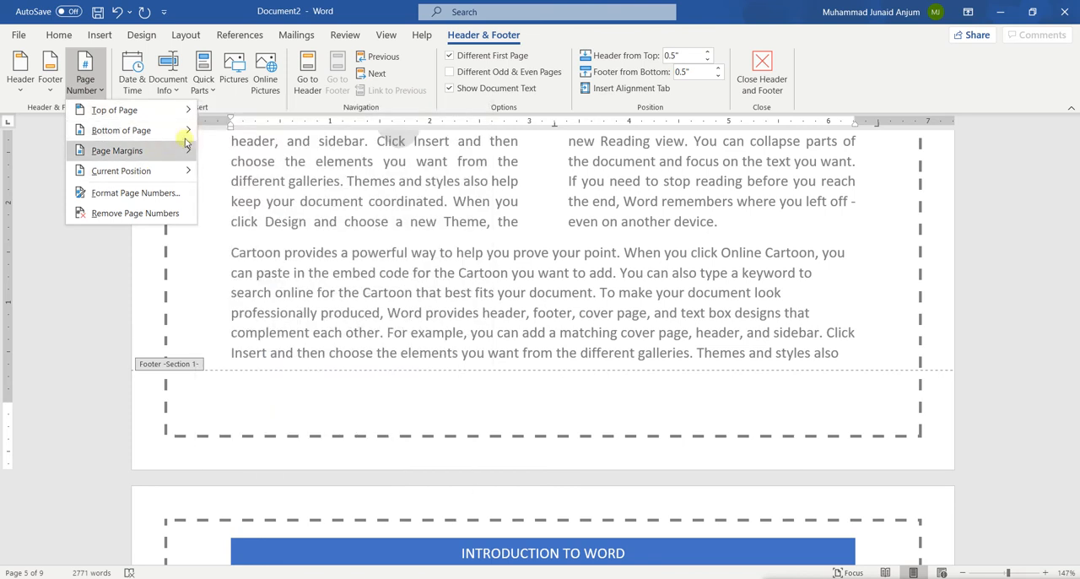
pyautogui.moveTo(182, 131)
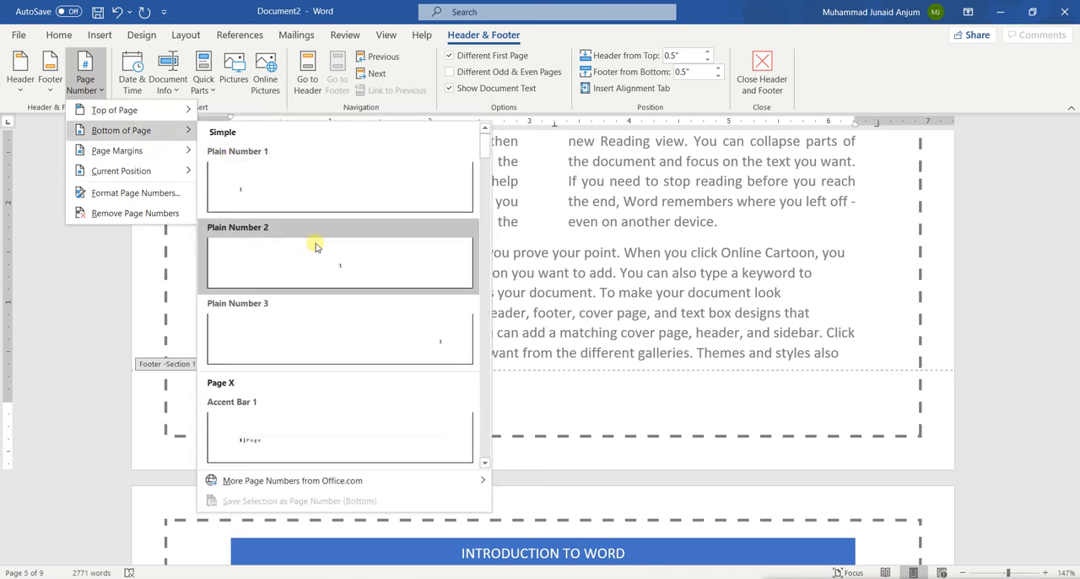
pyautogui.click(393, 331)
# Compare the page numbers in the Section 1 and Section 3 footers, and leave header and footer editing
pyautogui.scroll(-15, 393, 331)
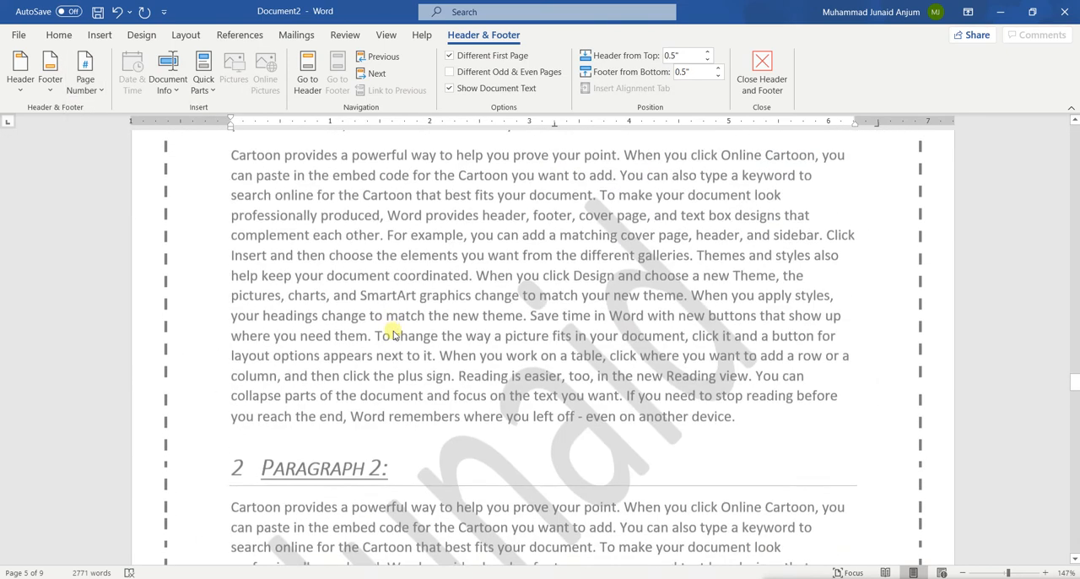
pyautogui.scroll(-1, 393, 334)
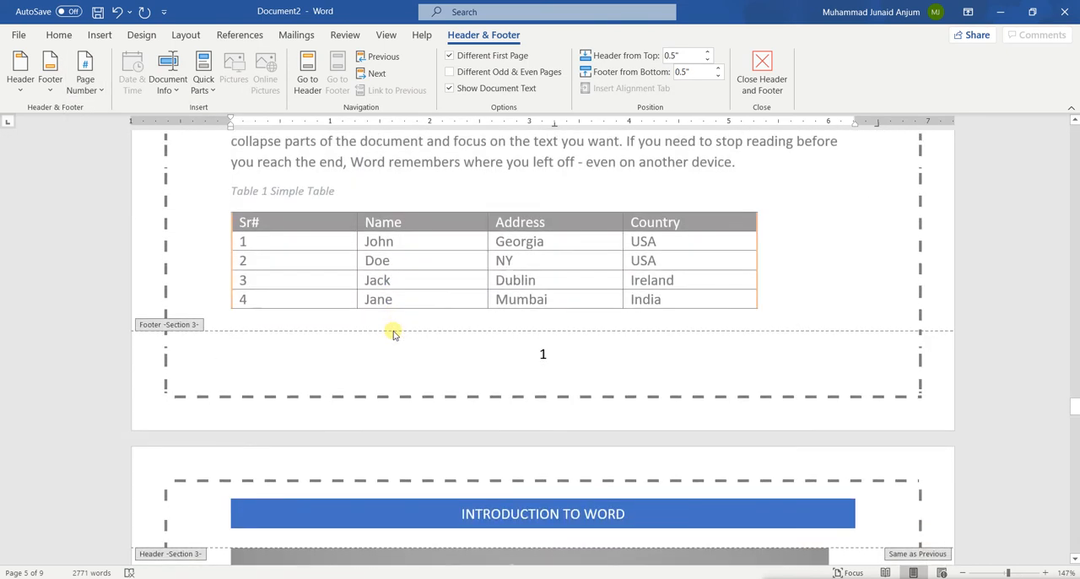
pyautogui.scroll(15, 368, 336)
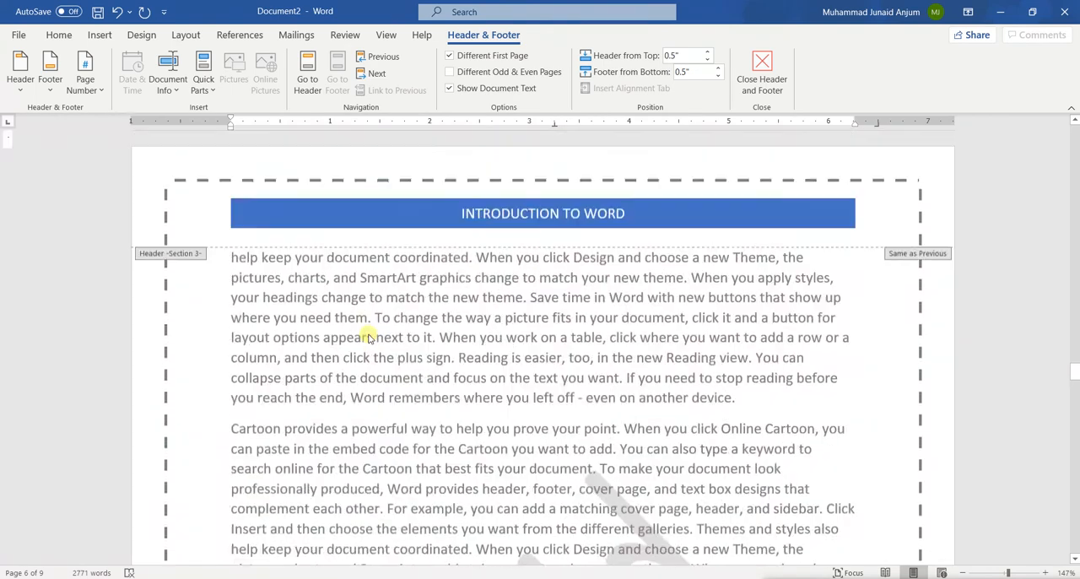
pyautogui.scroll(-3, 369, 335)
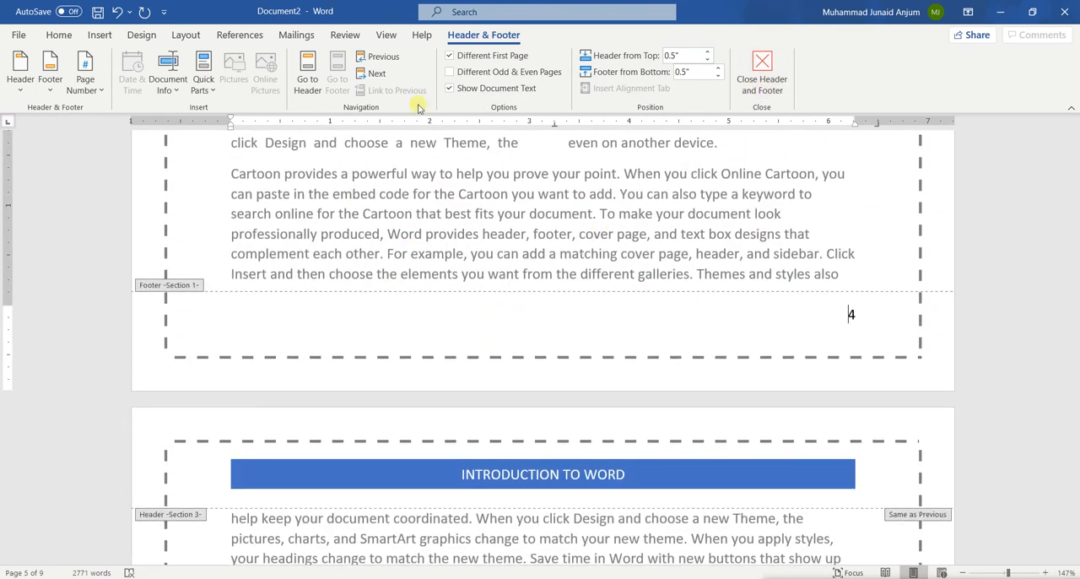
pyautogui.click(81, 74)
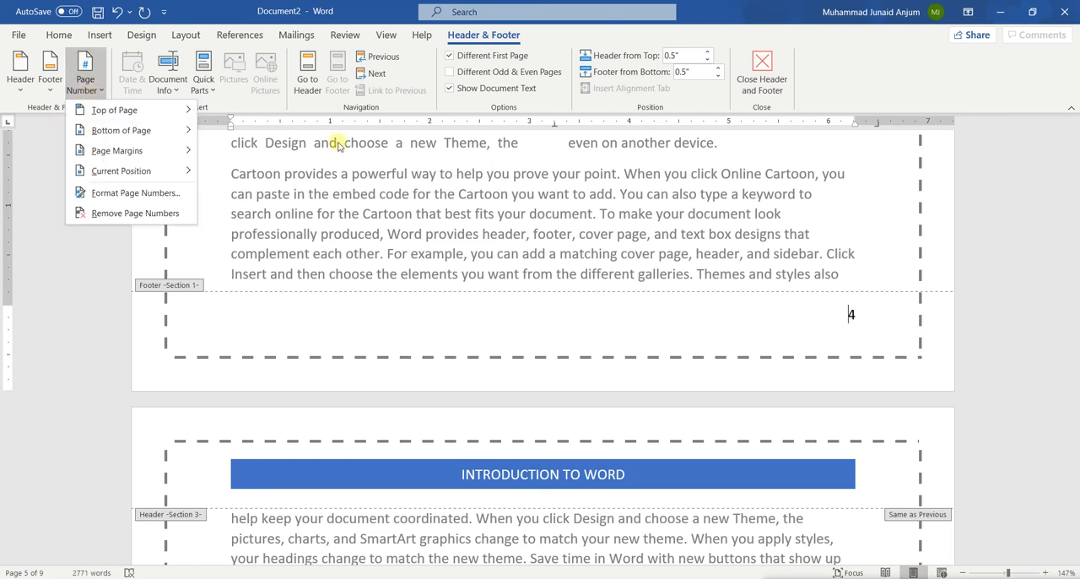
pyautogui.click(376, 173)
pyautogui.click(762, 72)
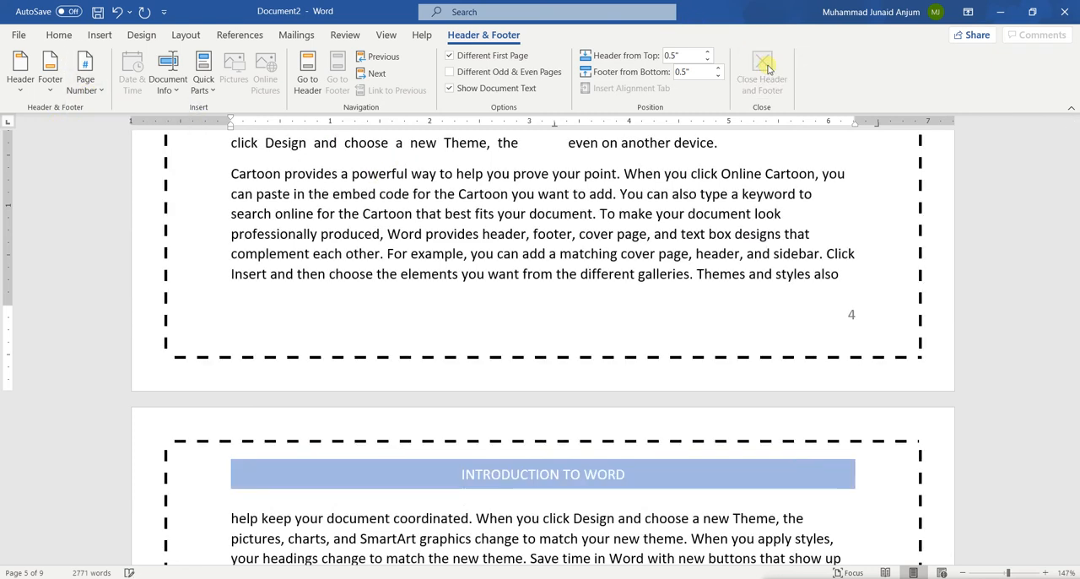
pyautogui.scroll(-5, 719, 444)
pyautogui.scroll(2, 721, 330)
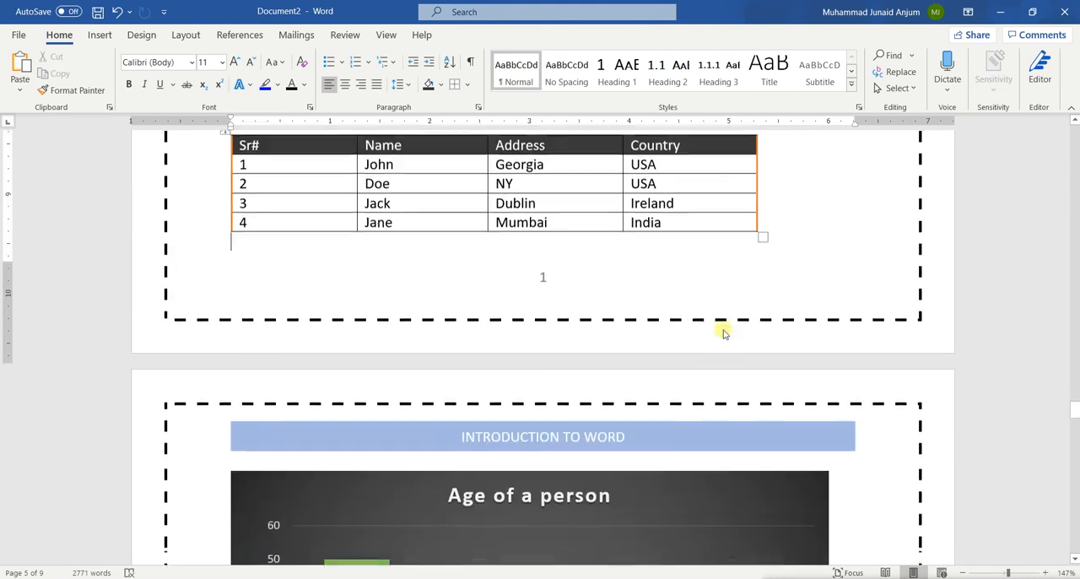
# Link the Section 3 footer below the Simple Table to the previous section, discarding its own footer content
pyautogui.doubleClick(548, 287)
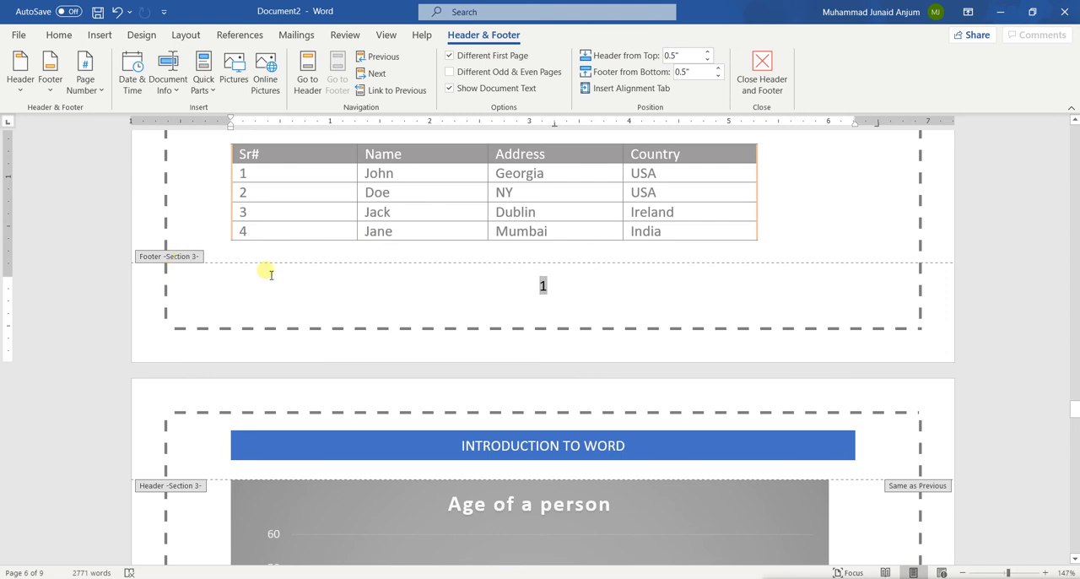
pyautogui.scroll(1, 330, 290)
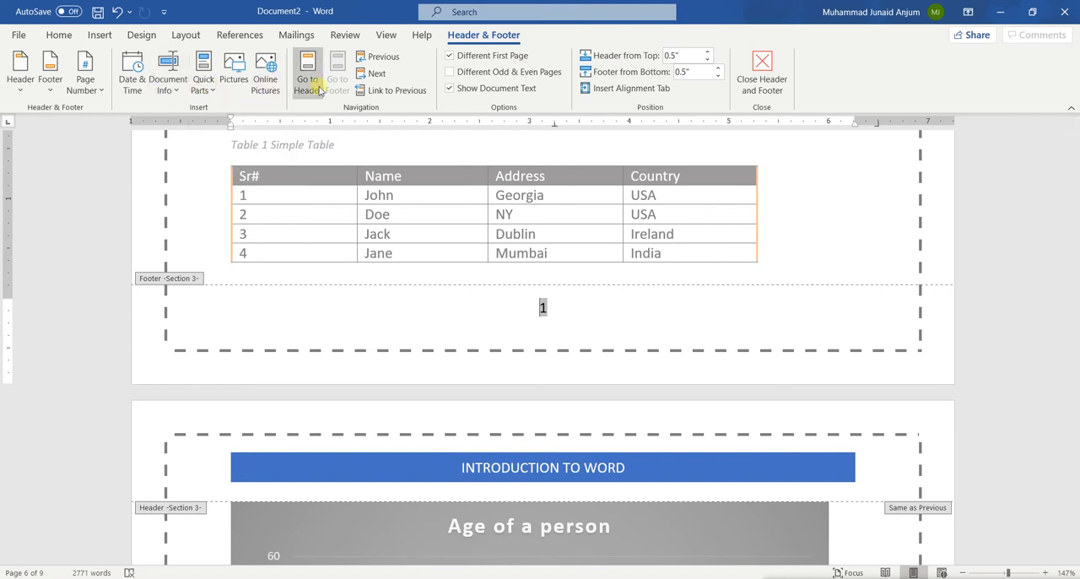
pyautogui.click(402, 95)
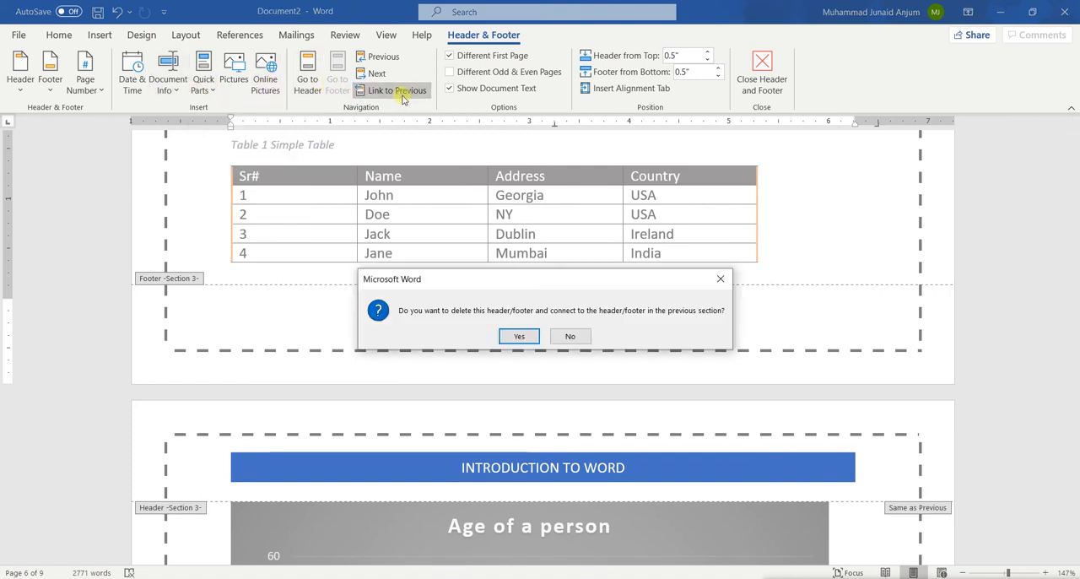
pyautogui.click(517, 336)
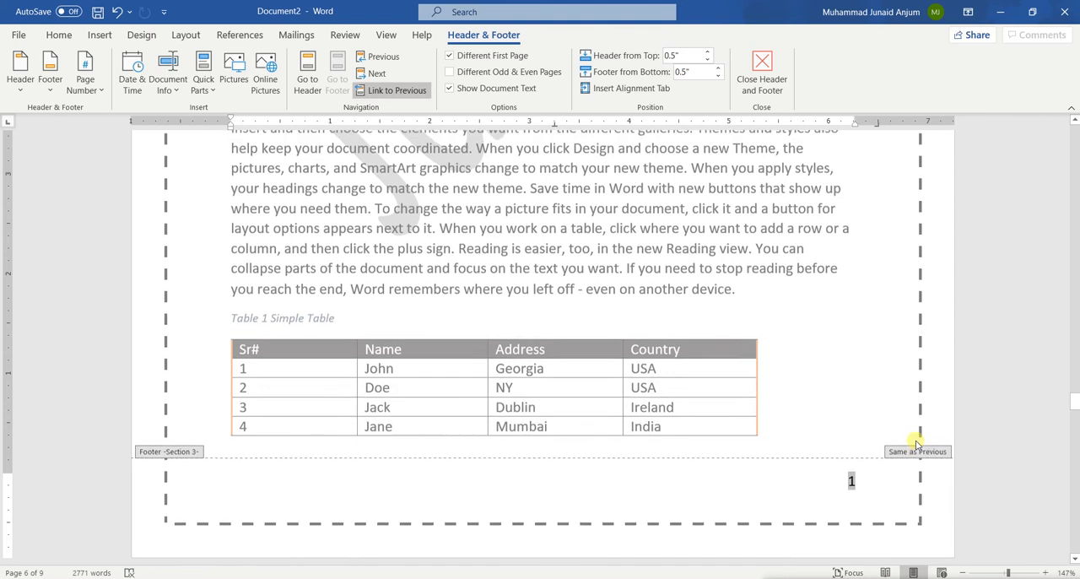
# Remove the page numbers from the linked Section 3 footer and leave header and footer editing
pyautogui.click(85, 80)
pyautogui.click(135, 213)
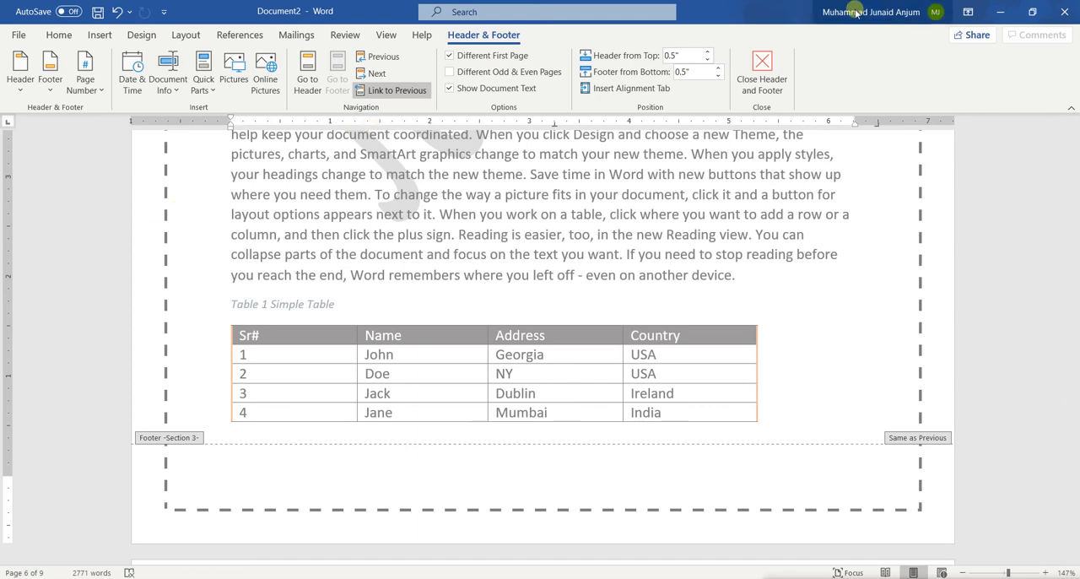
pyautogui.click(771, 76)
# Insert Plain Number 3 page numbers at the bottom of the page for the linked sections
pyautogui.scroll(5, 680, 244)
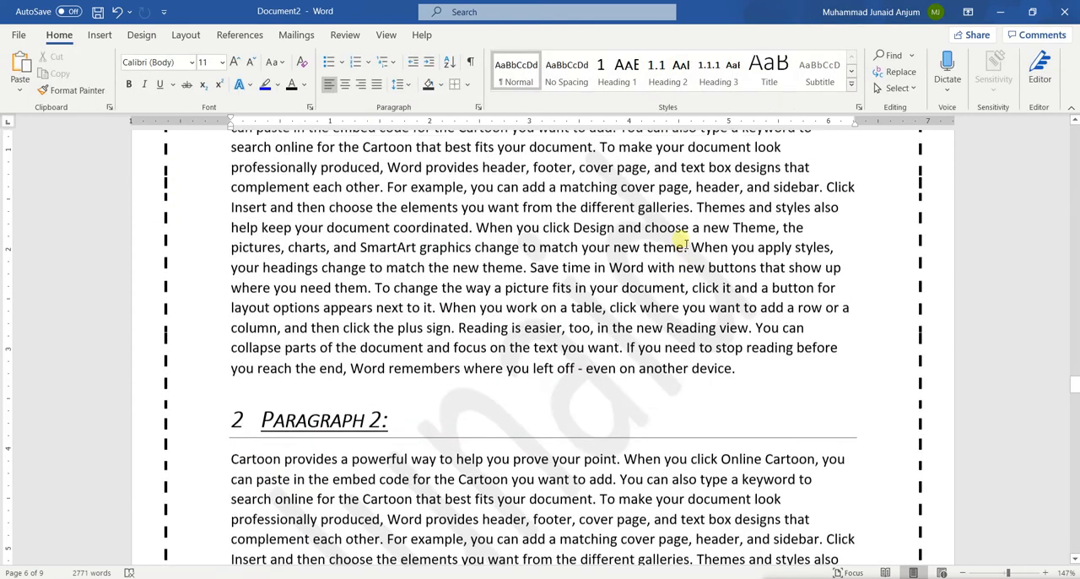
pyautogui.scroll(5, 681, 244)
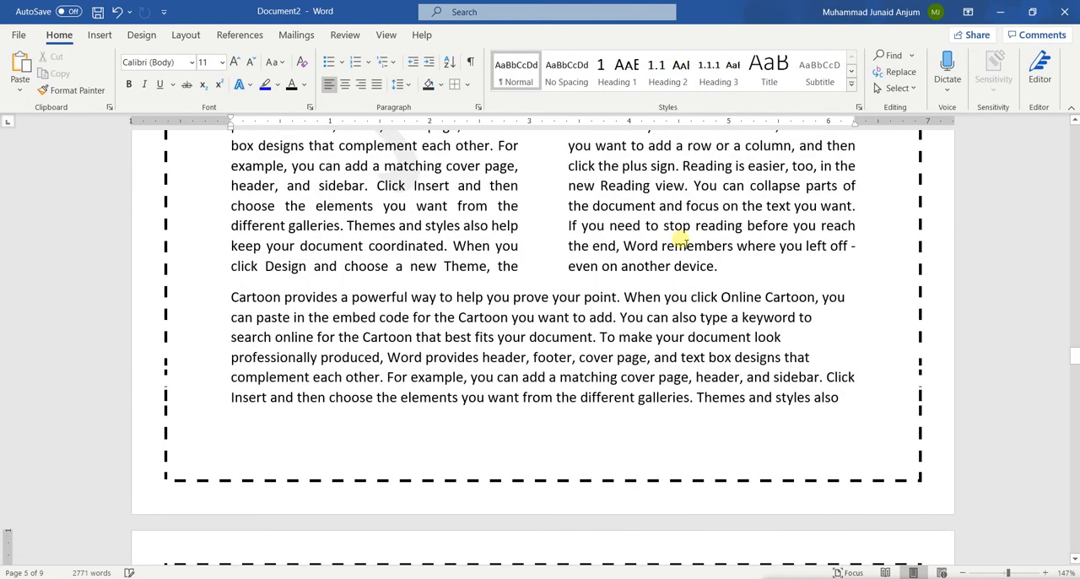
pyautogui.click(98, 36)
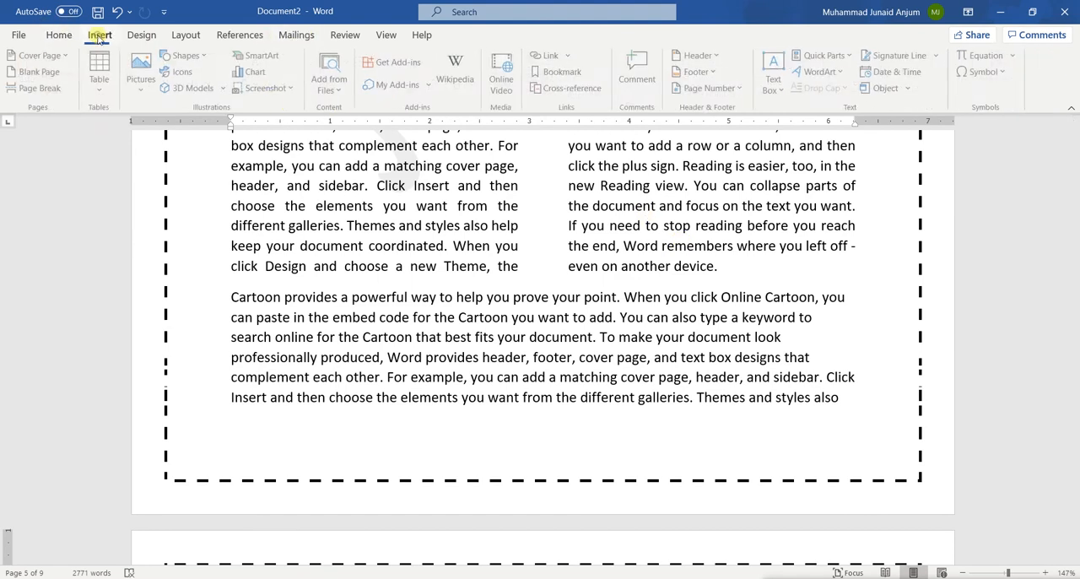
pyautogui.click(141, 34)
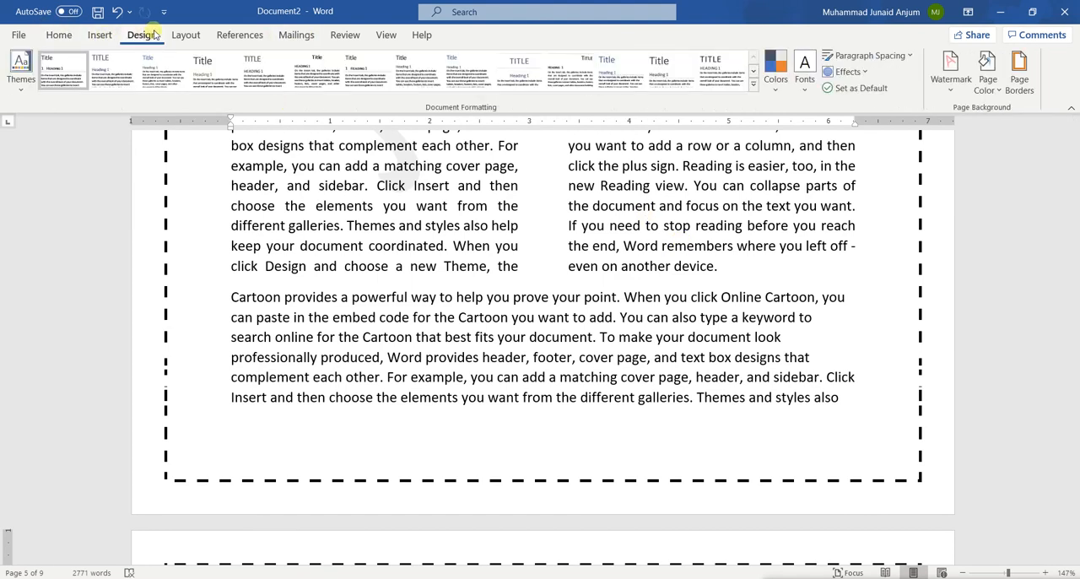
pyautogui.click(194, 38)
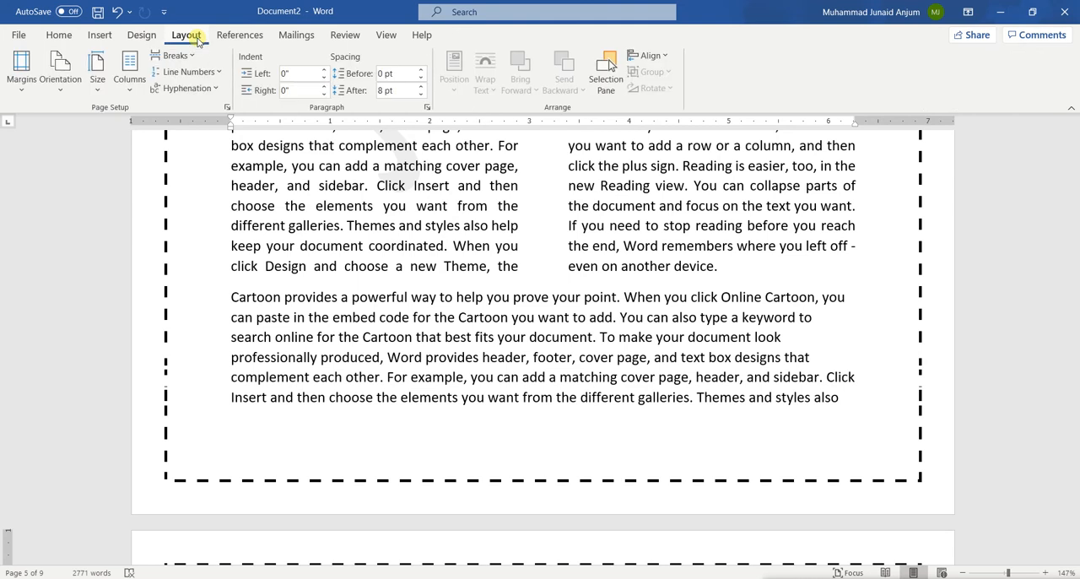
pyautogui.click(62, 35)
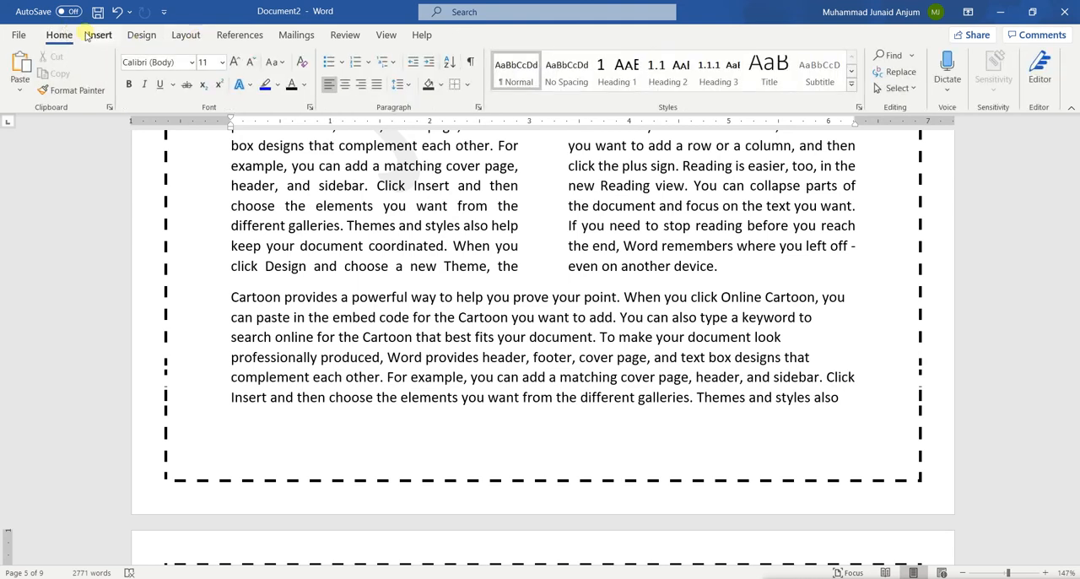
pyautogui.click(89, 33)
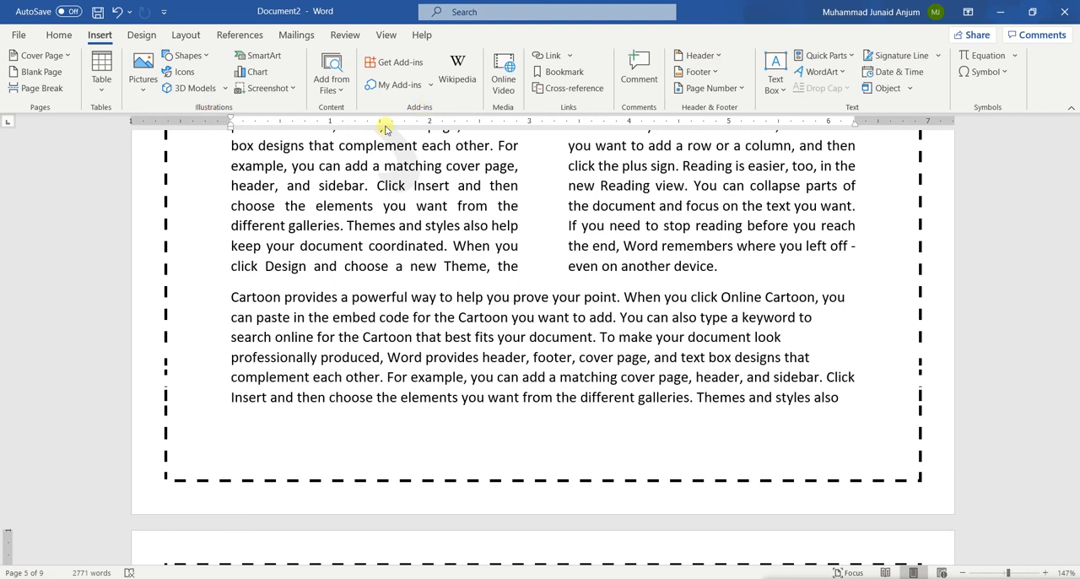
pyautogui.click(743, 90)
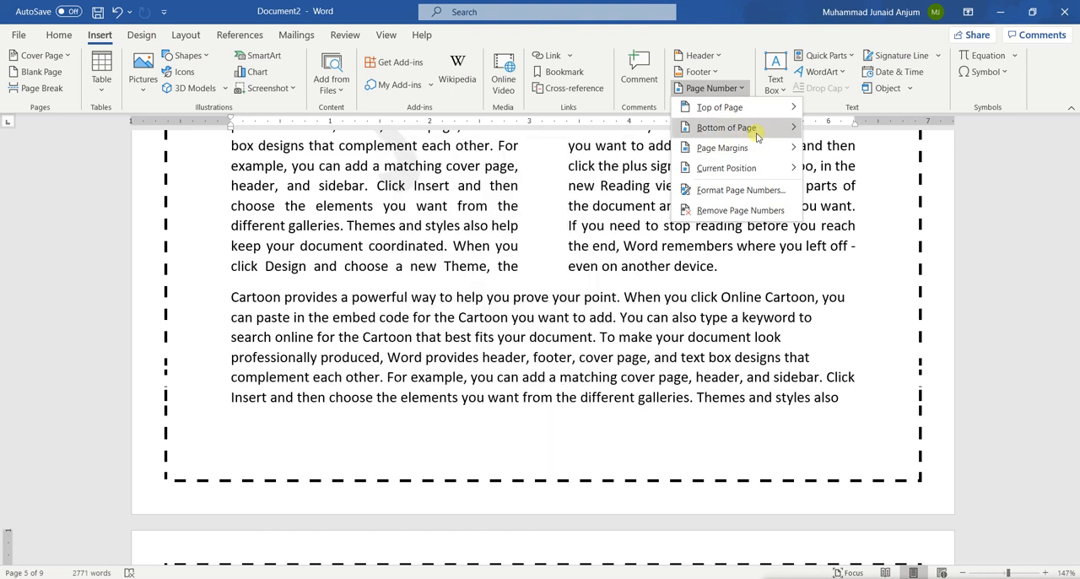
pyautogui.moveTo(726, 127)
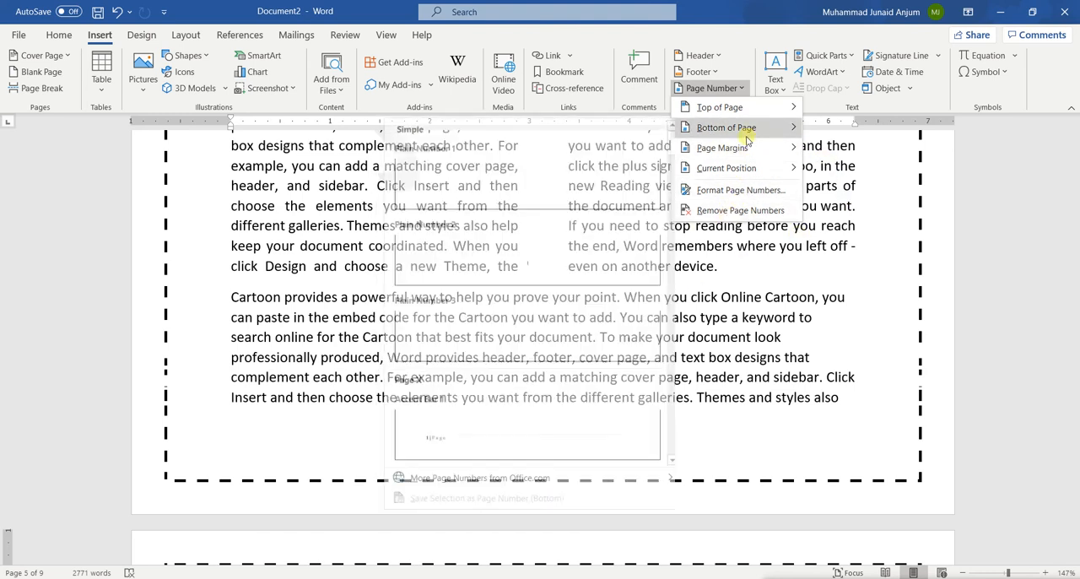
pyautogui.click(608, 330)
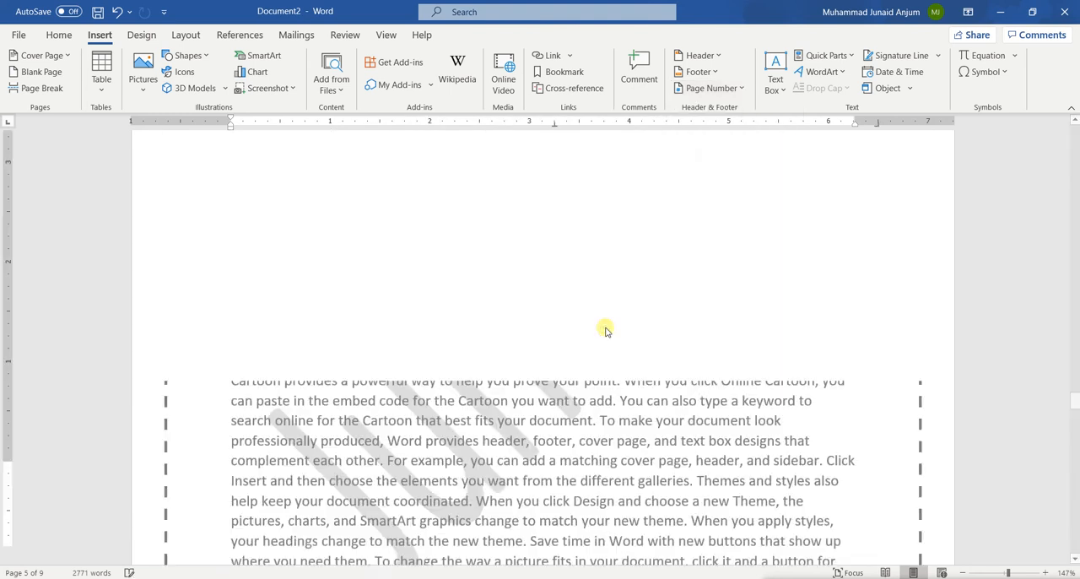
# Examine the footer page numbers on the Simple Table page and the following pages, and leave footer editing
pyautogui.scroll(-12, 607, 330)
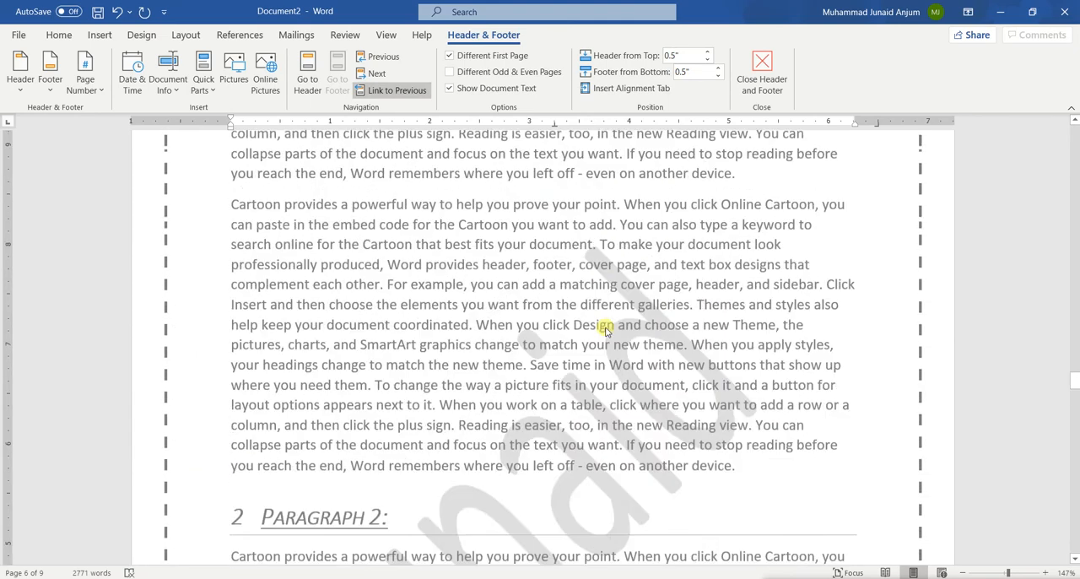
pyautogui.scroll(-8, 606, 331)
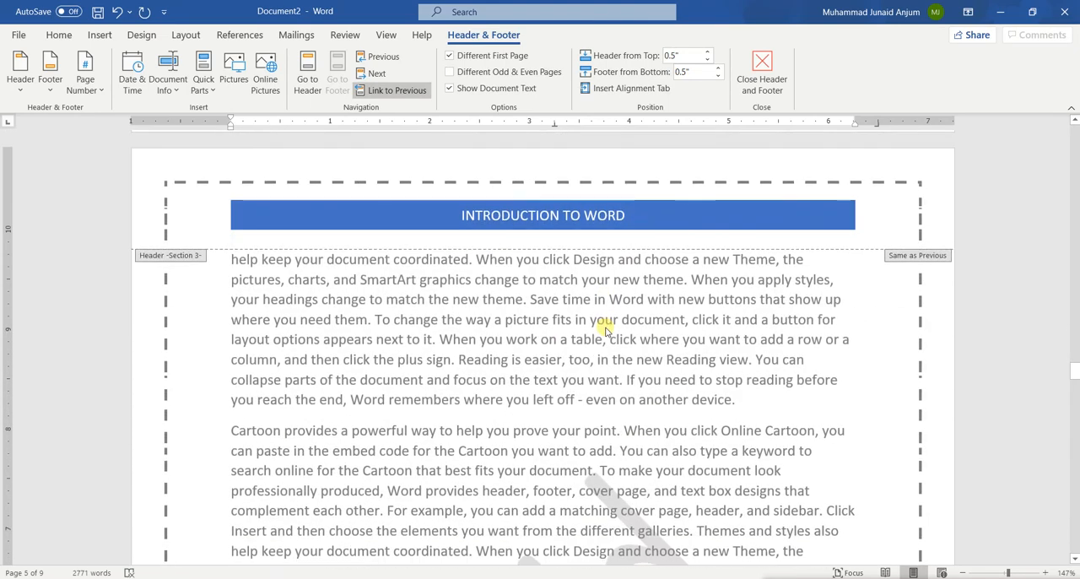
pyautogui.scroll(-3, 606, 331)
pyautogui.scroll(-15, 606, 330)
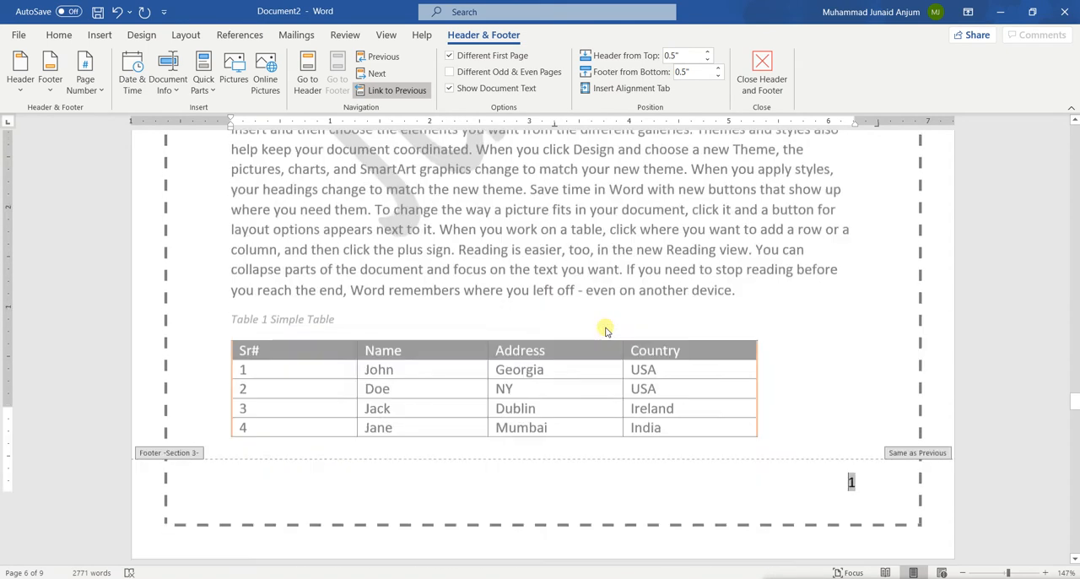
pyautogui.scroll(-10, 606, 331)
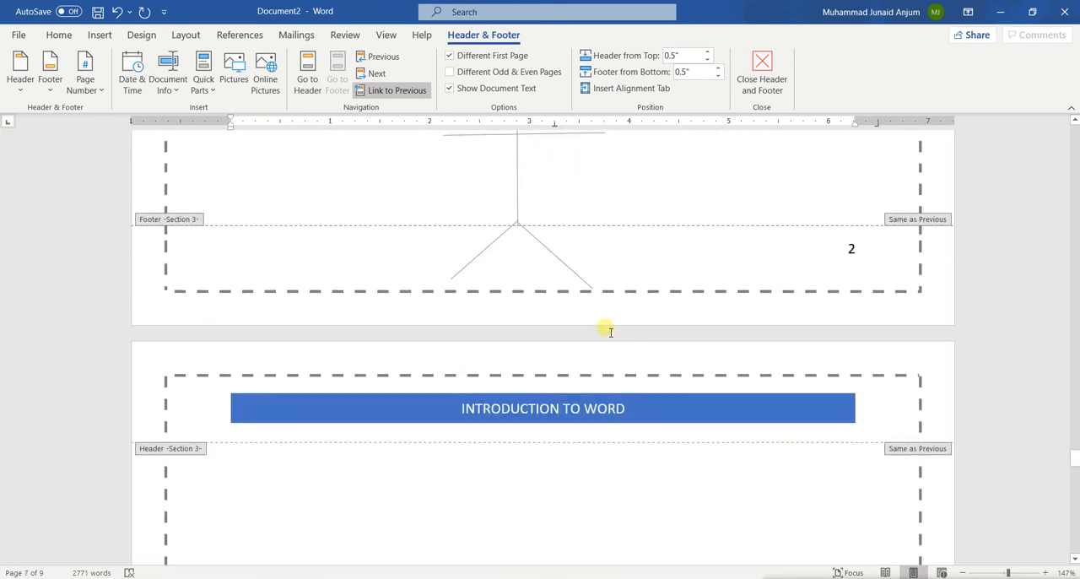
pyautogui.scroll(-5, 606, 330)
pyautogui.press('Escape')
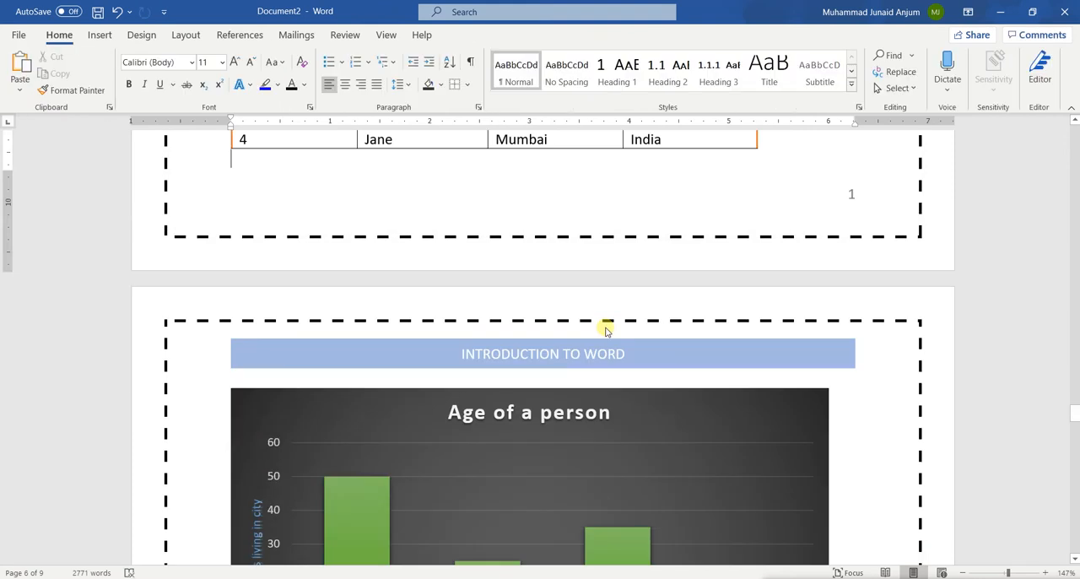
pyautogui.scroll(3, 606, 331)
pyautogui.scroll(-1, 606, 331)
pyautogui.scroll(2, 608, 331)
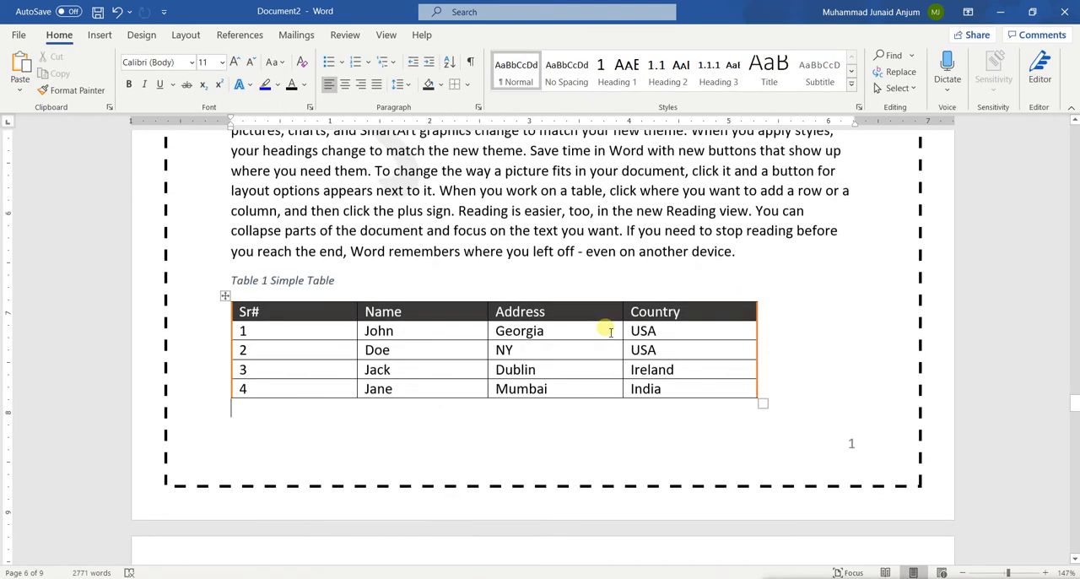
# Insert a table of figures with the Figure caption label below the table of contents
pyautogui.scroll(5, 612, 332)
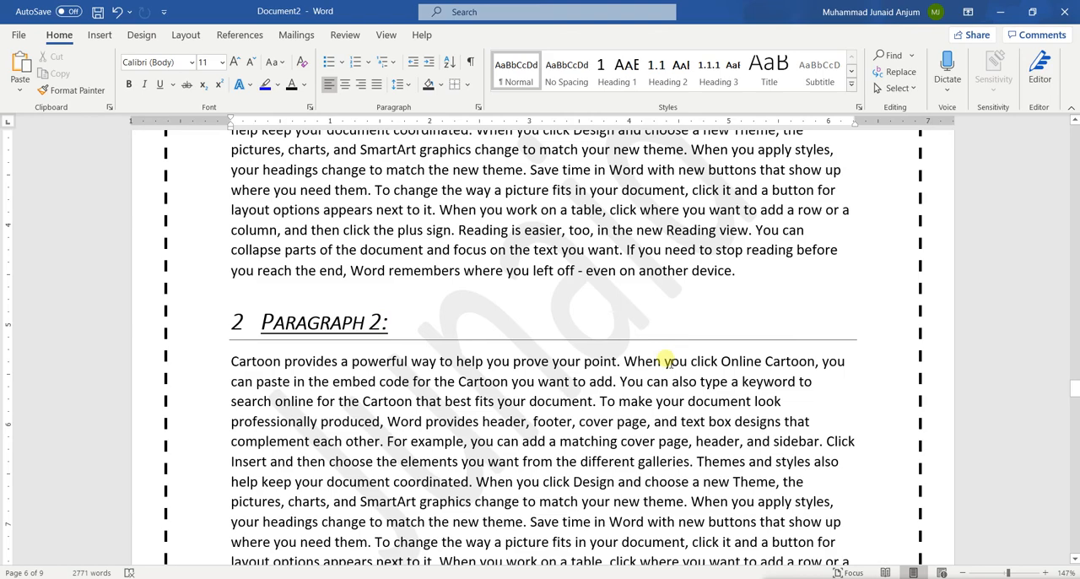
pyautogui.scroll(-6, 449, 206)
pyautogui.scroll(15, 455, 207)
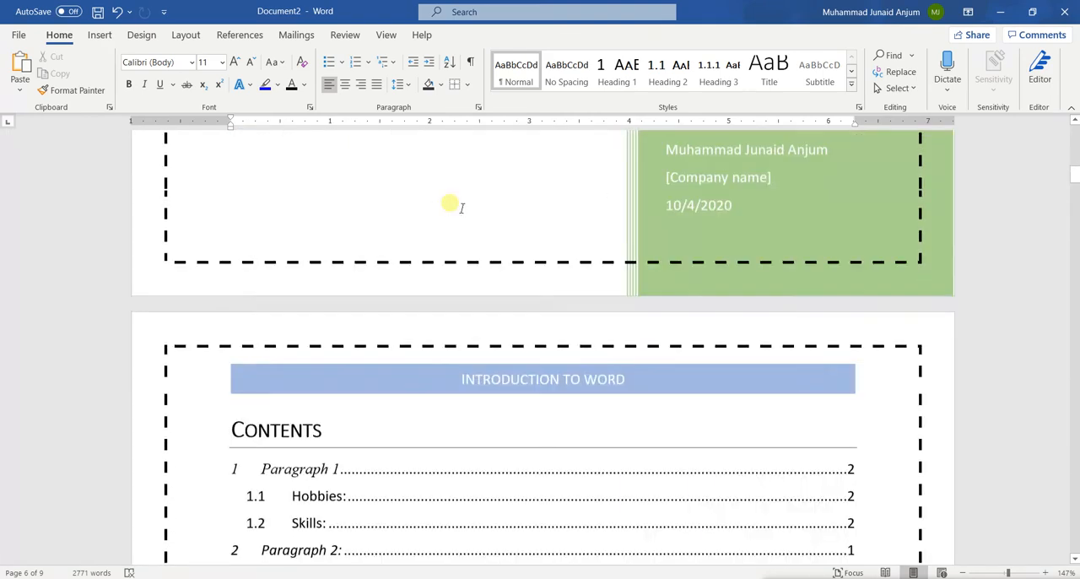
pyautogui.scroll(-3, 461, 208)
pyautogui.click(310, 374)
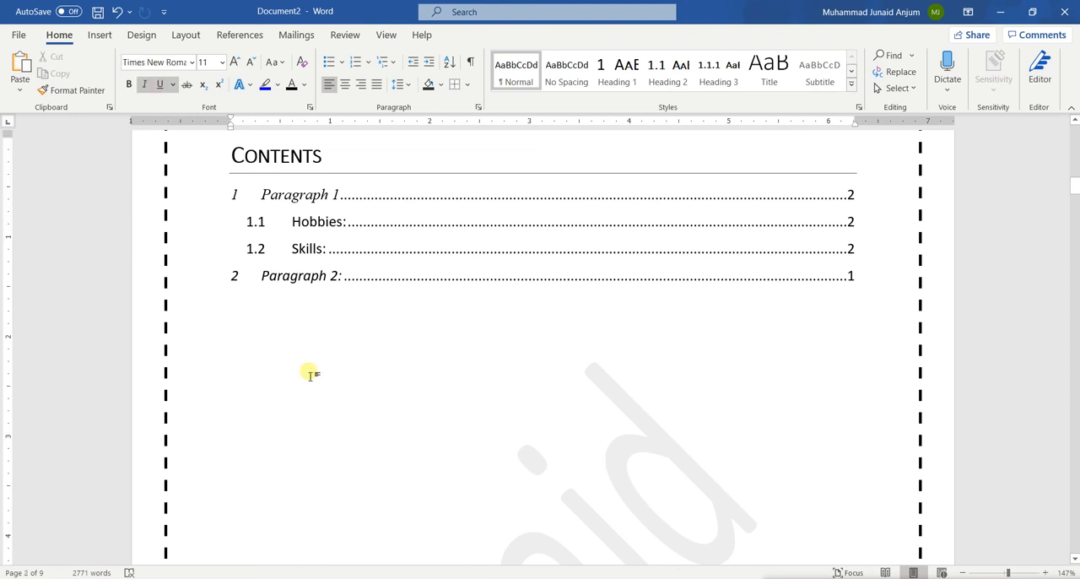
pyautogui.click(221, 34)
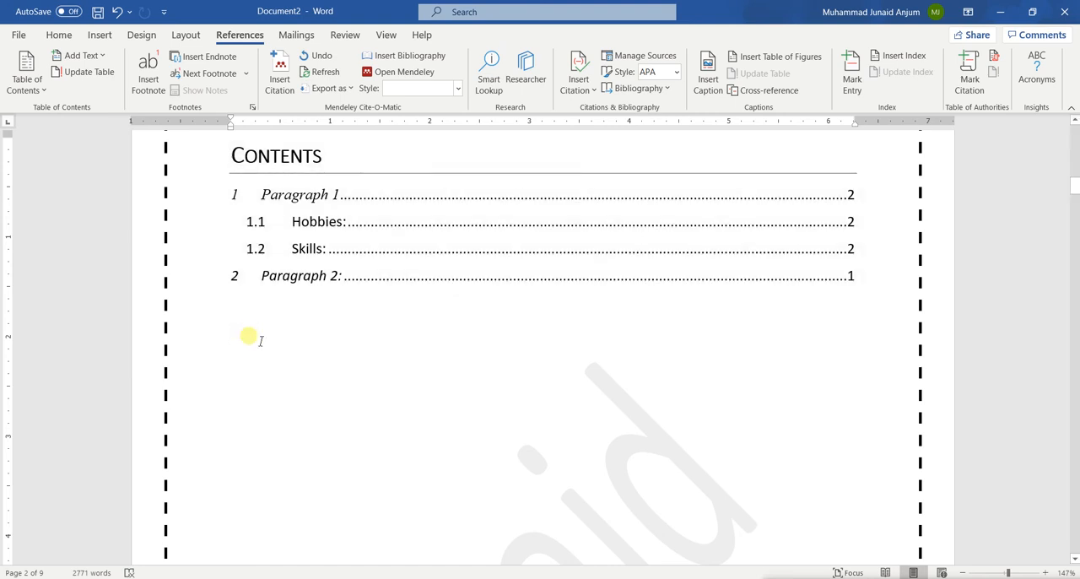
pyautogui.click(740, 52)
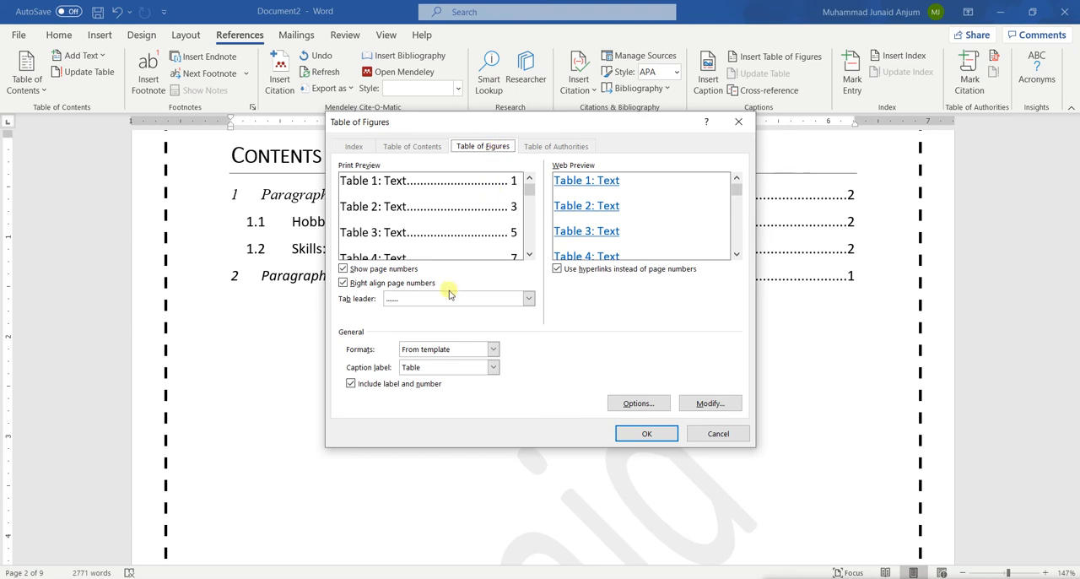
pyautogui.click(427, 368)
pyautogui.click(428, 368)
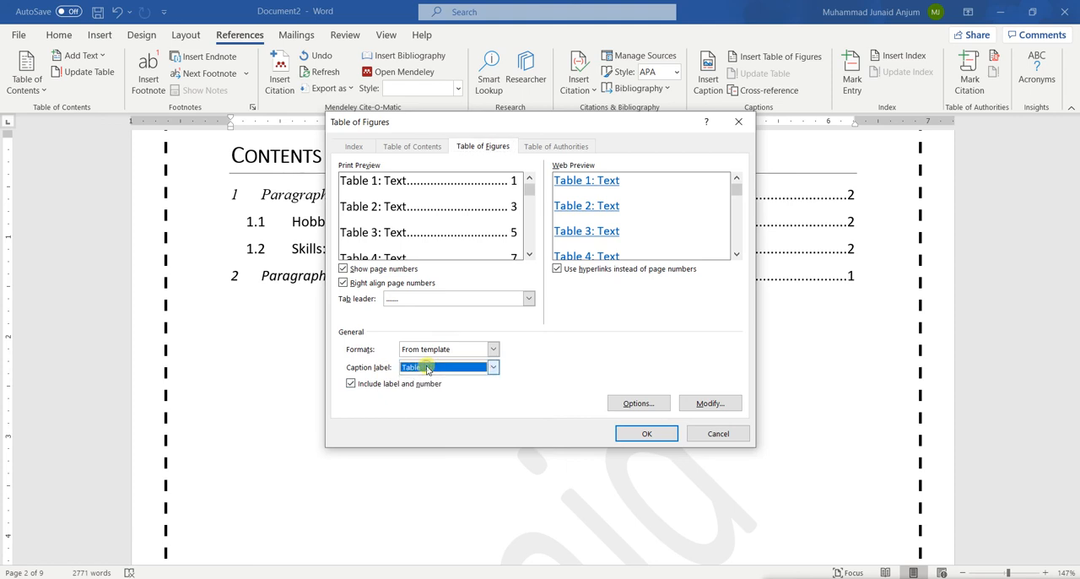
pyautogui.click(437, 372)
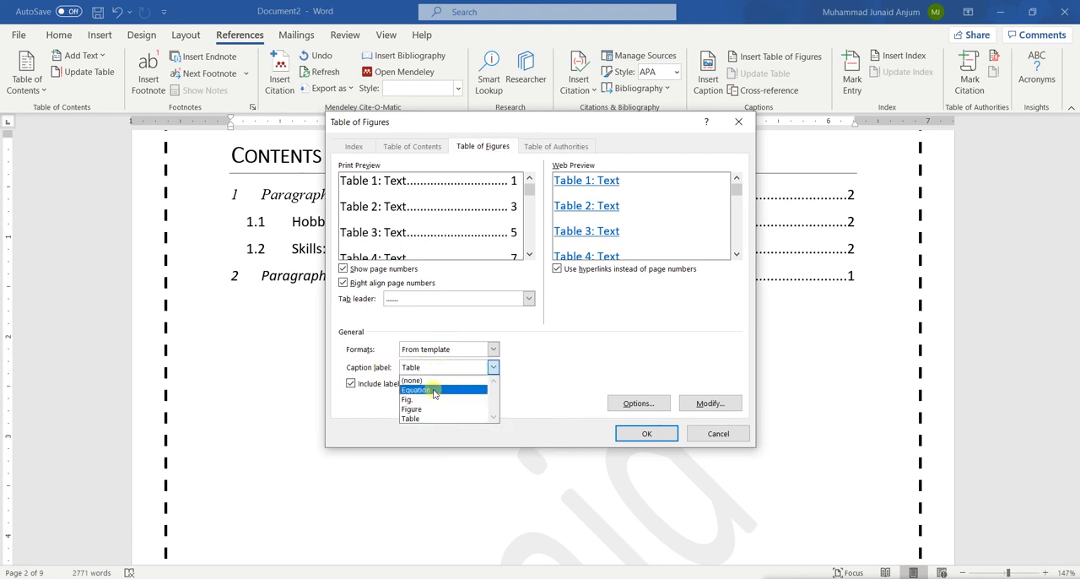
pyautogui.click(426, 409)
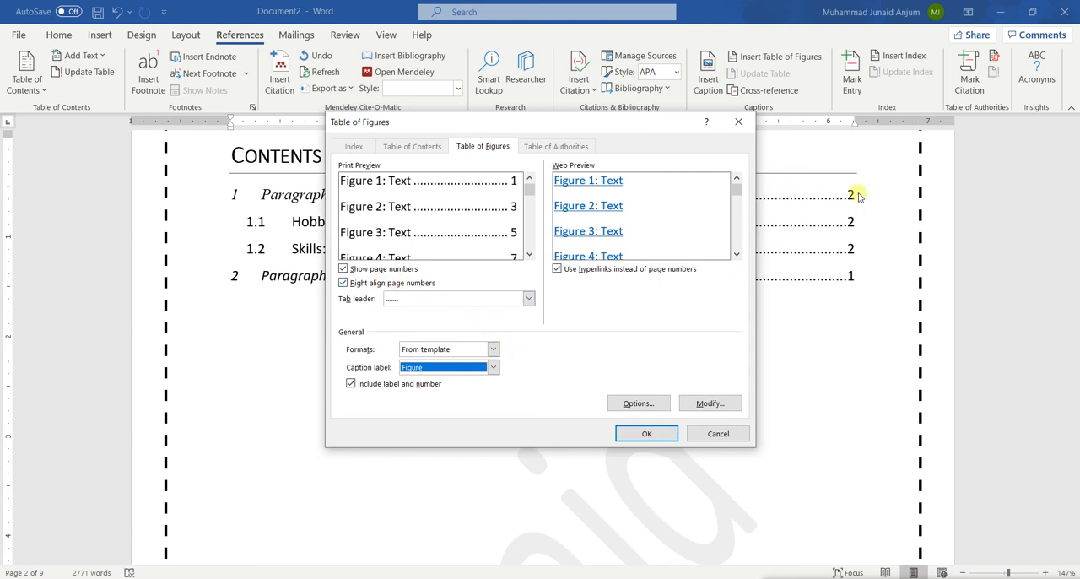
pyautogui.click(633, 435)
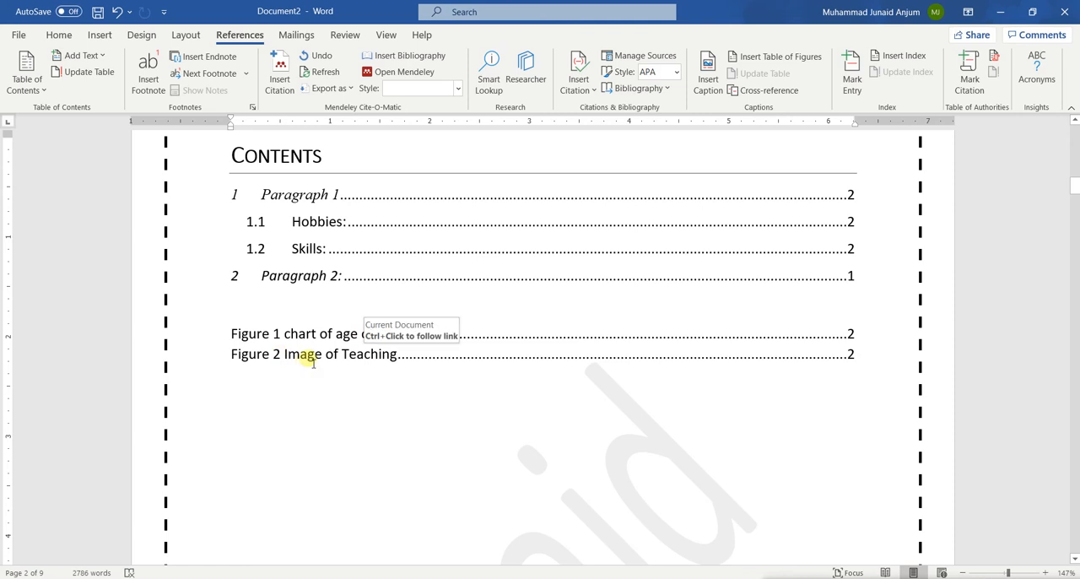
# Insert a second table of figures with the Table caption label below the list of figures
pyautogui.click(304, 409)
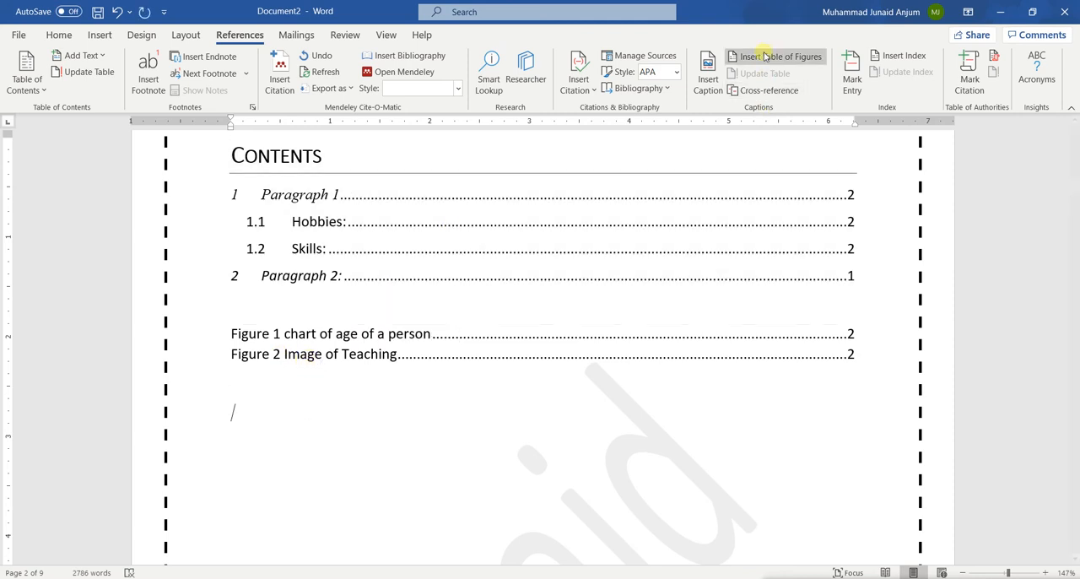
pyautogui.click(755, 57)
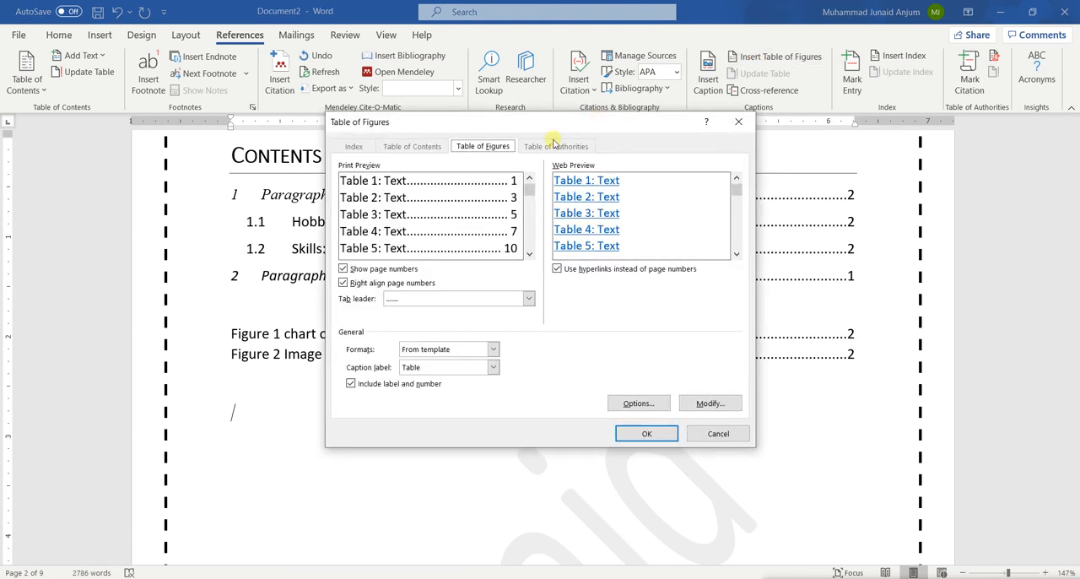
pyautogui.click(445, 368)
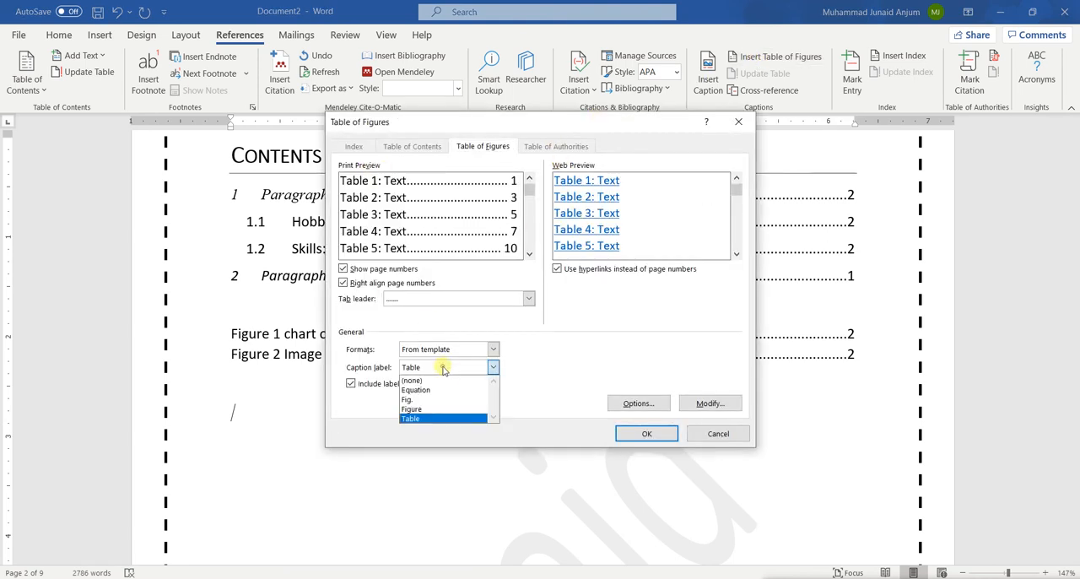
pyautogui.click(428, 419)
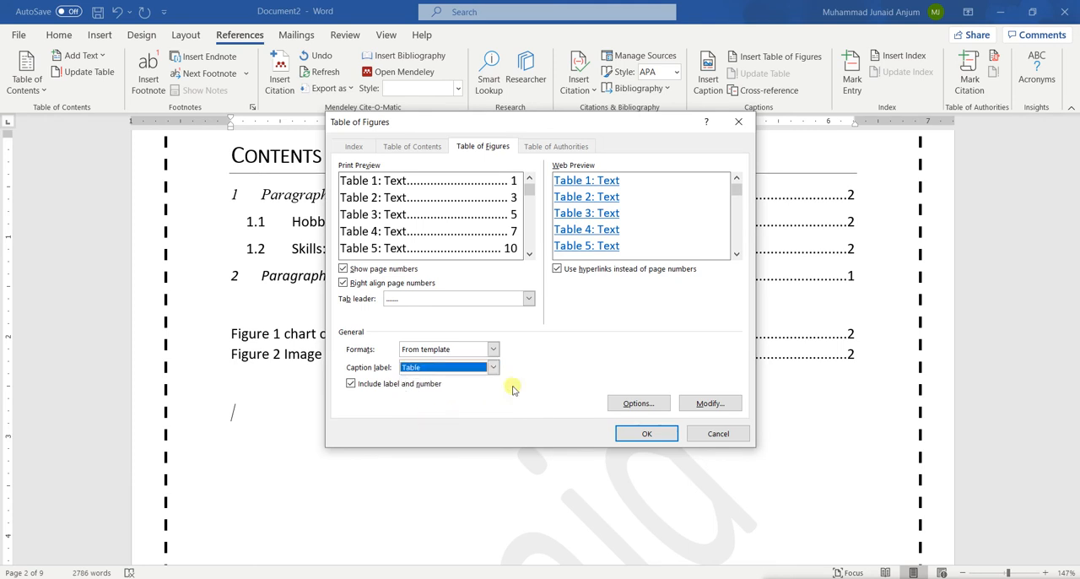
pyautogui.click(630, 437)
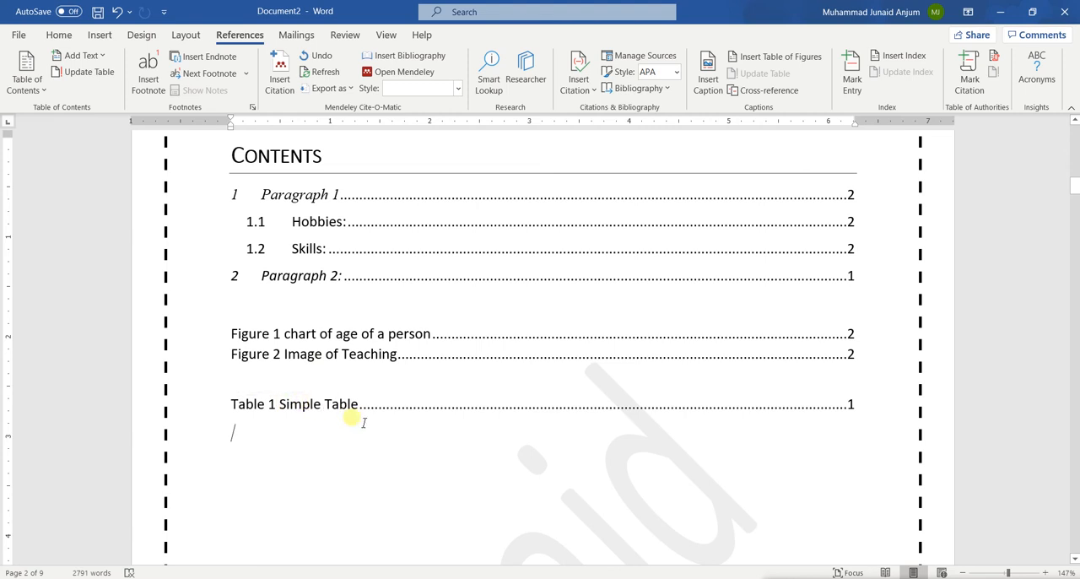
pyautogui.scroll(4, 354, 422)
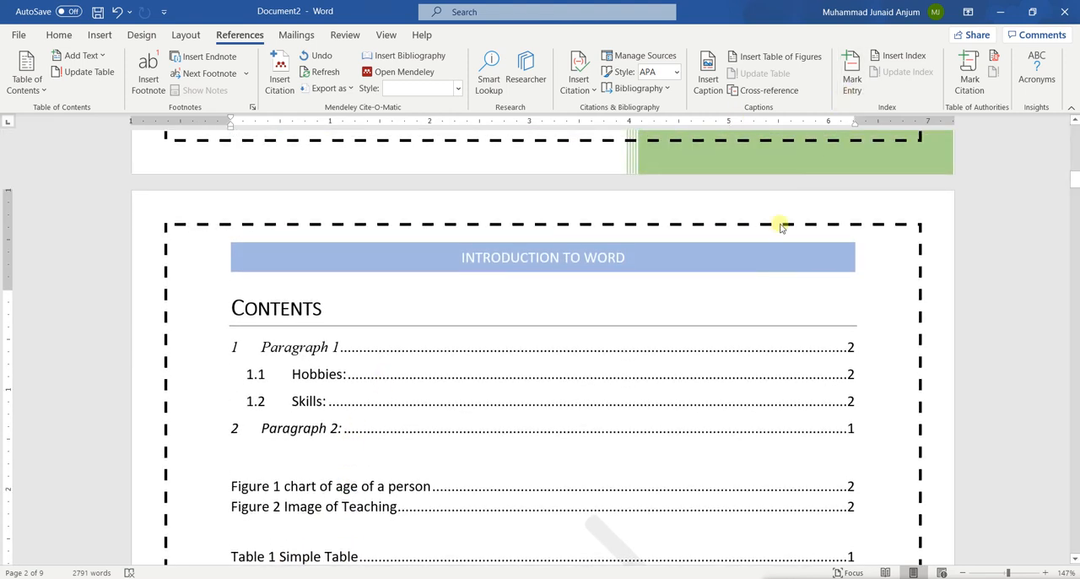
pyautogui.scroll(-2, 594, 304)
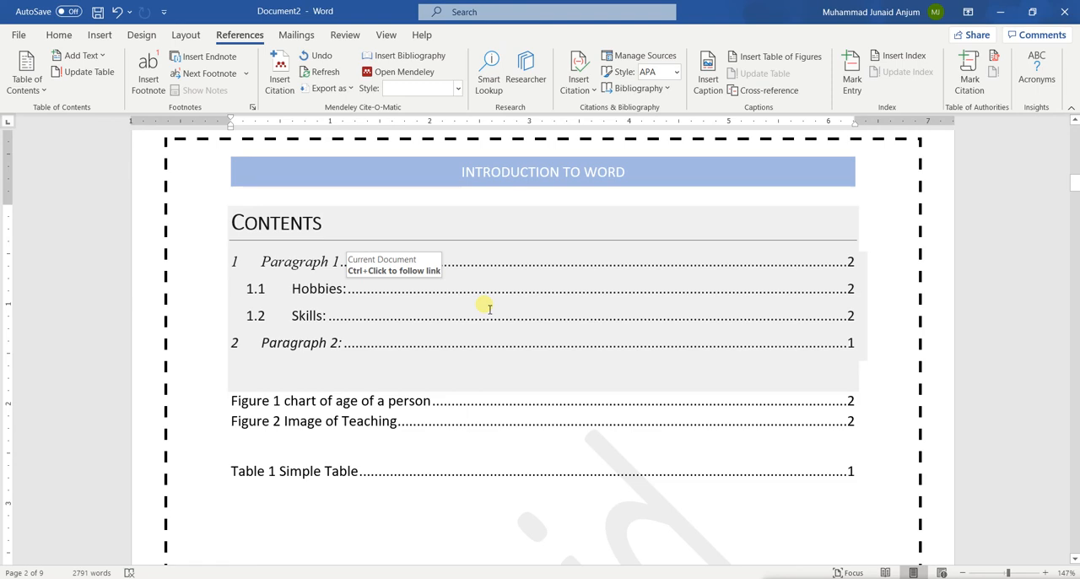
# Insert the first online picture from the Apple category below the Microsoft Word paragraph on the last page
pyautogui.scroll(-20, 487, 306)
pyautogui.scroll(-20, 488, 306)
pyautogui.scroll(-20, 490, 309)
pyautogui.scroll(5, 490, 309)
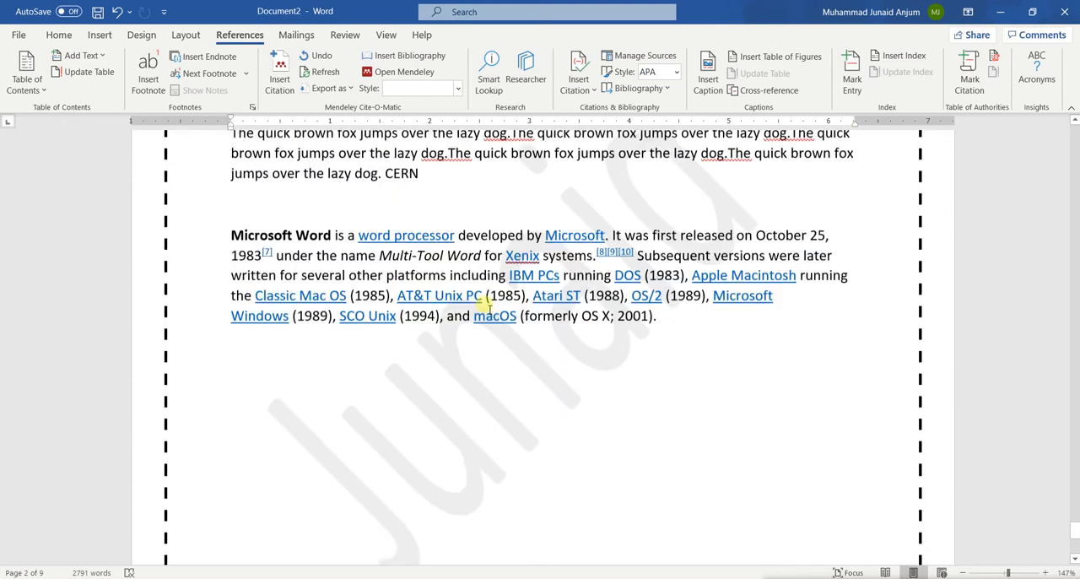
pyautogui.scroll(-1, 488, 306)
pyautogui.click(355, 393)
pyautogui.click(100, 36)
pyautogui.click(144, 87)
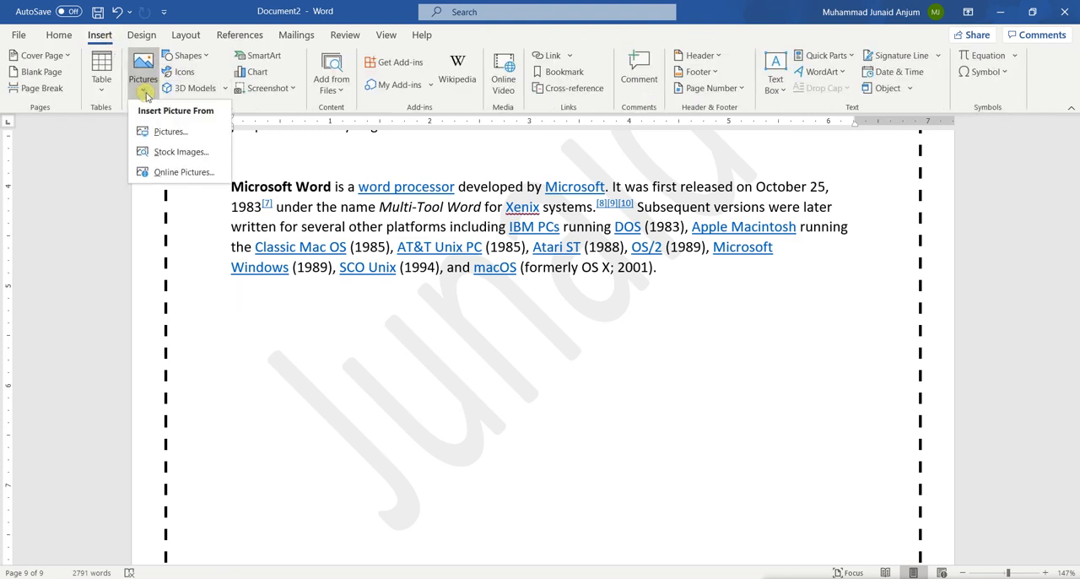
pyautogui.click(201, 173)
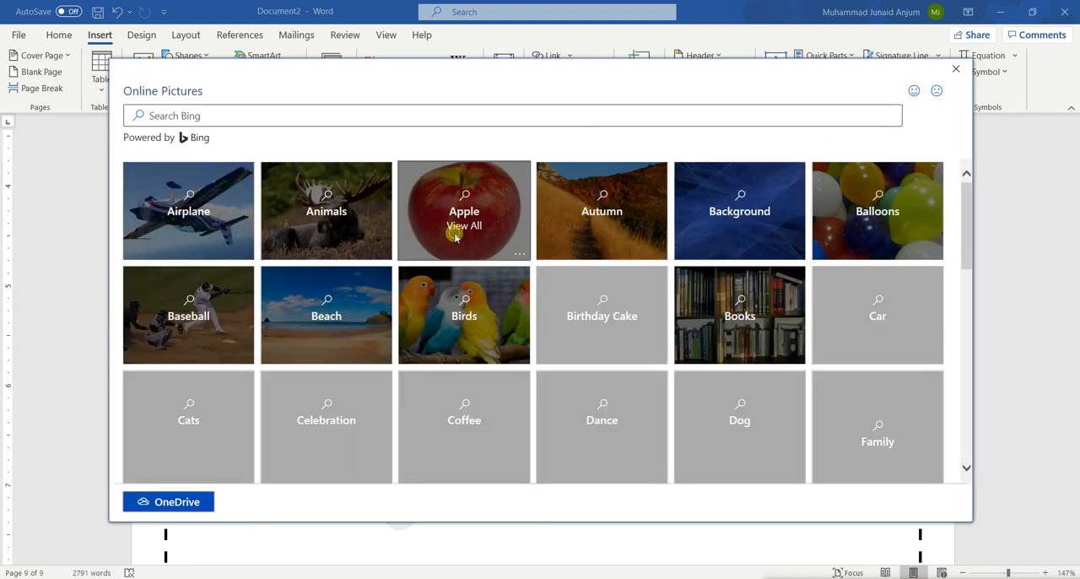
pyautogui.click(457, 236)
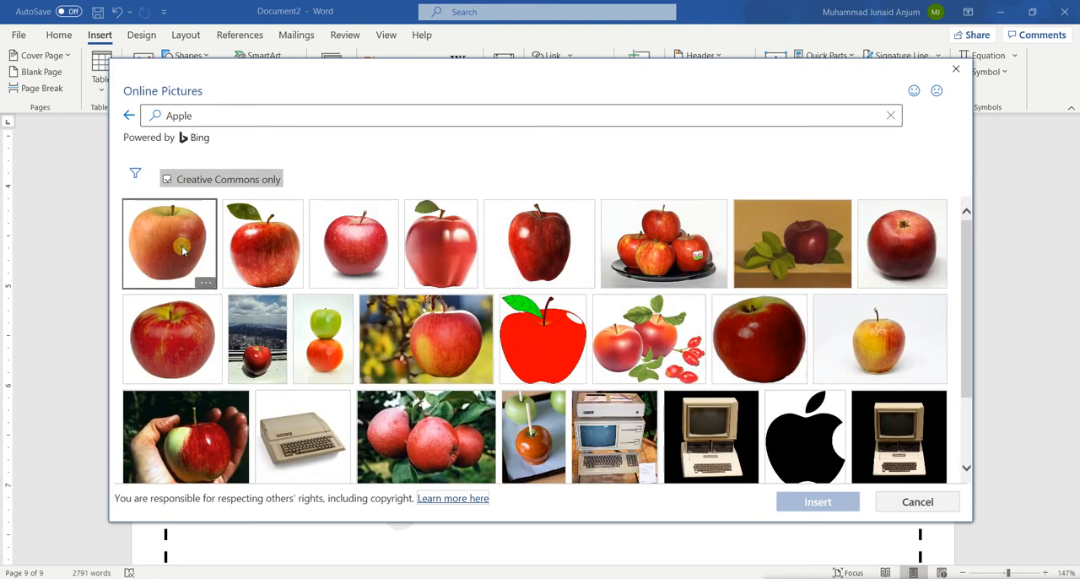
pyautogui.click(183, 250)
pyautogui.click(816, 499)
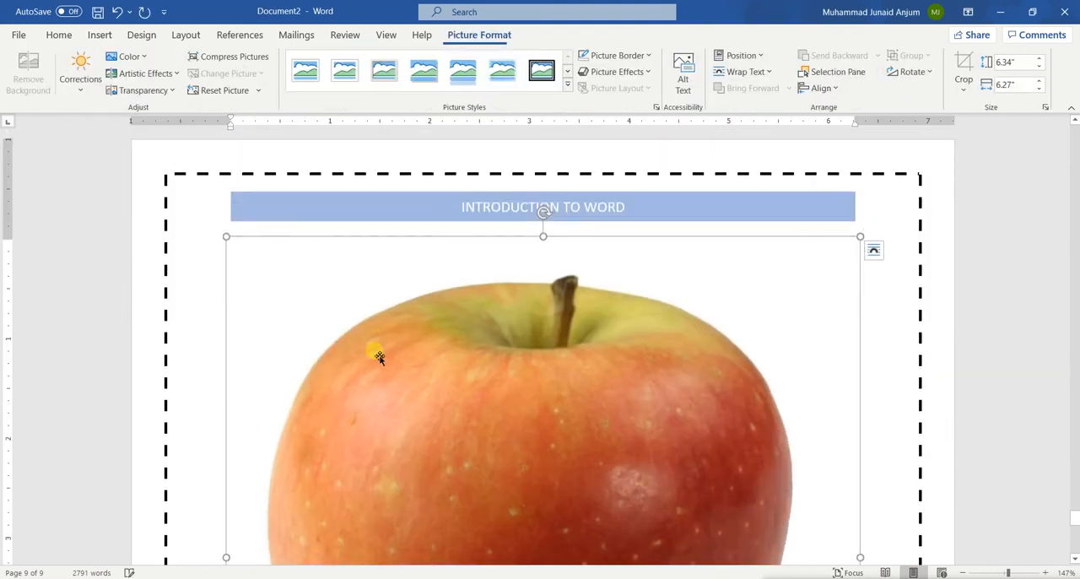
# Shrink the apple picture with its licence text to about 1.25 inches wide by 1.81 inches high
pyautogui.moveTo(861, 237); pyautogui.dragTo(548, 478)
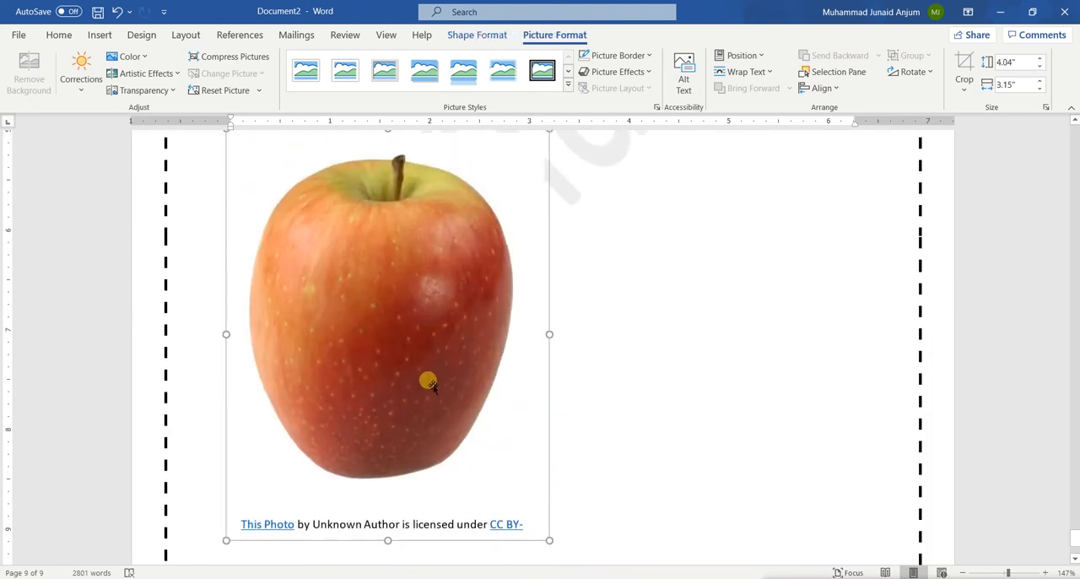
pyautogui.moveTo(226, 537); pyautogui.dragTo(420, 314)
pyautogui.click(308, 258)
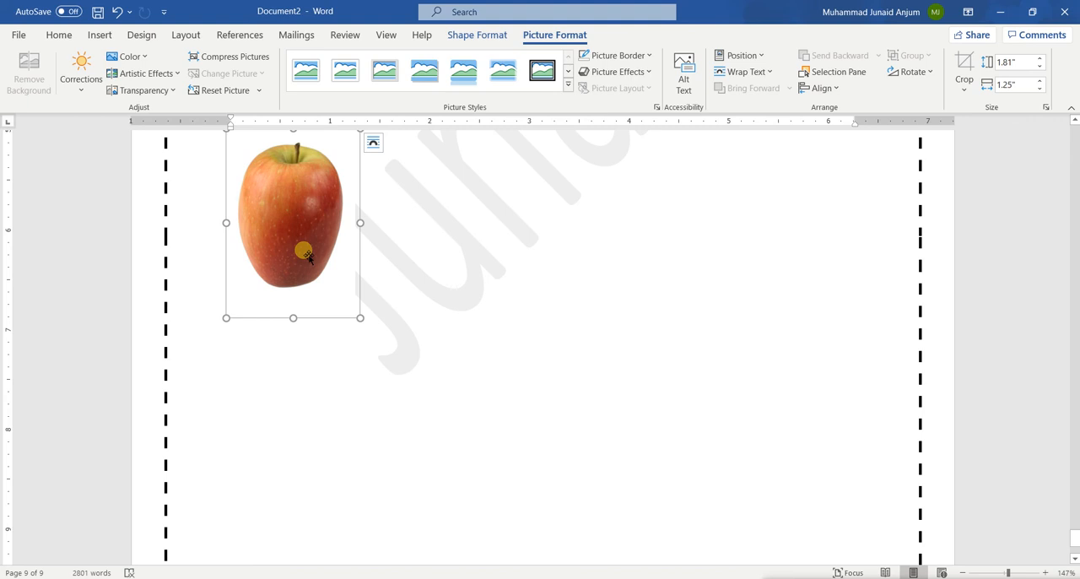
pyautogui.scroll(5, 308, 258)
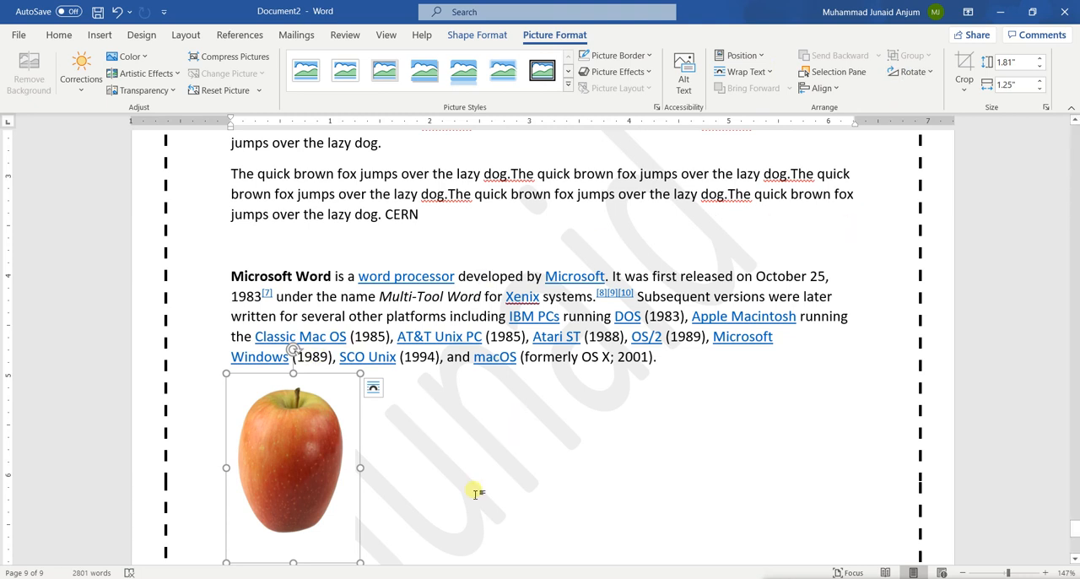
pyautogui.scroll(-3, 478, 492)
# Write the caption "Figure 3 An Apple" as plain text on a line below the apple picture
pyautogui.click(302, 323)
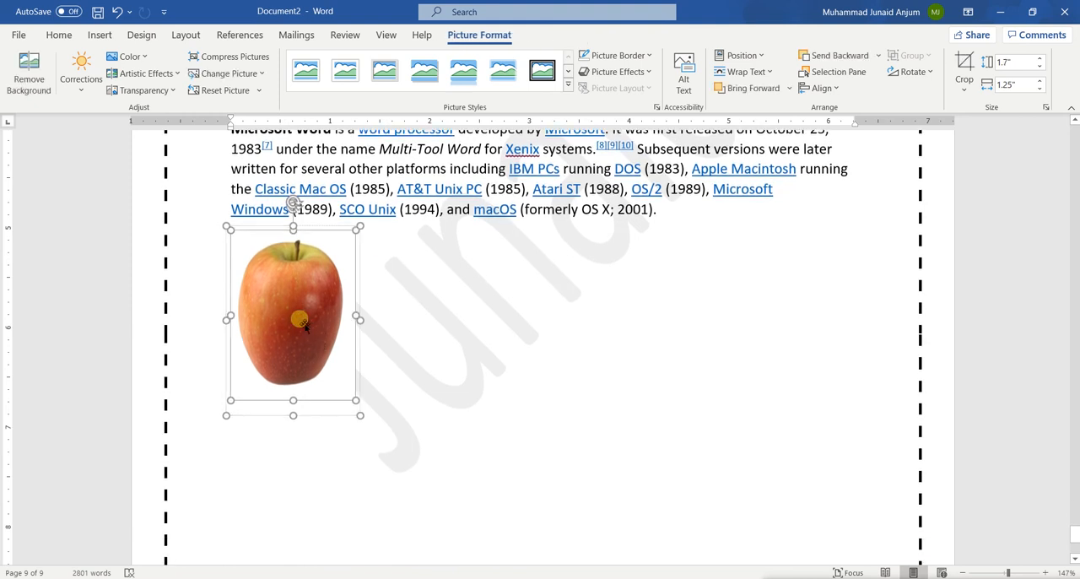
pyautogui.click(61, 36)
pyautogui.click(436, 320)
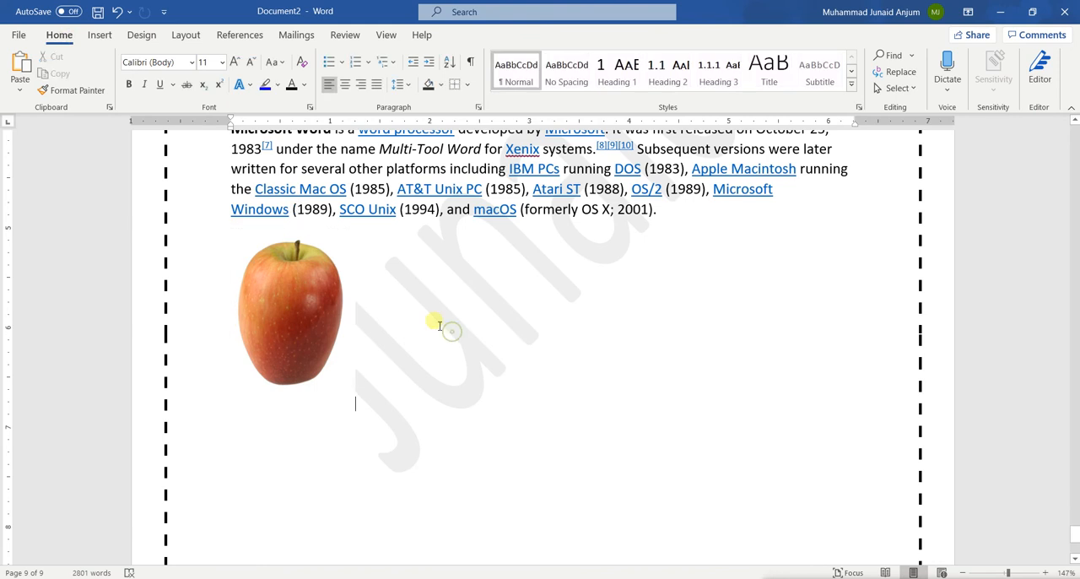
pyautogui.click(332, 270)
pyautogui.click(480, 318)
pyautogui.press('Left')
pyautogui.press('Left')
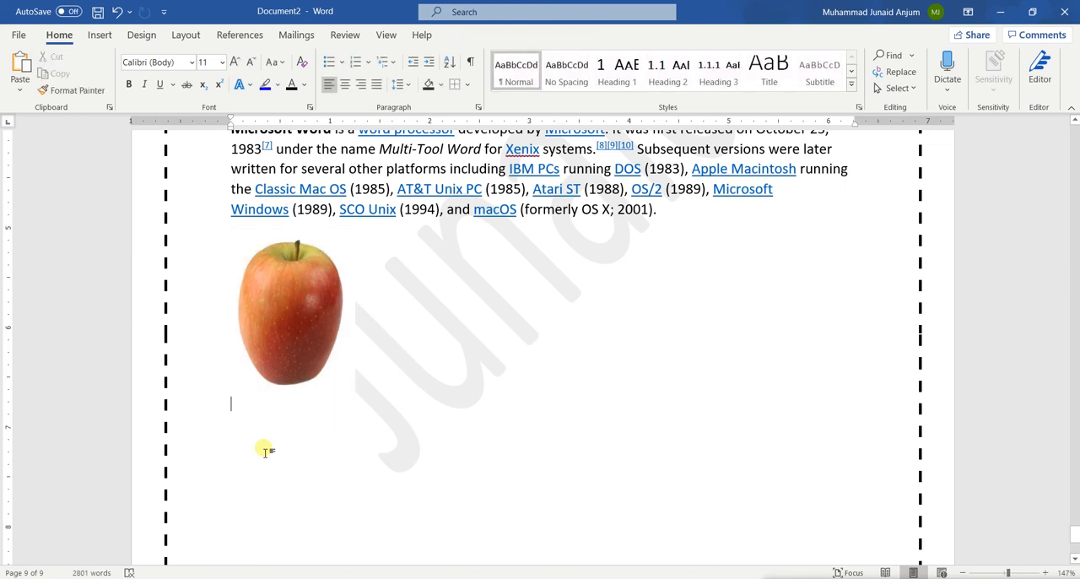
pyautogui.write('f=')
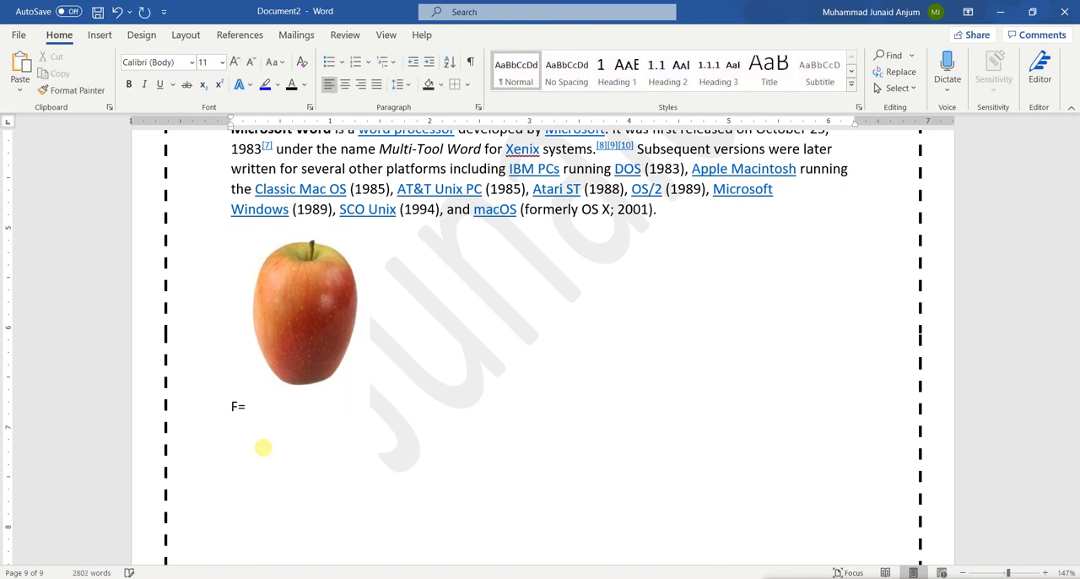
pyautogui.press('BackSpace')
pyautogui.press('BackSpace')
pyautogui.press('Return')
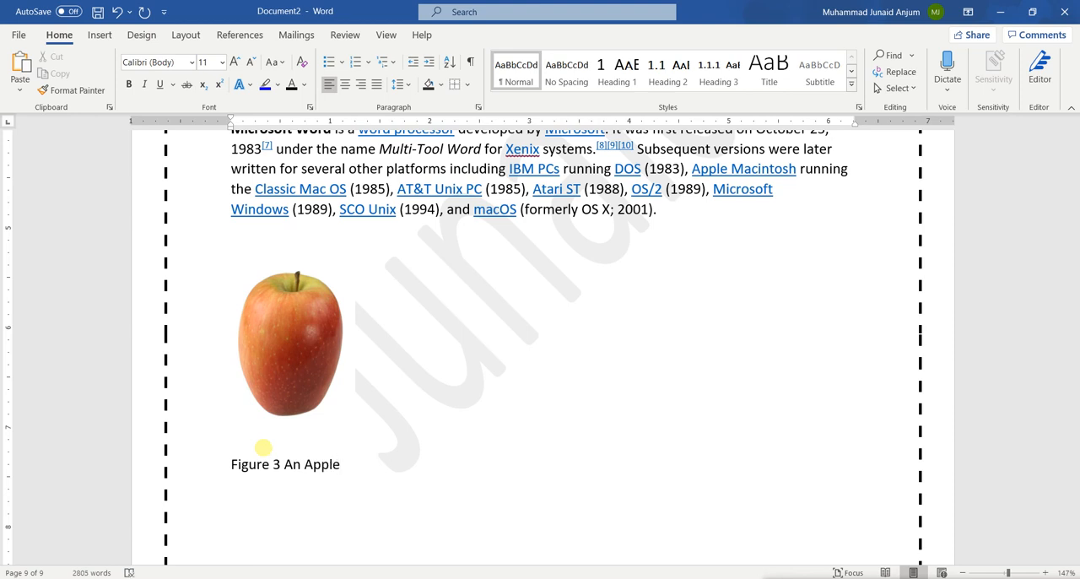
# Center the "Figure 3 An Apple" caption and try to move the apple picture above it
pyautogui.scroll(1, 467, 362)
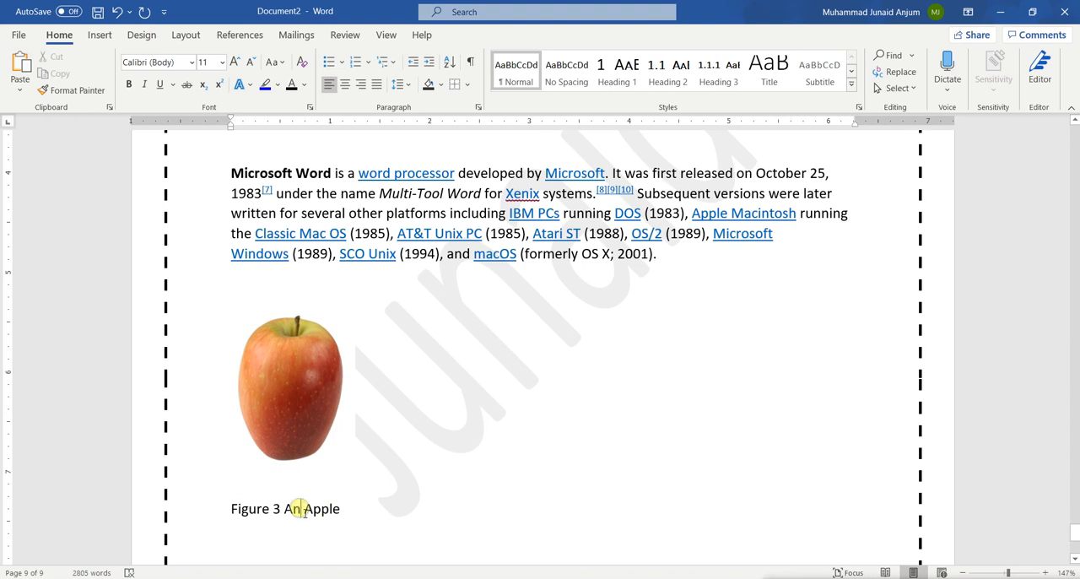
pyautogui.hotkey('ctrl', 'e')
pyautogui.moveTo(309, 427); pyautogui.dragTo(514, 434)
# Try Through text wrapping on the apple picture, move it toward the page center, and undo both changes
pyautogui.click(312, 375)
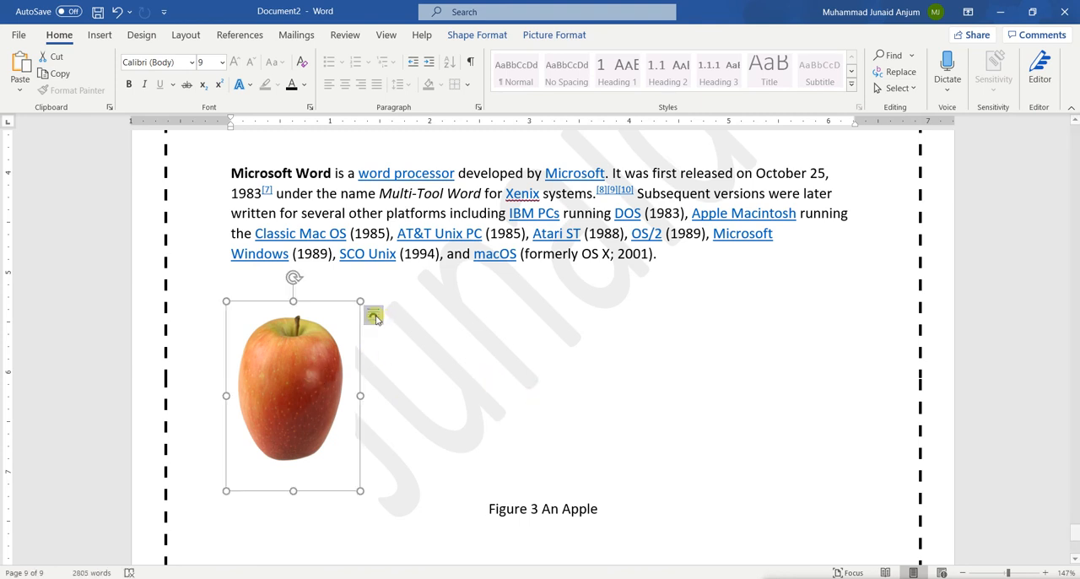
pyautogui.click(374, 316)
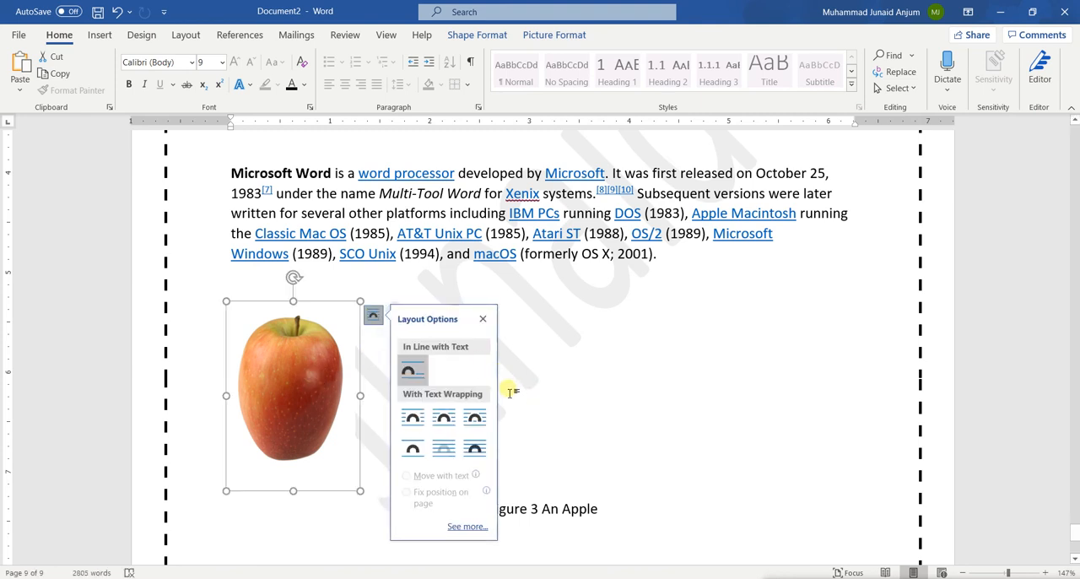
pyautogui.click(474, 418)
pyautogui.moveTo(319, 378); pyautogui.dragTo(501, 413)
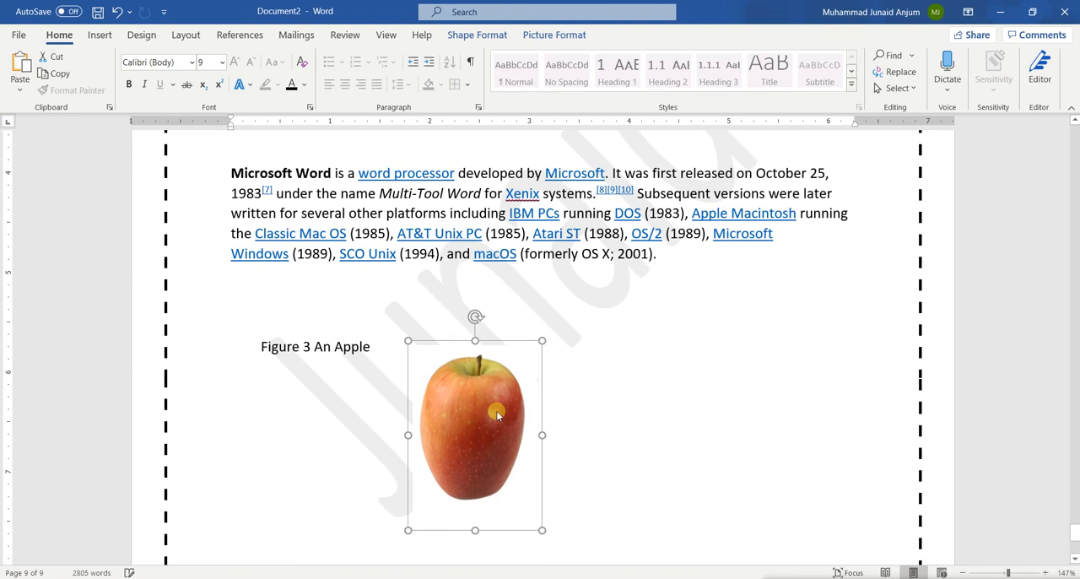
pyautogui.hotkey('ctrl', 'z')
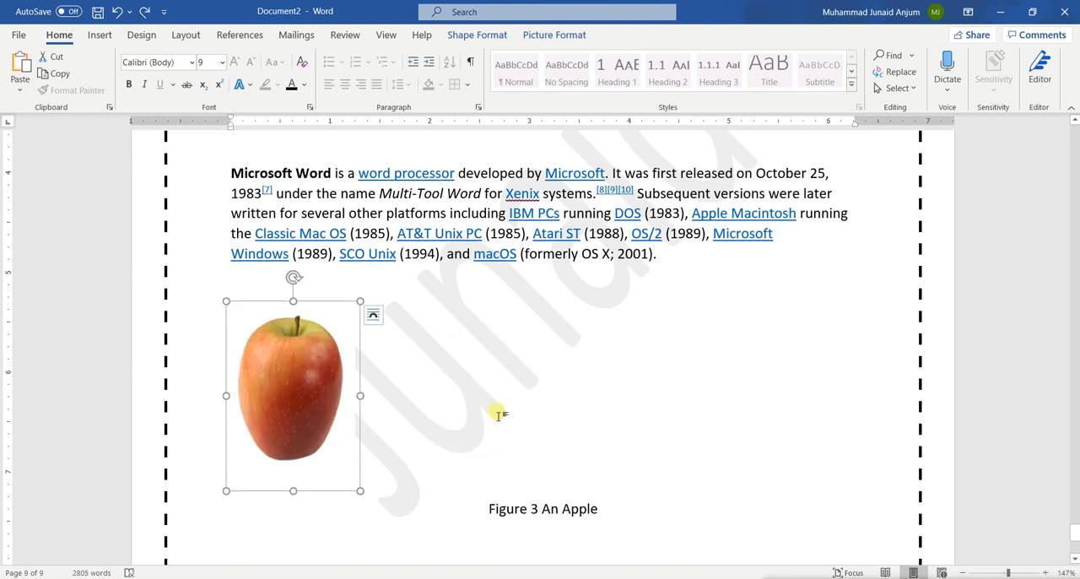
# Undo the centering of the "Figure 3 An Apple" caption
pyautogui.click(550, 476)
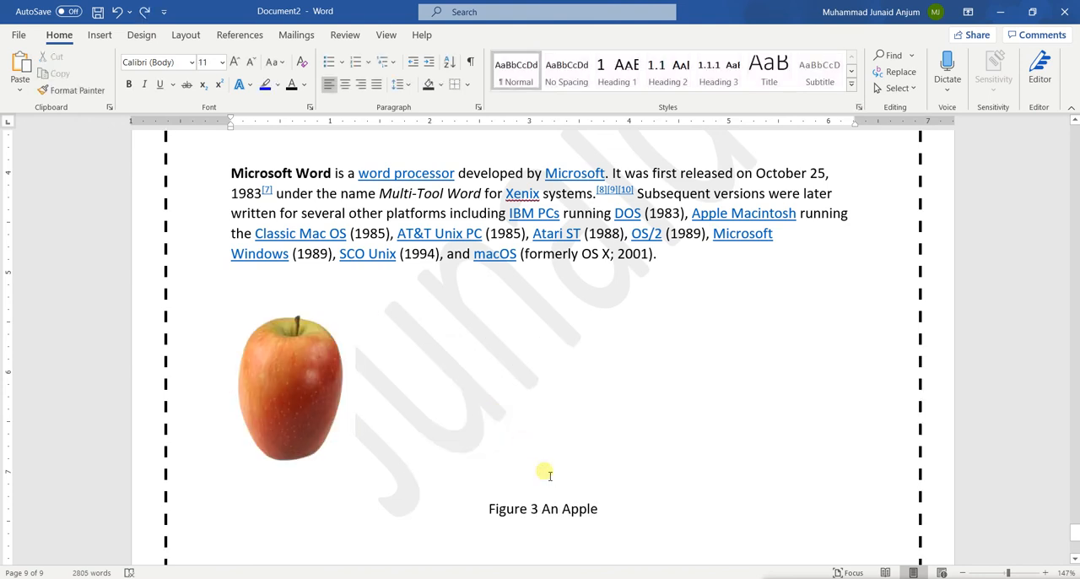
pyautogui.hotkey('ctrl', 'z')
pyautogui.scroll(20, 549, 475)
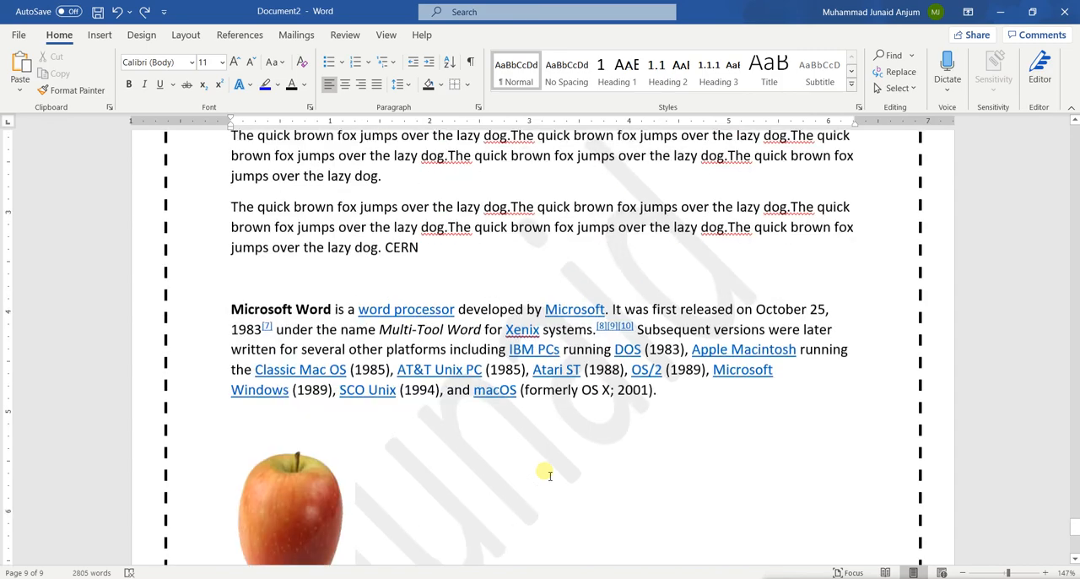
# Update the entire list of figures to check whether the plain-text apple caption is picked up
pyautogui.scroll(15, 544, 473)
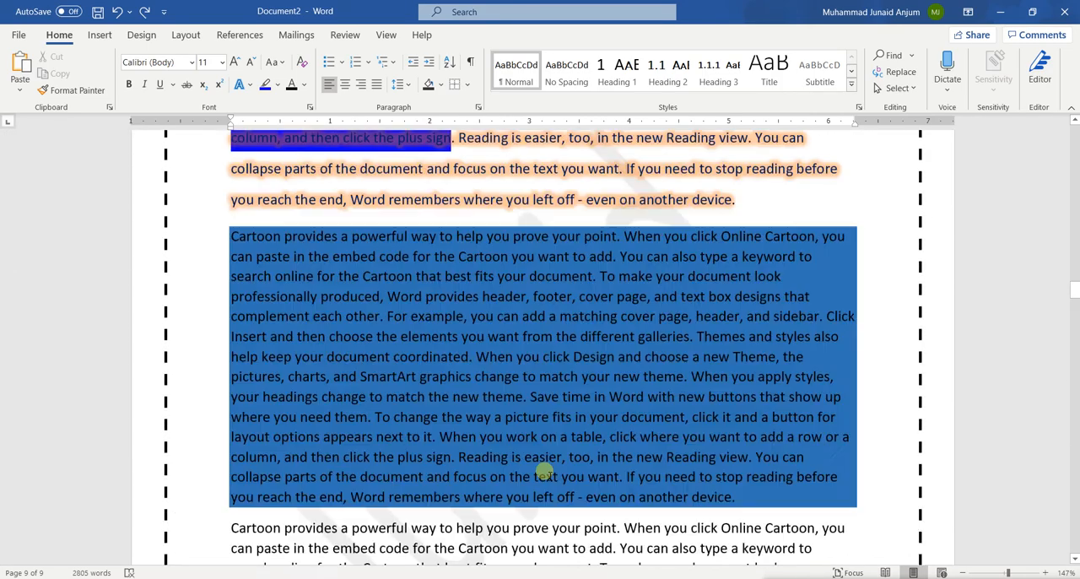
pyautogui.scroll(-8, 547, 474)
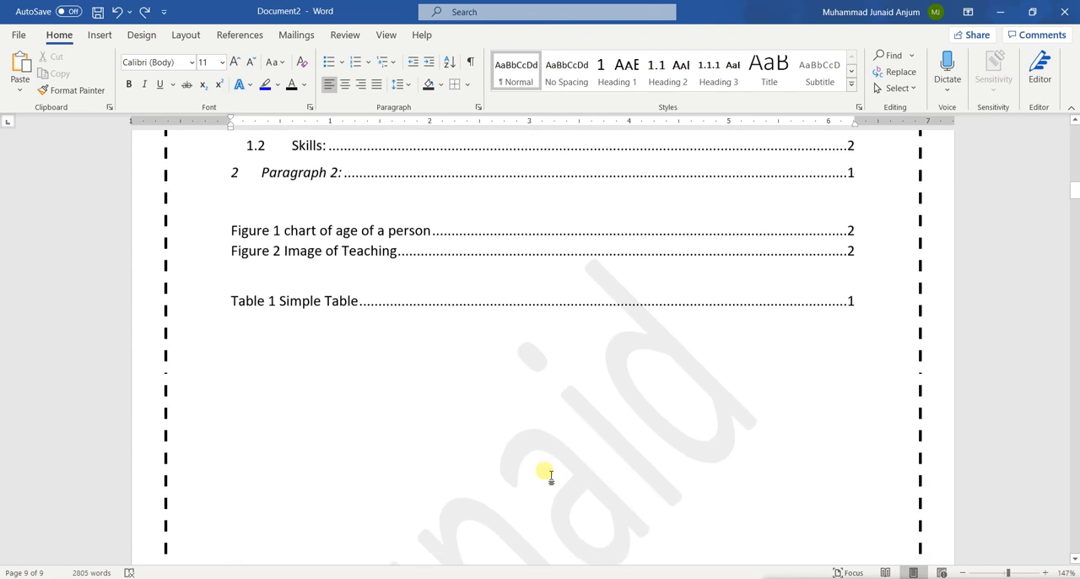
pyautogui.click(321, 248)
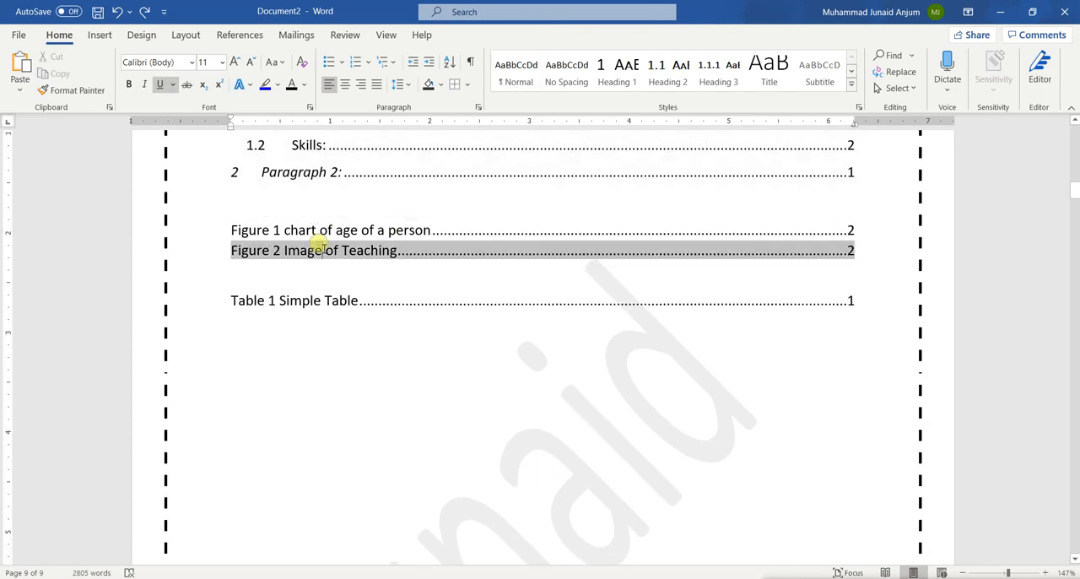
pyautogui.click(275, 229)
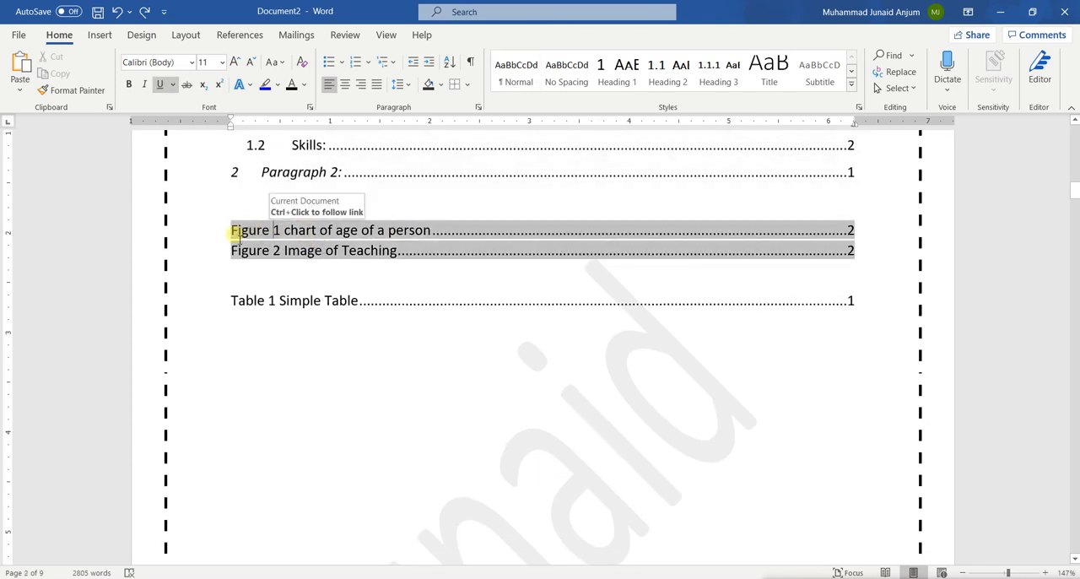
pyautogui.rightClick(237, 236)
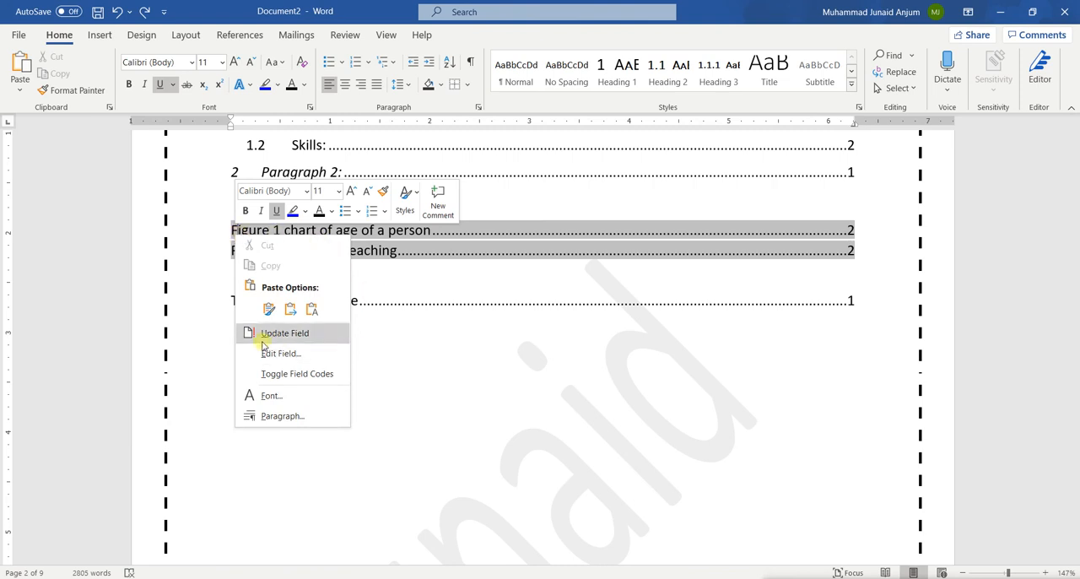
pyautogui.click(311, 335)
pyautogui.click(487, 297)
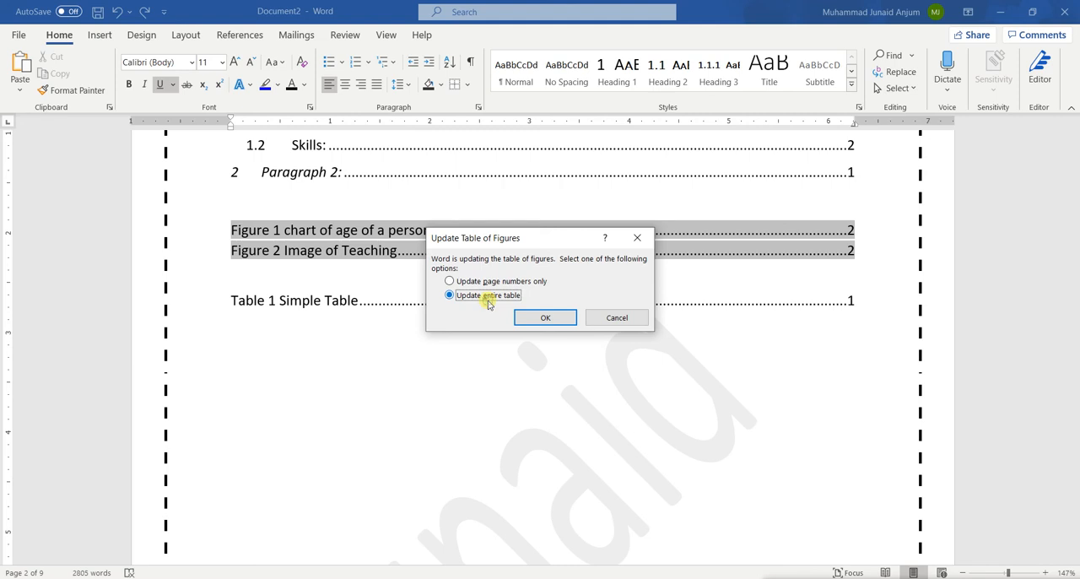
pyautogui.click(545, 317)
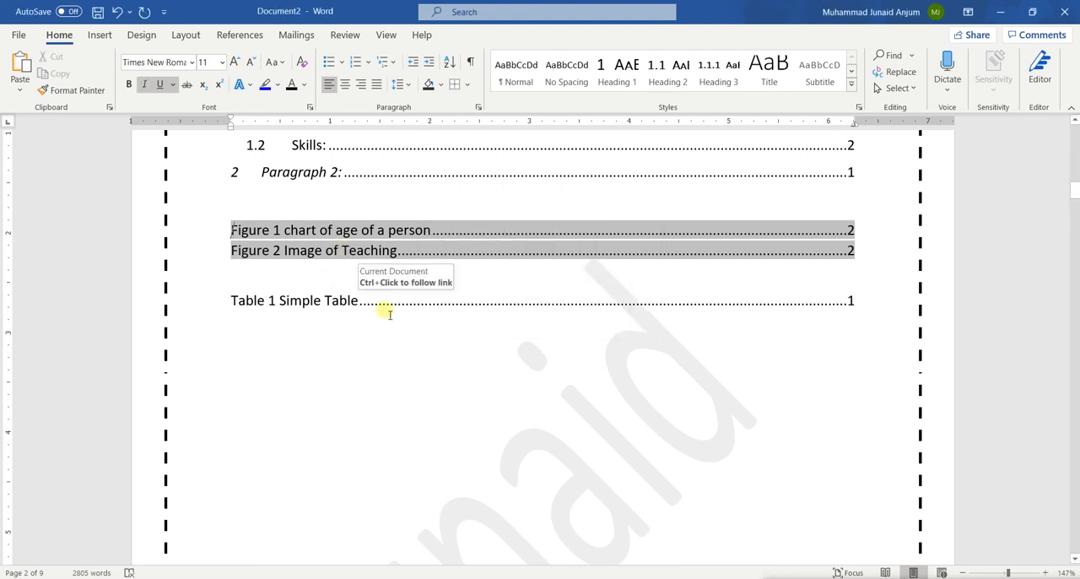
# Insert a caption below the apple picture with the Figure label and the text "An Red Apple"
pyautogui.scroll(-20, 389, 314)
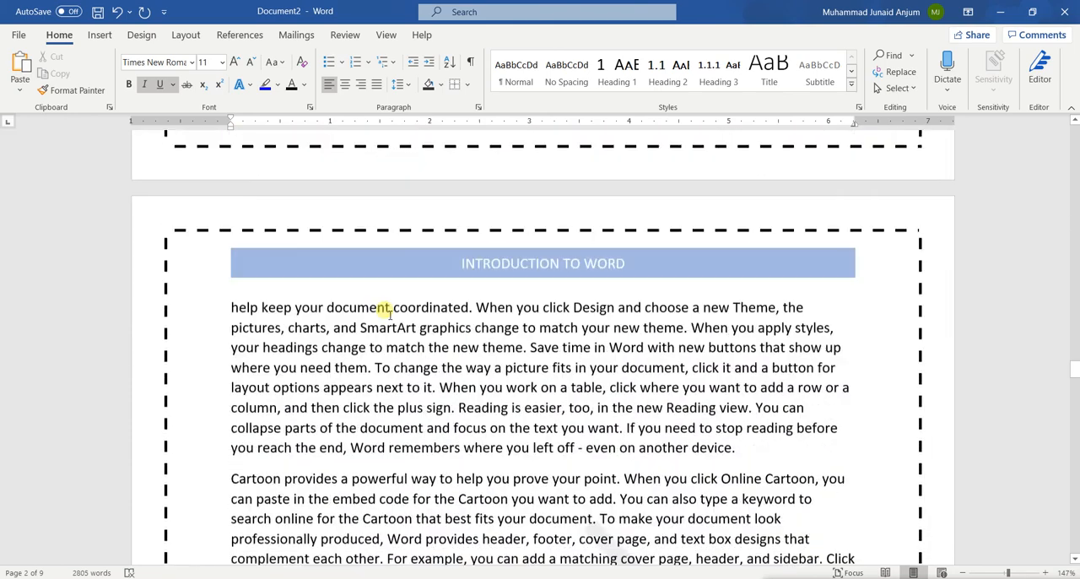
pyautogui.scroll(-20, 390, 312)
pyautogui.click(325, 253)
pyautogui.rightClick(307, 234)
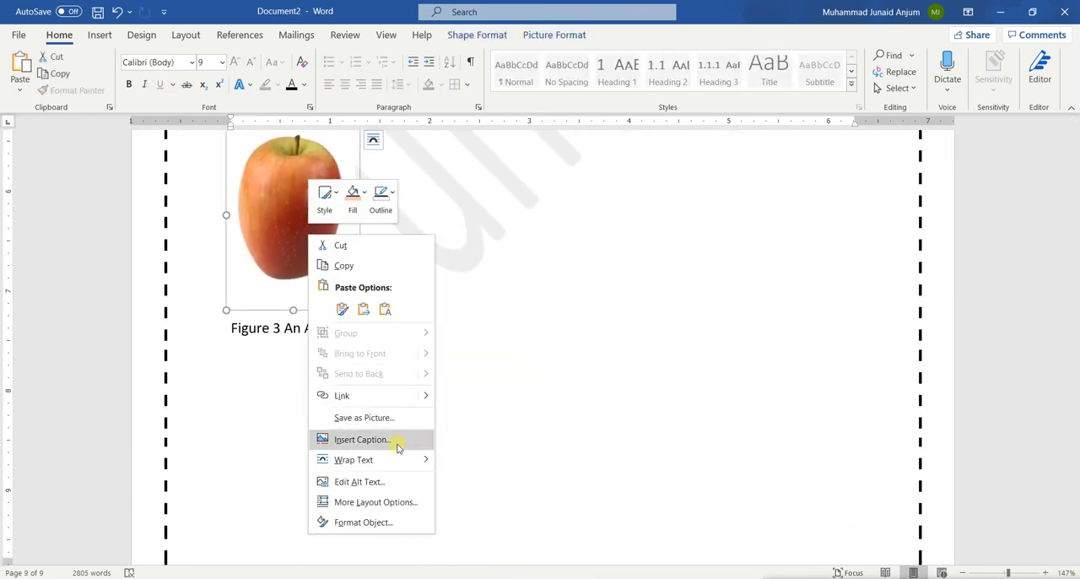
pyautogui.click(362, 440)
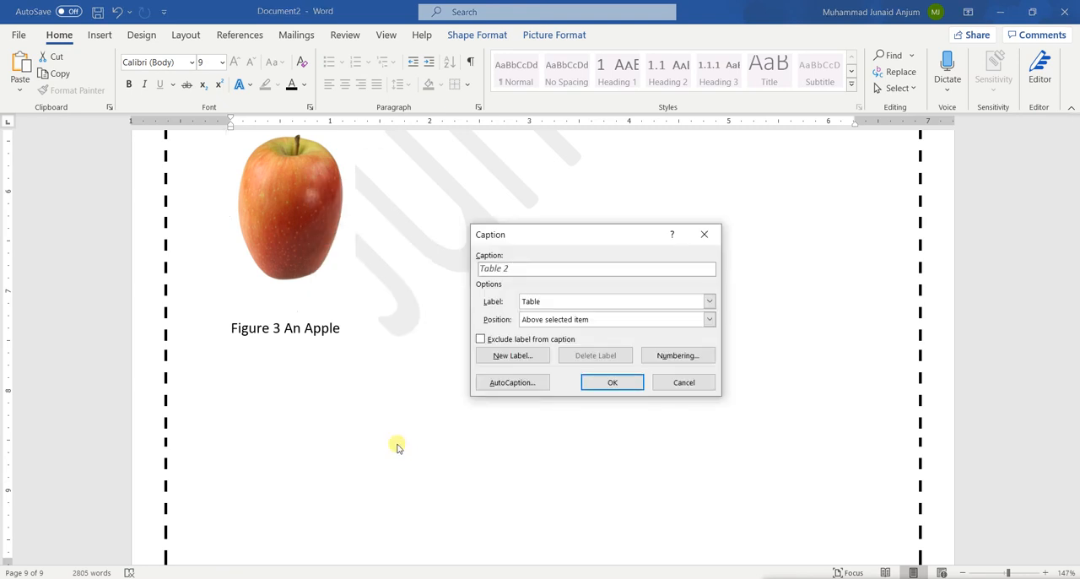
pyautogui.click(540, 304)
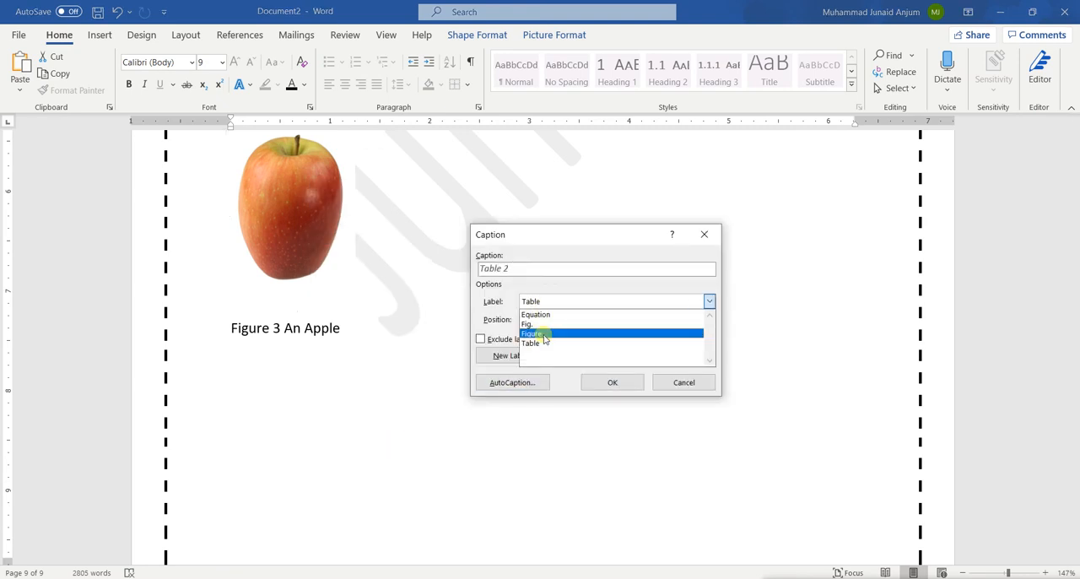
pyautogui.click(546, 335)
pyautogui.click(523, 271)
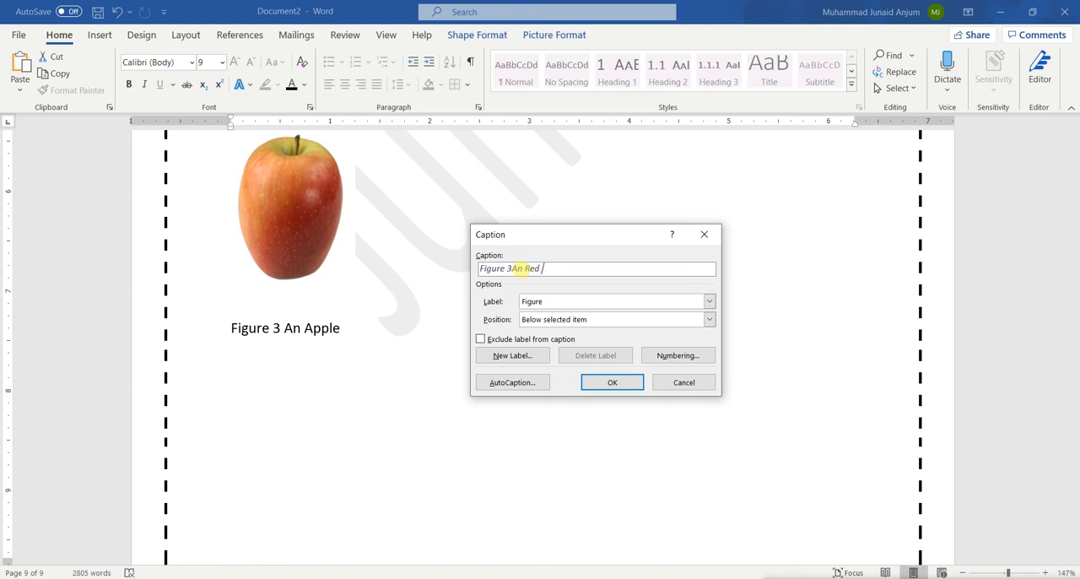
pyautogui.write('pple')
pyautogui.click(614, 382)
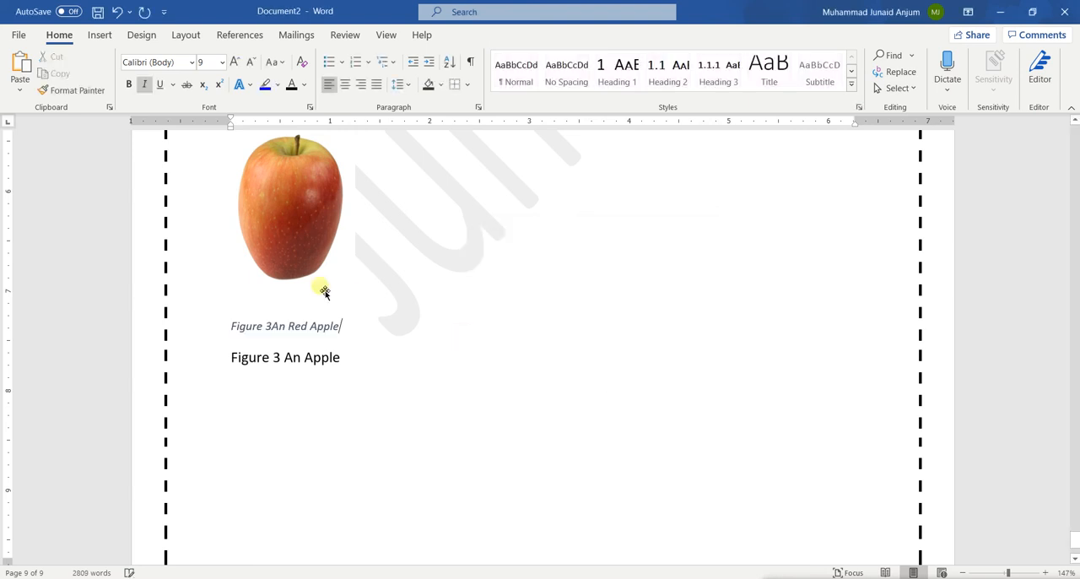
# Update the entire list of figures to include the inserted apple caption
pyautogui.scroll(5, 478, 318)
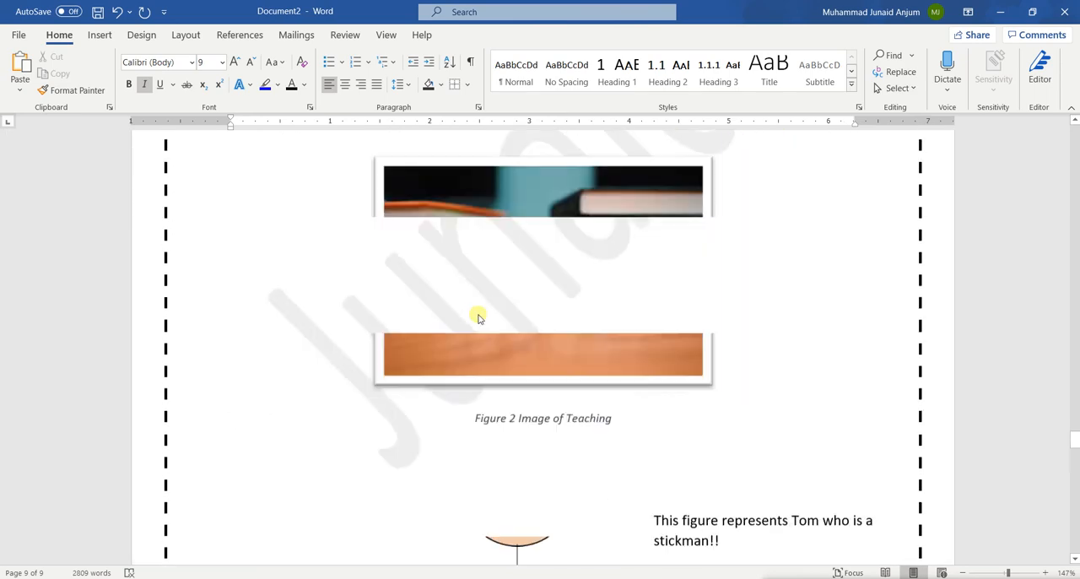
pyautogui.scroll(20, 478, 318)
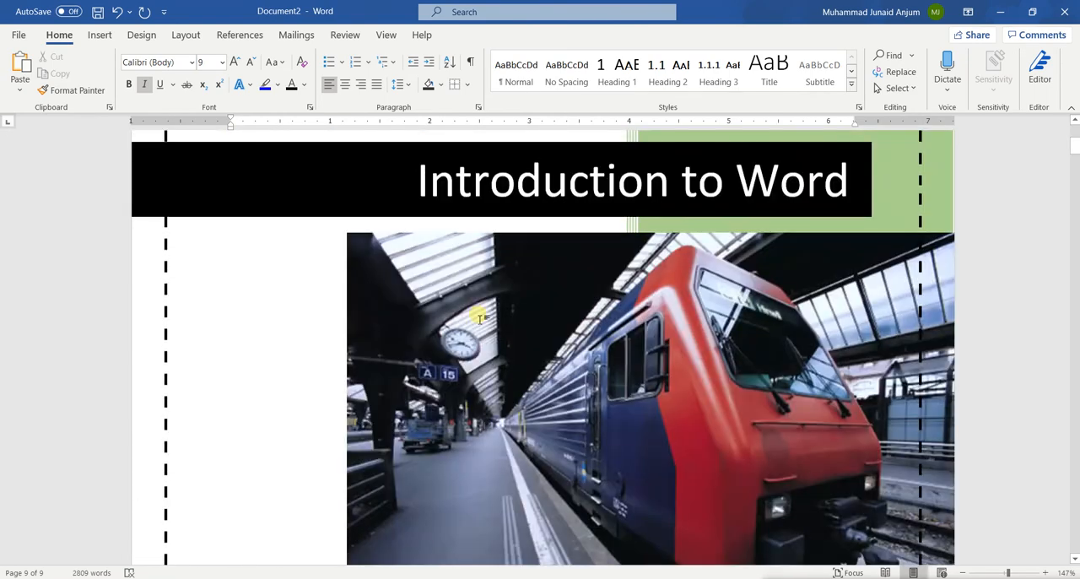
pyautogui.scroll(10, 478, 319)
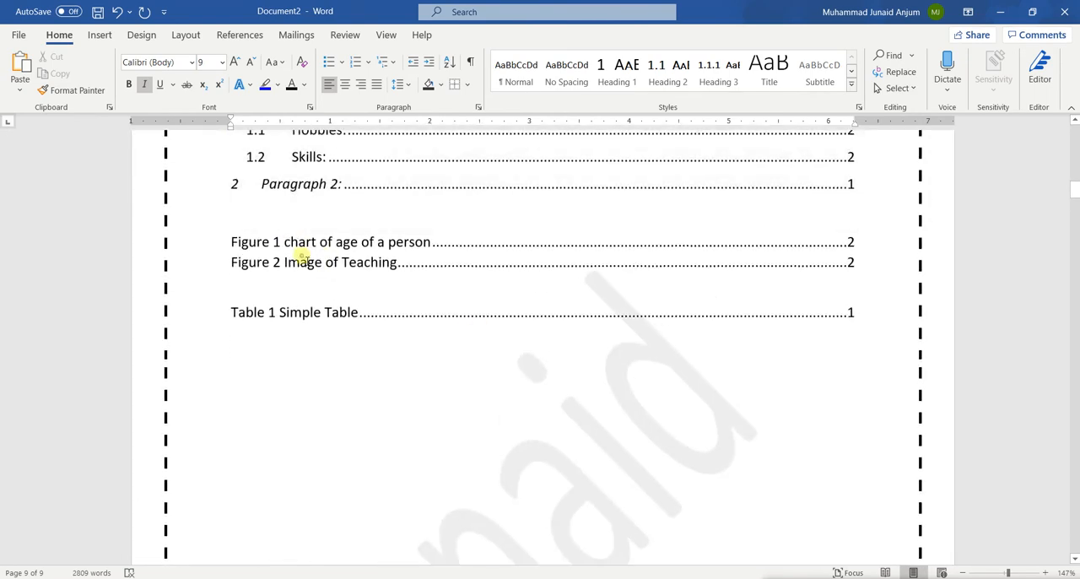
pyautogui.rightClick(301, 258)
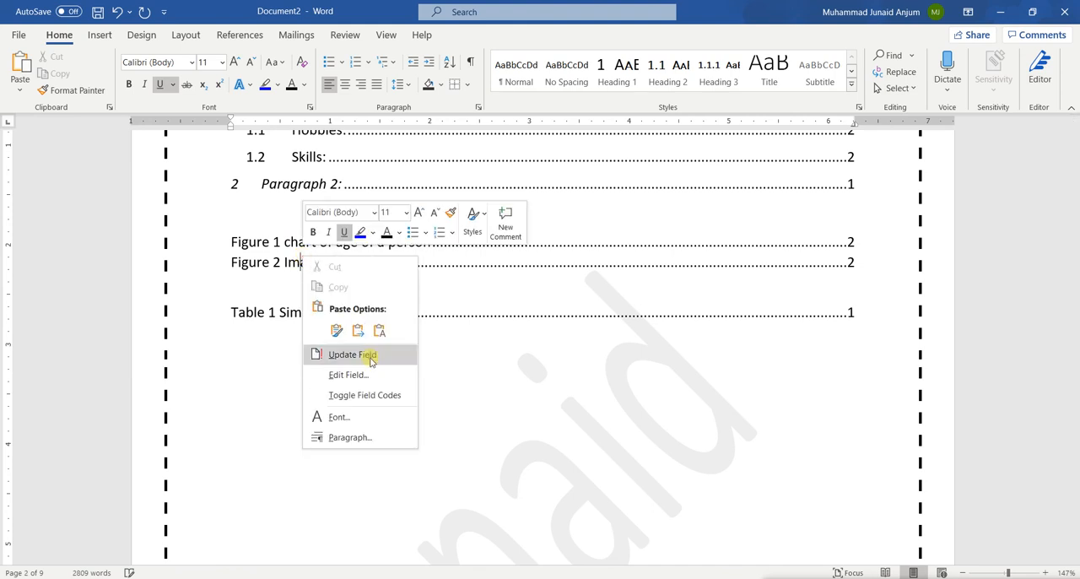
pyautogui.click(369, 355)
pyautogui.click(450, 295)
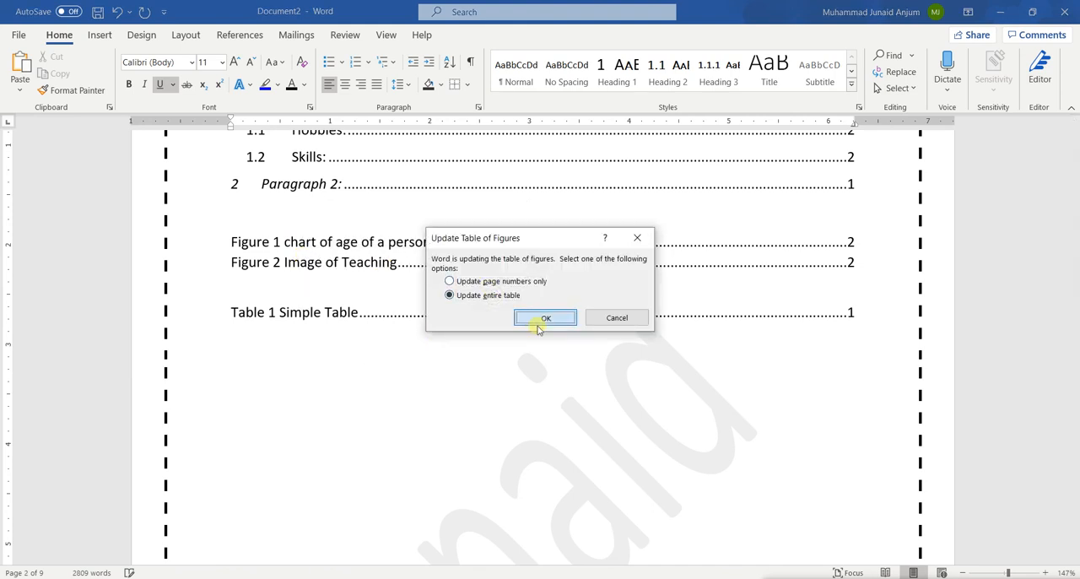
pyautogui.click(545, 318)
pyautogui.click(292, 293)
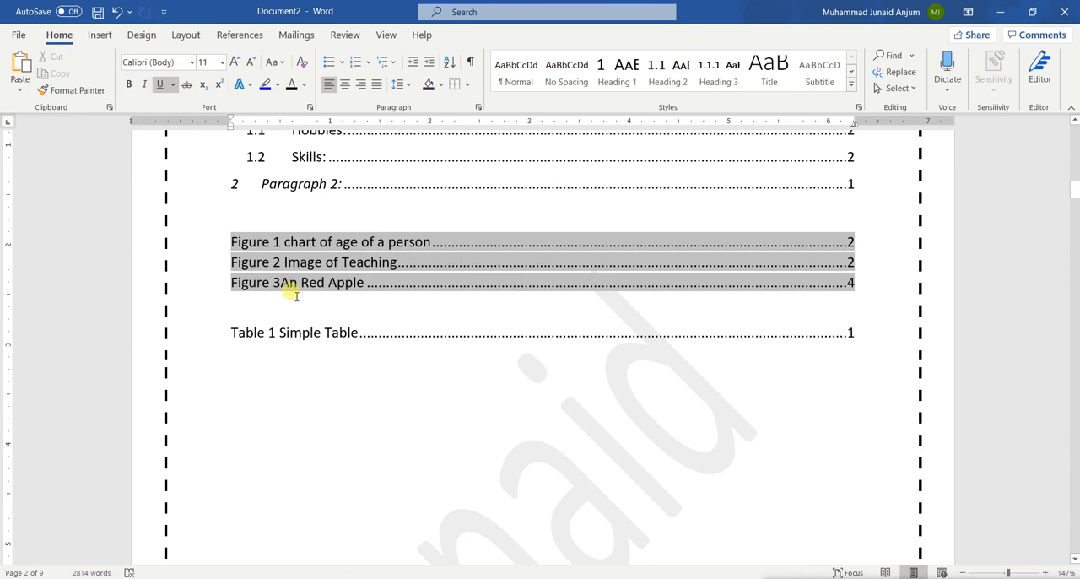
pyautogui.click(414, 259)
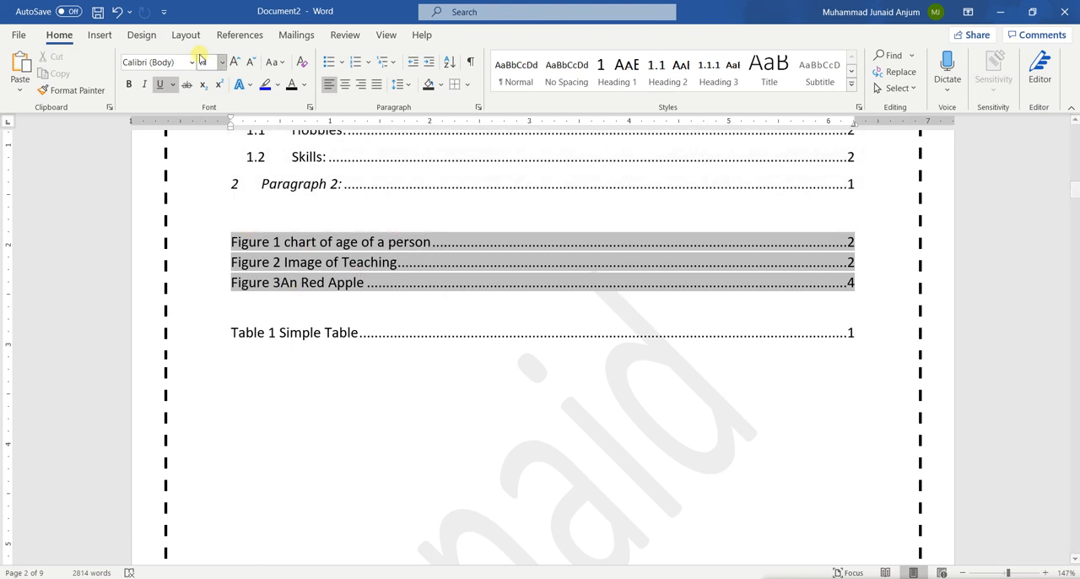
pyautogui.click(357, 359)
# Look over the citation and bibliography tools and browse the document from Paragraph 1 to the Microsoft Word paragraph above the apple picture
pyautogui.scroll(-20, 264, 346)
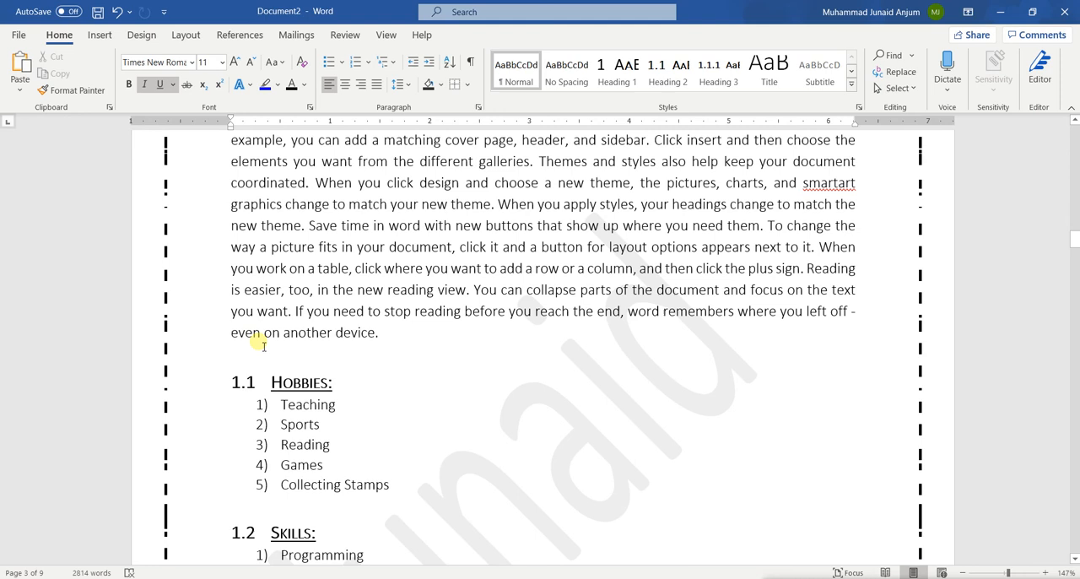
pyautogui.scroll(-1, 258, 333)
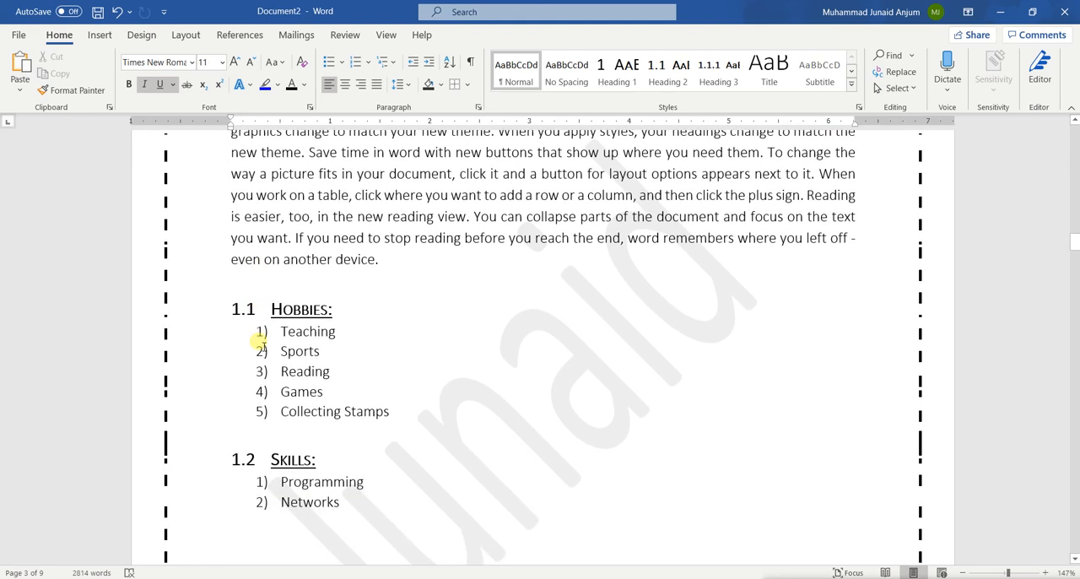
pyautogui.scroll(1, 257, 287)
pyautogui.click(248, 35)
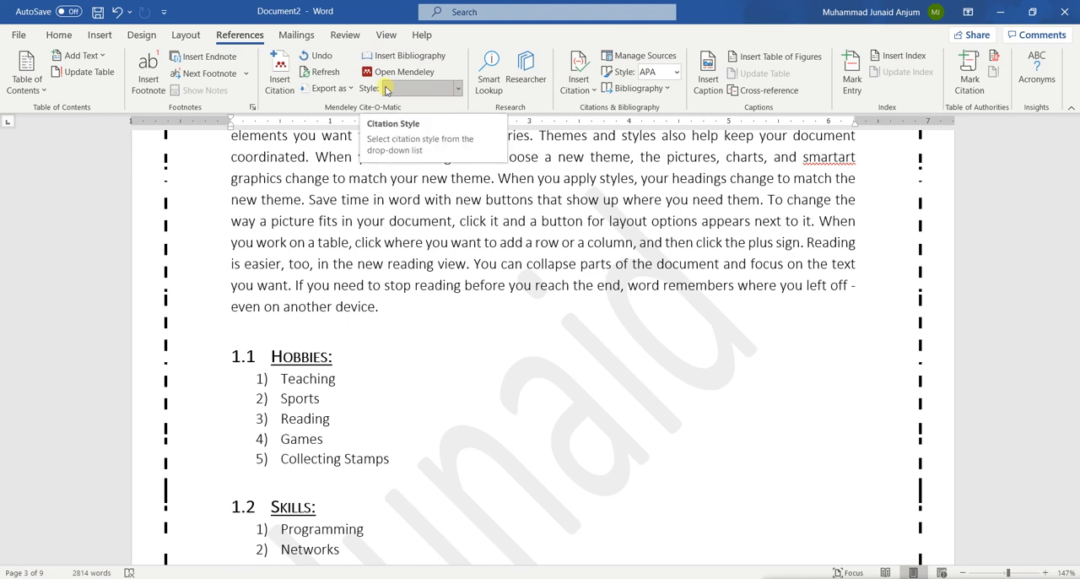
pyautogui.scroll(-2, 635, 142)
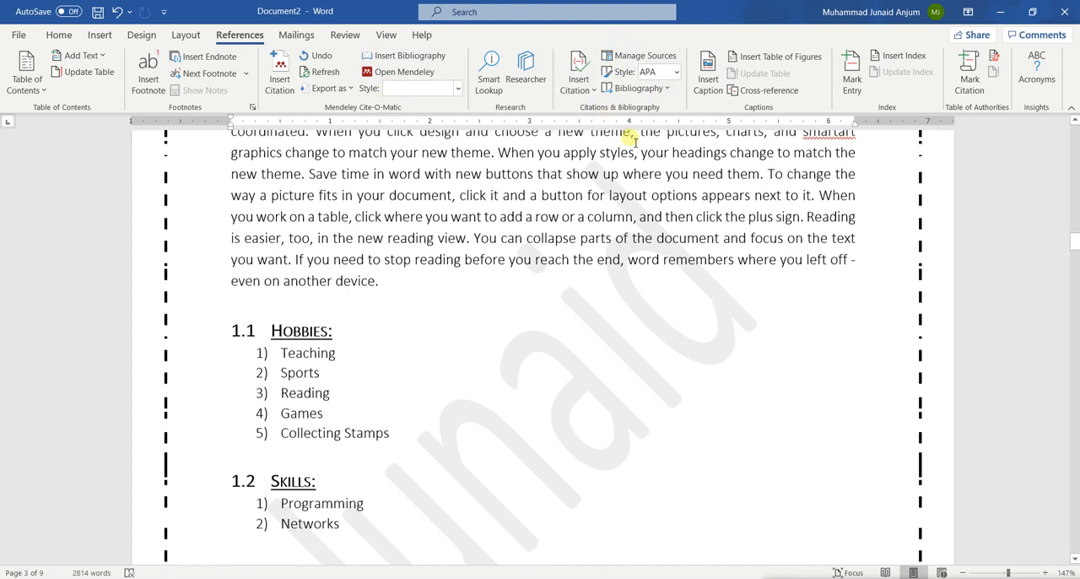
pyautogui.scroll(4, 632, 142)
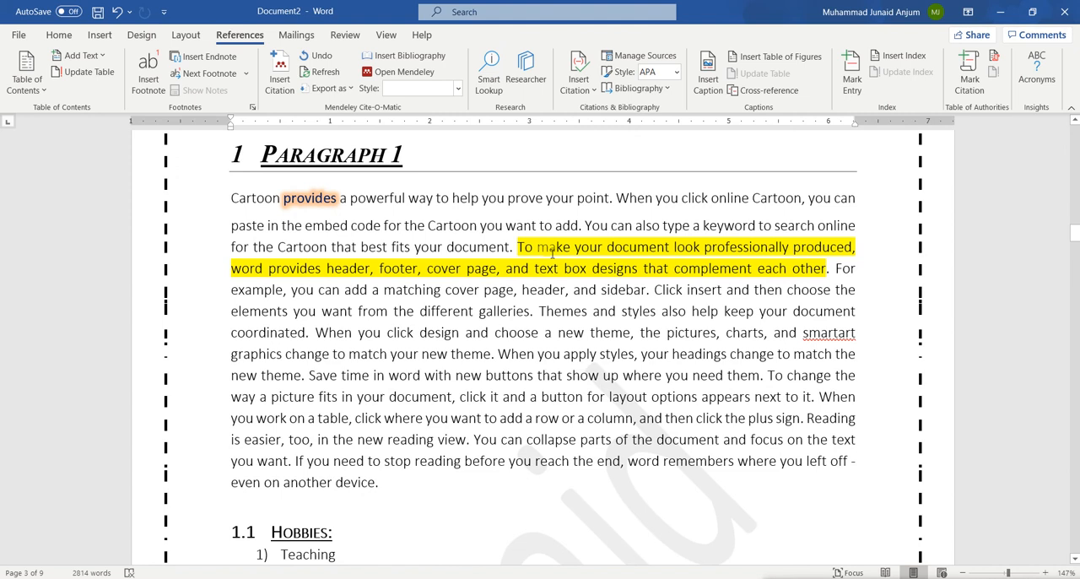
pyautogui.scroll(-20, 610, 470)
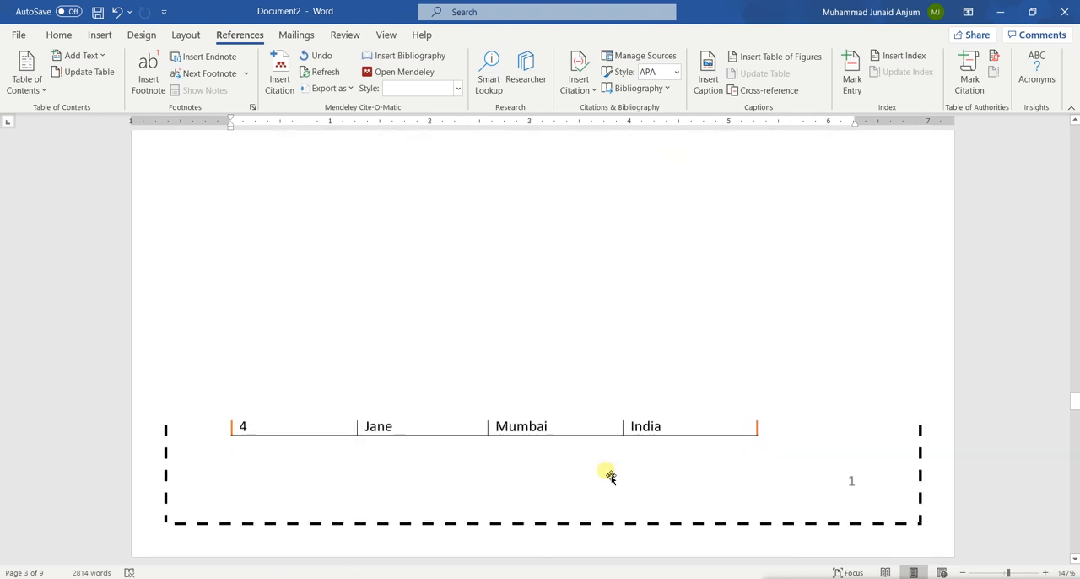
pyautogui.scroll(-4, 612, 474)
pyautogui.scroll(1, 481, 388)
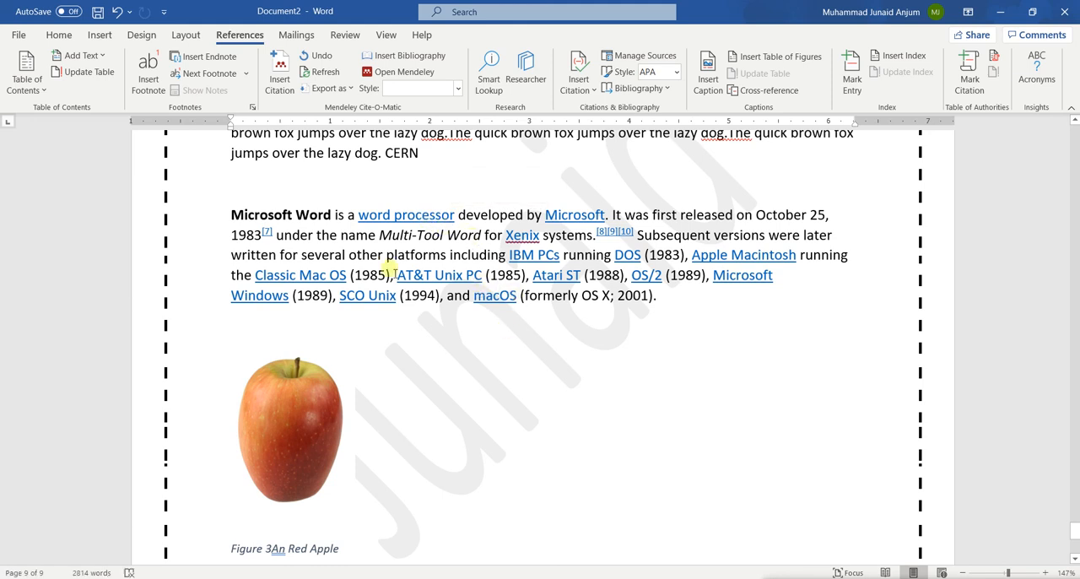
# Start a new citation source at the word "CERN" above the Microsoft Word paragraph and set its type to Web site
pyautogui.scroll(3, 394, 275)
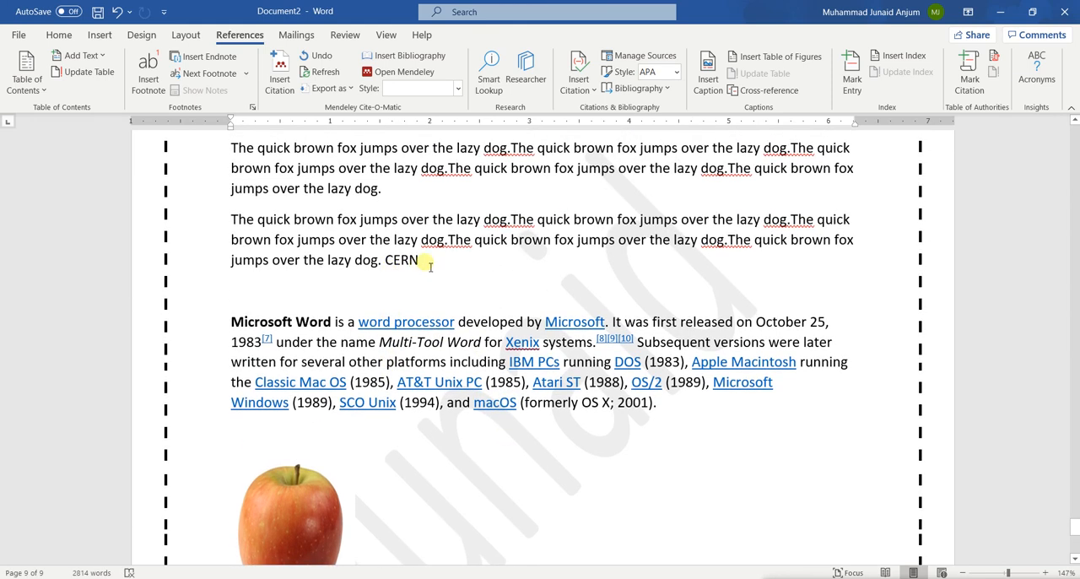
pyautogui.click(429, 265)
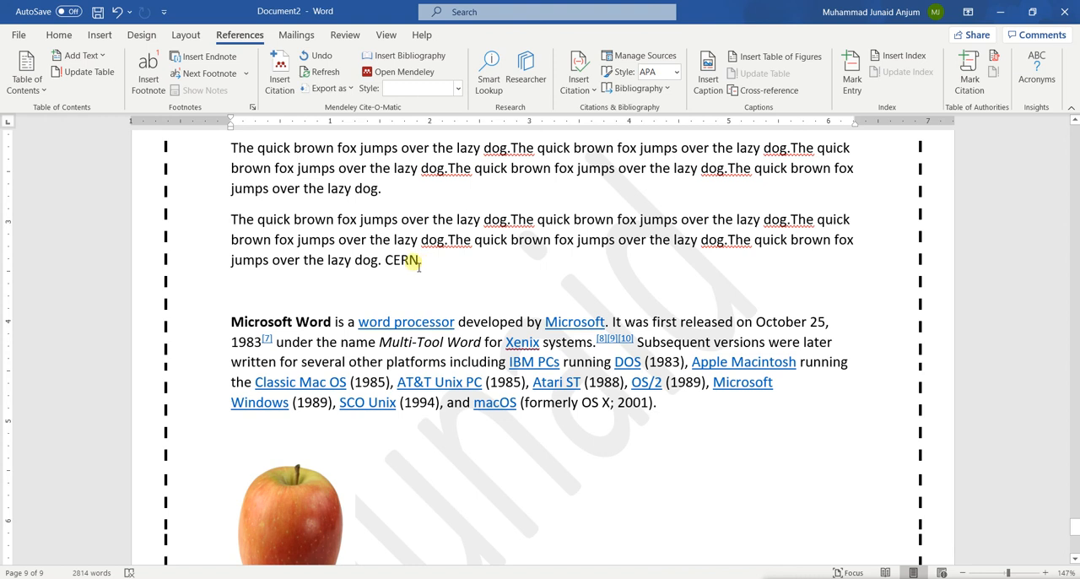
pyautogui.doubleClick(414, 262)
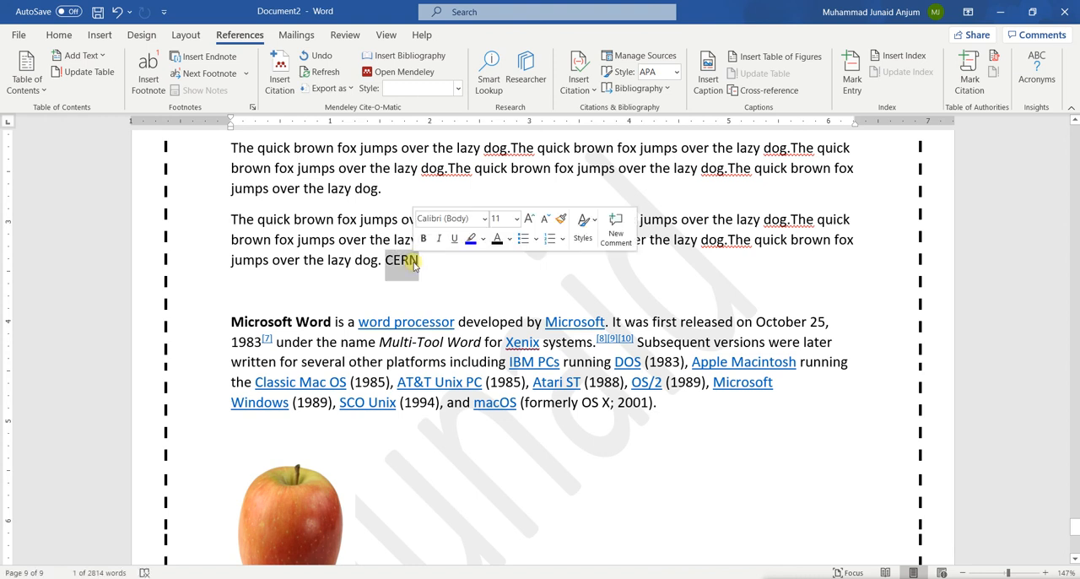
pyautogui.click(579, 84)
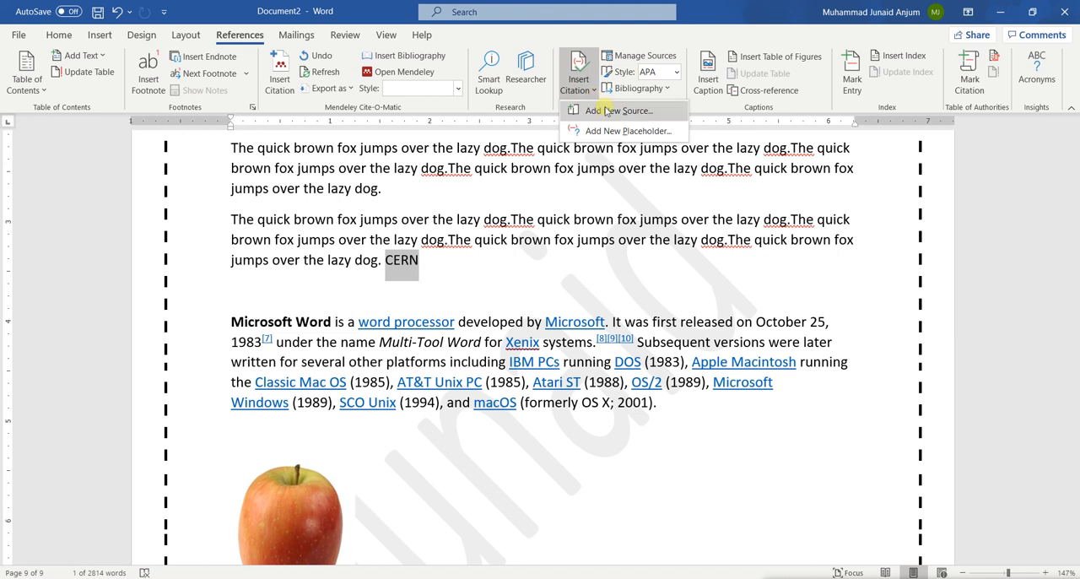
pyautogui.click(607, 111)
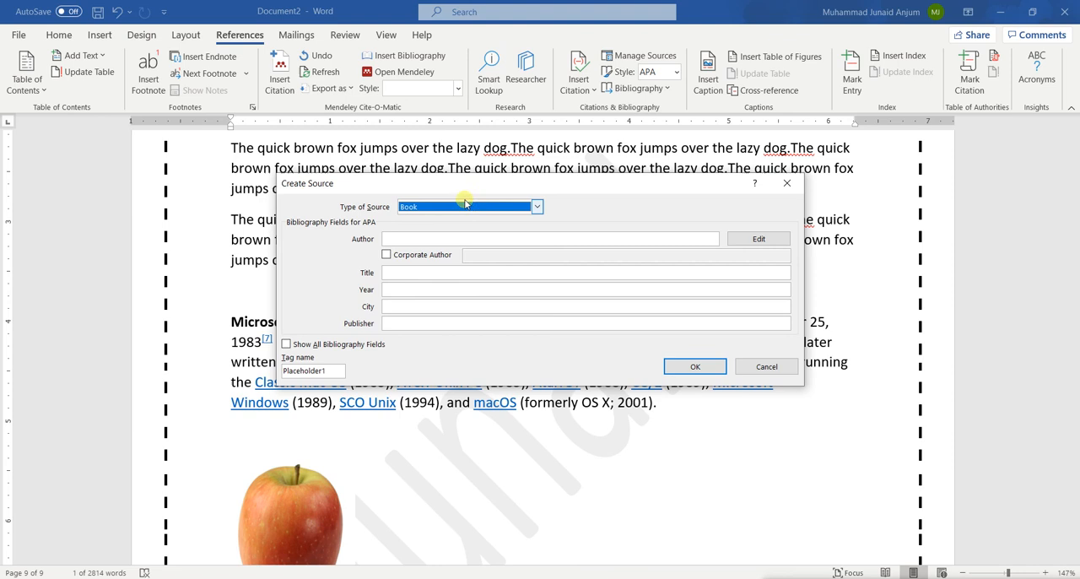
pyautogui.moveTo(460, 187); pyautogui.dragTo(561, 189)
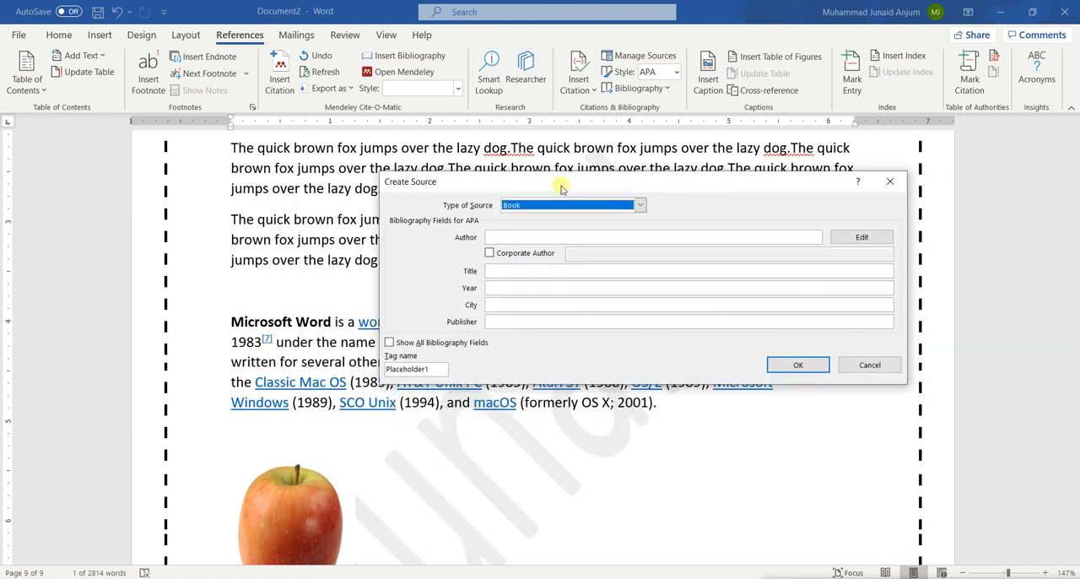
pyautogui.click(563, 205)
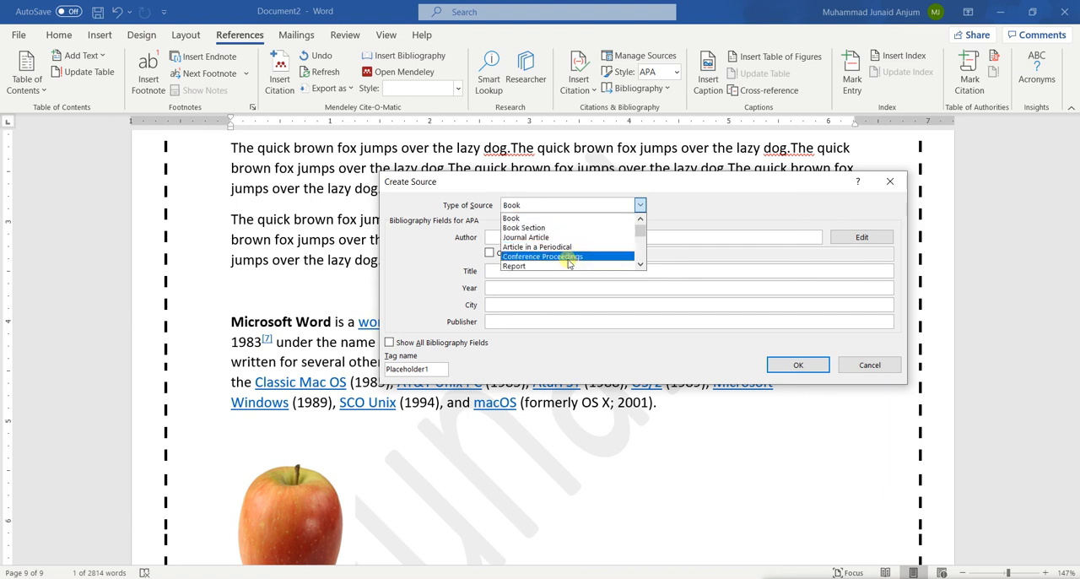
pyautogui.moveTo(644, 231)
pyautogui.mouseDown()
pyautogui.moveTo(643, 258)
pyautogui.moveTo(645, 239)
pyautogui.mouseUp()
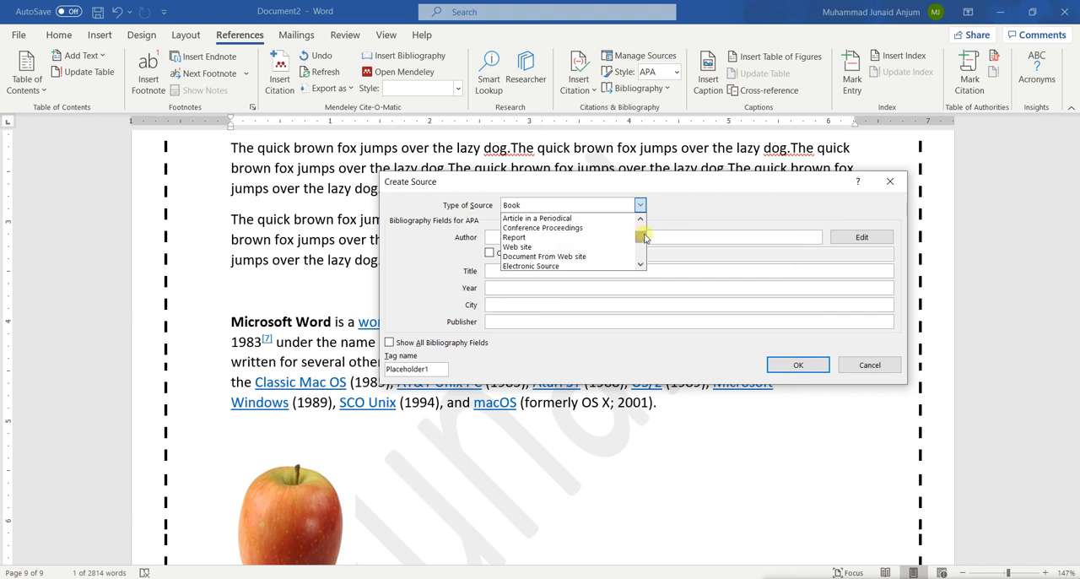
pyautogui.click(534, 246)
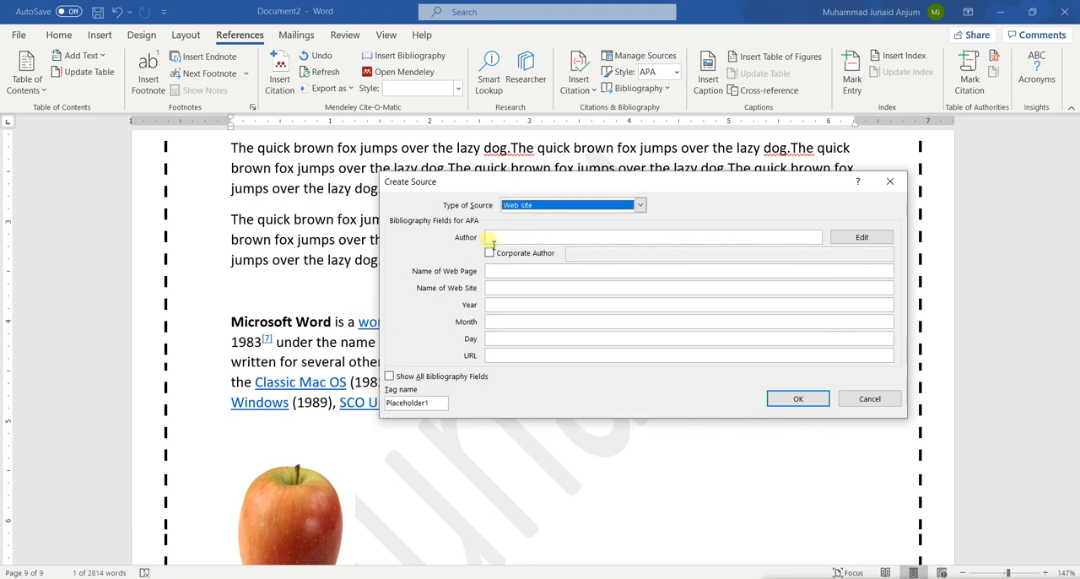
pyautogui.click(494, 241)
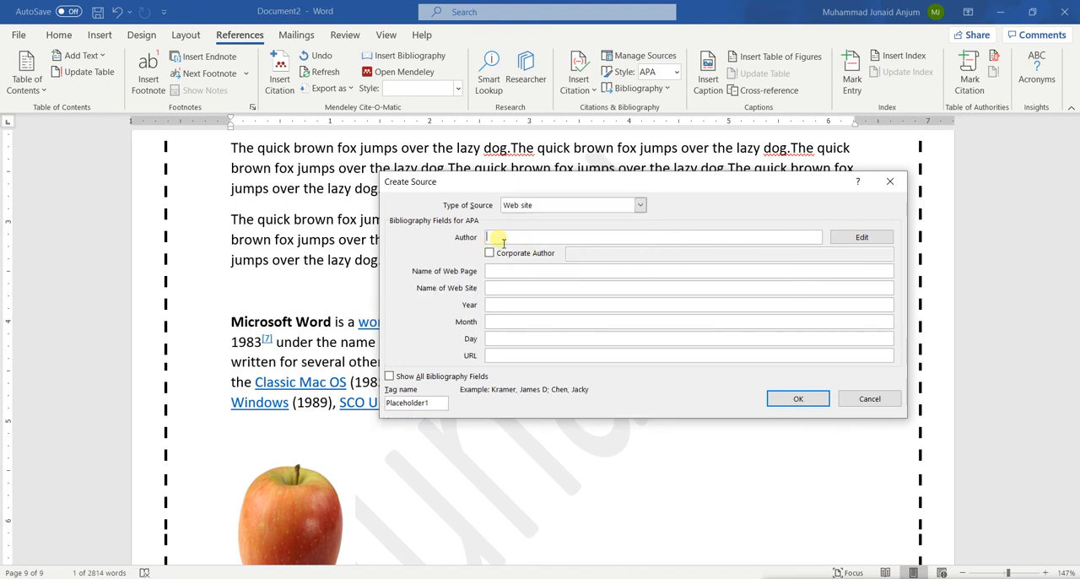
pyautogui.write('CERN')
pyautogui.click(511, 271)
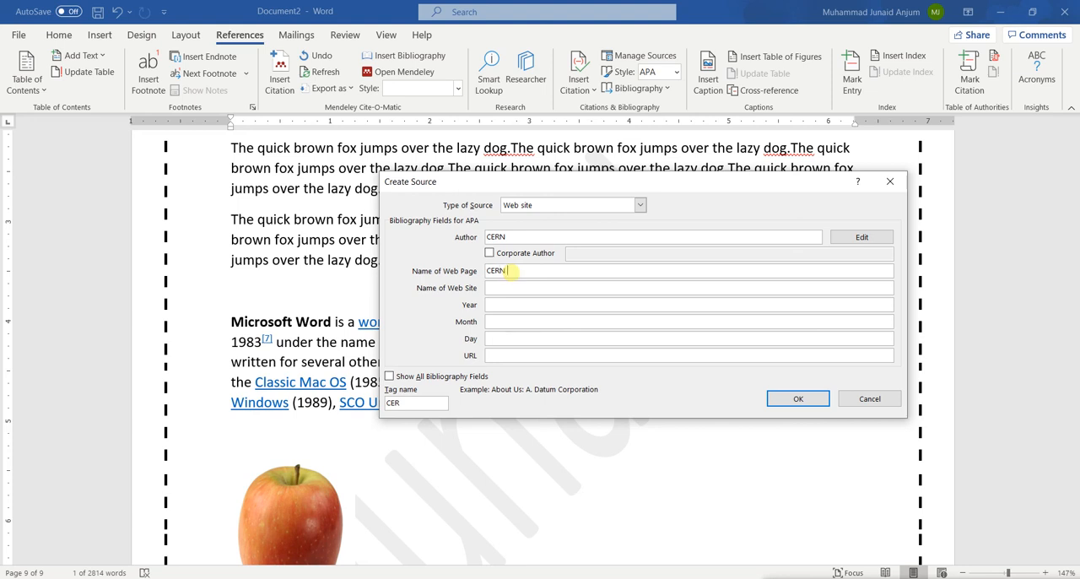
pyautogui.write('CERN Home')
pyautogui.click(504, 291)
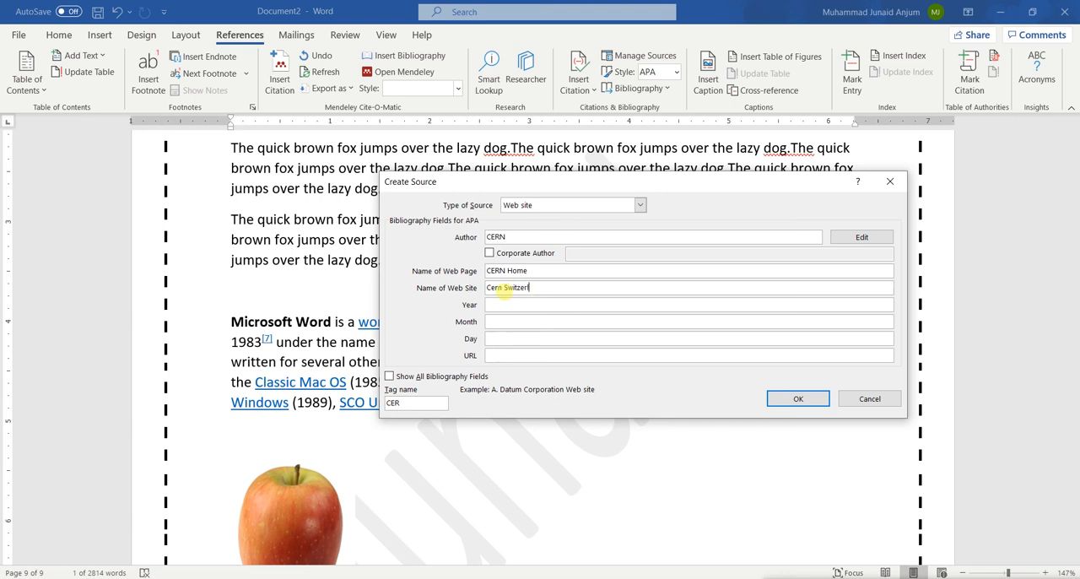
pyautogui.click(543, 308)
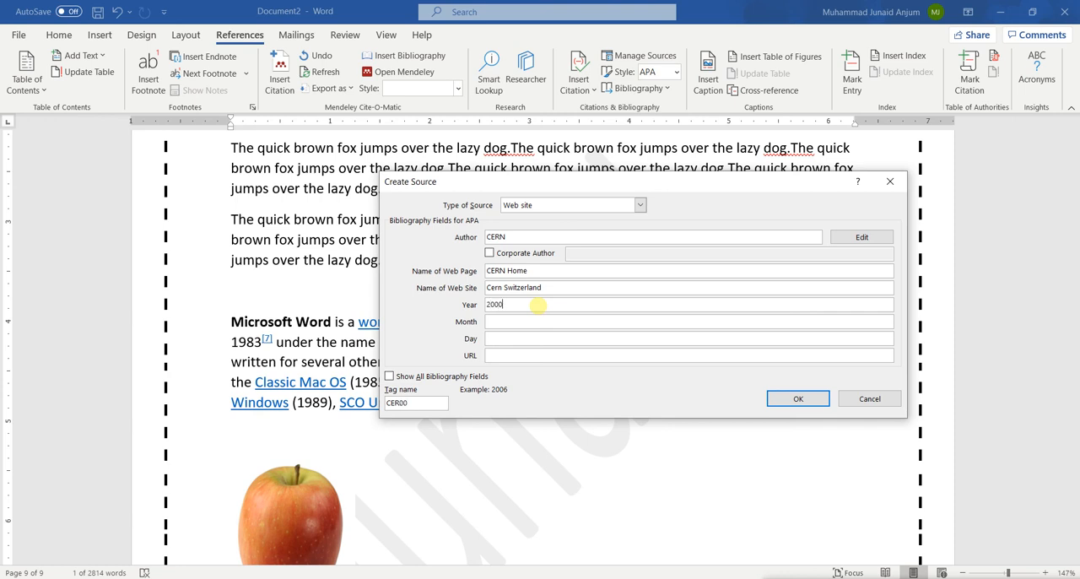
pyautogui.click(514, 357)
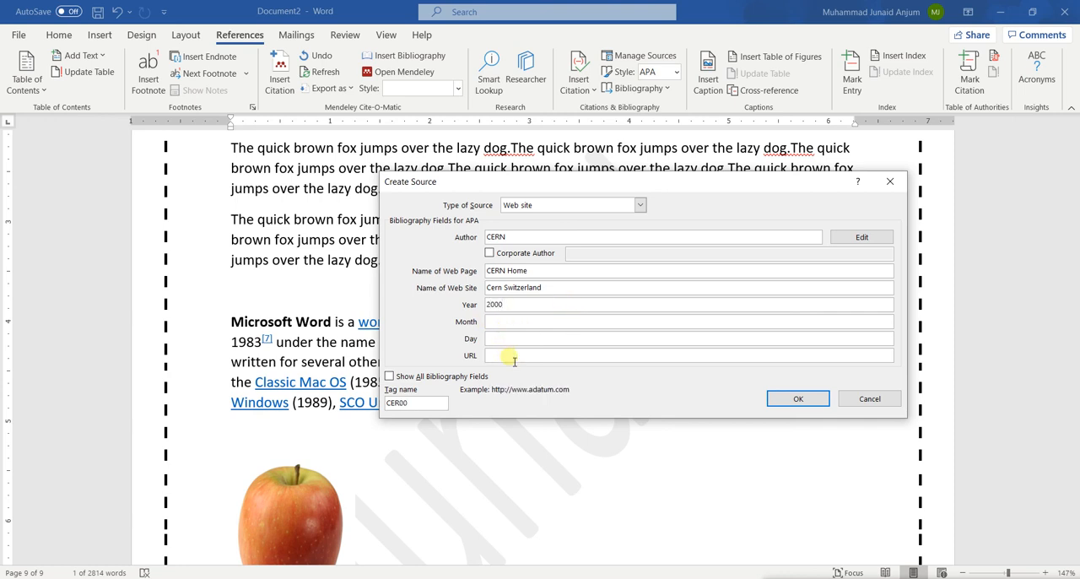
pyautogui.write('https://home.cern.com')
pyautogui.click(784, 400)
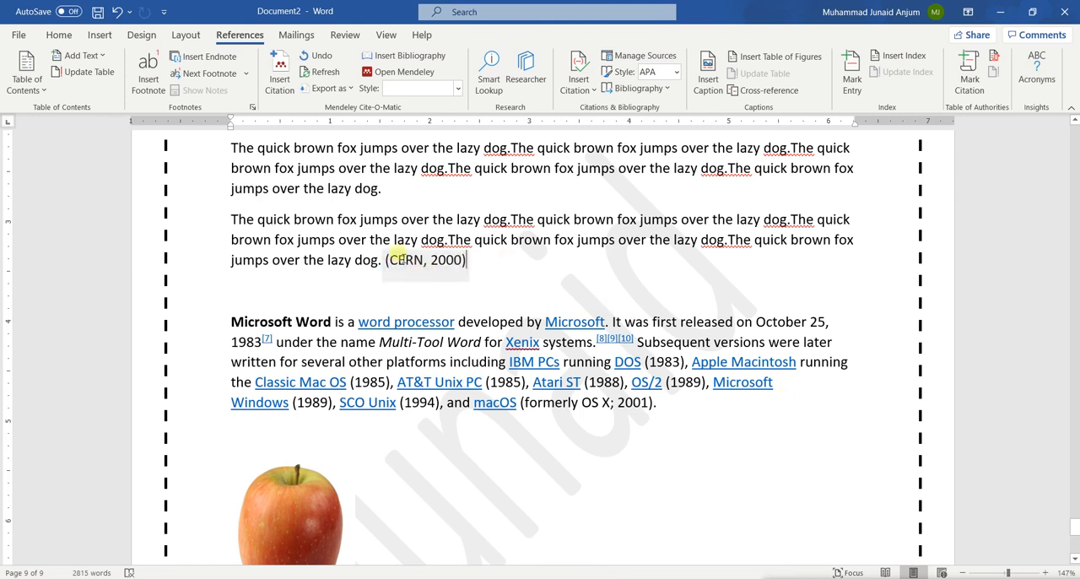
# Insert the built-in References bibliography below the "An Red Apple" caption and delete the leftover plain-text line "Figure 3 An Apple"
pyautogui.click(473, 300)
pyautogui.scroll(-5, 475, 301)
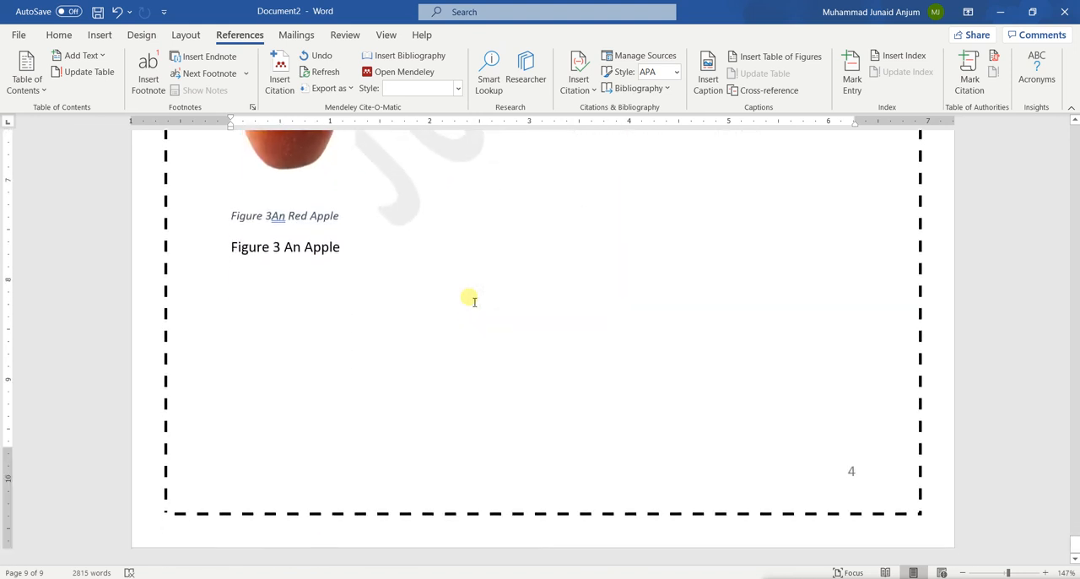
pyautogui.click(253, 379)
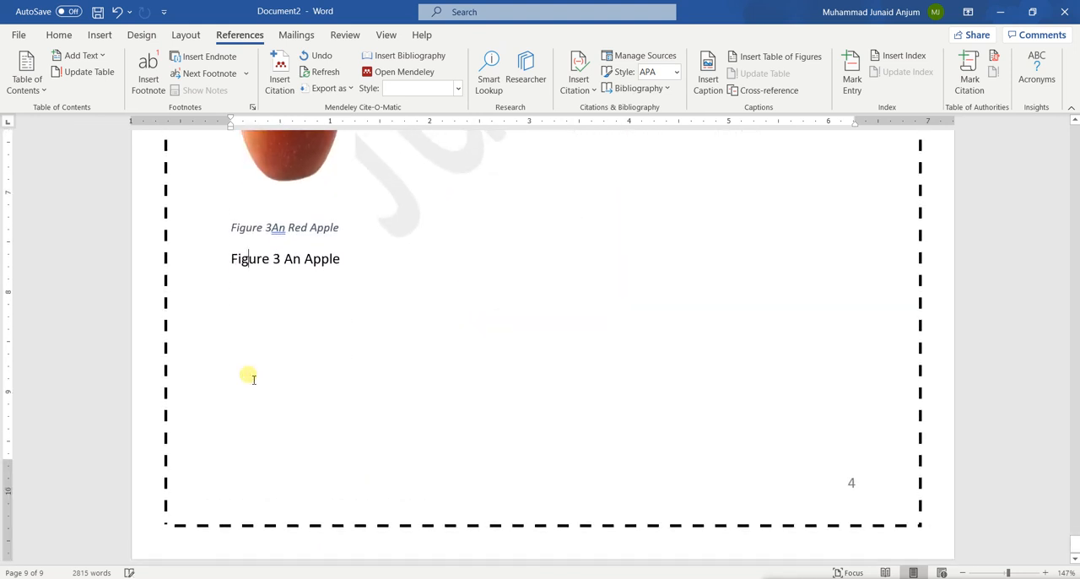
pyautogui.click(269, 364)
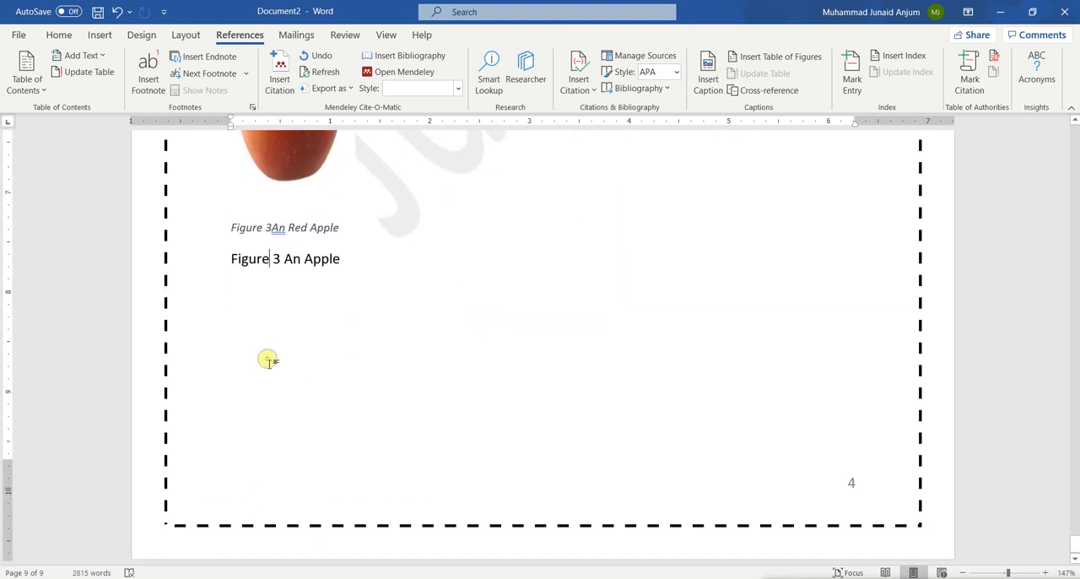
pyautogui.doubleClick(234, 317)
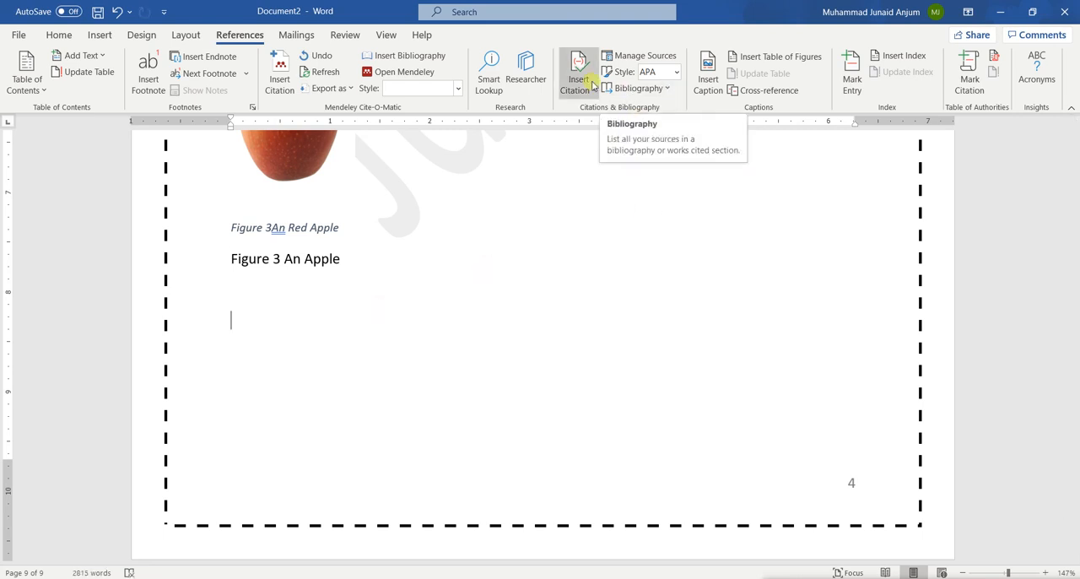
pyautogui.scroll(6, 602, 135)
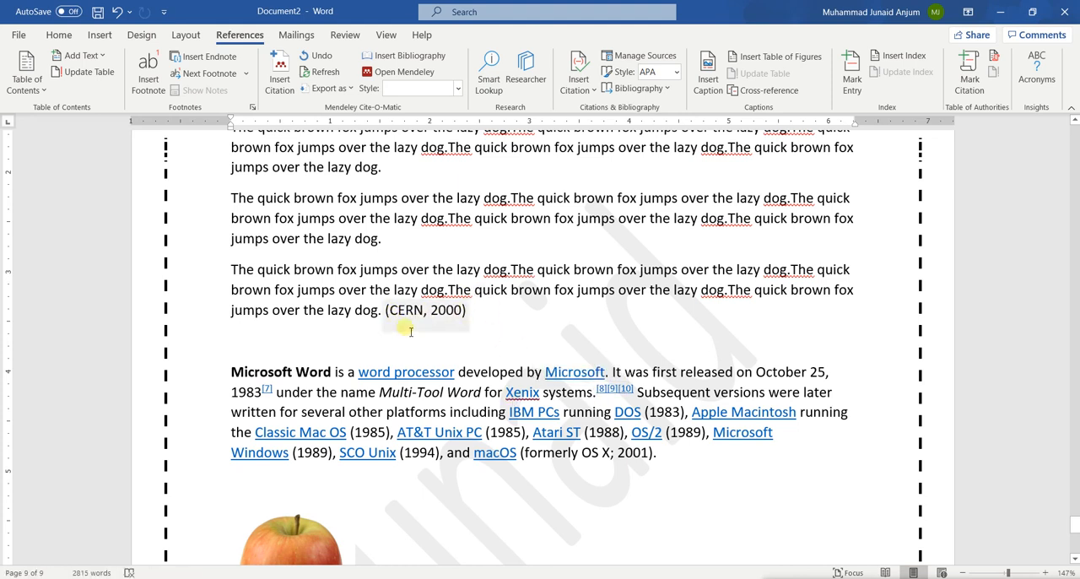
pyautogui.scroll(-5, 524, 408)
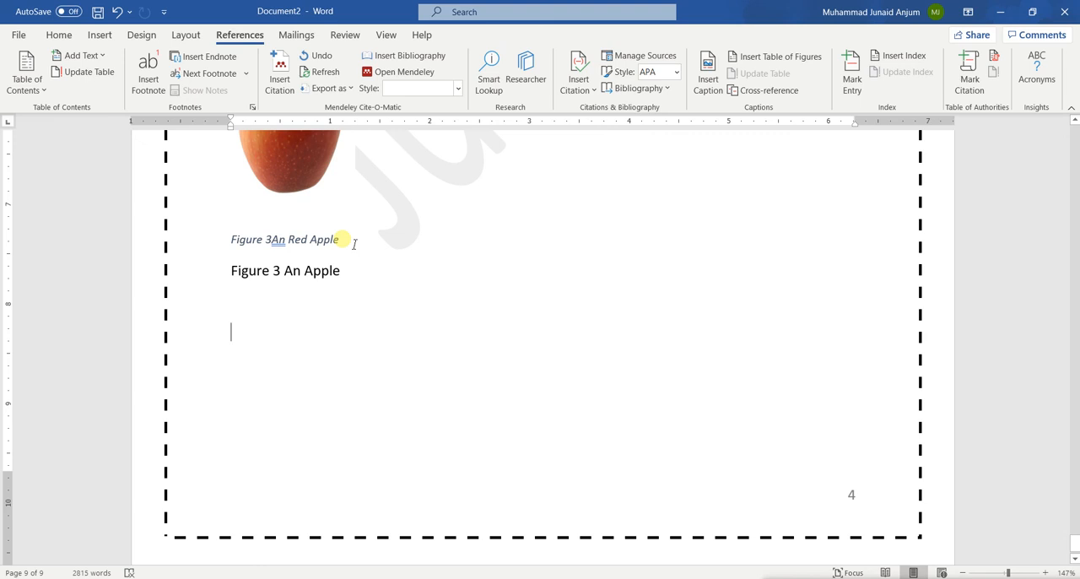
pyautogui.click(663, 92)
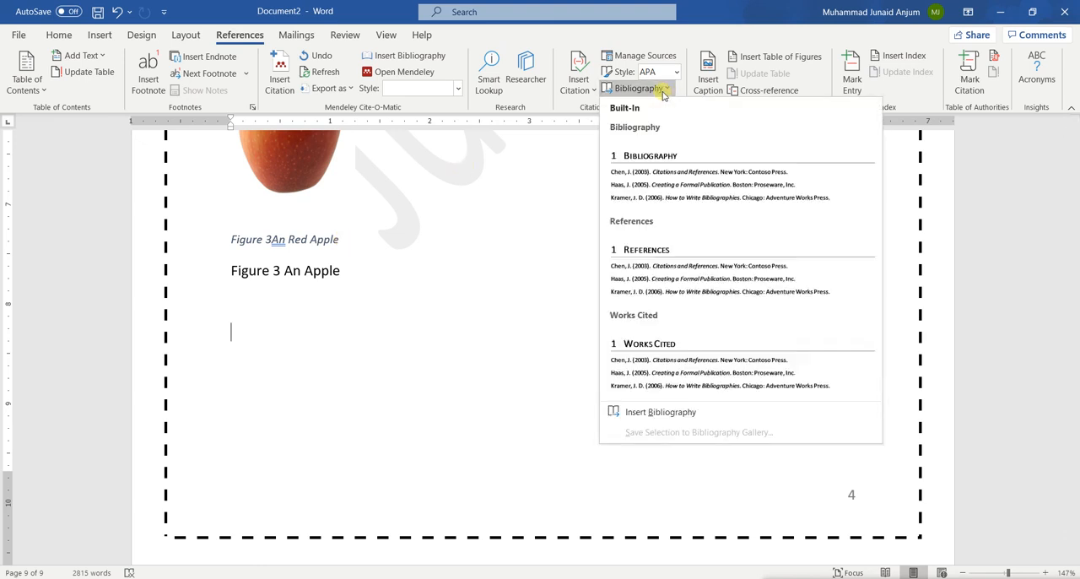
pyautogui.click(452, 244)
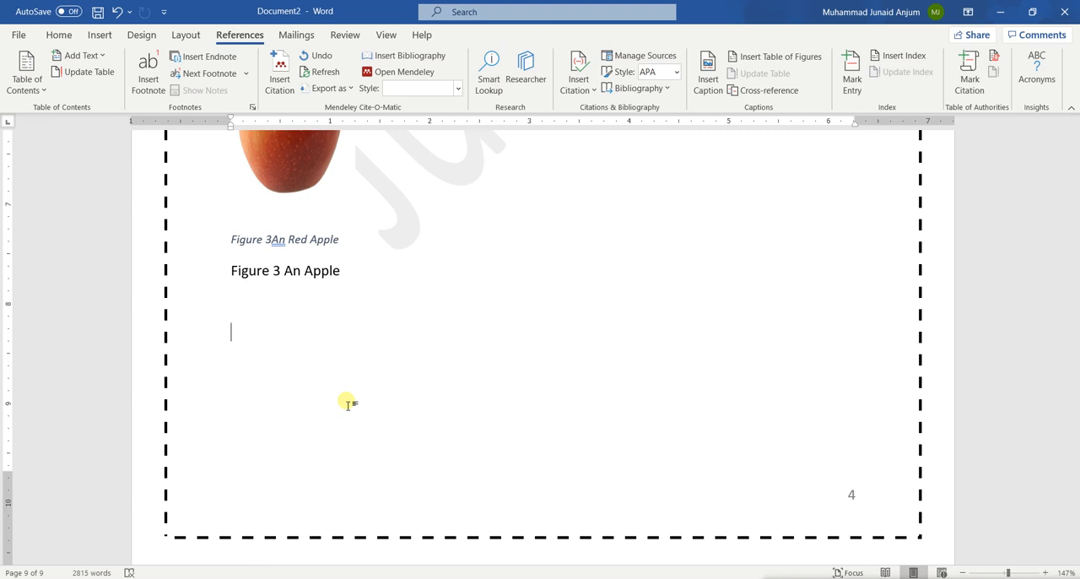
pyautogui.click(665, 95)
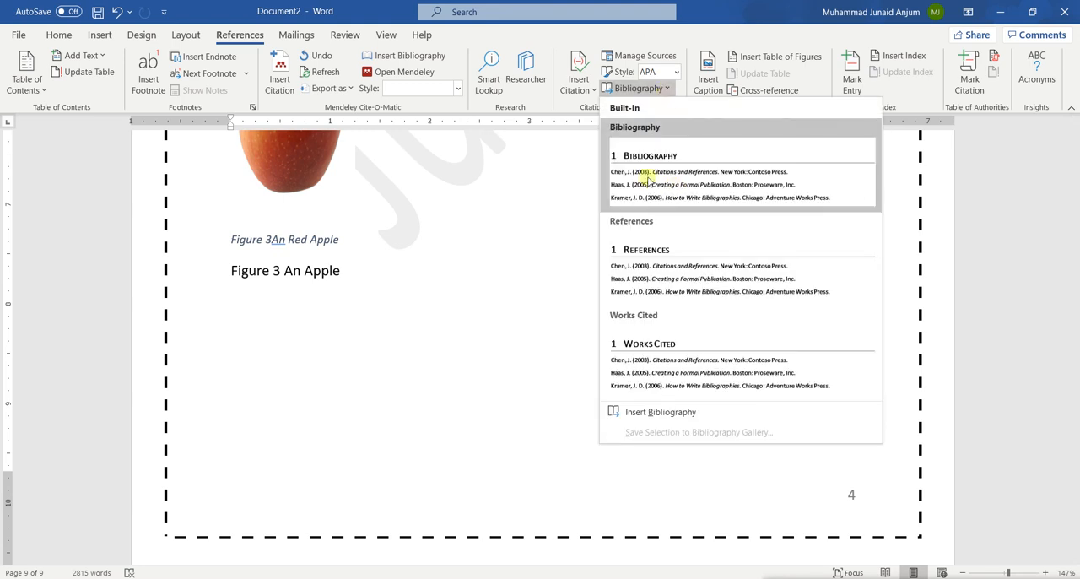
pyautogui.click(664, 268)
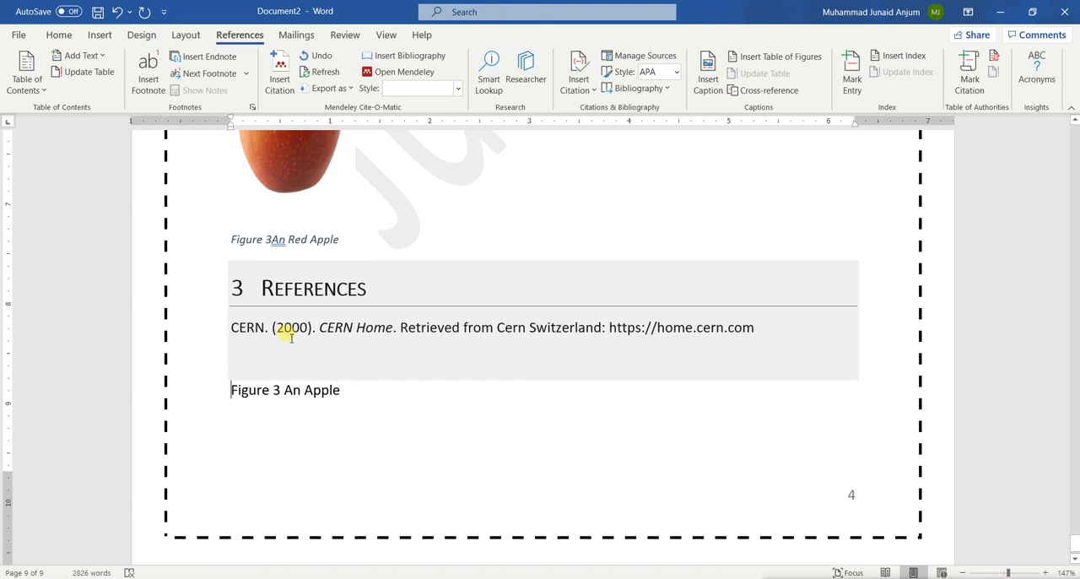
pyautogui.moveTo(353, 403); pyautogui.dragTo(230, 390)
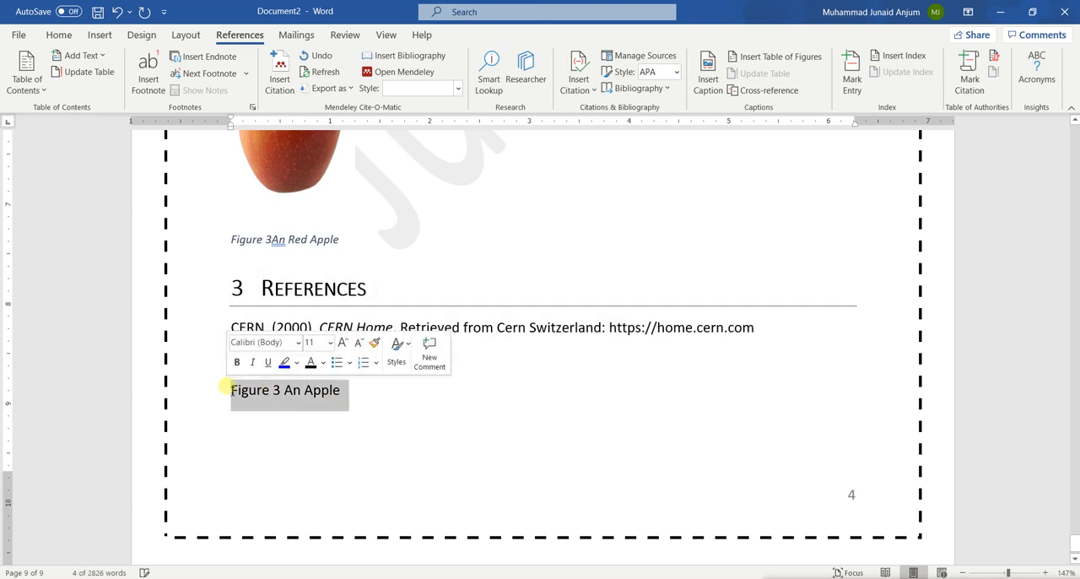
pyautogui.press('Delete')
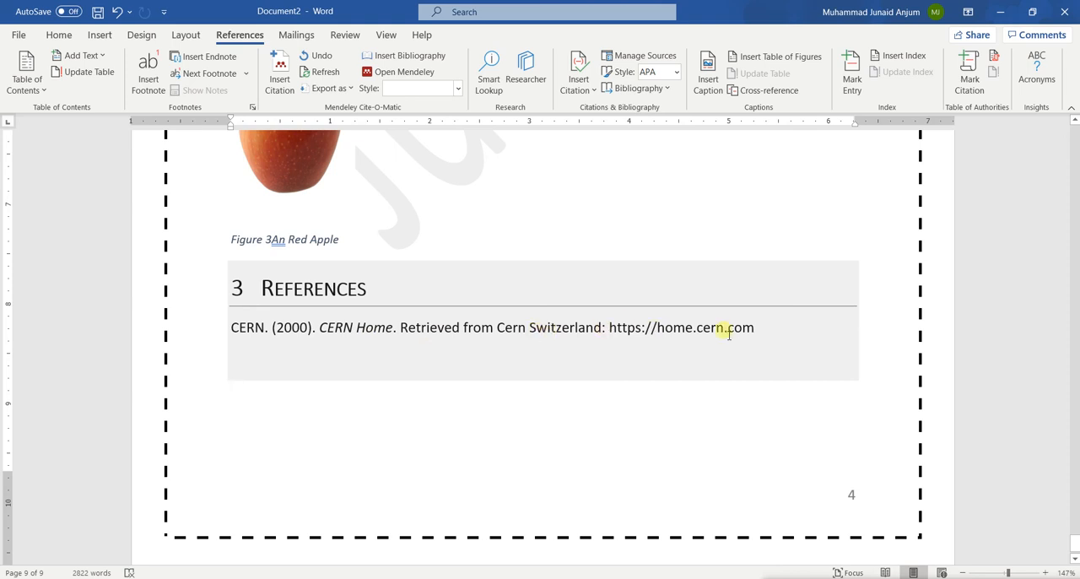
# Compare the (CERN, 2000) citation above the Microsoft Word paragraph with its entry in the References list
pyautogui.scroll(10, 727, 333)
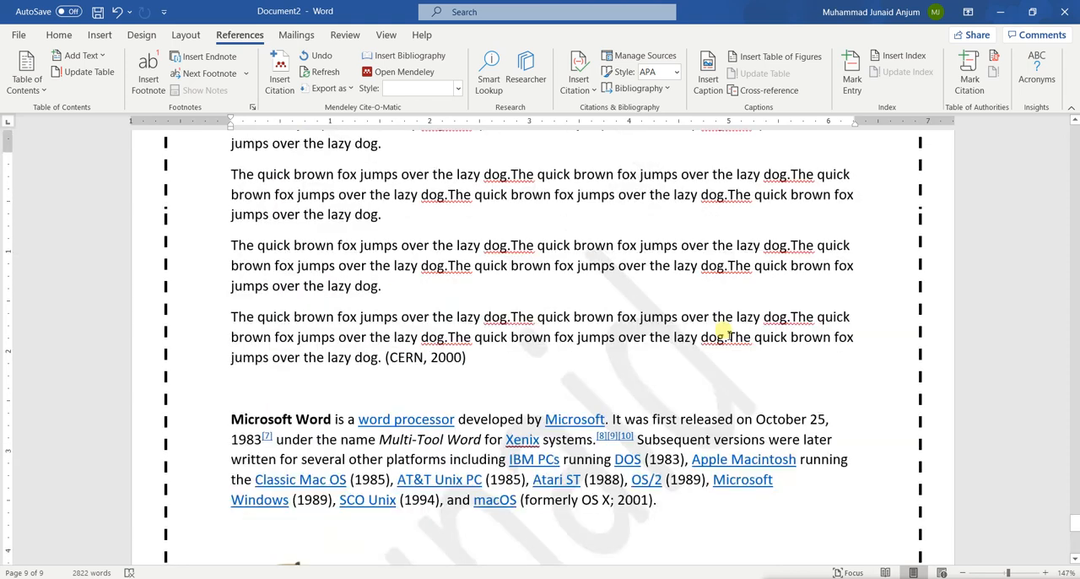
pyautogui.scroll(-7, 726, 334)
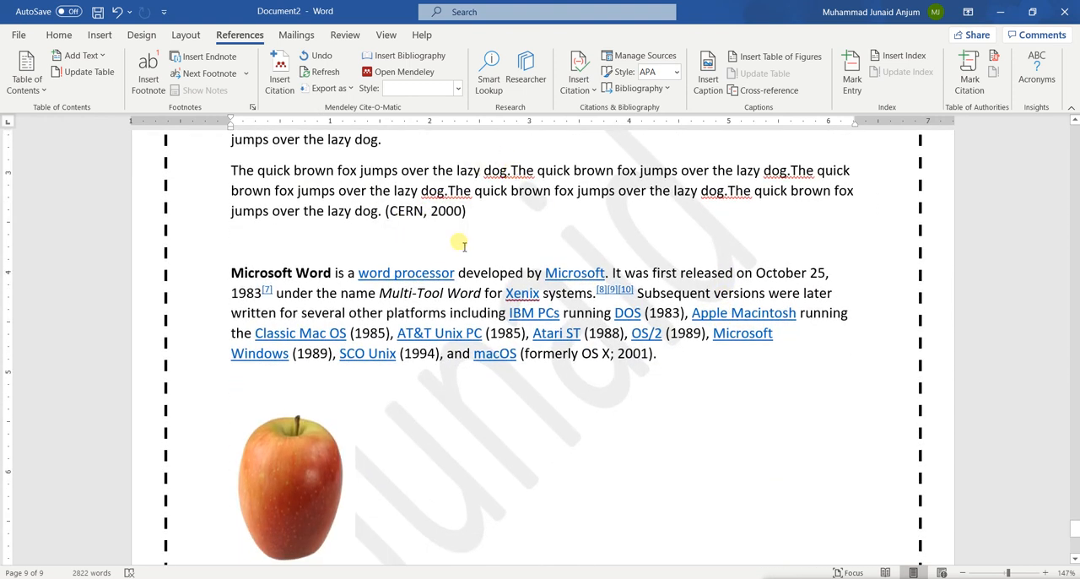
pyautogui.scroll(-2, 464, 243)
pyautogui.scroll(3, 464, 244)
pyautogui.scroll(-5, 463, 245)
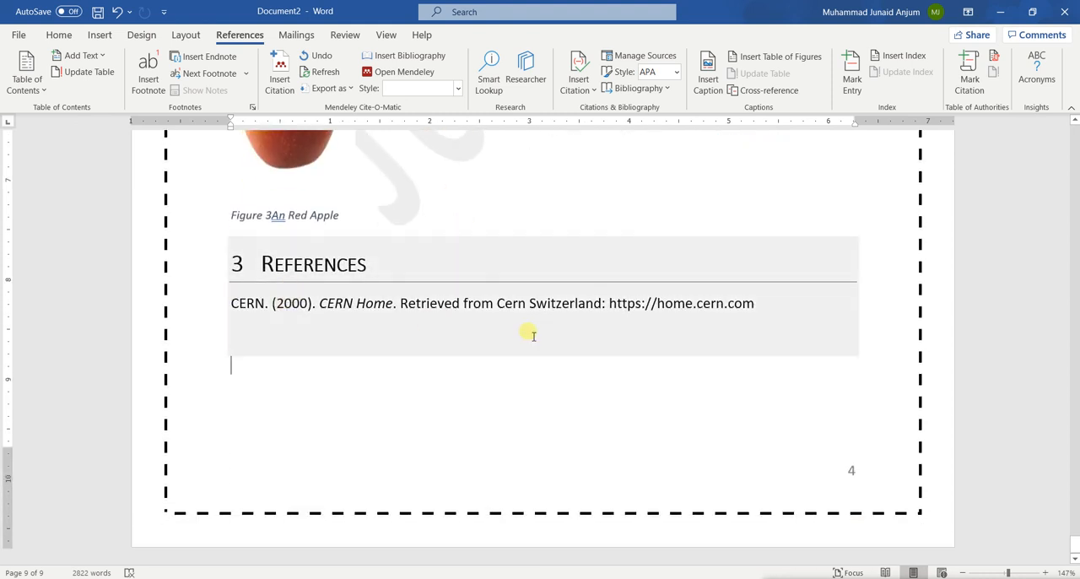
pyautogui.scroll(5, 532, 333)
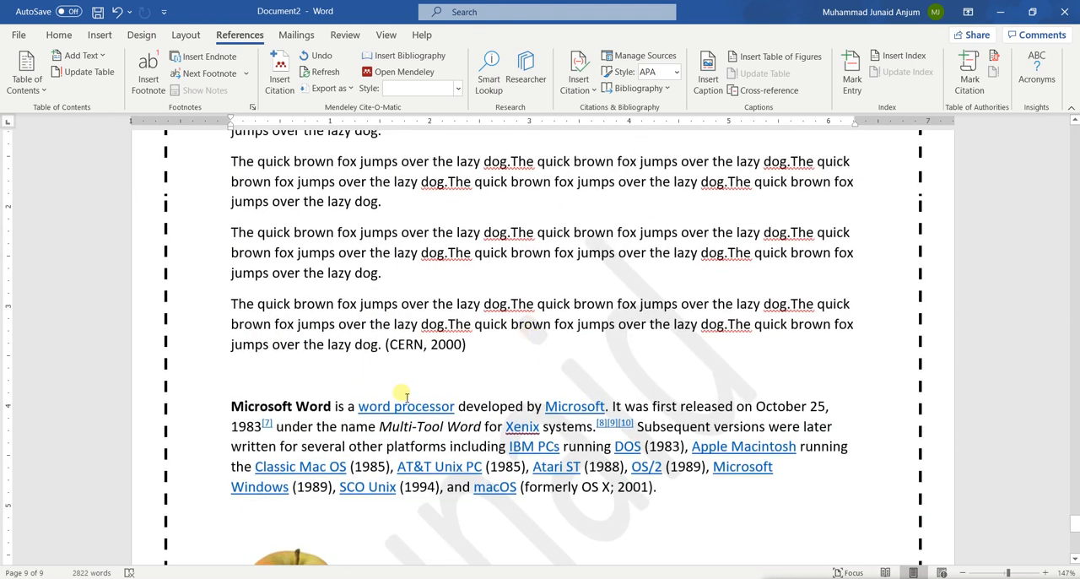
# Start a new citation source on the word "dog" ending the paragraph above the CERN-cited one and set its type to Film
pyautogui.scroll(2, 448, 392)
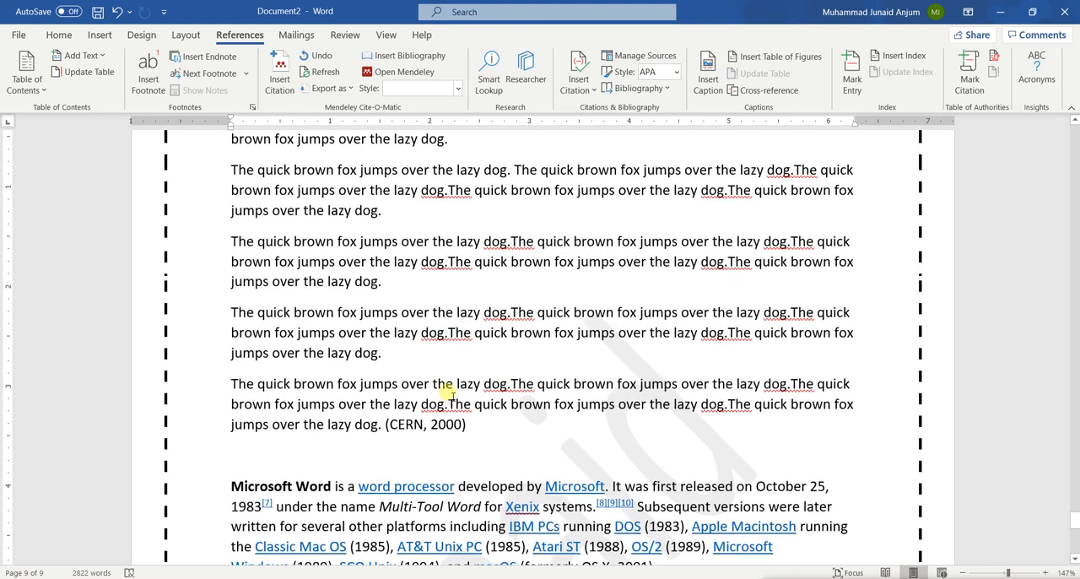
pyautogui.doubleClick(368, 354)
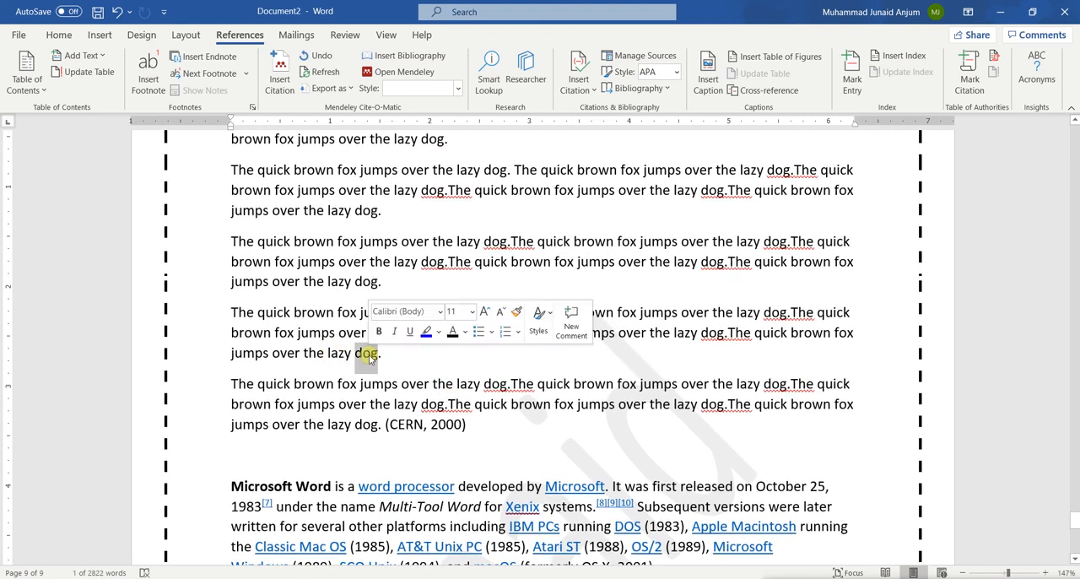
pyautogui.click(578, 85)
pyautogui.click(622, 152)
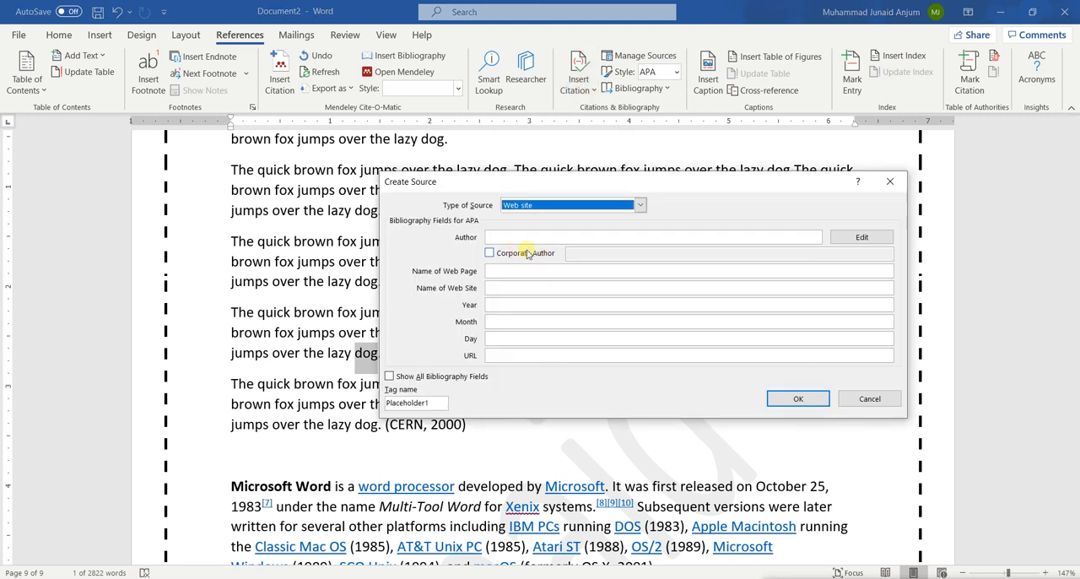
pyautogui.click(529, 206)
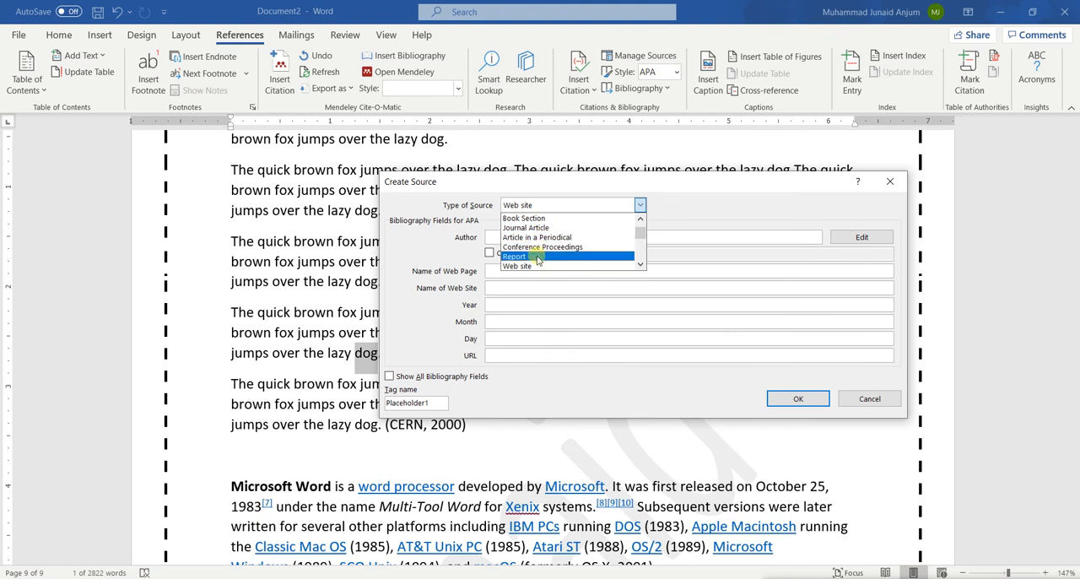
pyautogui.scroll(-4, 642, 249)
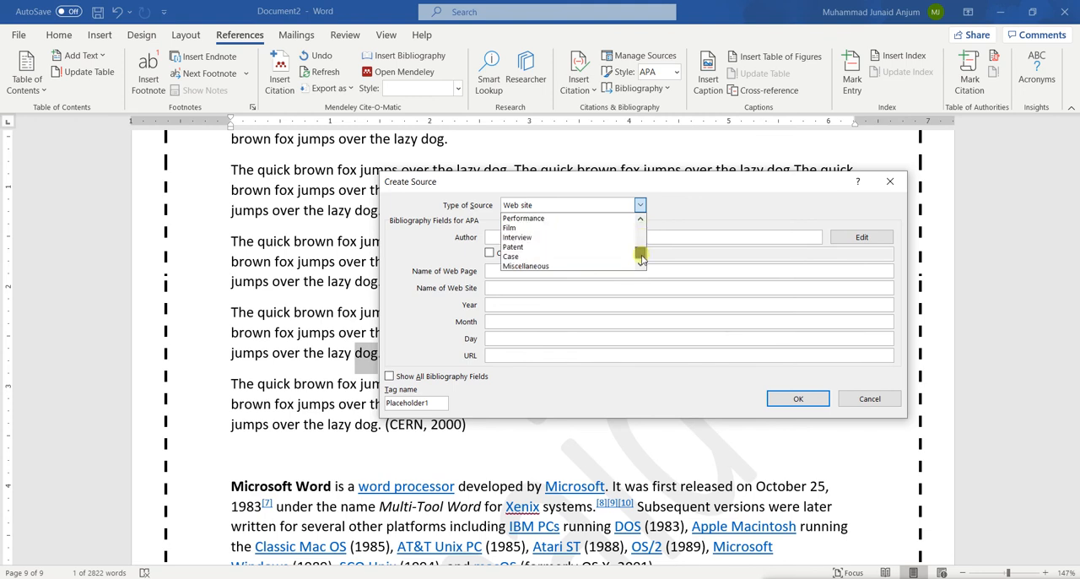
pyautogui.click(529, 230)
# Create the film source with the title "Snow Dogs" and the year 1998, leaving the director empty
pyautogui.click(500, 244)
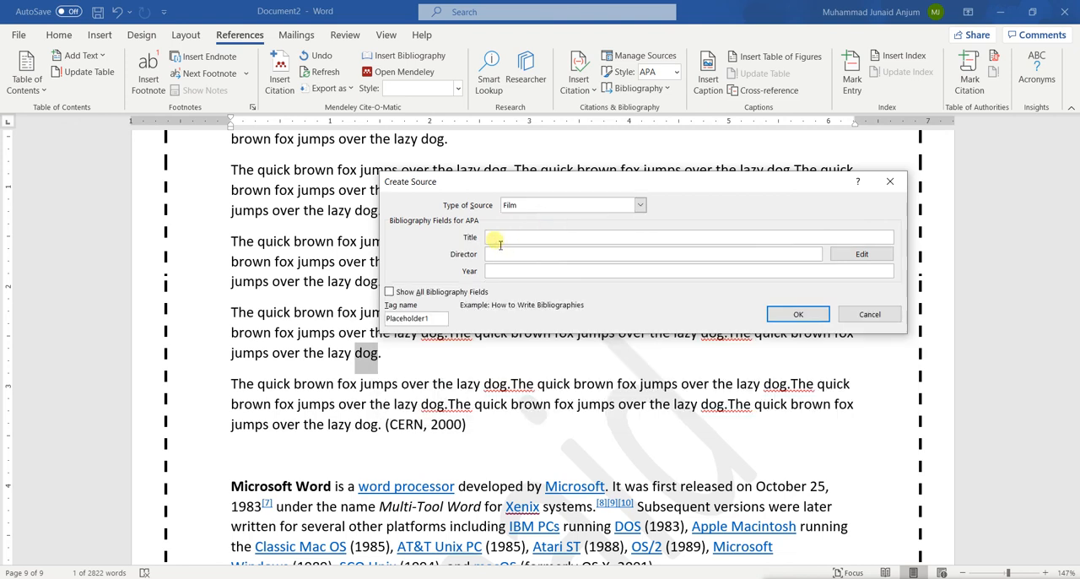
pyautogui.write('Snow Dogs')
pyautogui.click(542, 255)
pyautogui.click(543, 271)
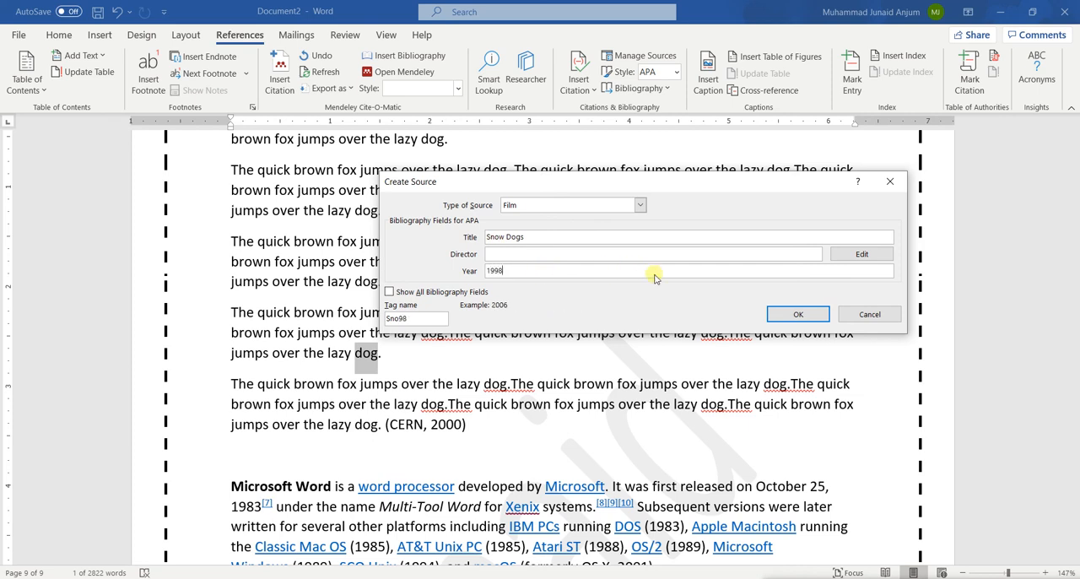
pyautogui.click(778, 316)
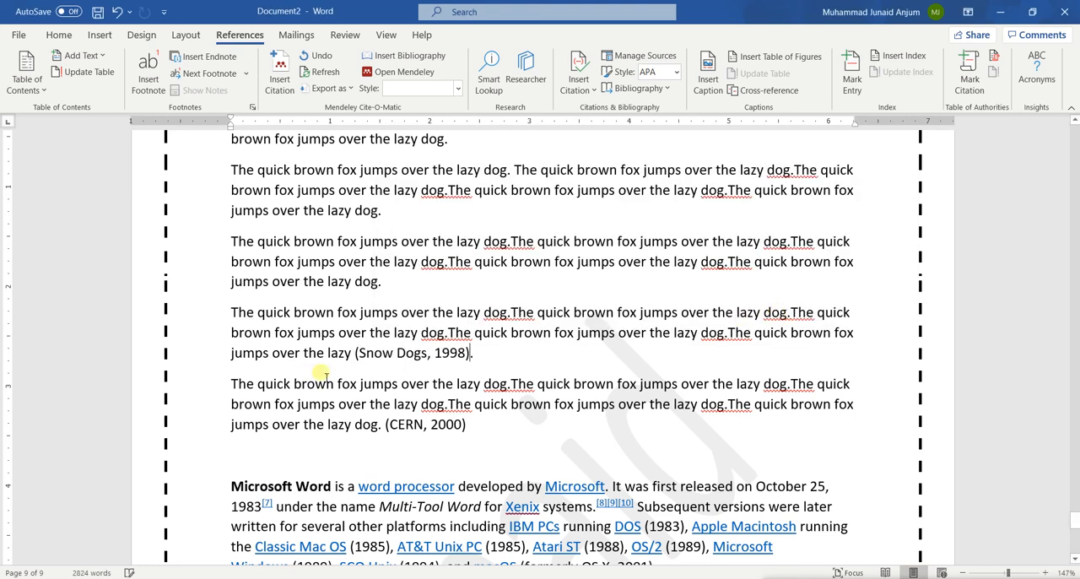
# Update the citations and bibliography of the References section below the apple picture
pyautogui.scroll(-10, 469, 371)
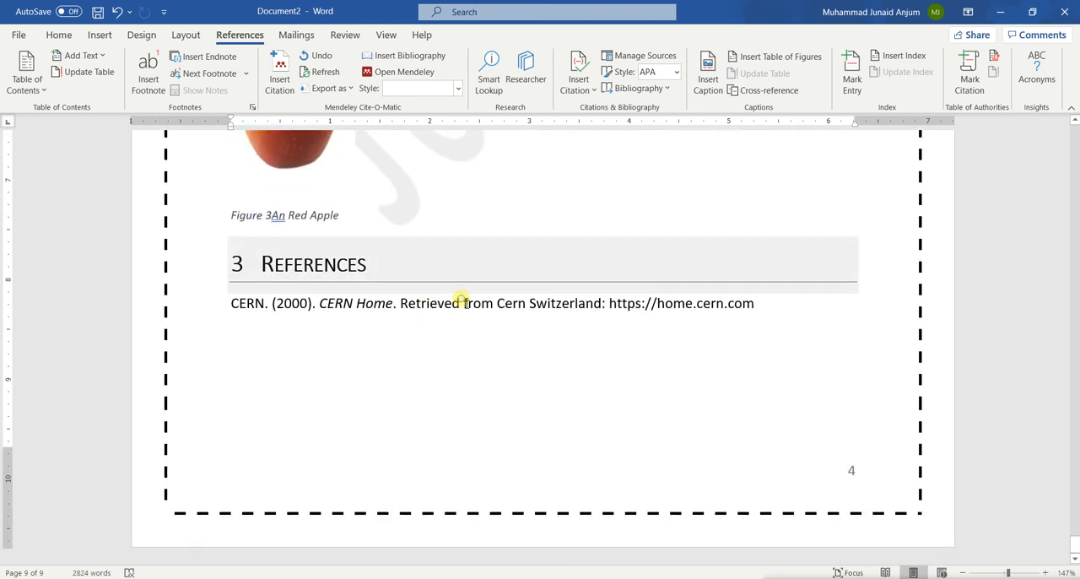
pyautogui.click(461, 303)
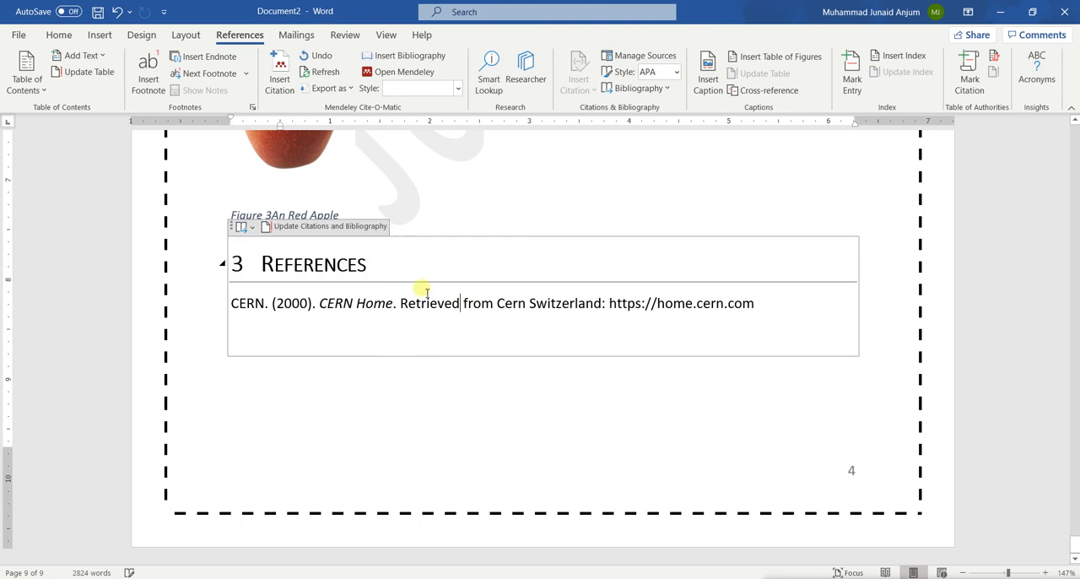
pyautogui.click(307, 228)
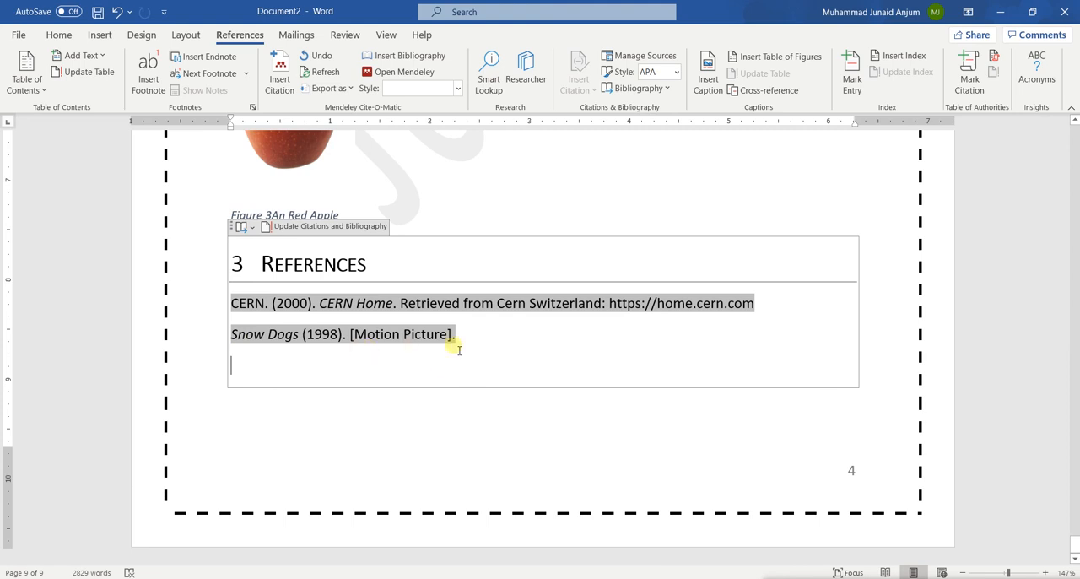
# Review the Snow Dogs and CERN in-text citations against the entries in the References list
pyautogui.scroll(15, 459, 349)
pyautogui.scroll(-3, 459, 348)
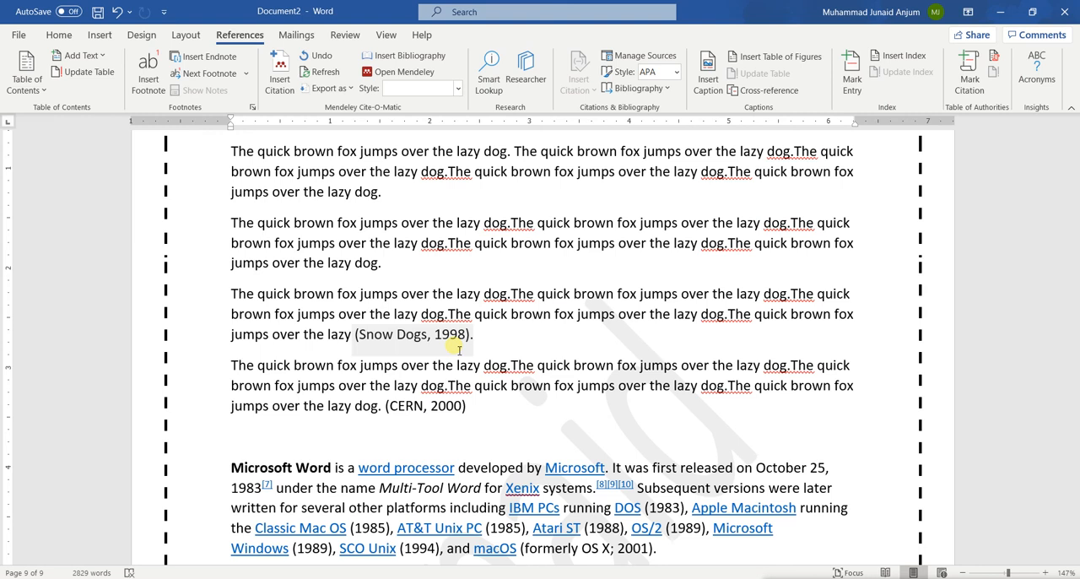
pyautogui.scroll(-1, 459, 348)
pyautogui.scroll(1, 459, 348)
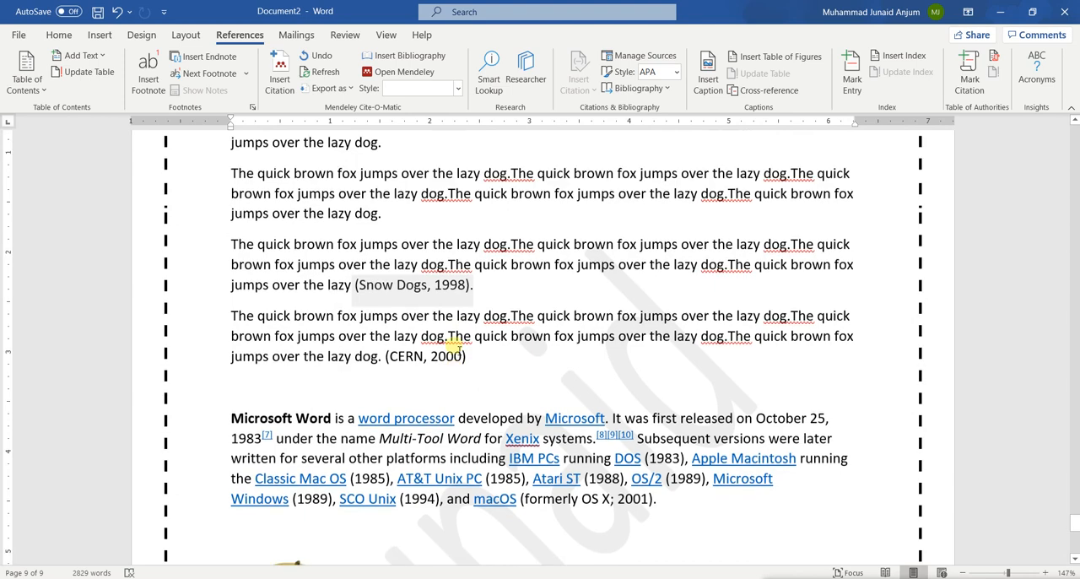
pyautogui.scroll(3, 451, 347)
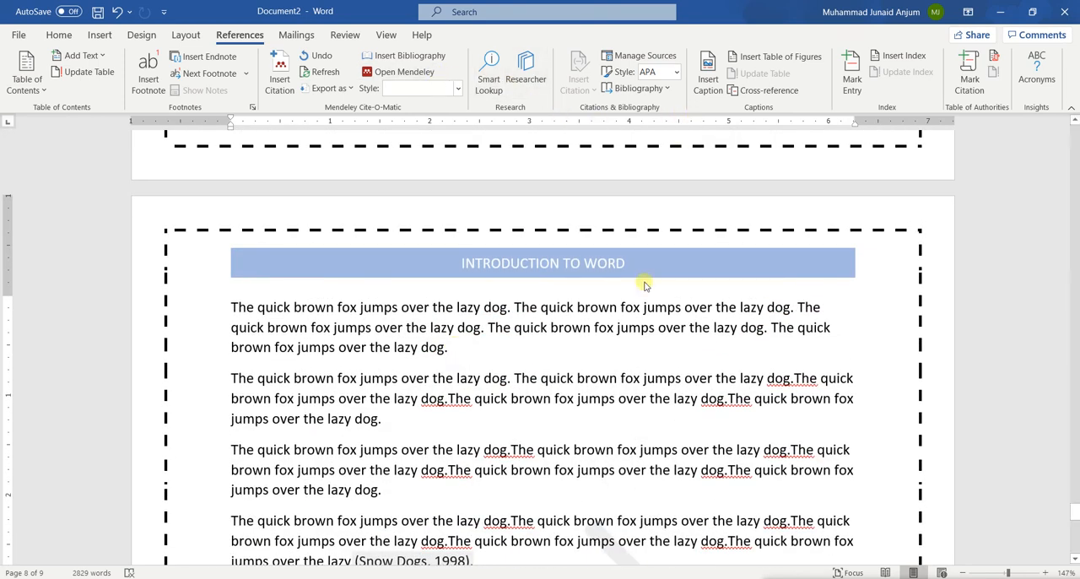
pyautogui.scroll(-6, 644, 282)
pyautogui.scroll(-4, 644, 282)
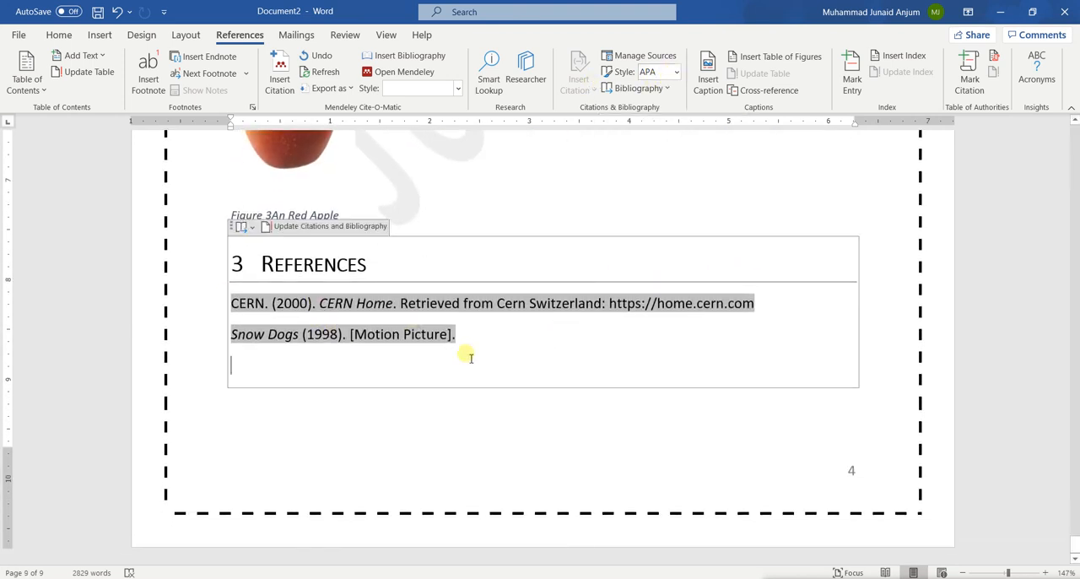
# Select the entries in the References list, switch the citation style to IEEE, and check the in-text citations
pyautogui.click(304, 312)
pyautogui.moveTo(304, 313); pyautogui.dragTo(227, 304)
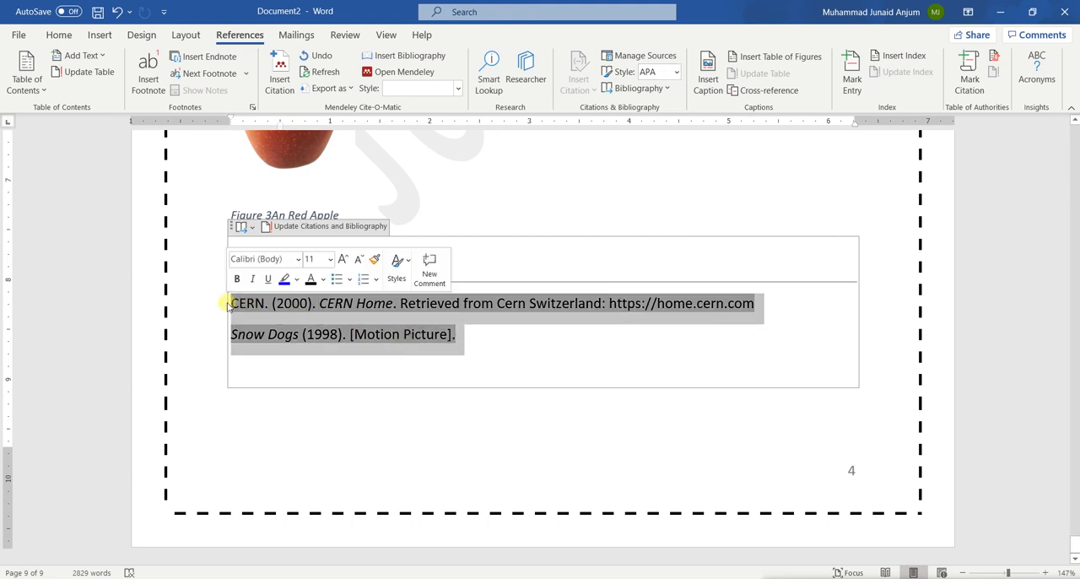
pyautogui.click(676, 74)
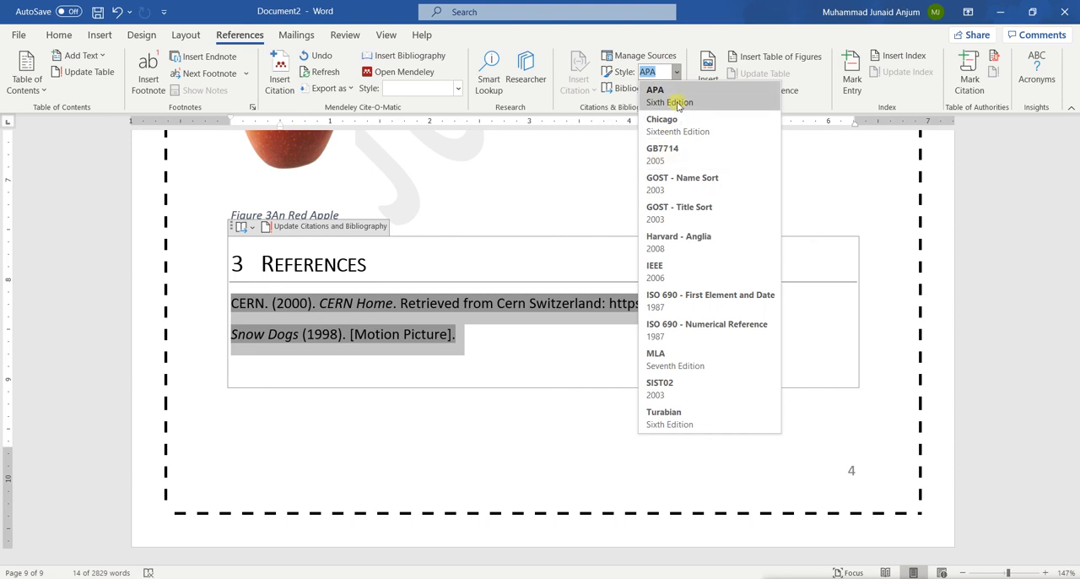
pyautogui.click(687, 270)
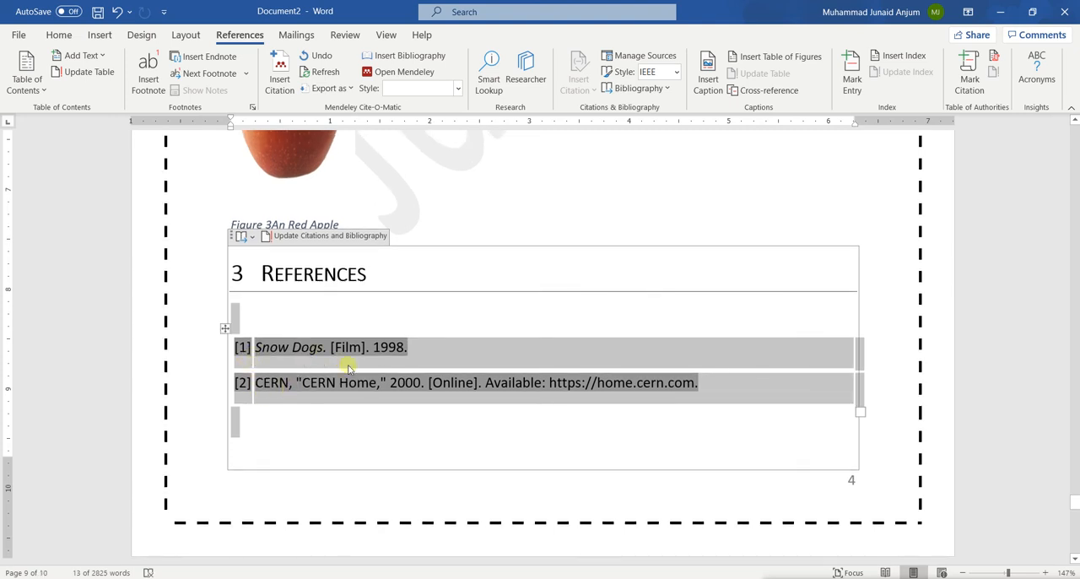
pyautogui.scroll(10, 348, 368)
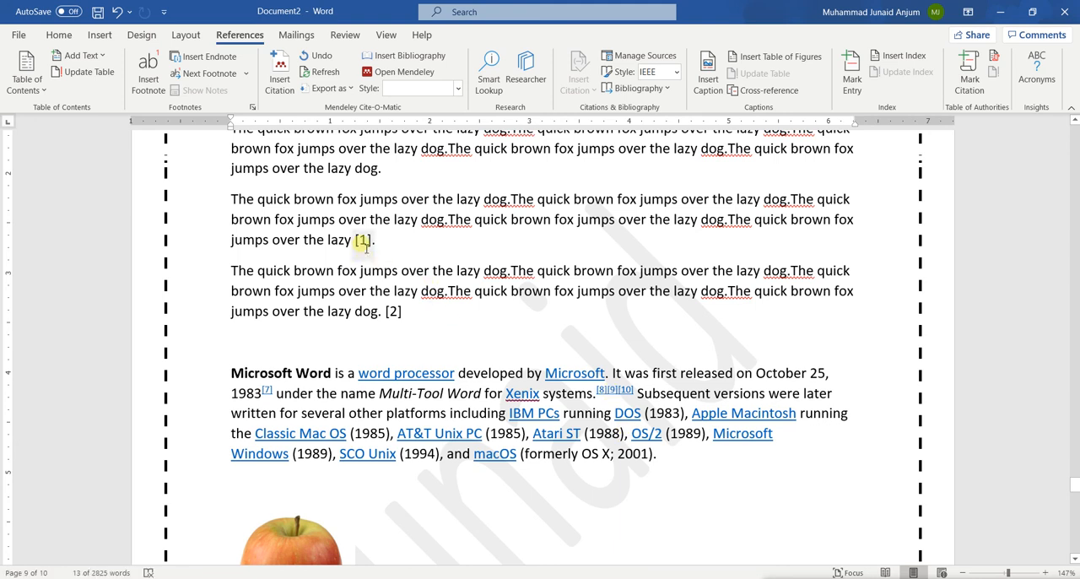
pyautogui.scroll(-7, 523, 398)
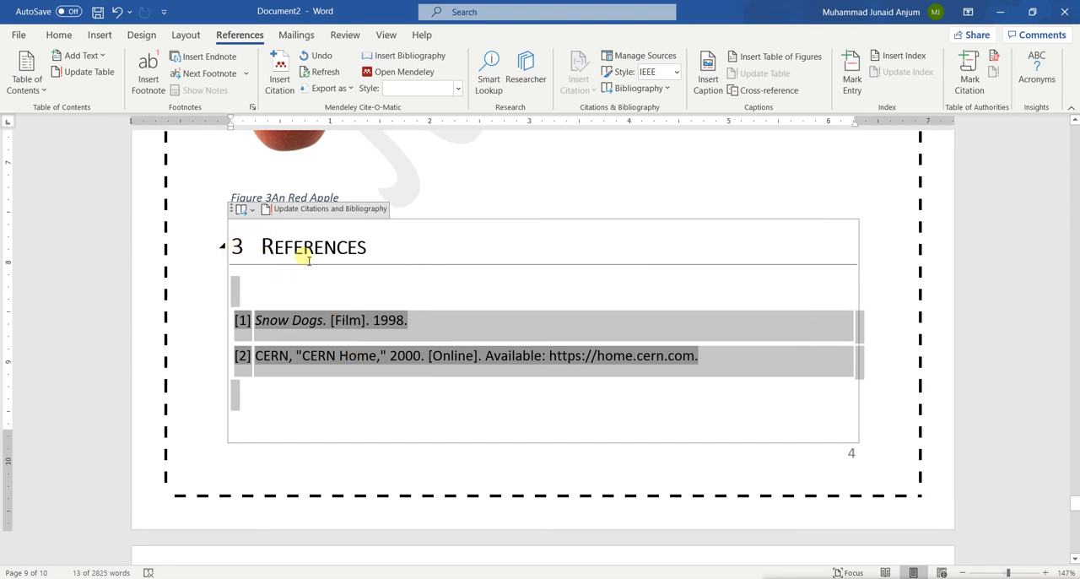
# Update the entire table of contents on the Contents page, including its entries as well as page numbers
pyautogui.scroll(10, 296, 245)
pyautogui.scroll(10, 296, 245)
pyautogui.scroll(-5, 296, 244)
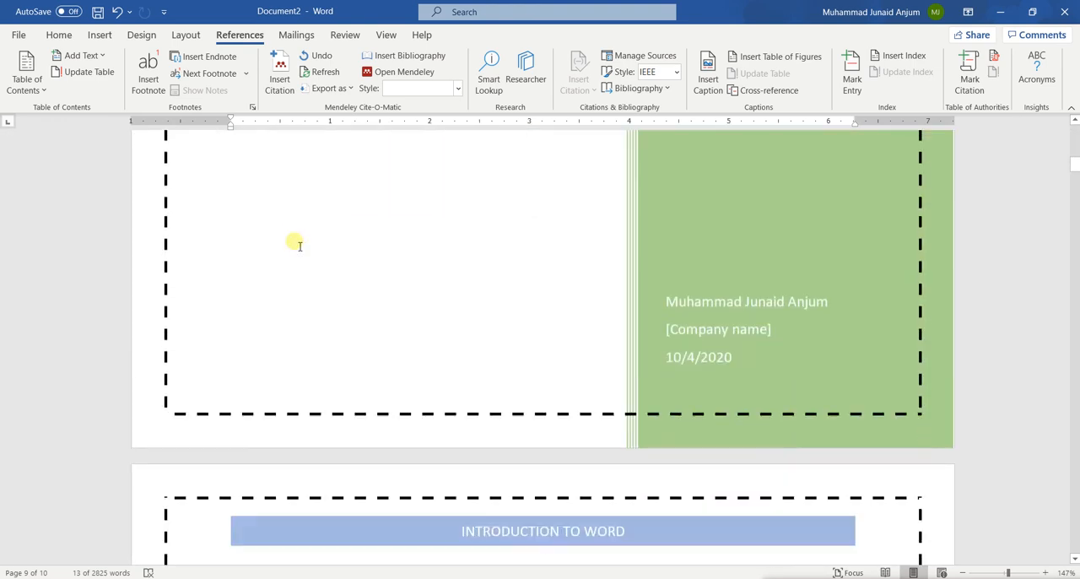
pyautogui.scroll(-5, 295, 245)
pyautogui.click(294, 258)
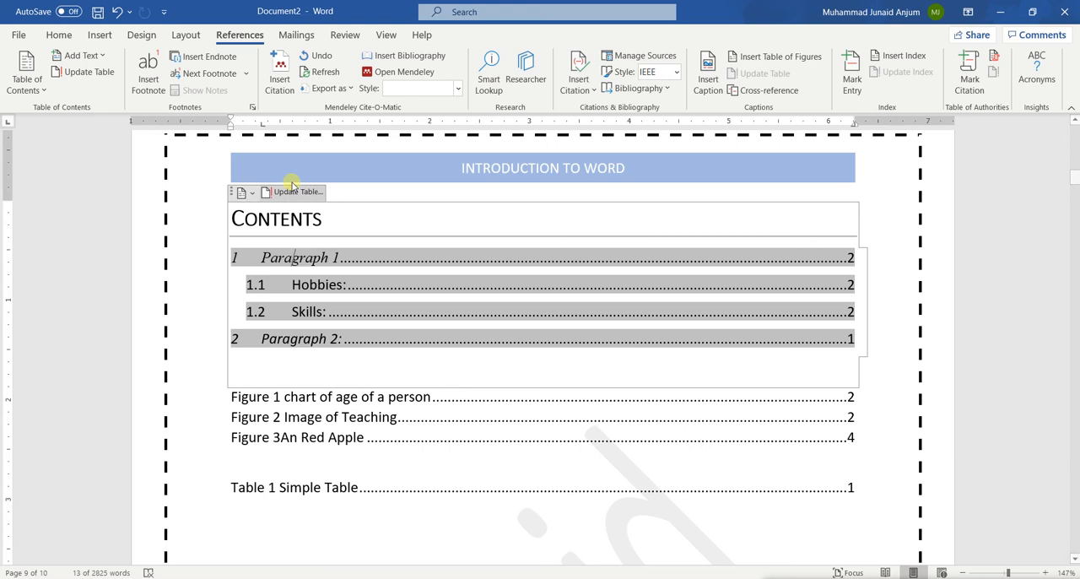
pyautogui.click(292, 192)
pyautogui.click(477, 295)
pyautogui.click(550, 317)
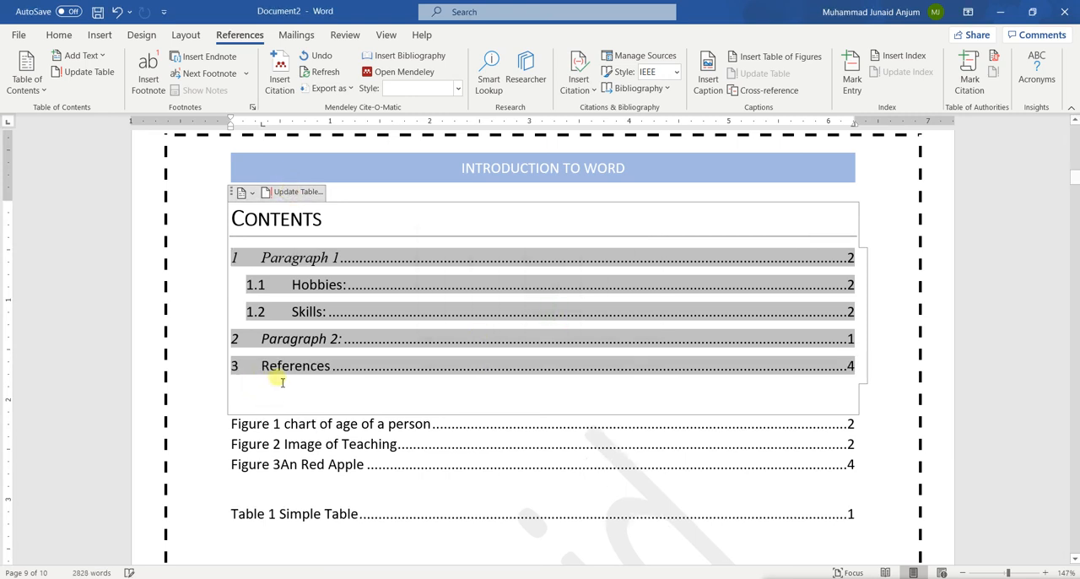